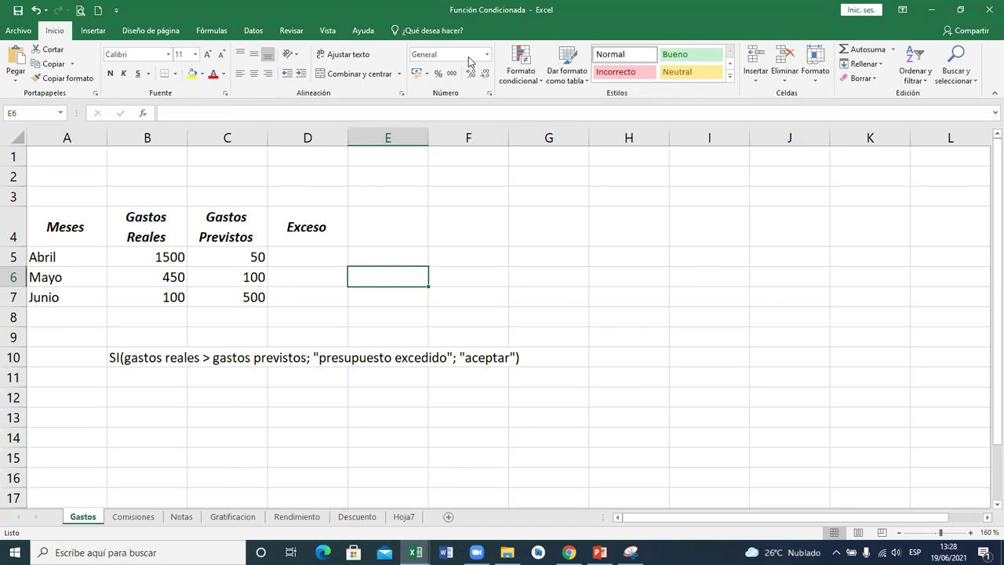
{"action": "left_click", "coordinate": [891, 222]}
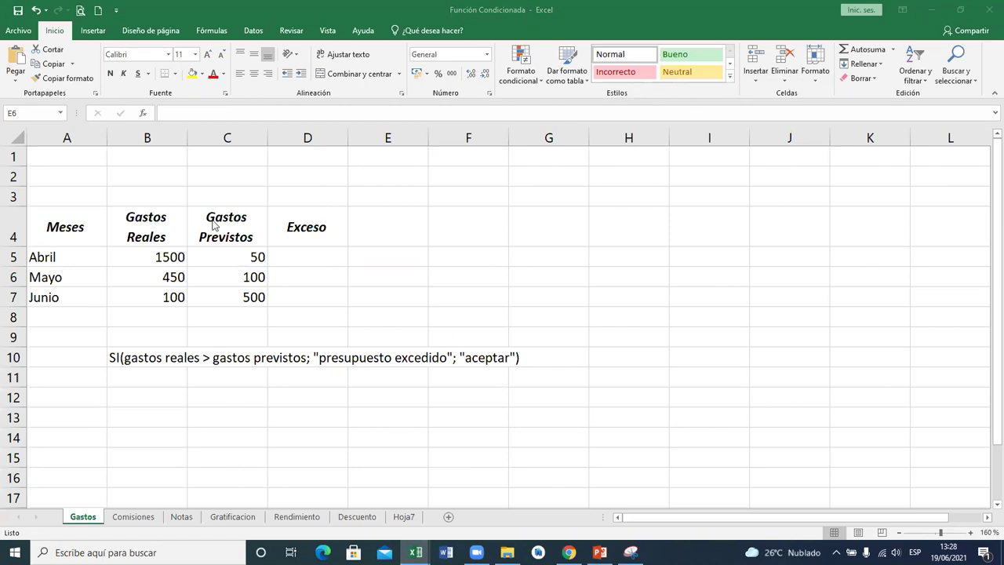
{"action": "left_click", "coordinate": [95, 224]}
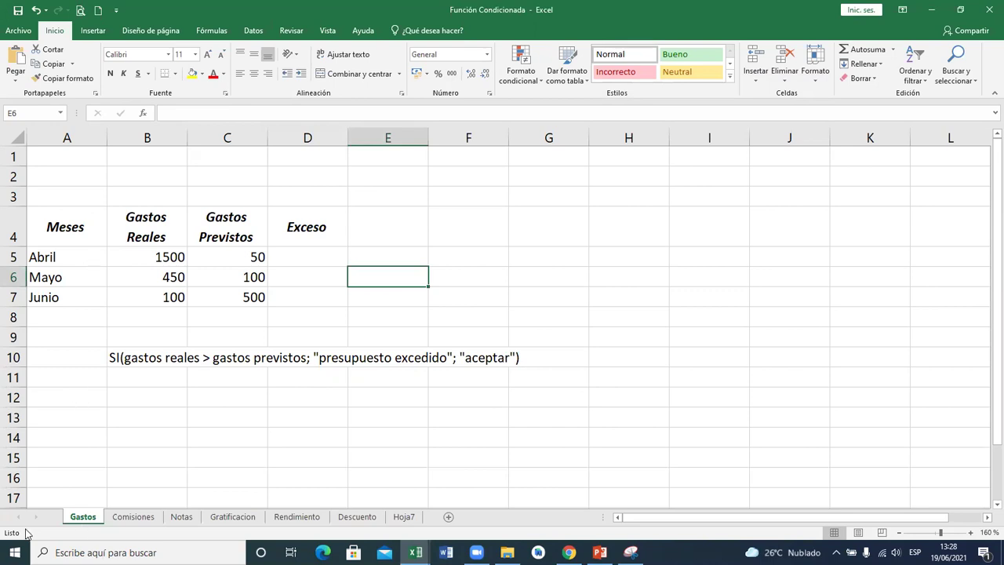
{"action": "left_click", "coordinate": [403, 517]}
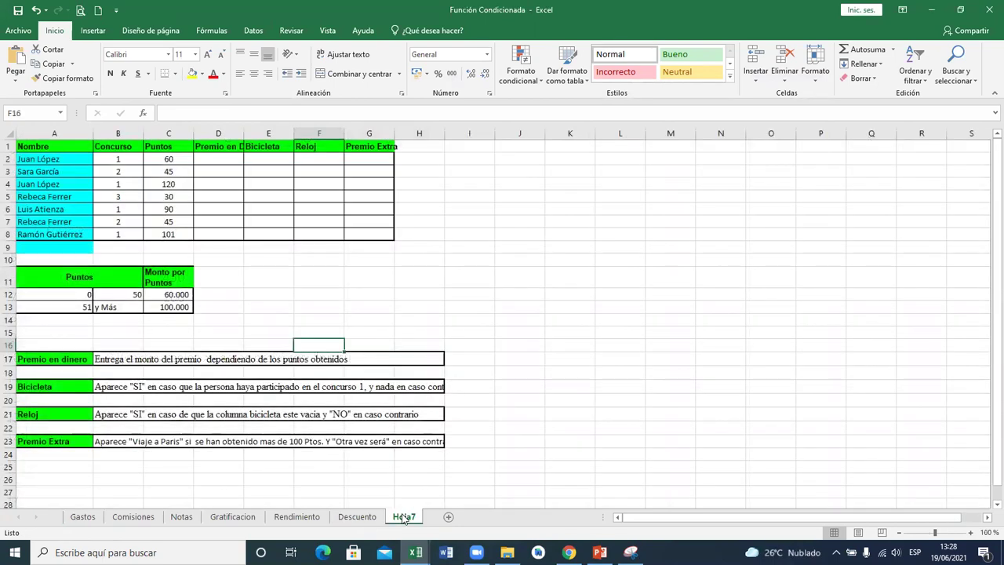
{"action": "left_click", "coordinate": [90, 517]}
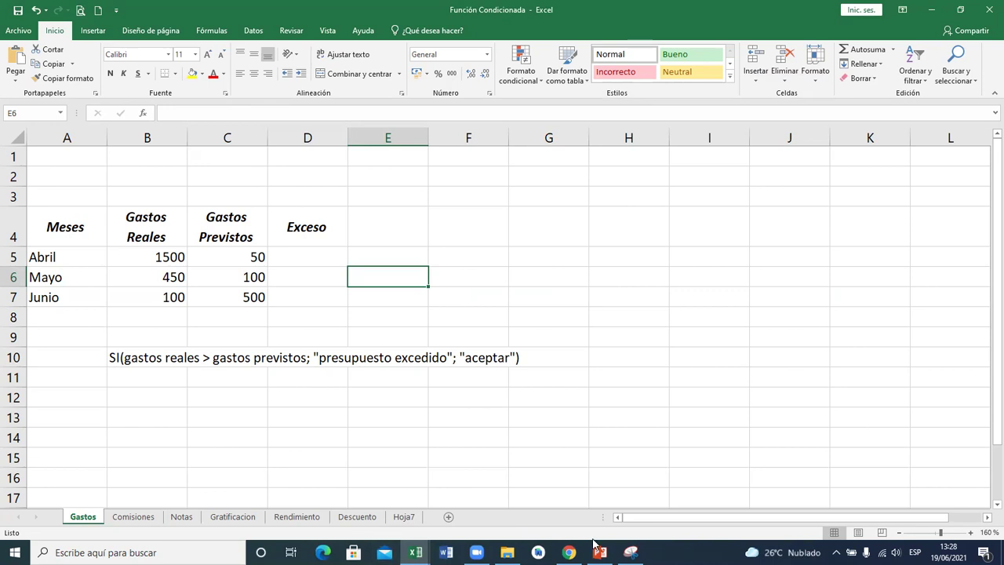
Switch to WhatsApp Web in Chrome and open the Inc Movistar chat.
{"action": "left_click", "coordinate": [569, 552]}
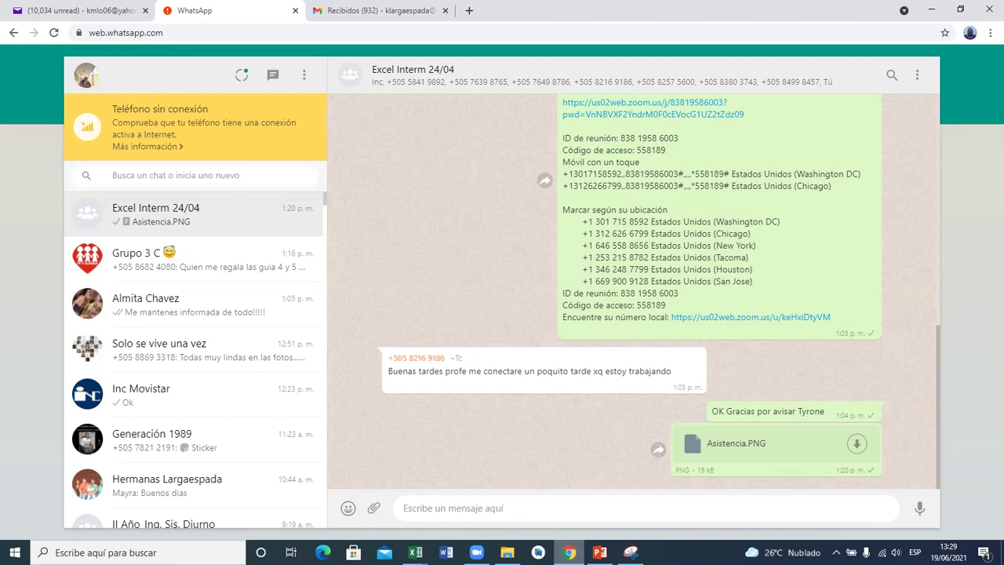
{"action": "left_click", "coordinate": [209, 393]}
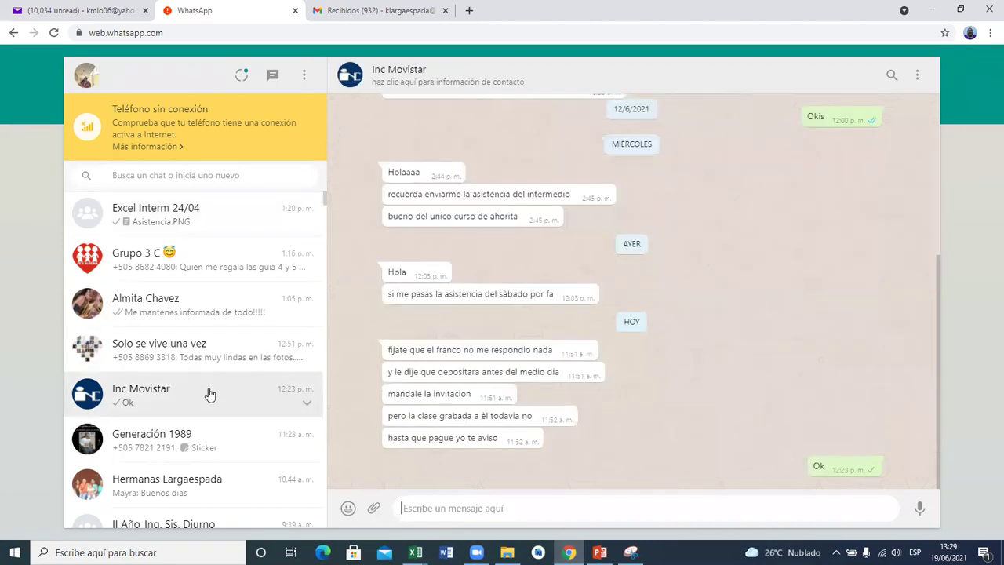
{"action": "type", "text": "Des"}
{"action": "key", "text": "BackSpace"}
{"action": "key", "text": "BackSpace"}
{"action": "key", "text": "BackSpace"}
{"action": "type", "text": "-asiste"}
{"action": "key", "text": "BackSpace"}
{"action": "key", "text": "BackSpace"}
{"action": "key", "text": "BackSpace"}
{"action": "key", "text": "BackSpace"}
{"action": "key", "text": "BackSpace"}
{"action": "key", "text": "BackSpace"}
{"action": "key", "text": "BackSpace"}
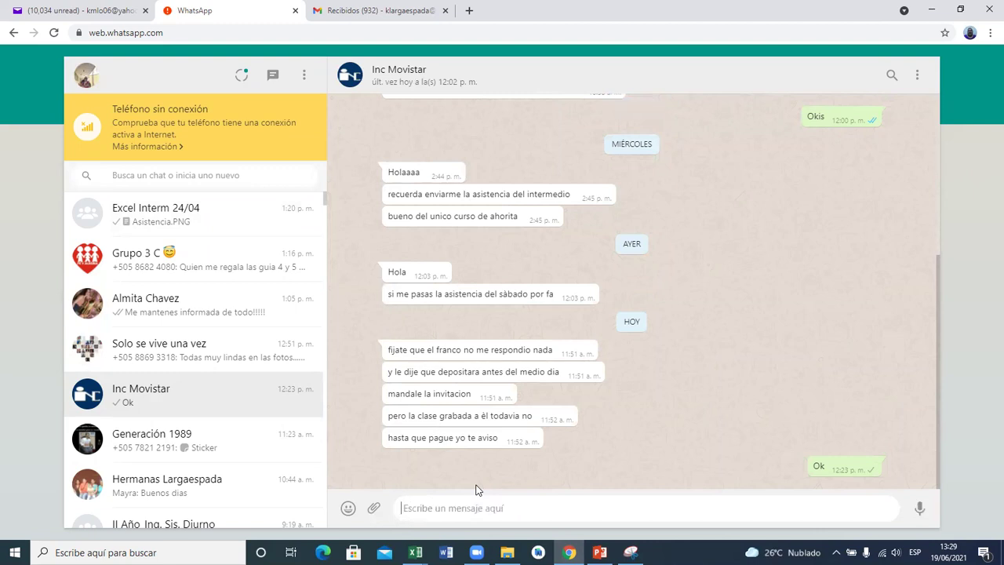
Send the message "Asistencia a las 1:29 pm" in the Inc Movistar chat.
{"action": "type", "text": "Asistencia a las 1:2"}
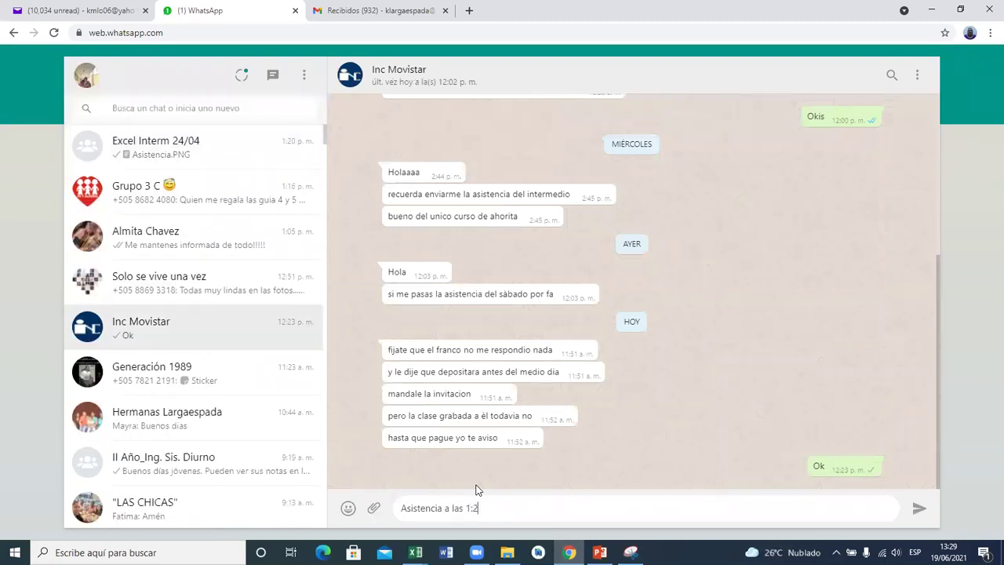
{"action": "type", "text": "9 pm"}
{"action": "key", "text": "Return"}
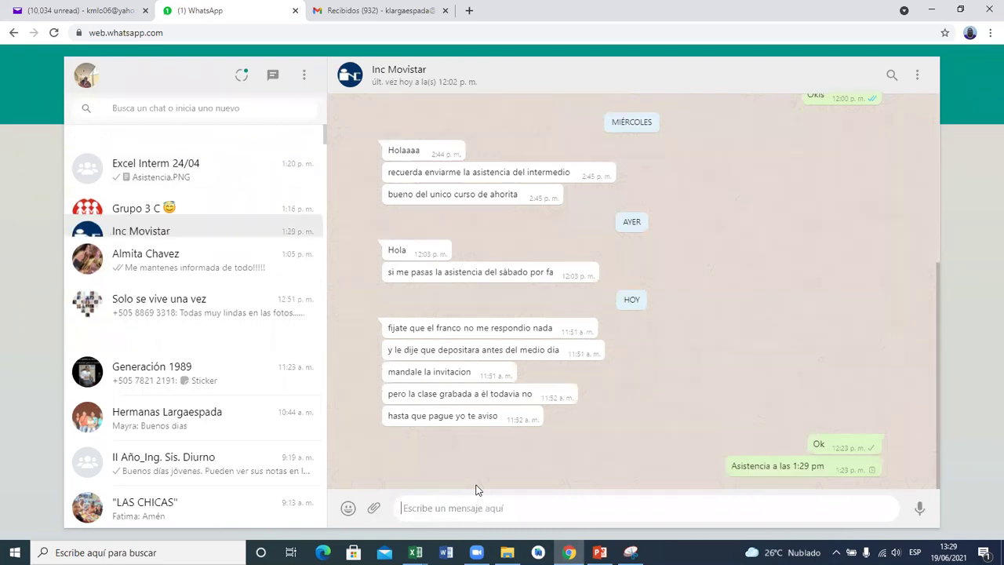
Attach the Asistencia PNG file from the Sesion 7 folder as a document and send it to Inc Movistar.
{"action": "left_click", "coordinate": [374, 508]}
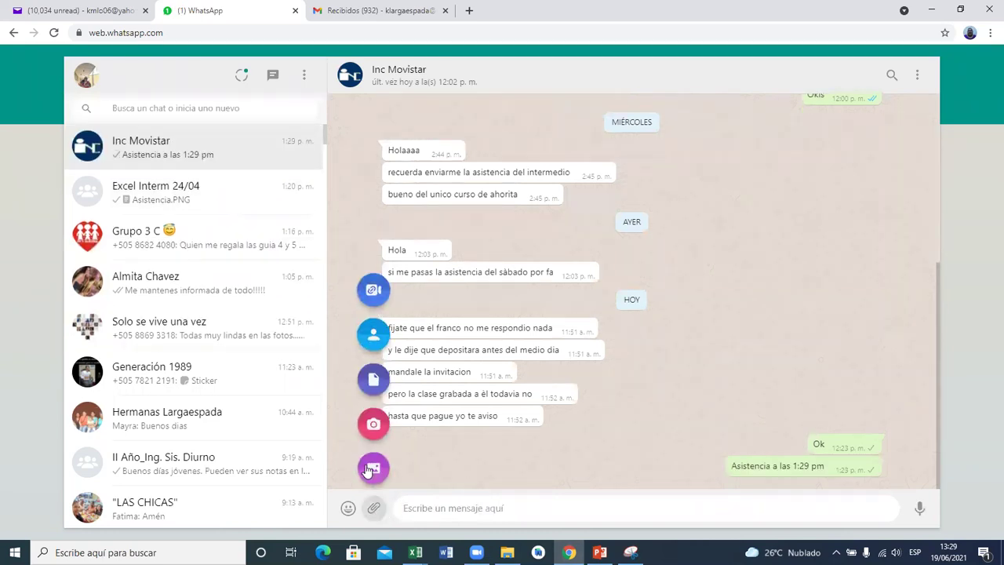
{"action": "left_click", "coordinate": [366, 380]}
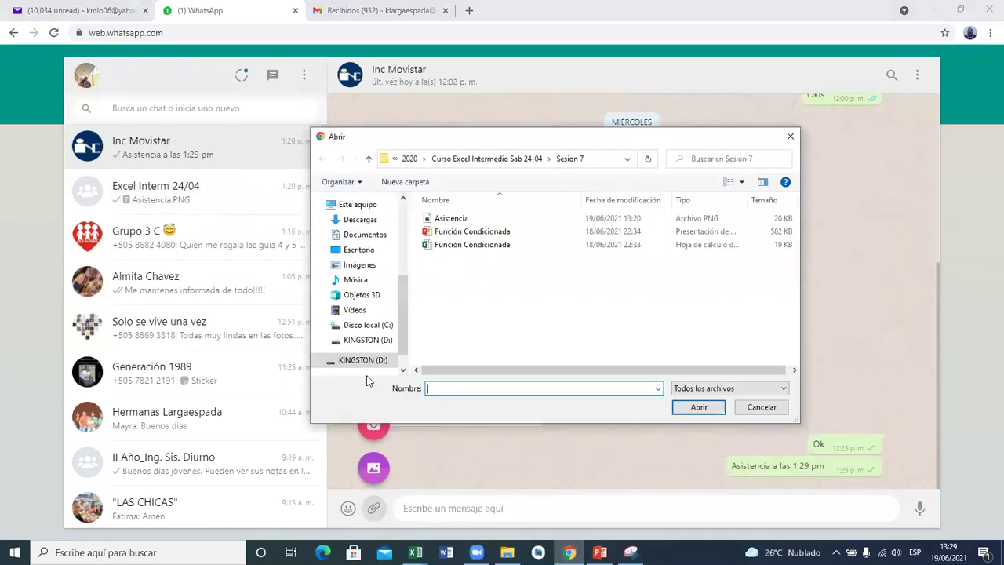
{"action": "left_click", "coordinate": [443, 218]}
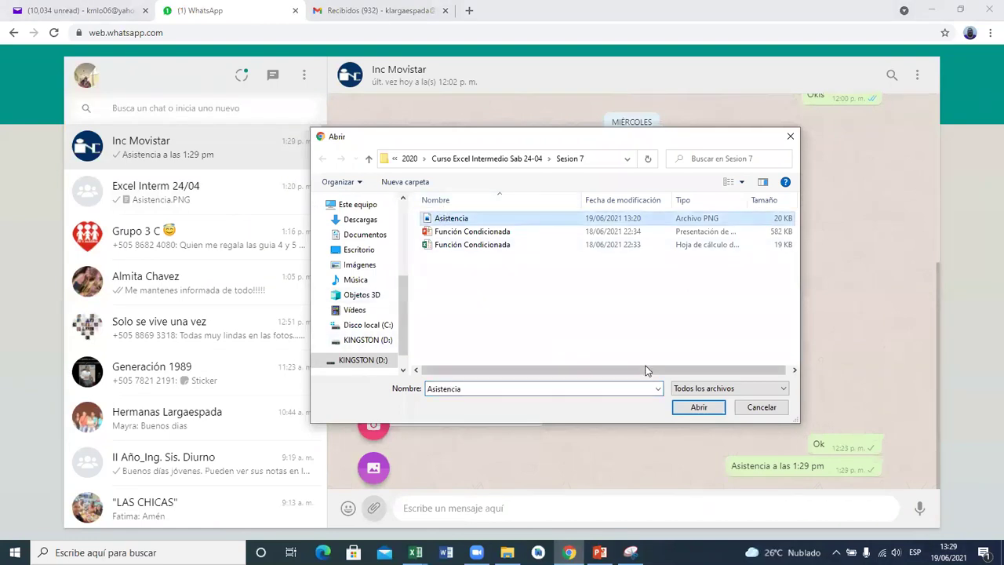
{"action": "left_click", "coordinate": [698, 407]}
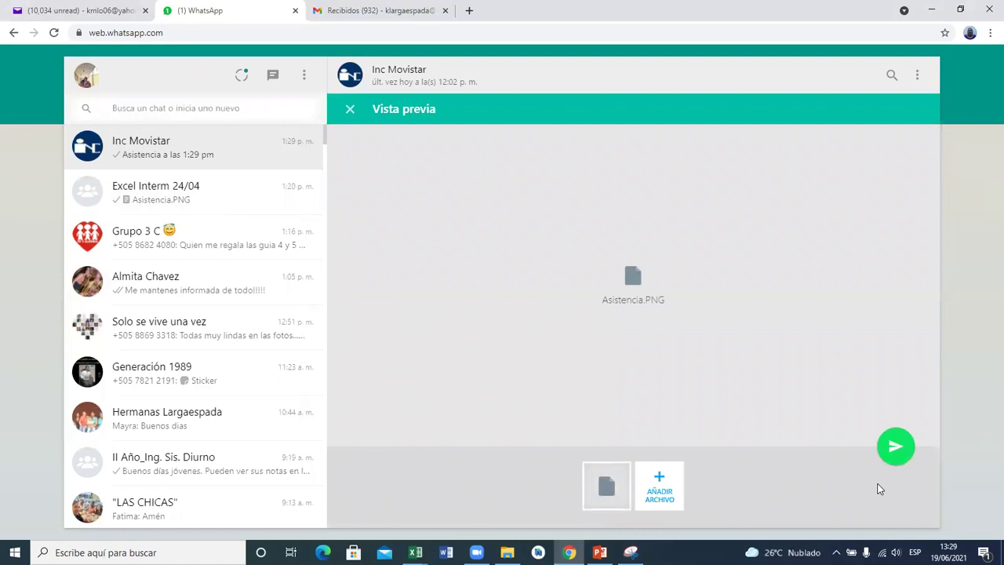
{"action": "key", "text": "Return"}
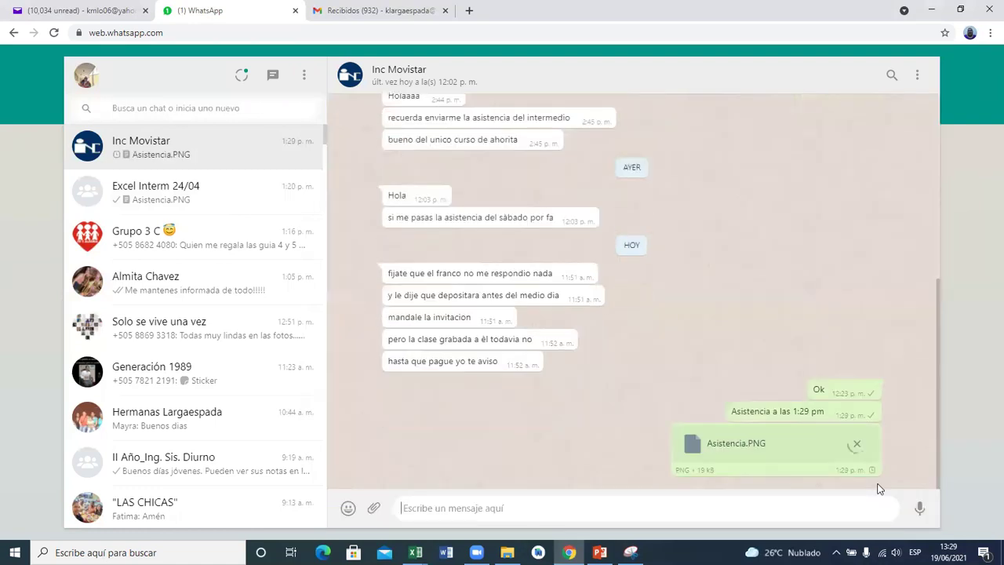
Open the Excel Interm 24/04 group chat and switch back to the Función Condicionada workbook in Excel.
{"action": "left_click", "coordinate": [209, 194]}
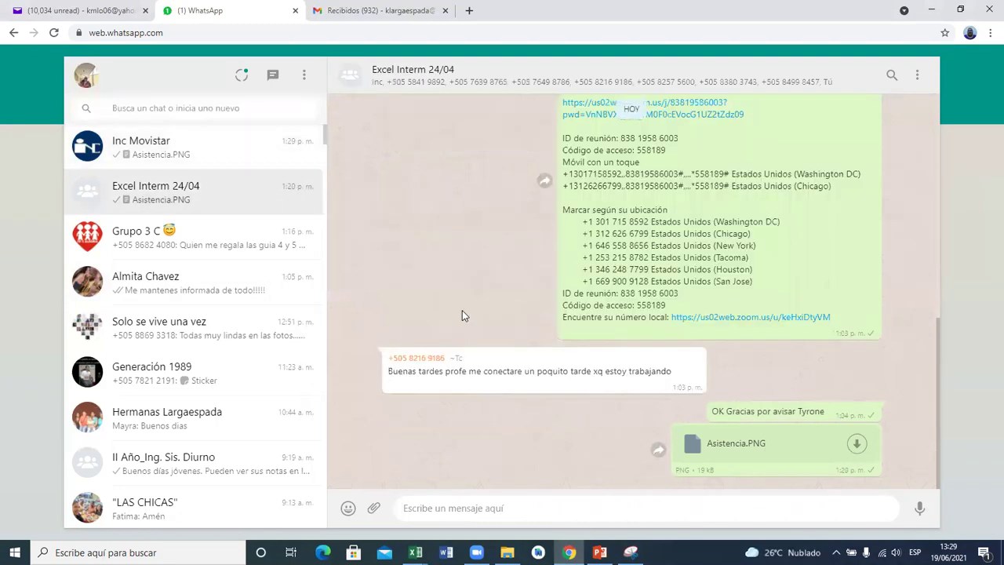
{"action": "mouse_move", "coordinate": [415, 553]}
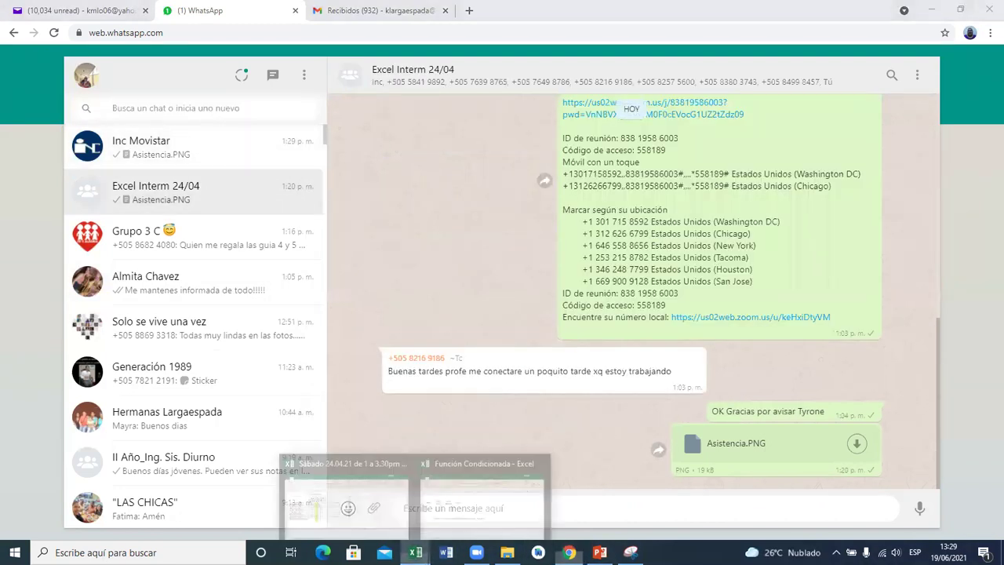
{"action": "left_click", "coordinate": [450, 513]}
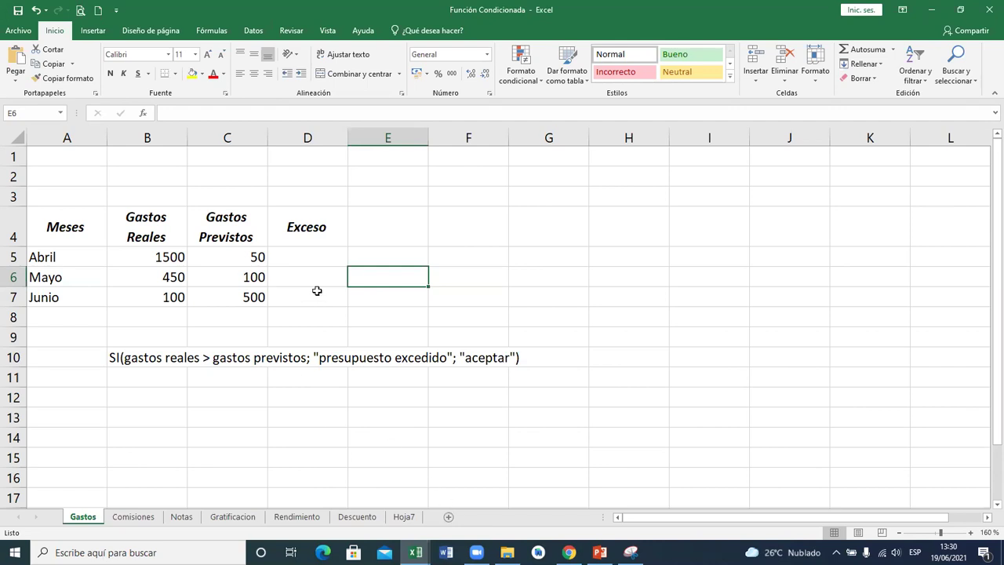
Start a formula with the SI function in cell D5 of the Exceso column.
{"action": "left_click", "coordinate": [308, 261]}
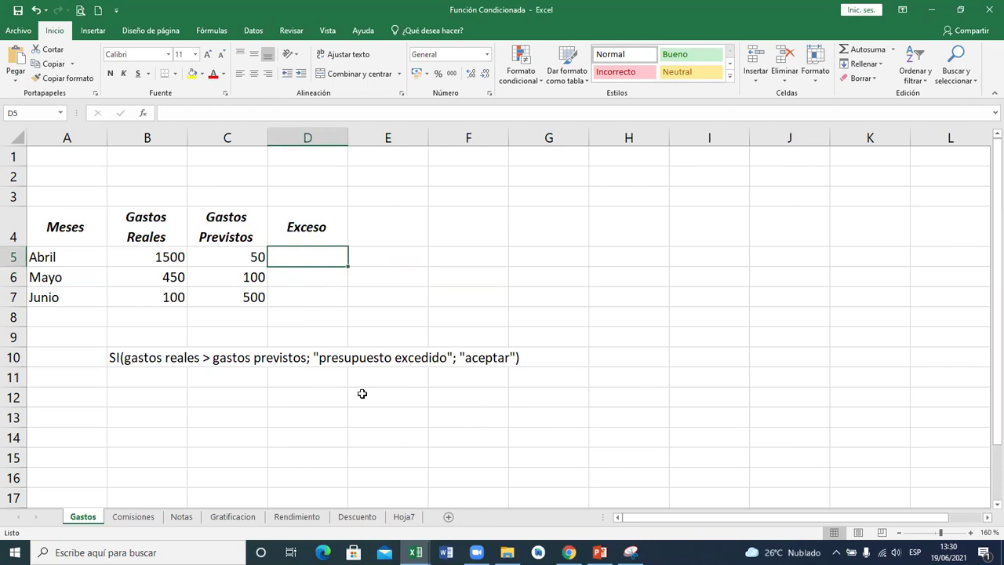
{"action": "type", "text": "="}
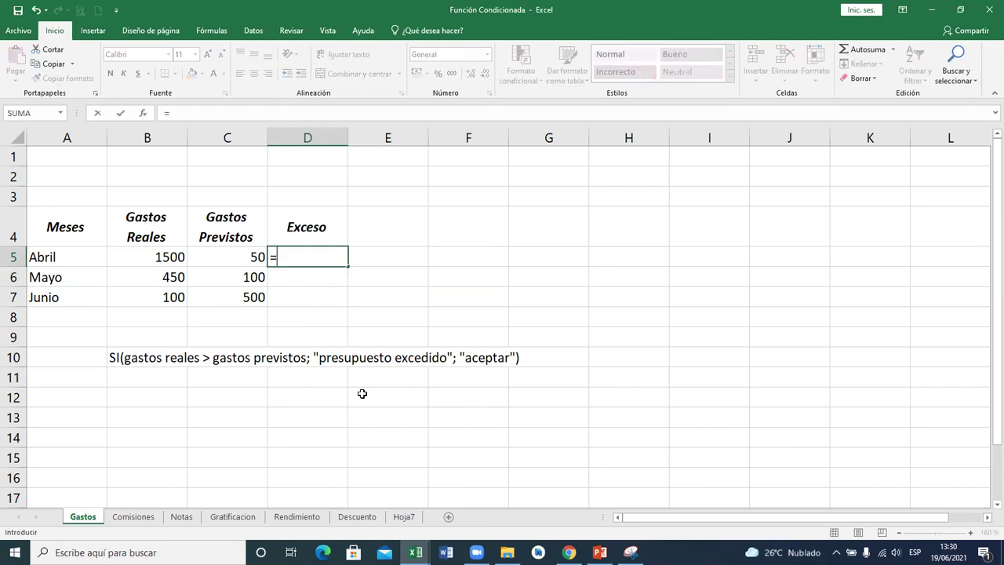
{"action": "type", "text": "SI"}
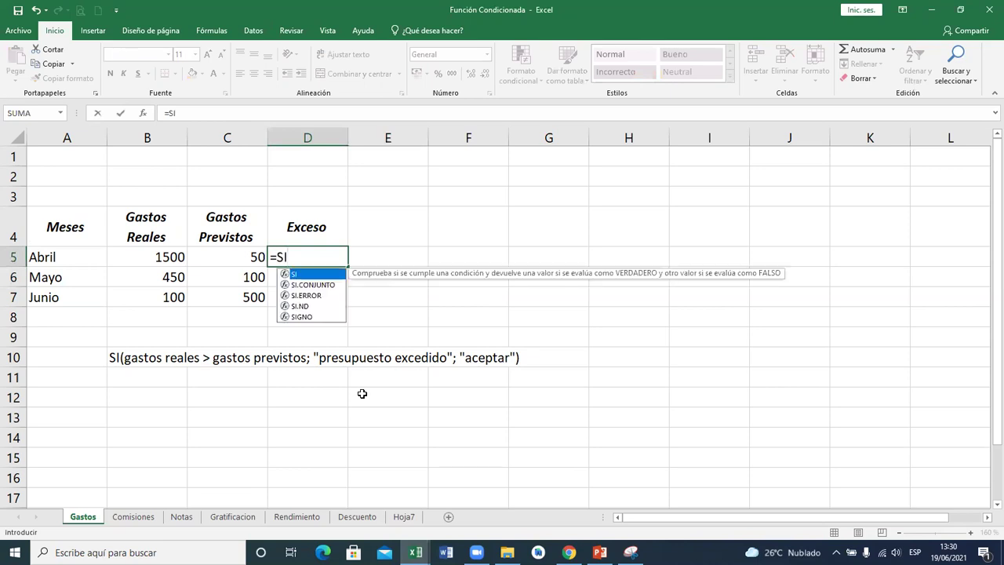
{"action": "type", "text": "("}
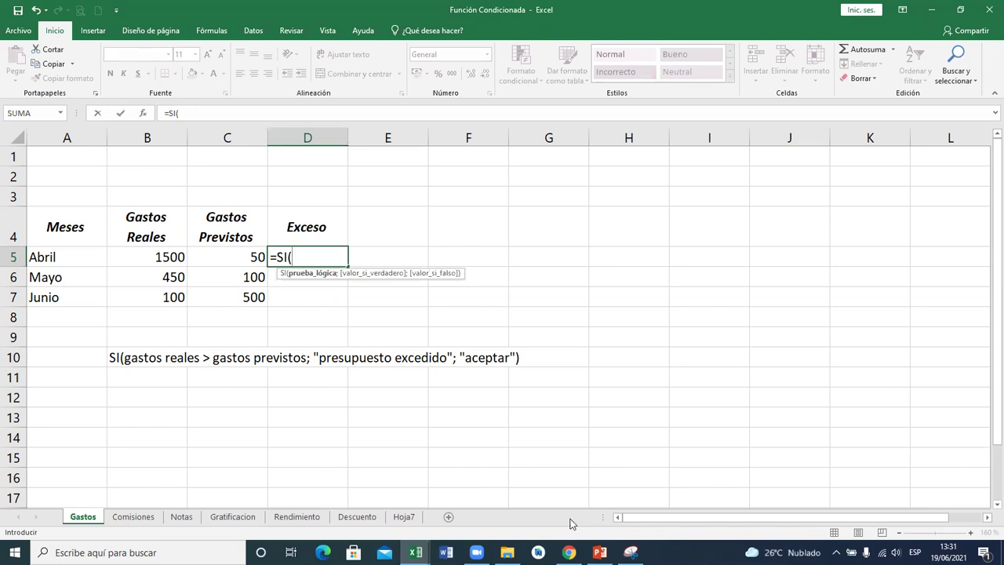
Find and launch the Windows magnifier (Lupa) and enlarge the screen around the expense table.
{"action": "left_click", "coordinate": [117, 553]}
{"action": "type", "text": "LUPA"}
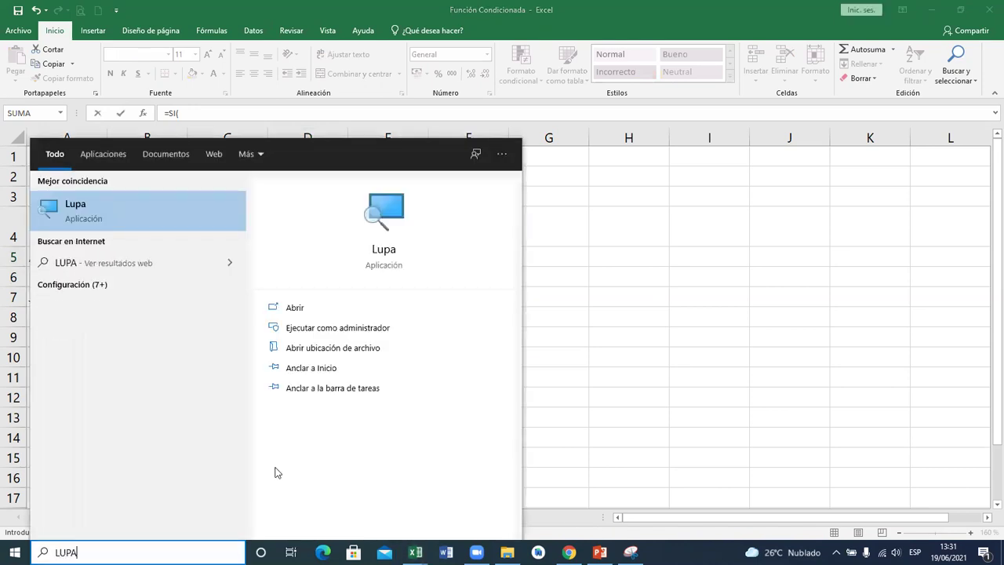
{"action": "left_click", "coordinate": [384, 249]}
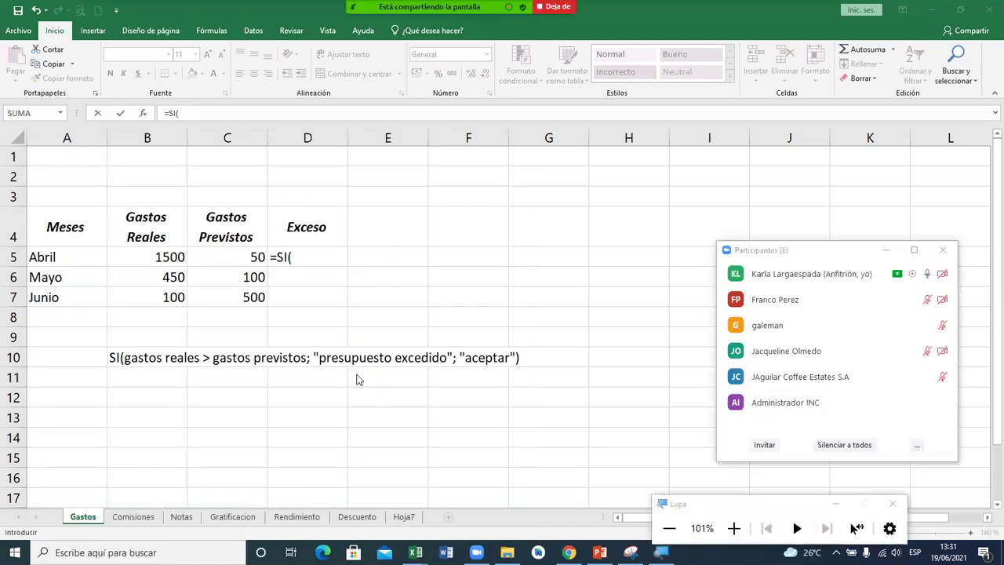
{"action": "left_click", "coordinate": [734, 528]}
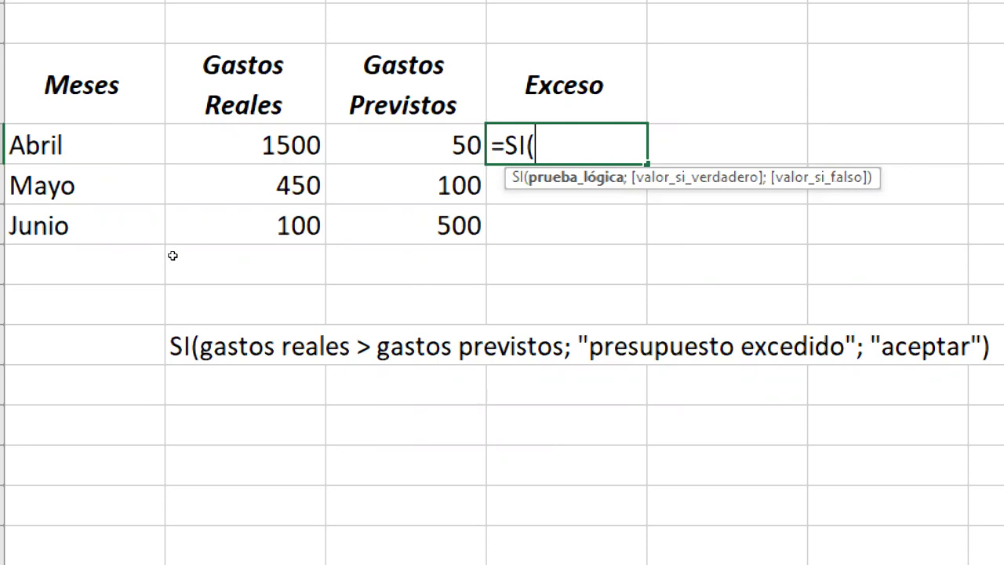
Enter B5>C5 as the logical test of the SI formula in D5.
{"action": "left_click", "coordinate": [245, 146]}
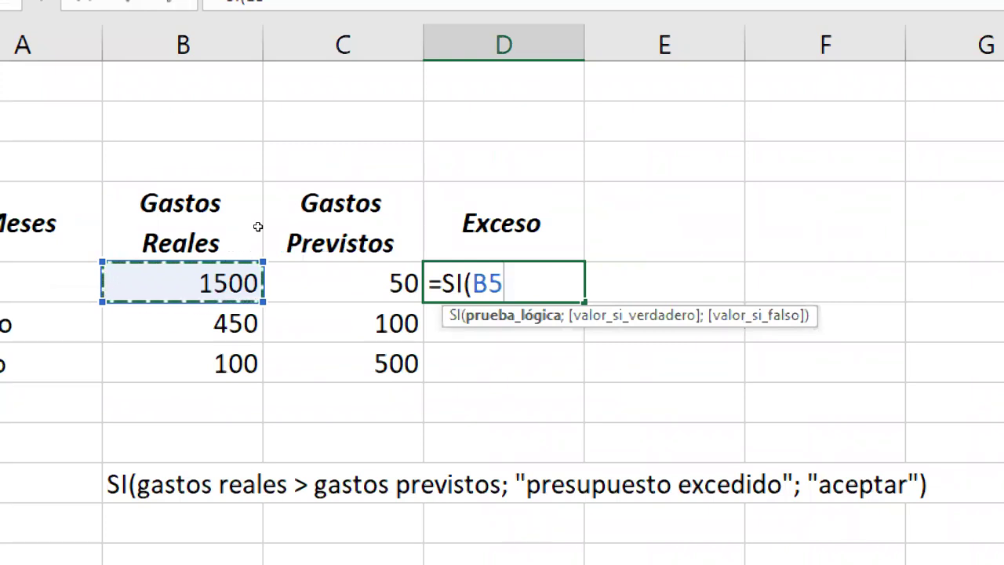
{"action": "type", "text": "<"}
{"action": "key", "text": "BackSpace"}
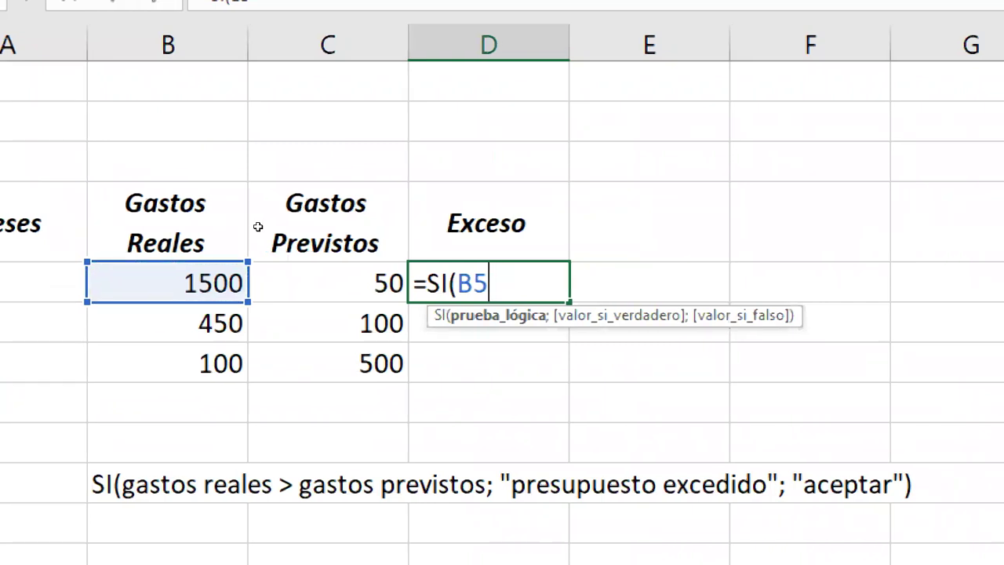
{"action": "type", "text": ">"}
{"action": "key", "text": "Left"}
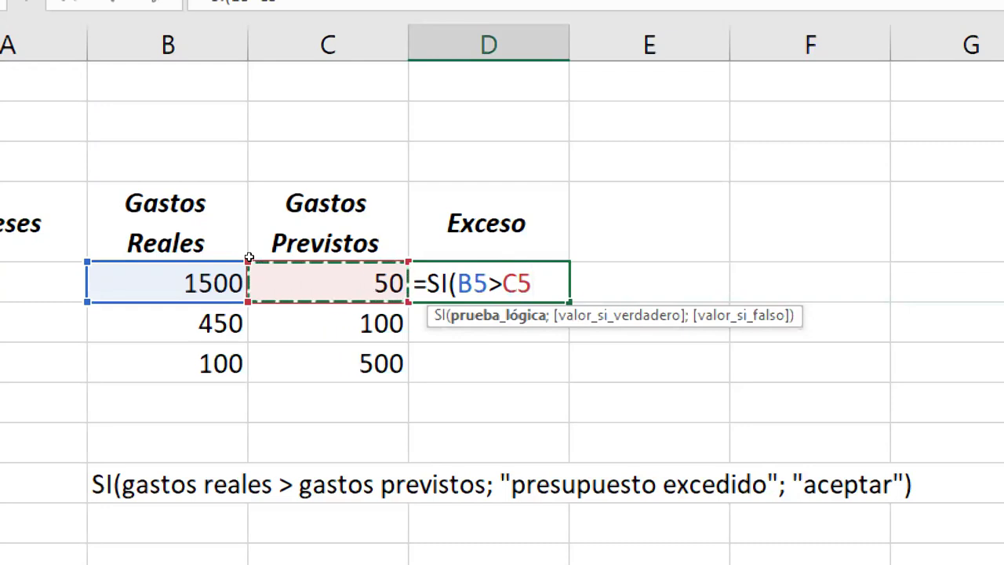
Add "Presupuesto Excedido" as the value-if-true argument of the SI formula in D5.
{"action": "type", "text": ";"}
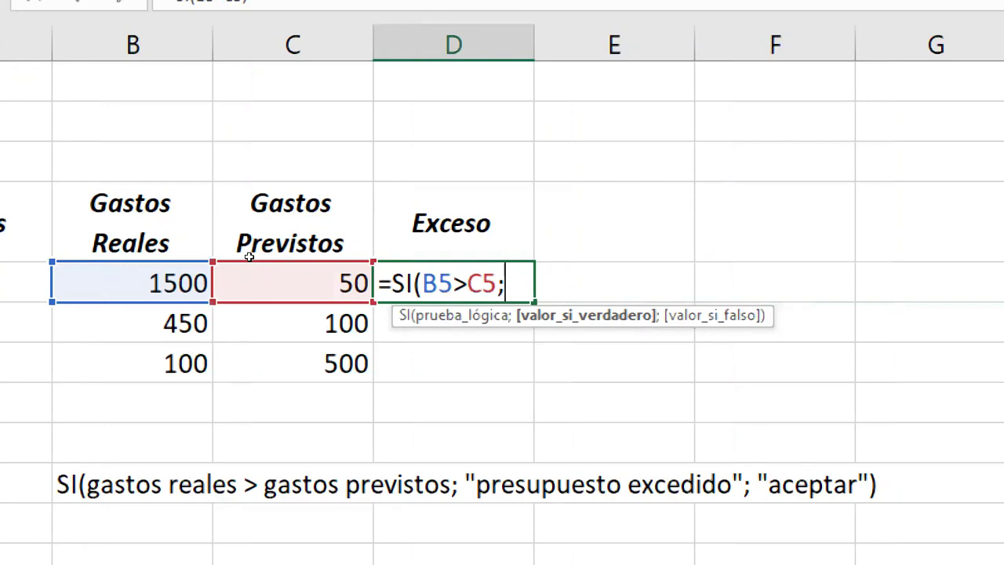
{"action": "type", "text": "\"p"}
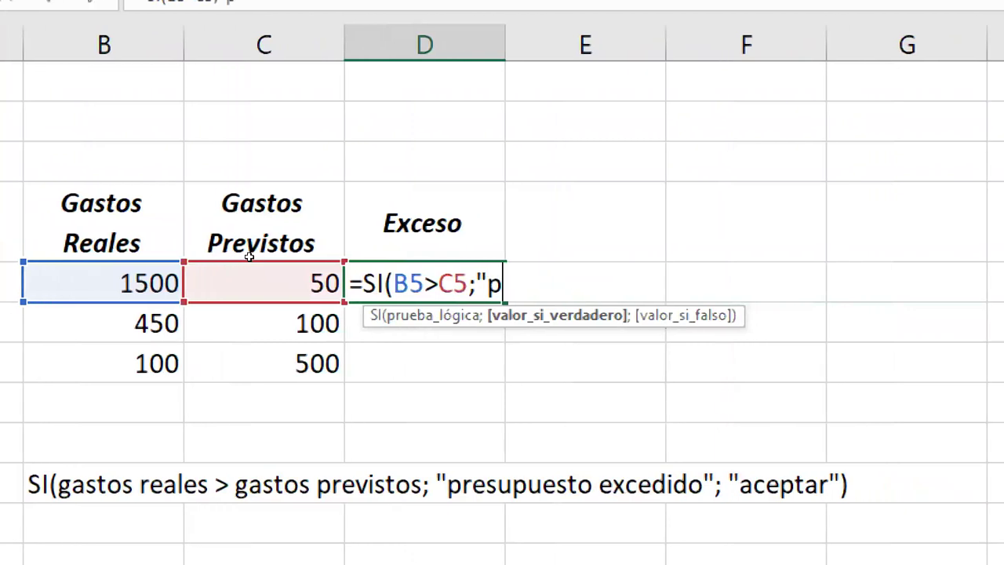
{"action": "type", "text": "RES"}
{"action": "key", "text": "BackSpace"}
{"action": "key", "text": "BackSpace"}
{"action": "key", "text": "BackSpace"}
{"action": "key", "text": "BackSpace"}
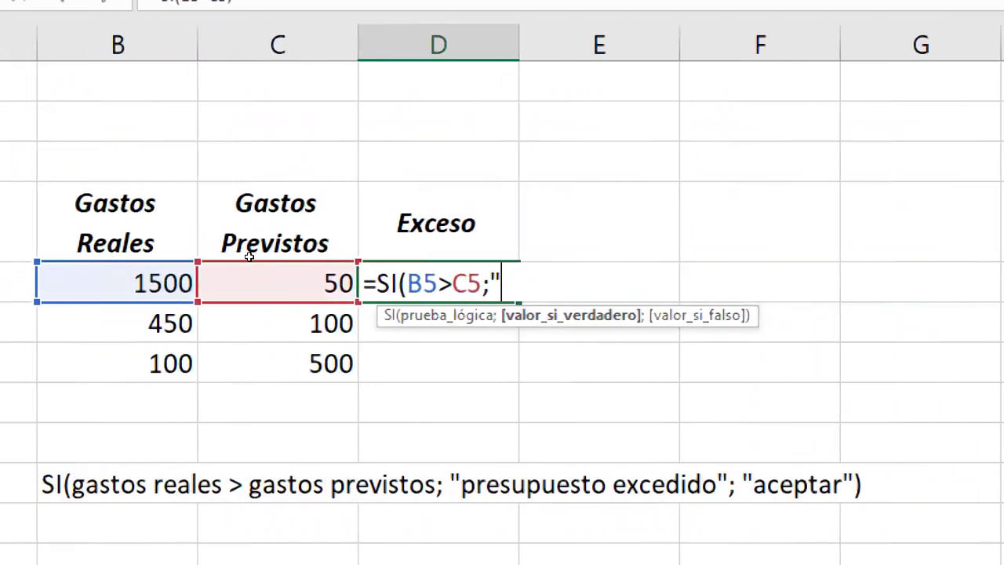
{"action": "type", "text": "Presupuesto E"}
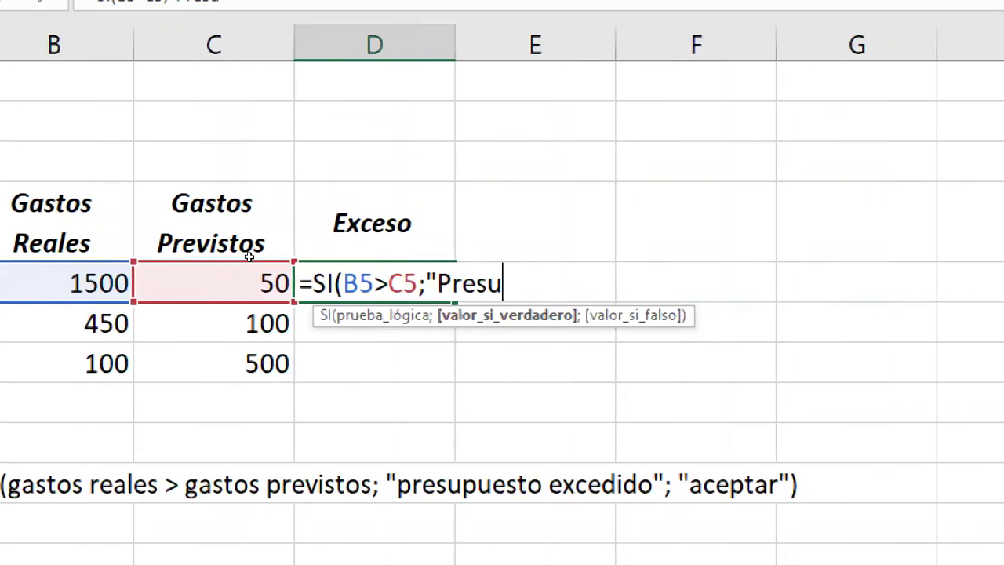
{"action": "type", "text": "xcedido"}
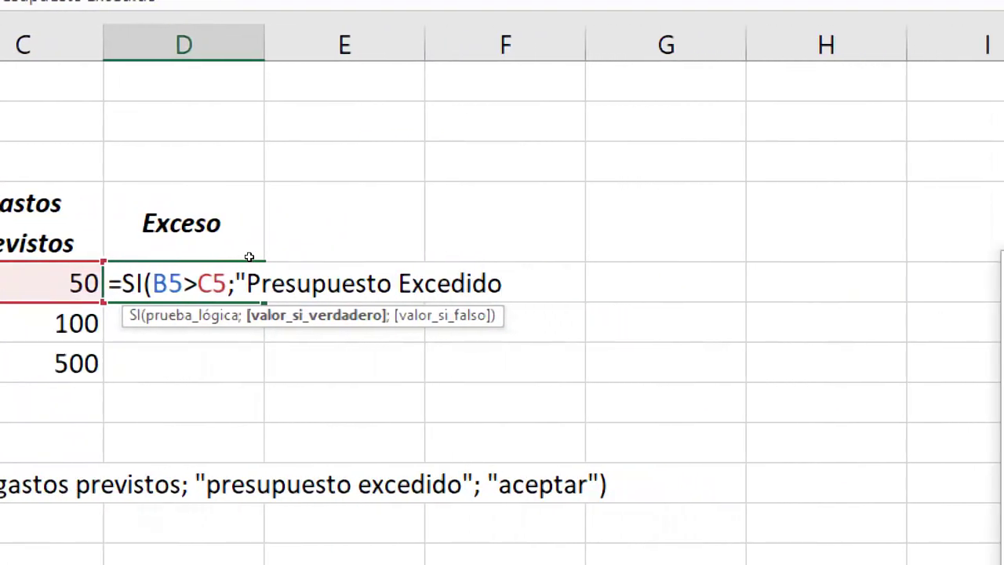
{"action": "type", "text": "\""}
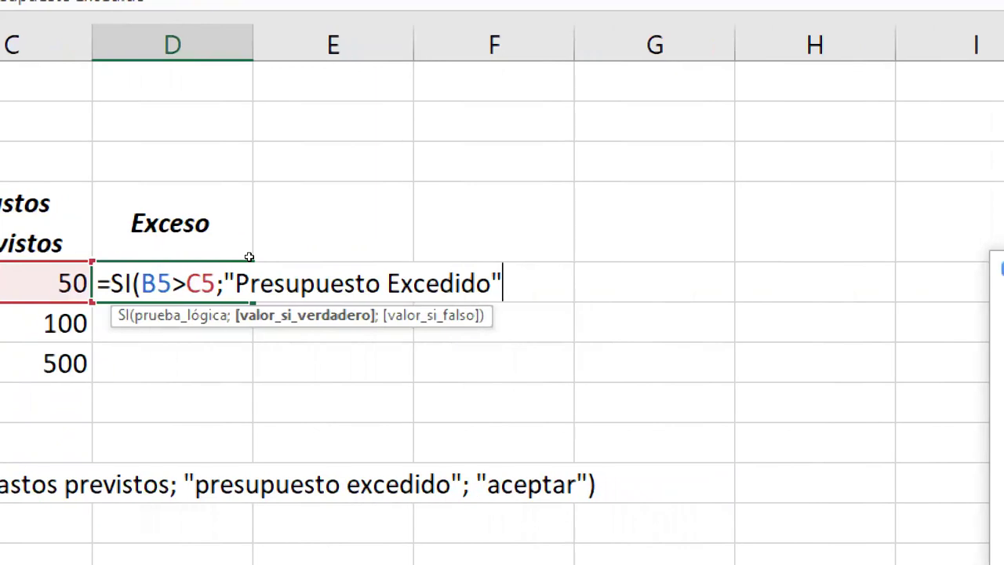
Add "Aceptar" as the value-if-false argument of the SI formula in D5 and complete the formula.
{"action": "type", "text": ";"}
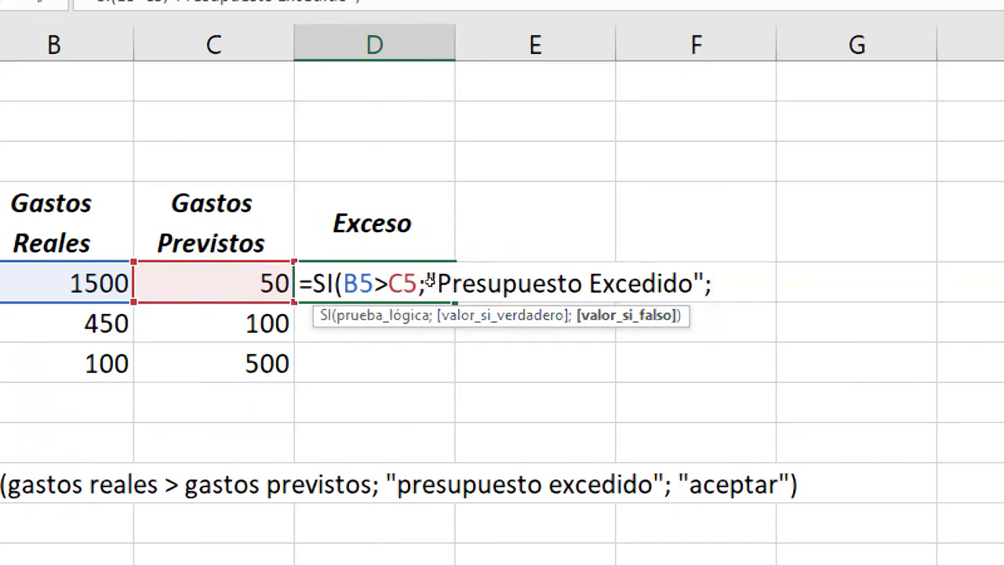
{"action": "type", "text": "\"A"}
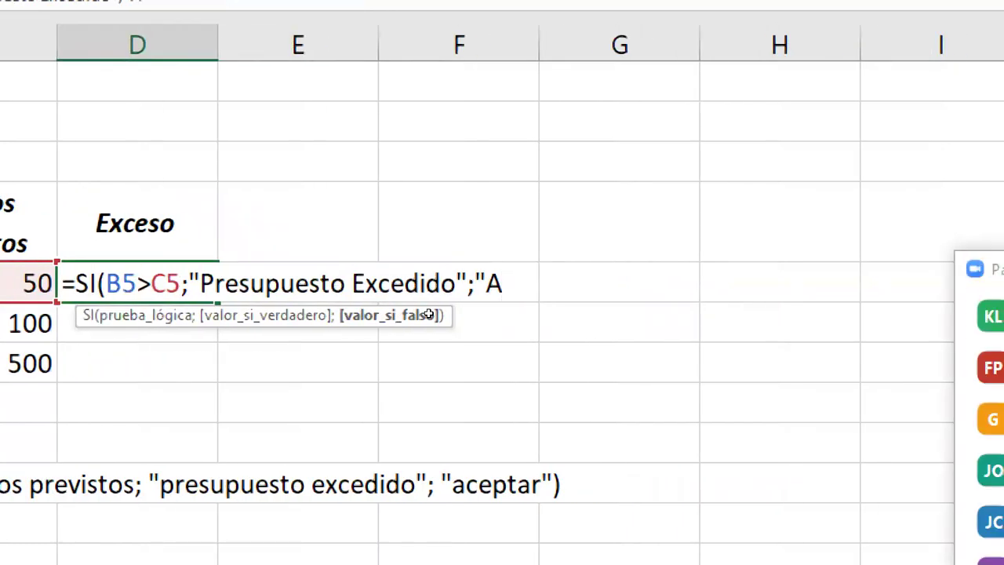
{"action": "type", "text": "ceptar\""}
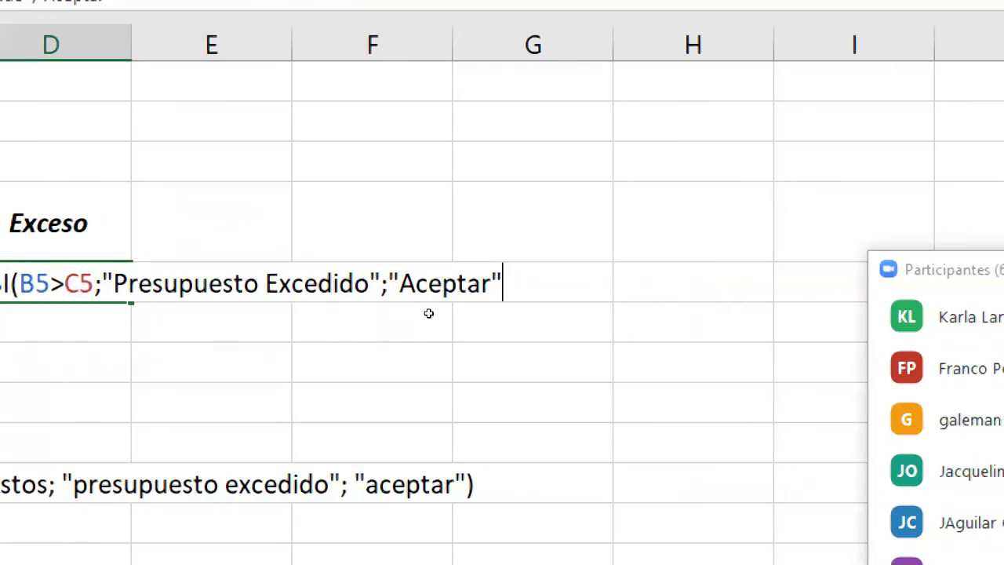
{"action": "type", "text": ")"}
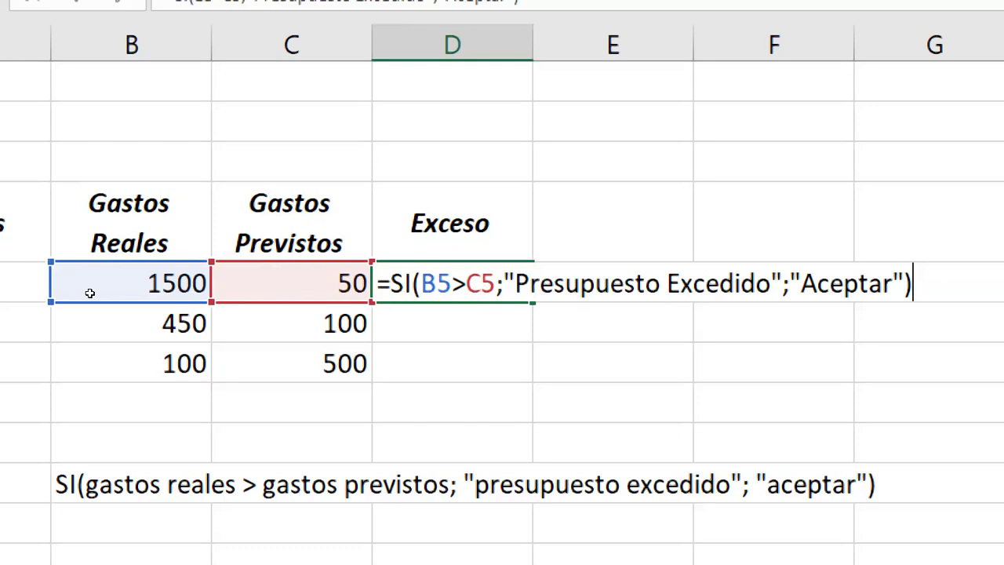
{"action": "key", "text": "Return"}
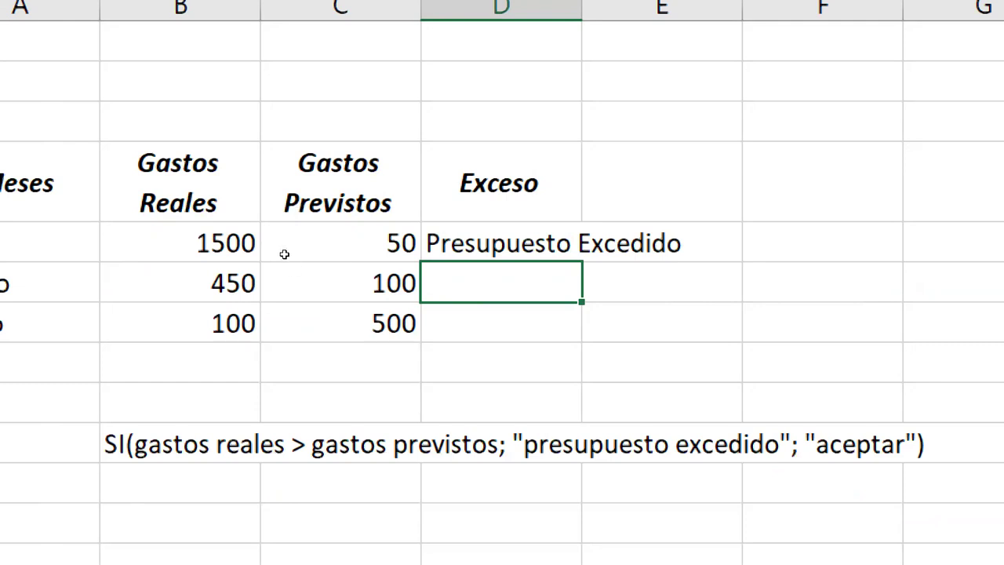
Copy the SI formula from D5 down to D6 and D7 in the Exceso column.
{"action": "key", "text": "Up"}
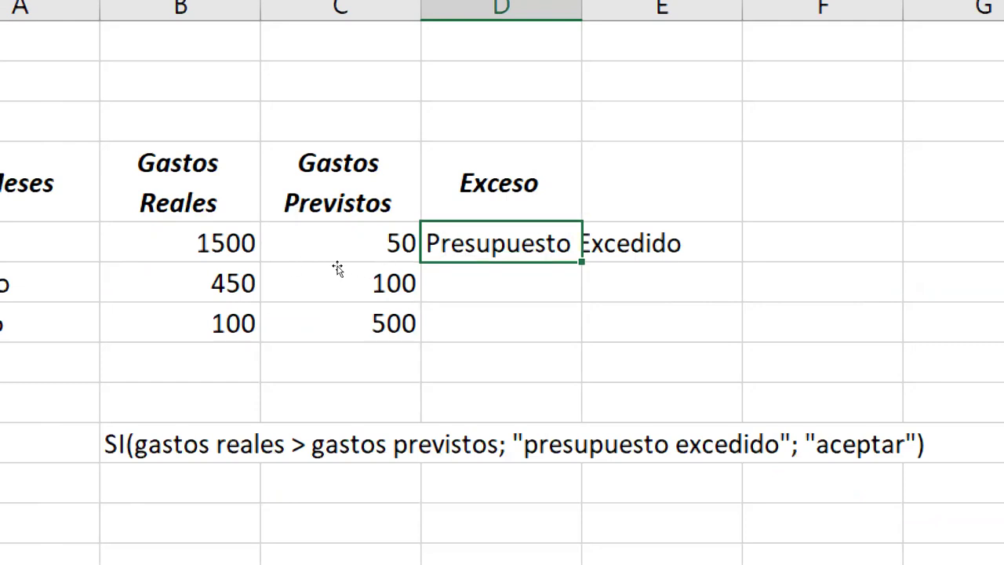
{"action": "key", "text": "shift+Down"}
{"action": "key", "text": "shift+Down"}
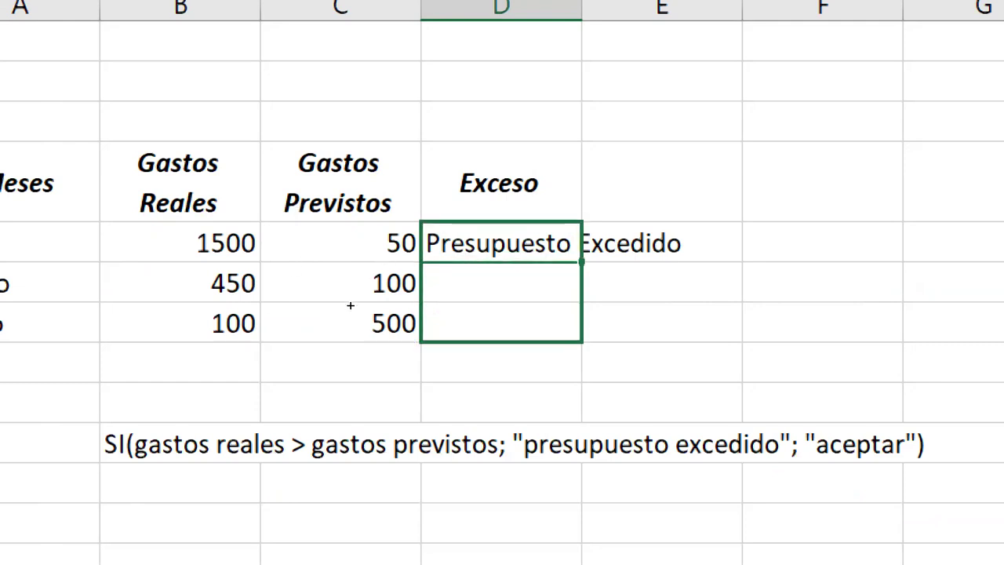
{"action": "left_click_drag", "start_coordinate": [582, 262], "coordinate": [581, 324]}
{"action": "left_click", "coordinate": [502, 362]}
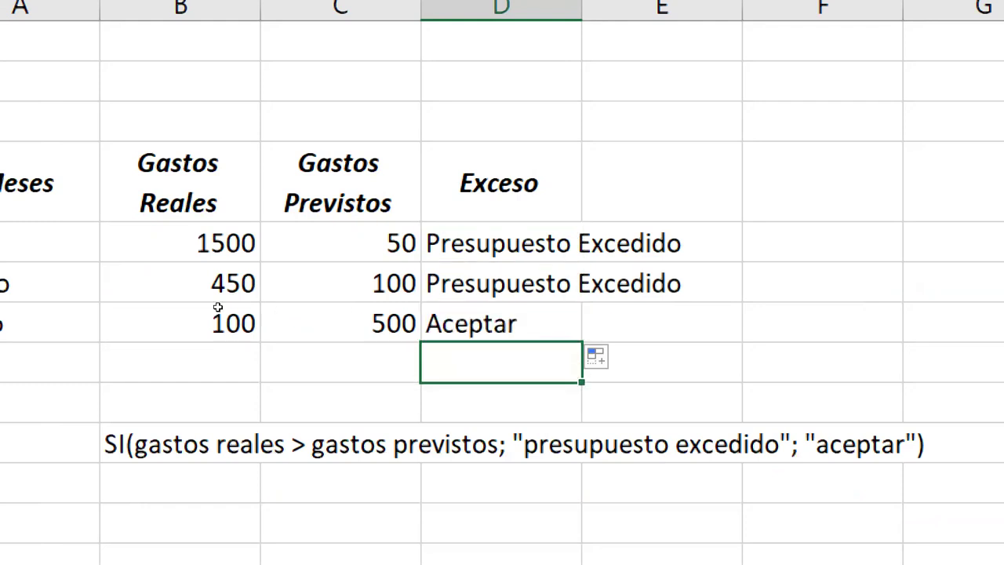
Inspect the copied SI formulas and their cell references in D6 and D7.
{"action": "key", "text": "Up"}
{"action": "key", "text": "Up"}
{"action": "key", "text": "F2"}
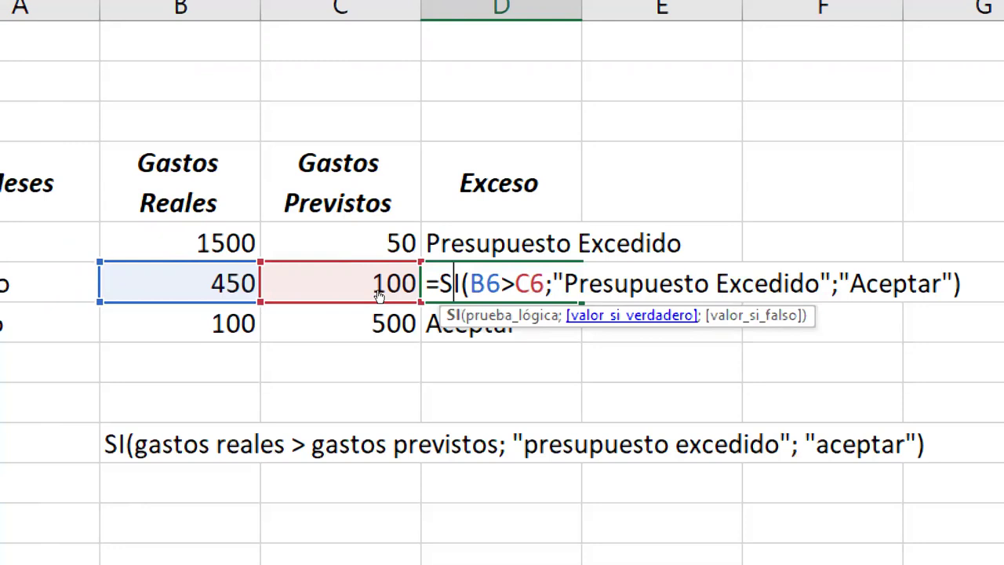
{"action": "key", "text": "Return"}
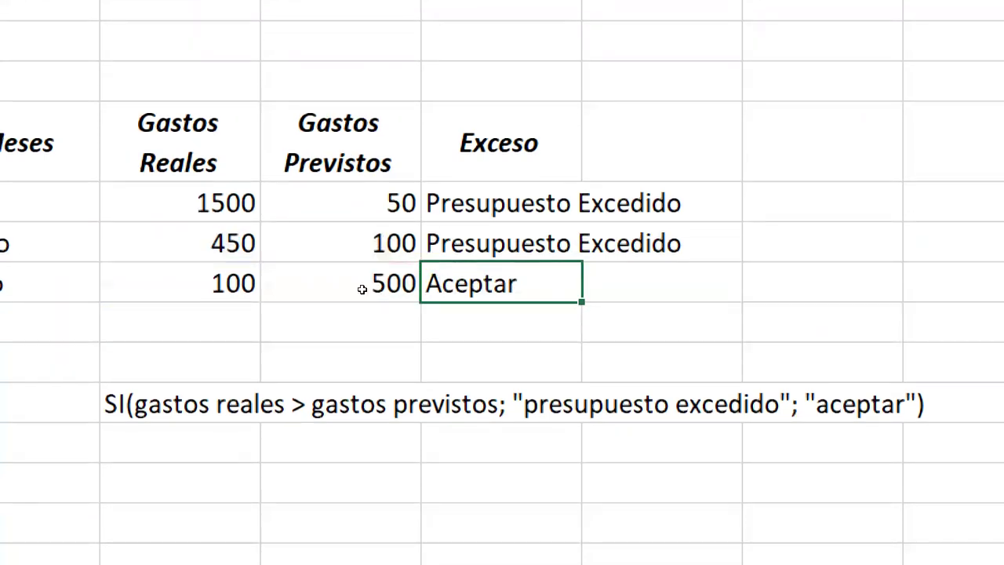
{"action": "key", "text": "F2"}
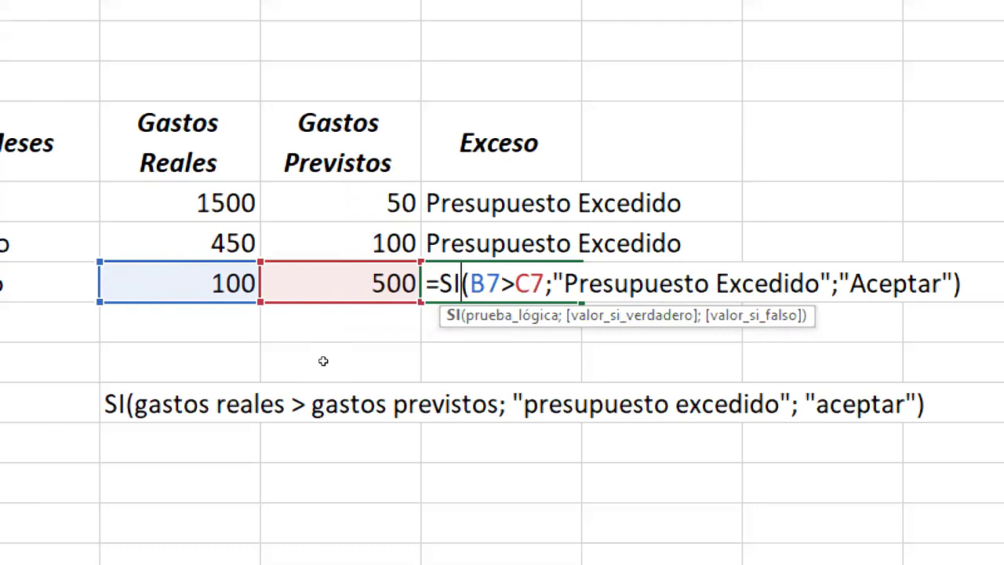
{"action": "key", "text": "ctrl+Return"}
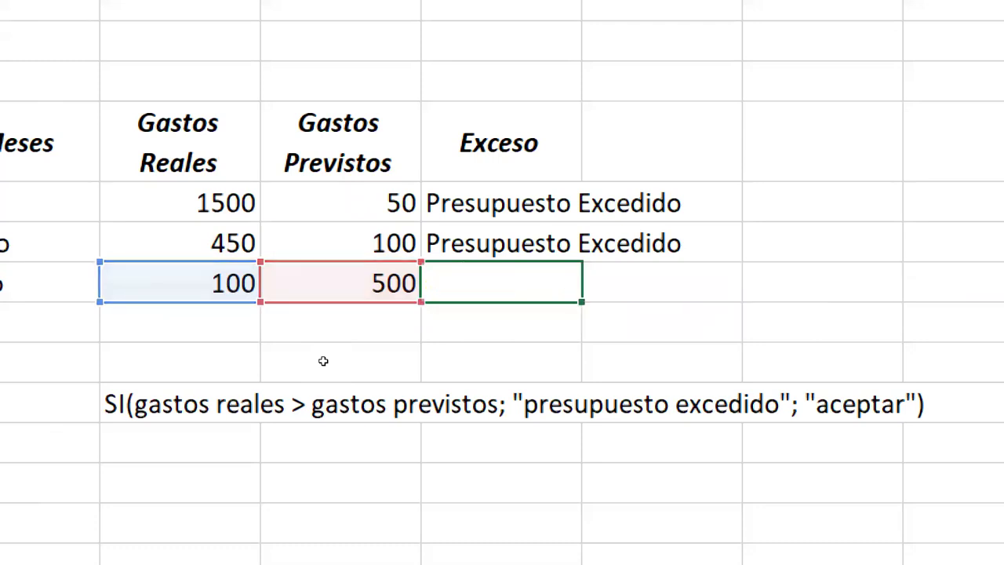
Inspect the SI formula in D5, highlighting its "Presupuesto Excedido" argument, and leave the formula as it is.
{"action": "key", "text": "Up"}
{"action": "key", "text": "Up"}
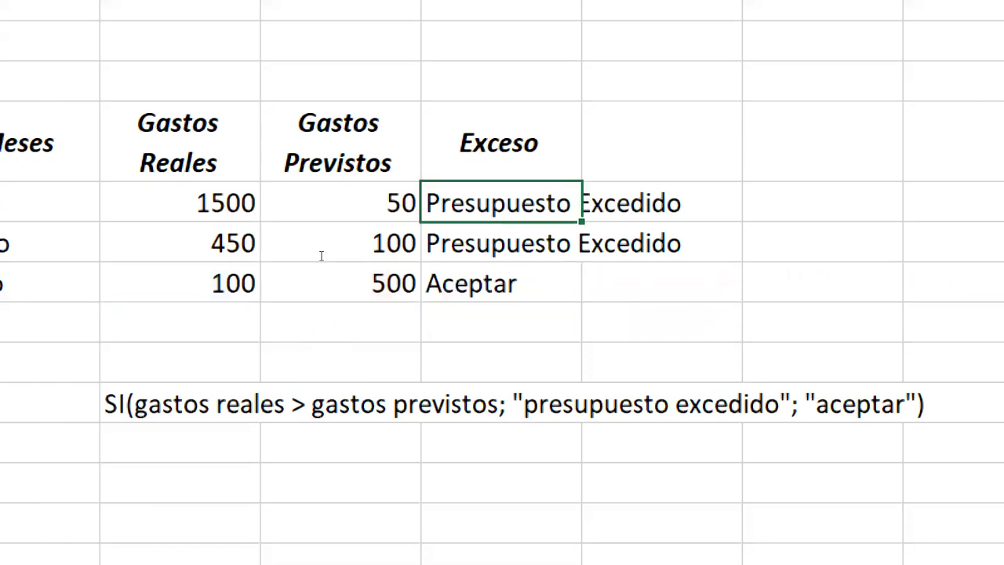
{"action": "key", "text": "F2"}
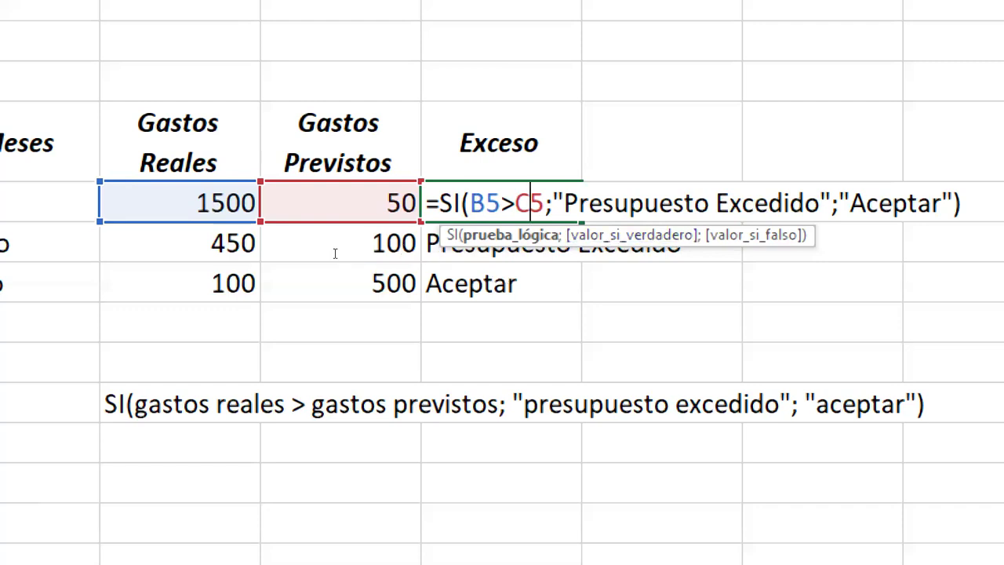
{"action": "left_click_drag", "start_coordinate": [339, 255], "coordinate": [469, 255]}
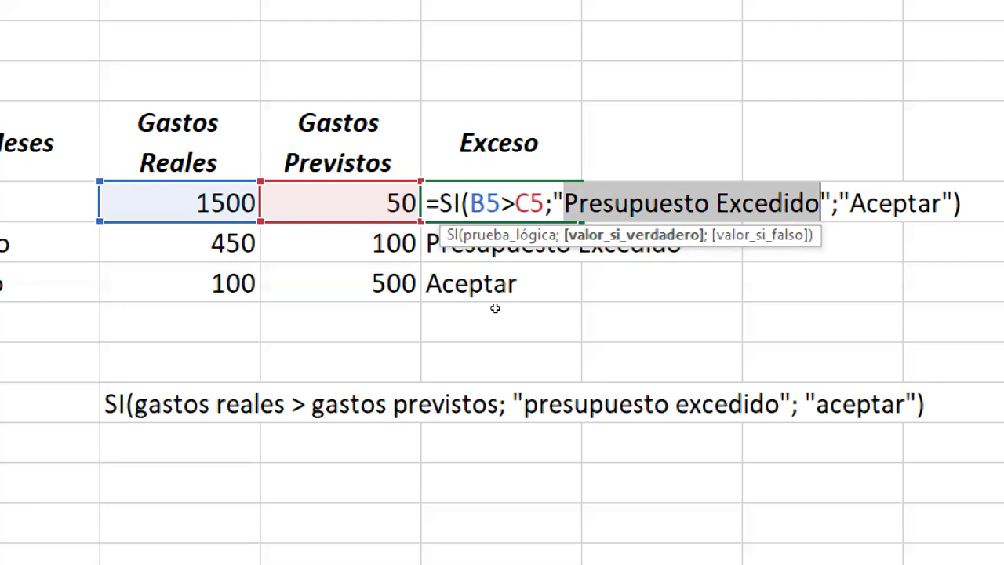
{"action": "key", "text": "Return"}
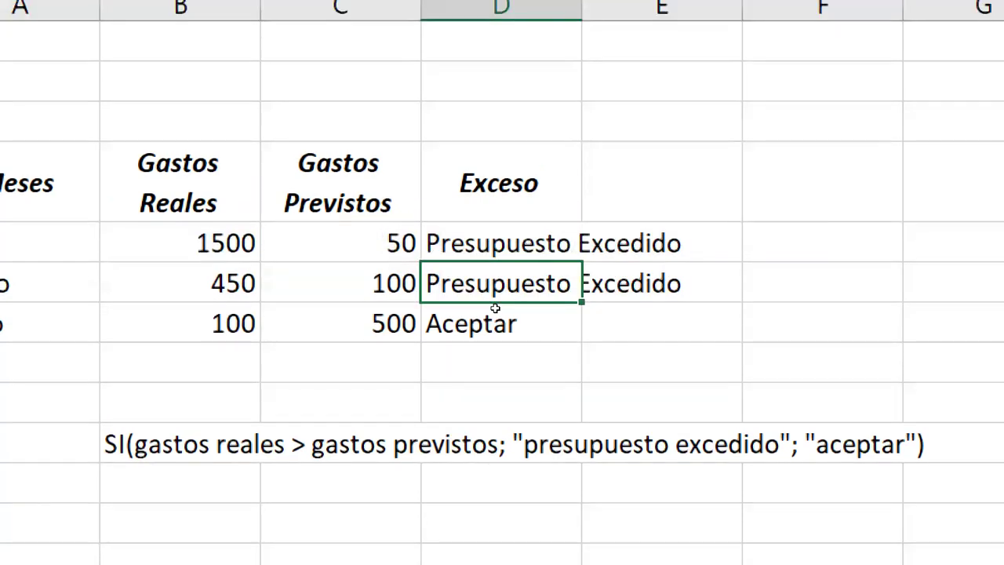
{"action": "key", "text": "Up"}
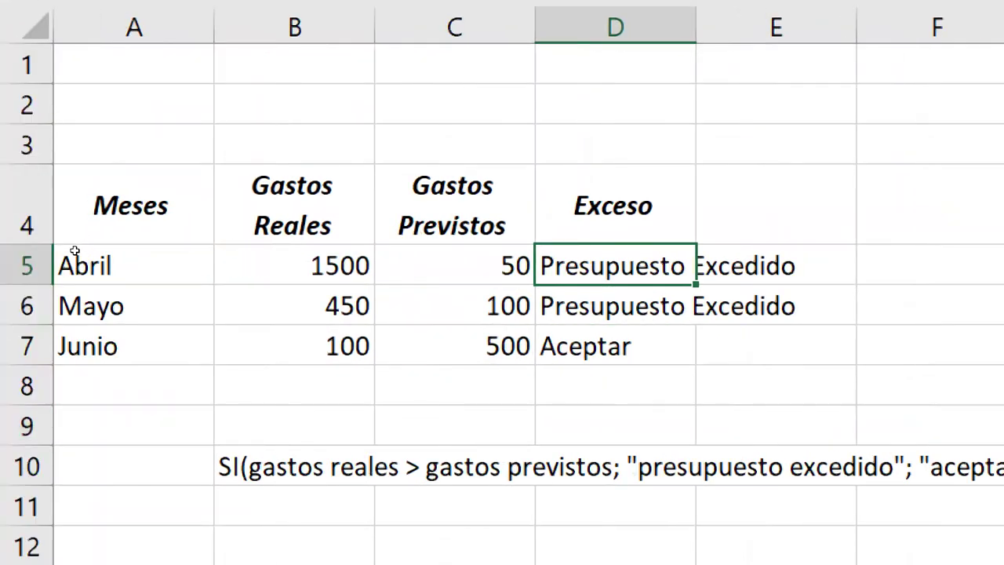
Review the Abril, Mayo and Junio rows of the expense table against the logical test in D5's formula.
{"action": "mouse_move", "coordinate": [78, 262]}
{"action": "left_mouse_down"}
{"action": "mouse_move", "coordinate": [224, 260]}
{"action": "mouse_move", "coordinate": [612, 306]}
{"action": "left_mouse_up"}
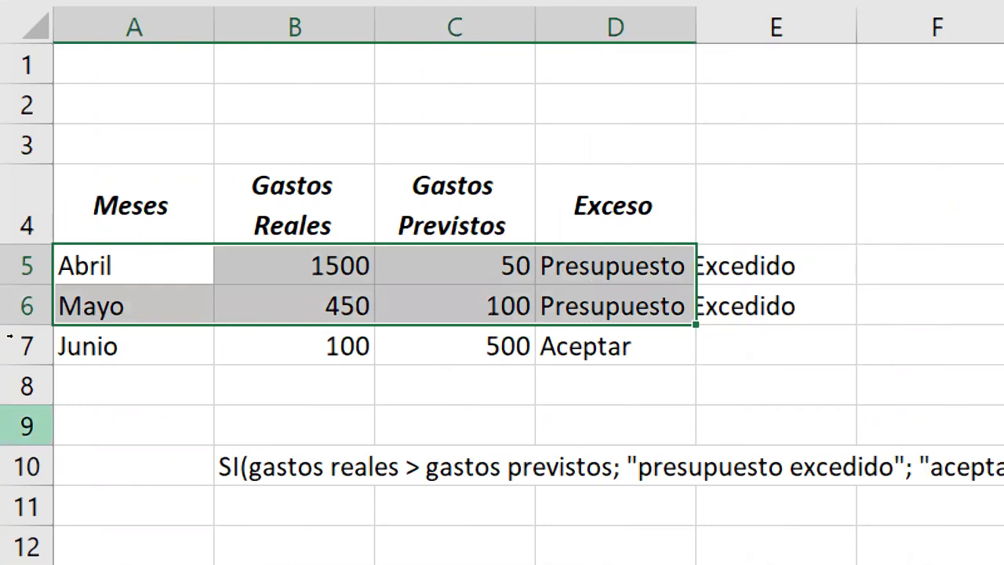
{"action": "left_click", "coordinate": [134, 345]}
{"action": "key", "text": "shift+Right"}
{"action": "key", "text": "shift+Right"}
{"action": "key", "text": "shift+Right"}
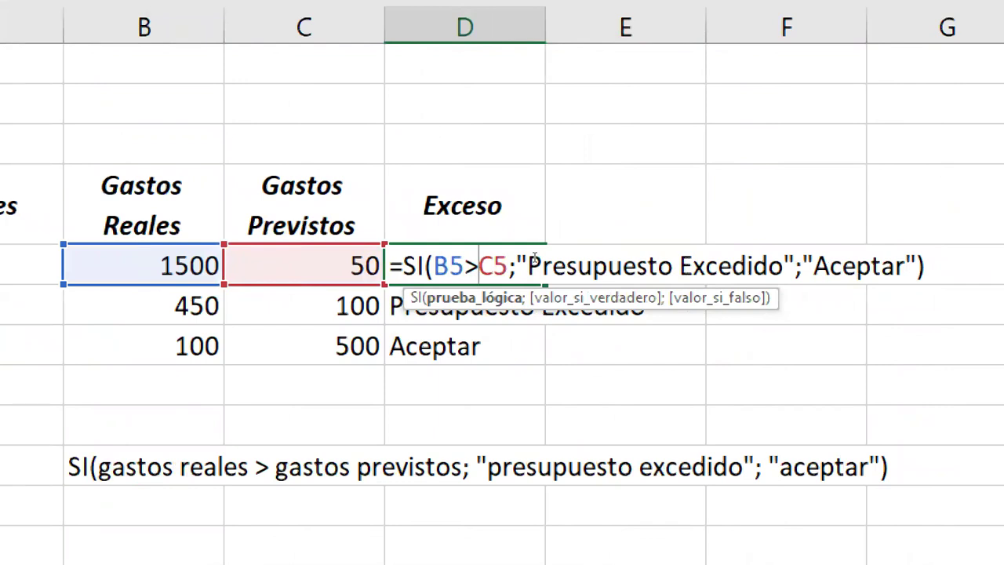
{"action": "key", "text": "ctrl+Return"}
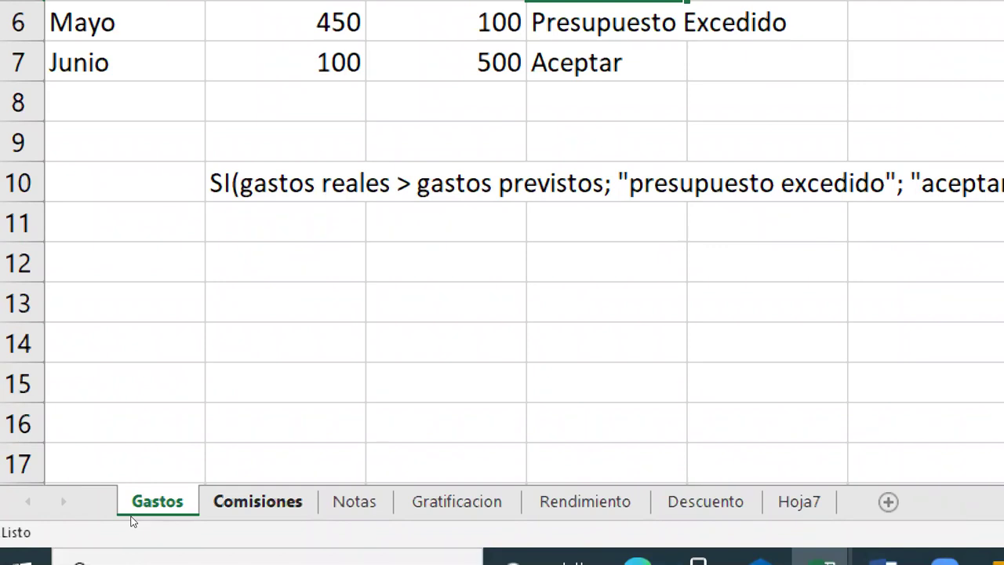
On the Comisiones sheet, start an SI formula in B5 with A5>=50000 as the logical test.
{"action": "key", "text": "ctrl+Page_Down"}
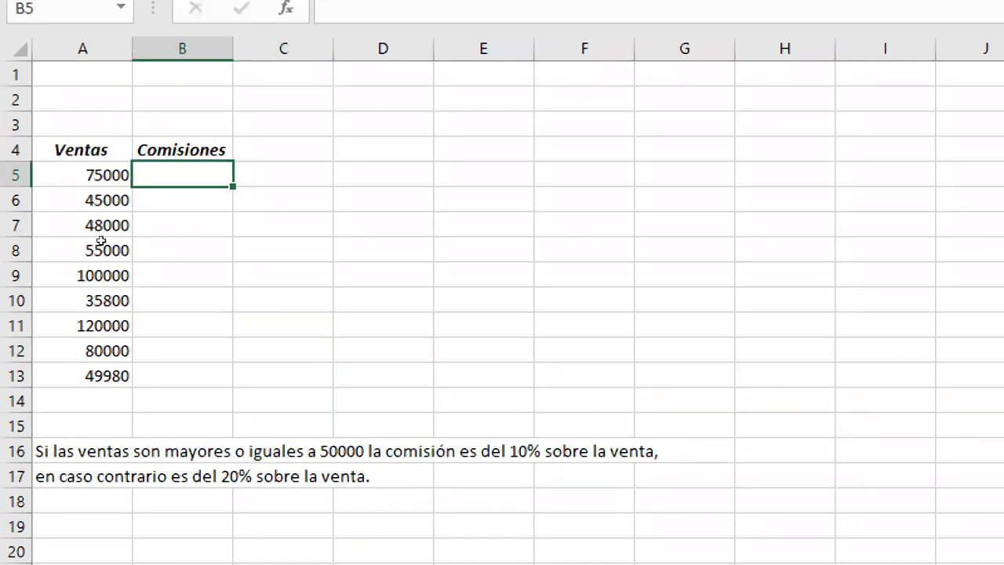
{"action": "type", "text": "=s"}
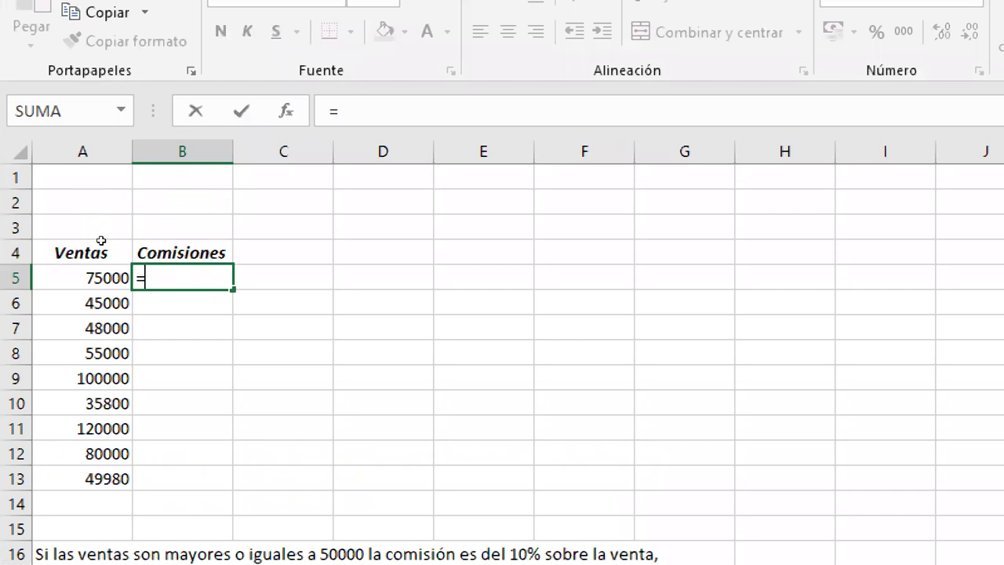
{"action": "type", "text": "i"}
{"action": "key", "text": "Tab"}
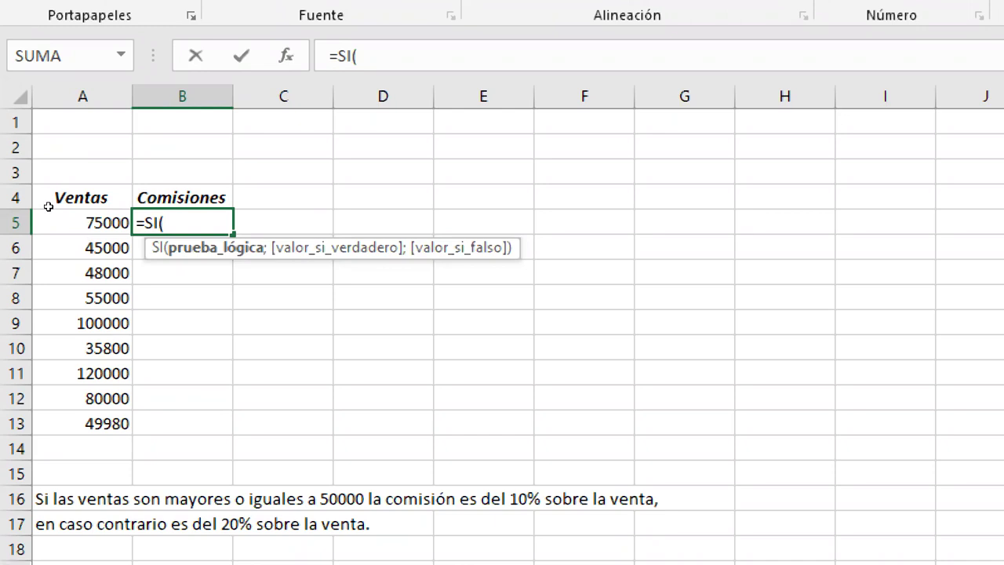
{"action": "key", "text": "Left"}
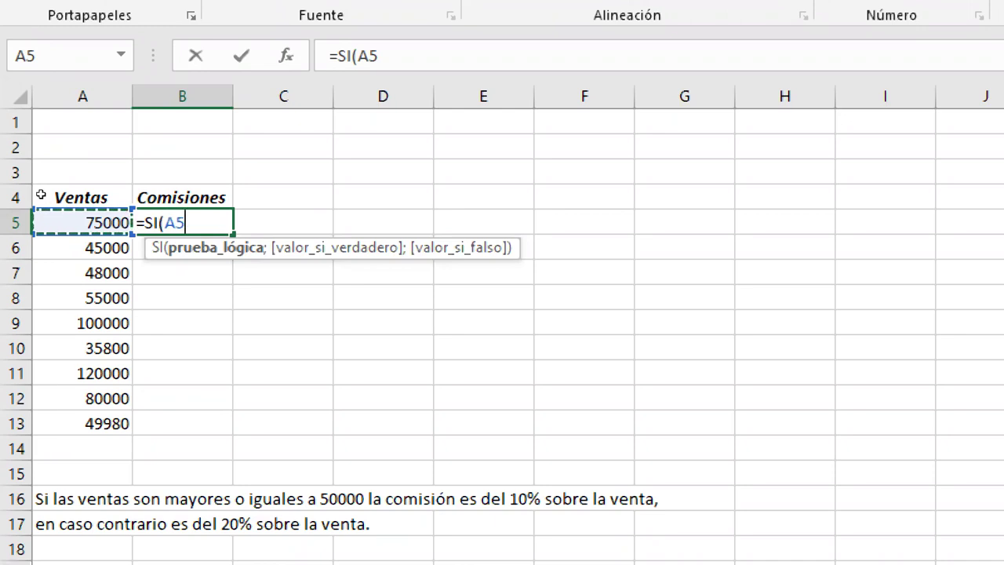
{"action": "type", "text": ">"}
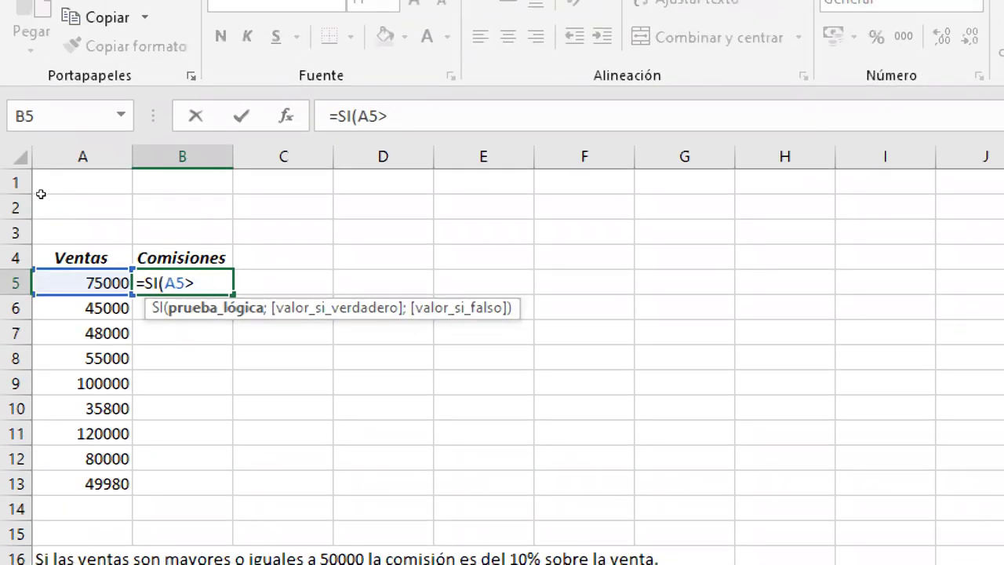
{"action": "type", "text": "=50000"}
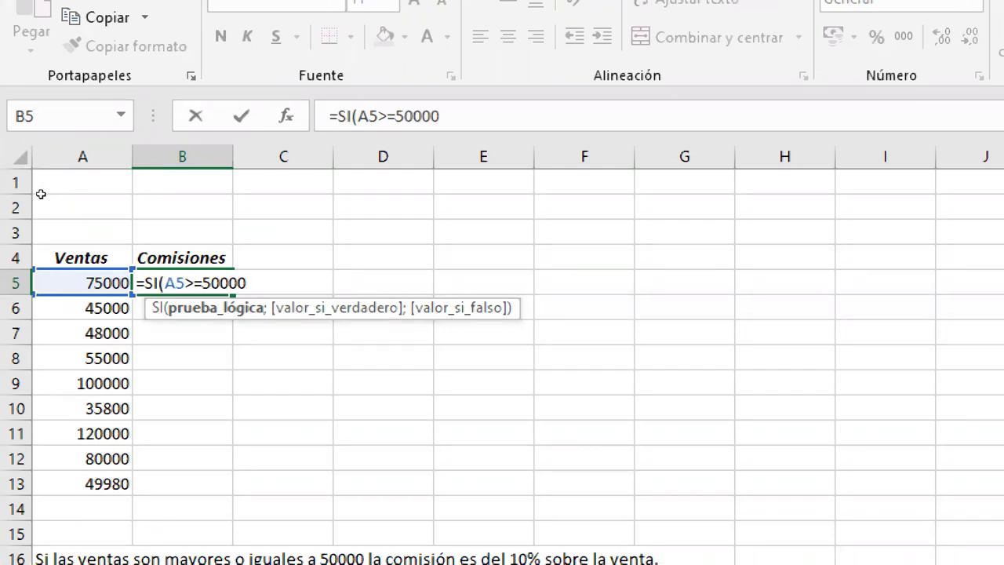
Add A5*10% as the value-if-true argument of the SI formula in B5.
{"action": "type", "text": ";"}
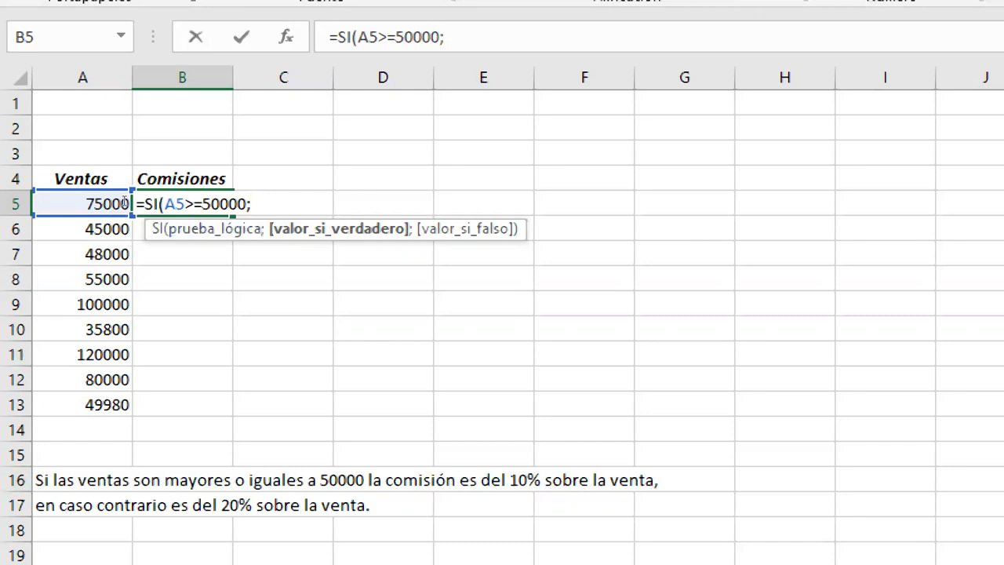
{"action": "left_click", "coordinate": [37, 199]}
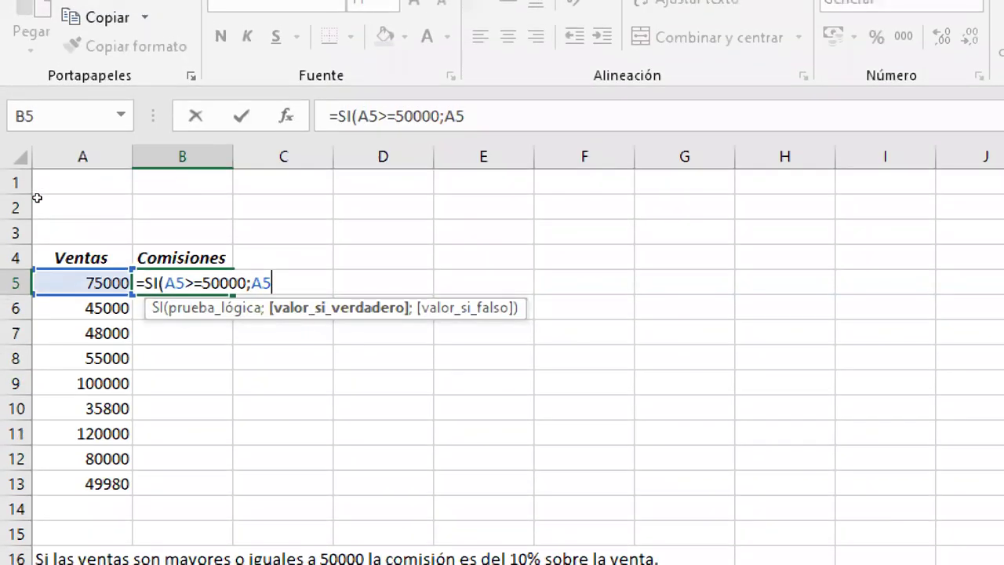
{"action": "type", "text": "*10%"}
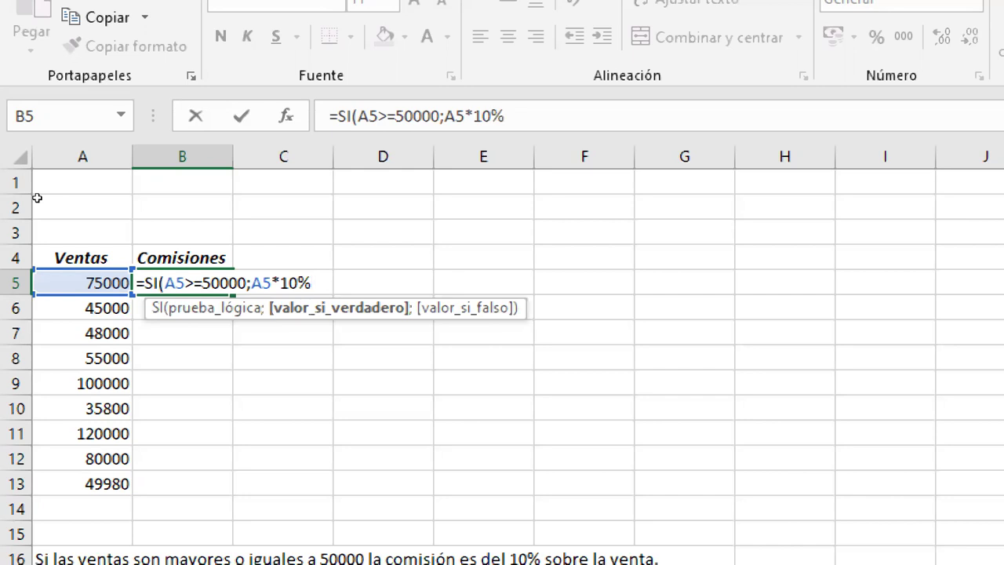
Add A5*20% as the value-if-false argument of the SI formula in B5 and close its parenthesis.
{"action": "type", "text": ";"}
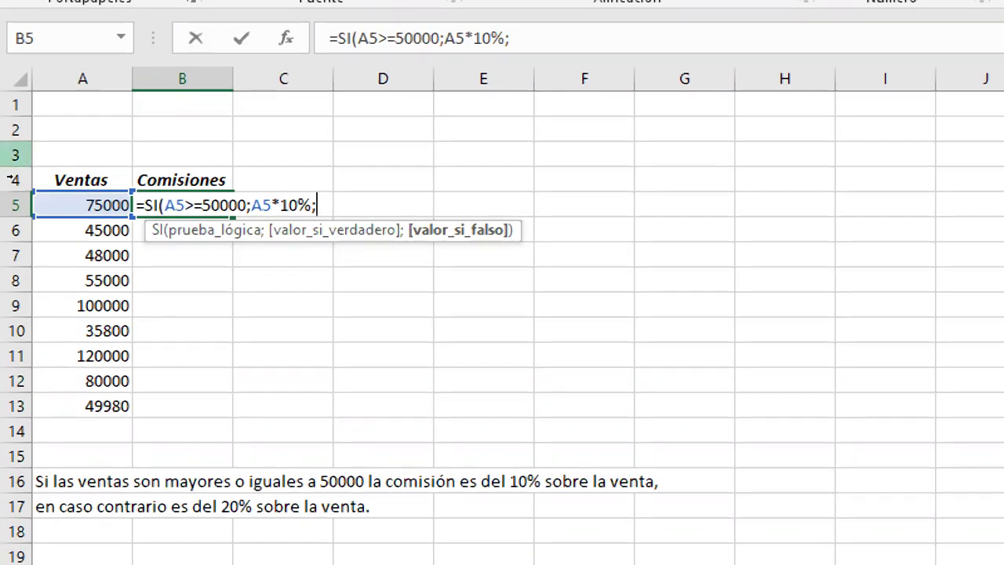
{"action": "left_click", "coordinate": [35, 196]}
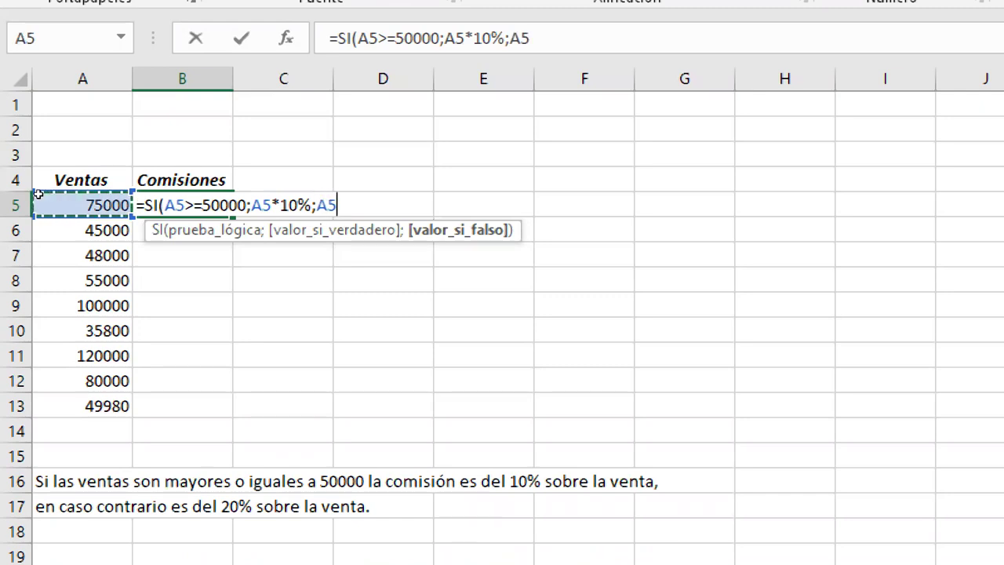
{"action": "type", "text": "*"}
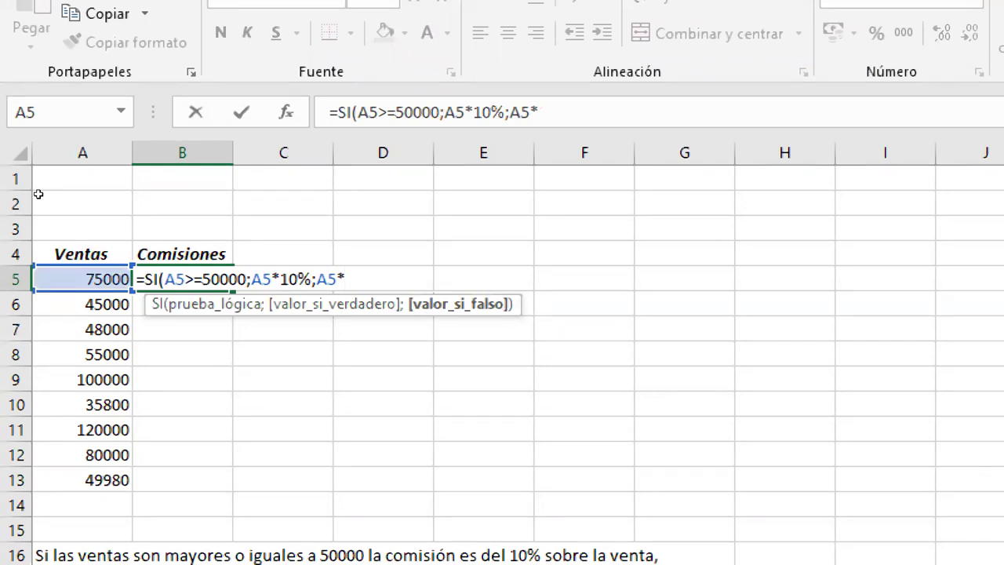
{"action": "type", "text": "20%"}
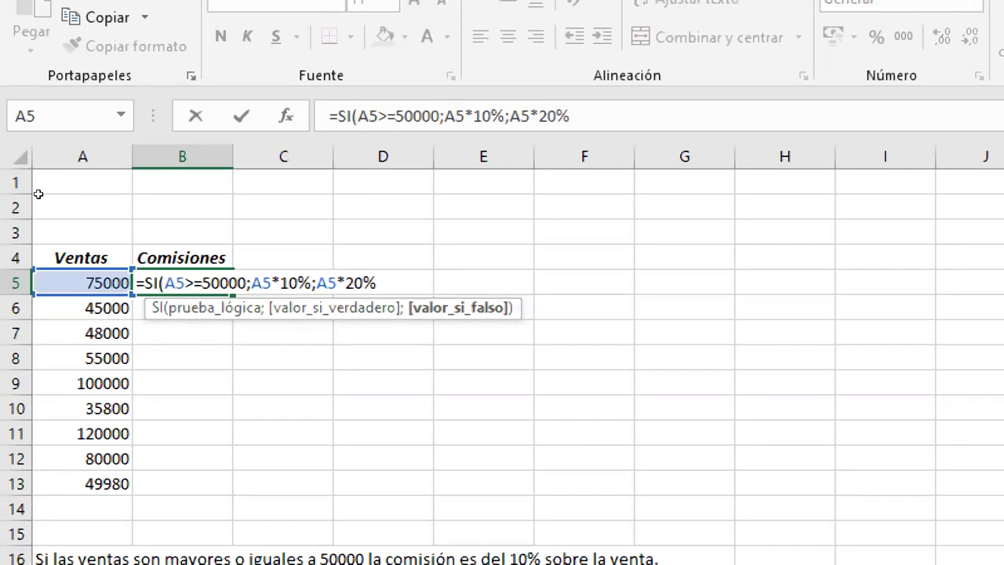
{"action": "type", "text": ")"}
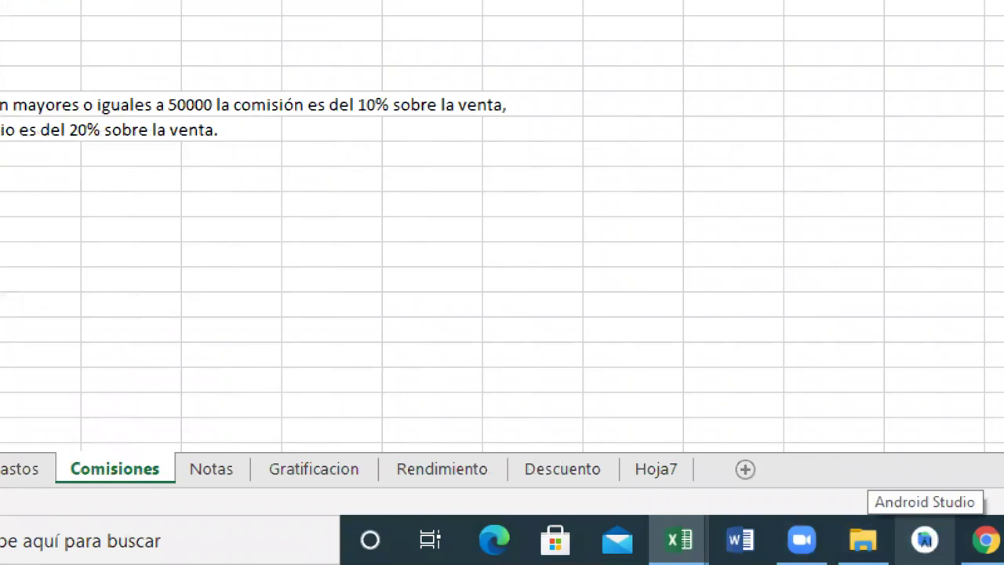
{"action": "mouse_move", "coordinate": [921, 539]}
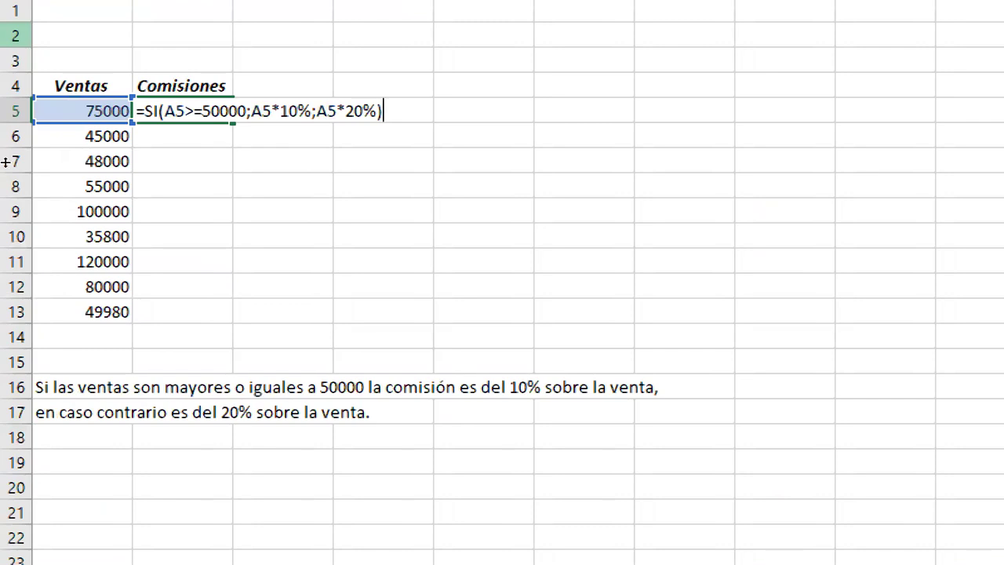
Commit the SI commission formula in B5 and reopen it to review its arguments.
{"action": "key", "text": "Return"}
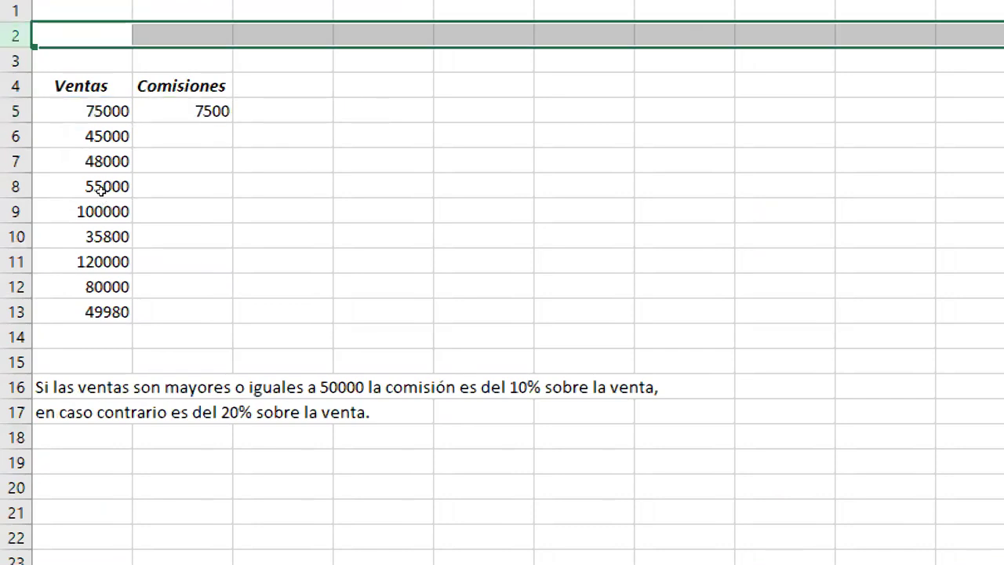
{"action": "key", "text": "Down"}
{"action": "key", "text": "F2"}
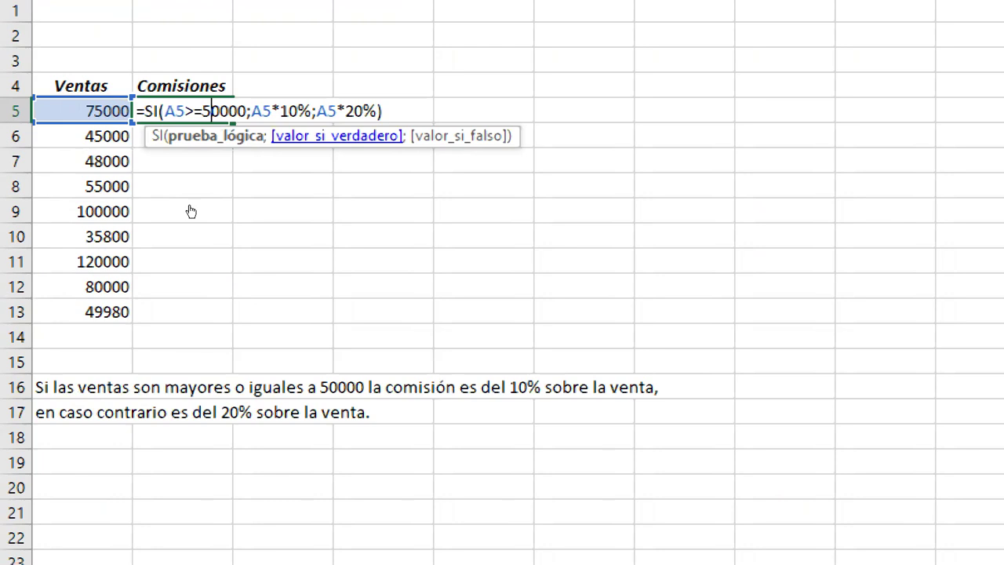
{"action": "key", "text": "Return"}
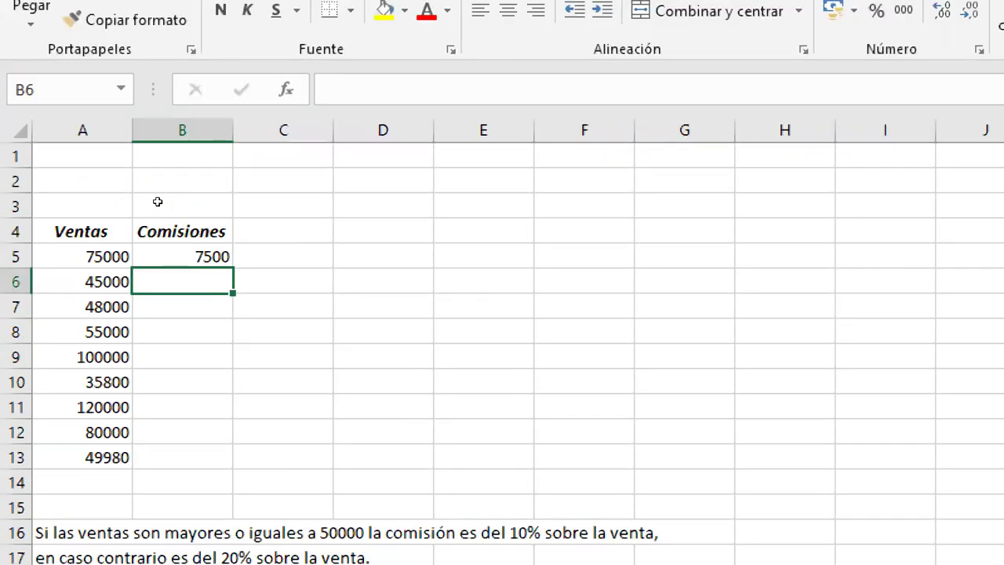
Fill the B5 commission formula down through B13 and review the cell references in B5.
{"action": "key", "text": "Up"}
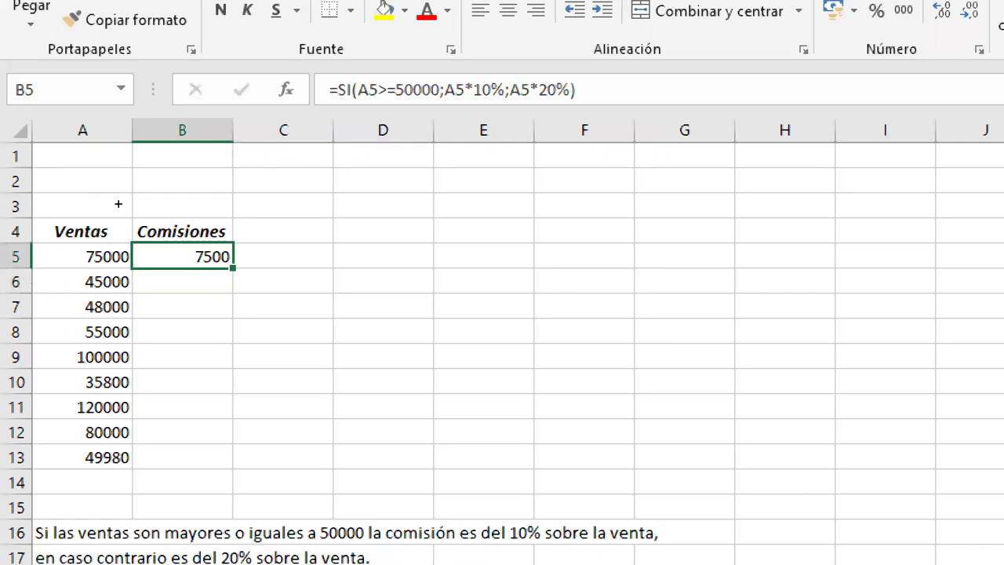
{"action": "left_click_drag", "start_coordinate": [233, 268], "coordinate": [212, 459]}
{"action": "key", "text": "F2"}
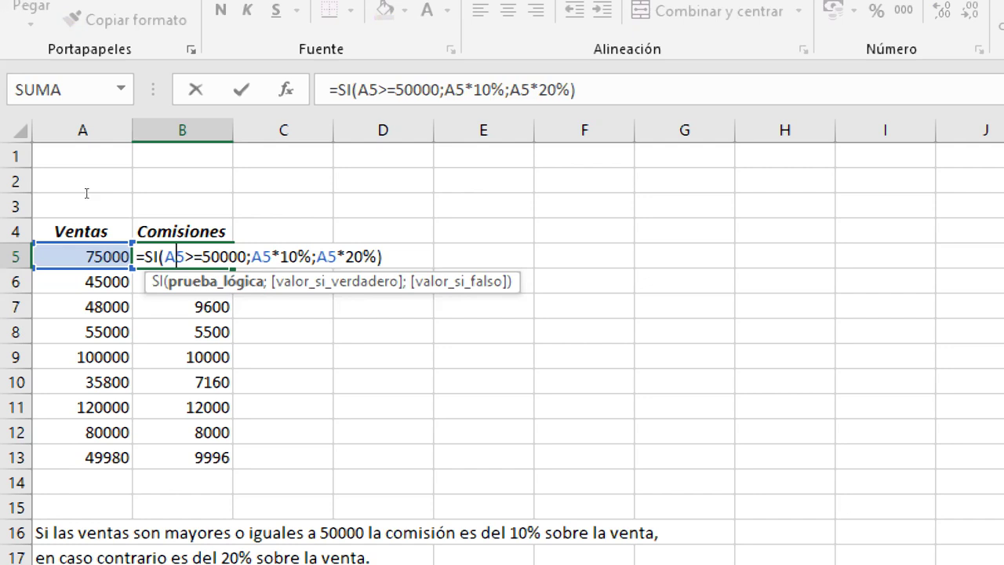
{"action": "key", "text": "Return"}
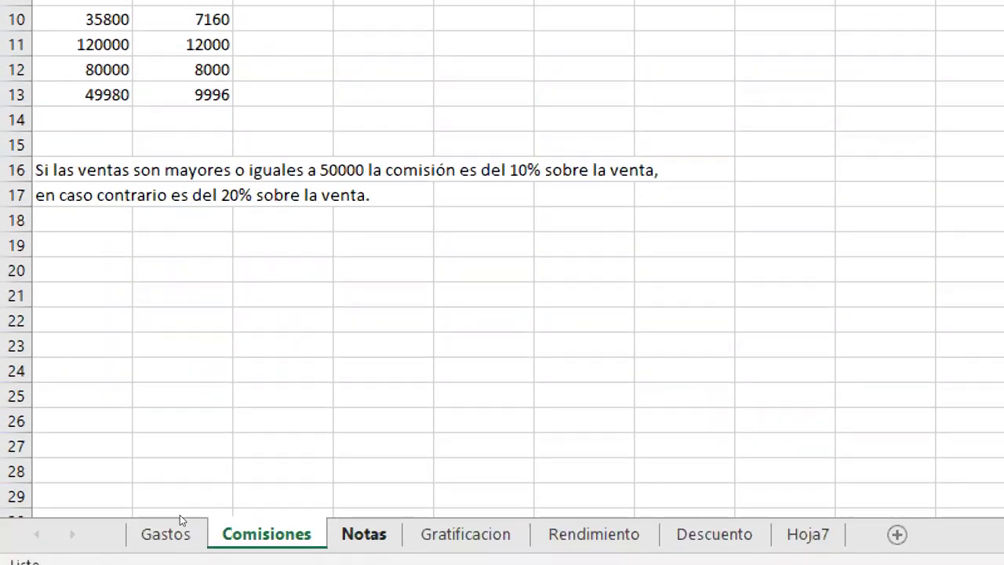
On the Notas sheet, calculate the first student's average in E5 with =PROMEDIO(B5:D5).
{"action": "key", "text": "ctrl+Page_Down"}
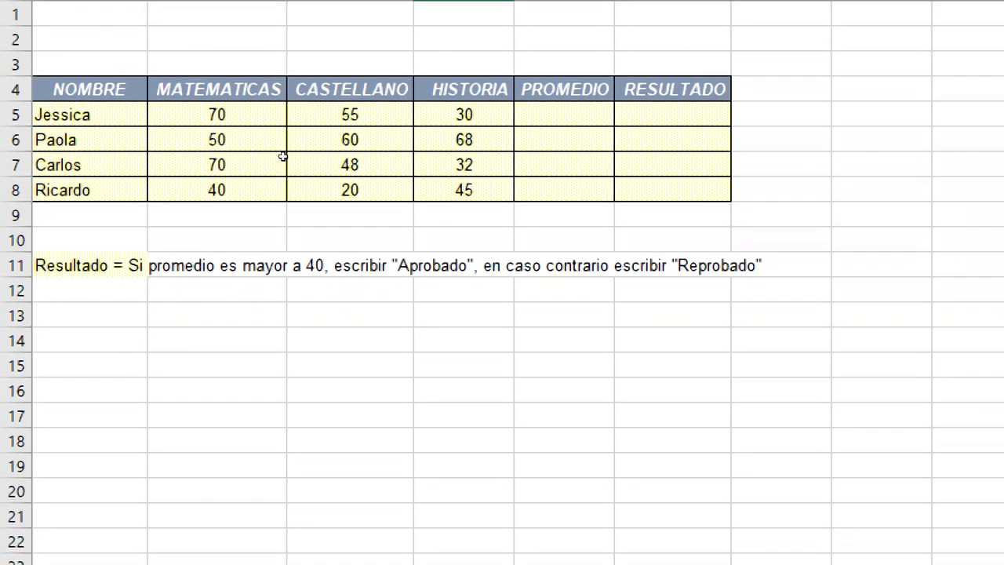
{"action": "left_click", "coordinate": [564, 94]}
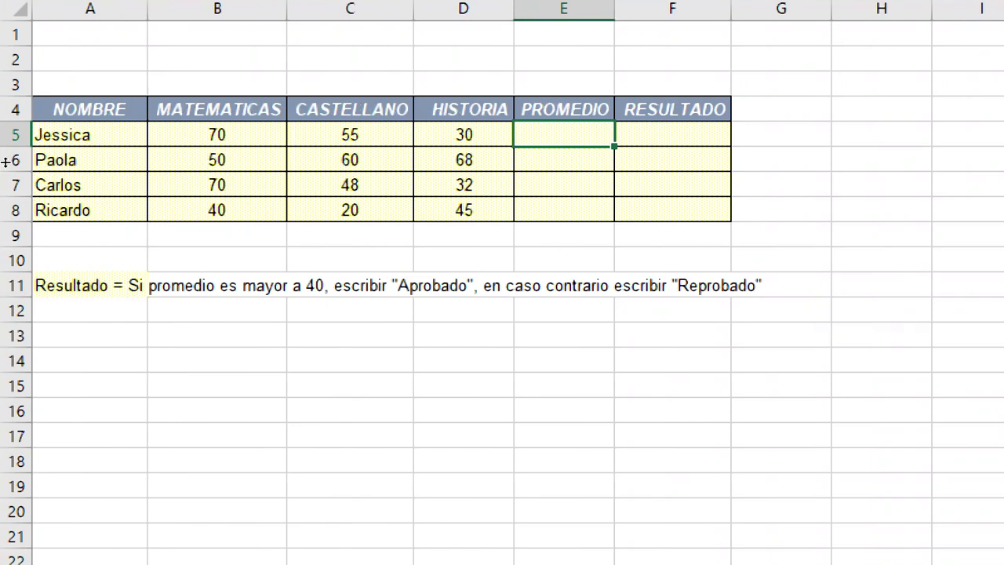
{"action": "type", "text": "=p"}
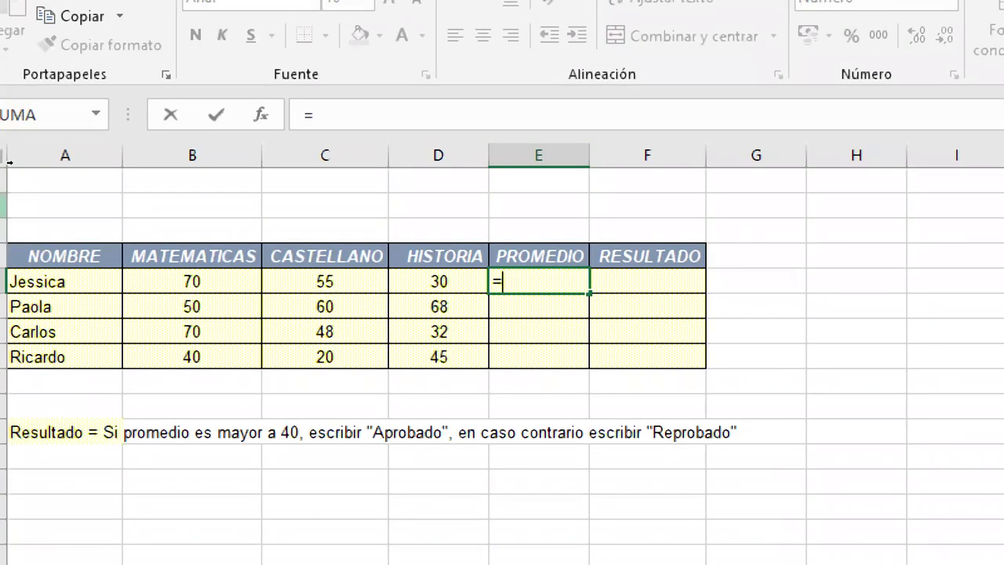
{"action": "type", "text": "rome"}
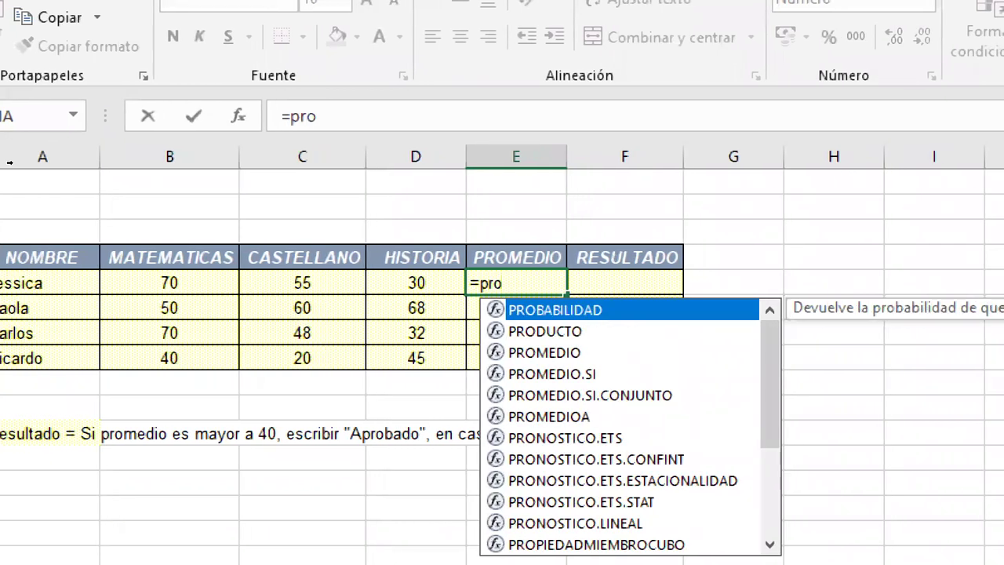
{"action": "type", "text": "d"}
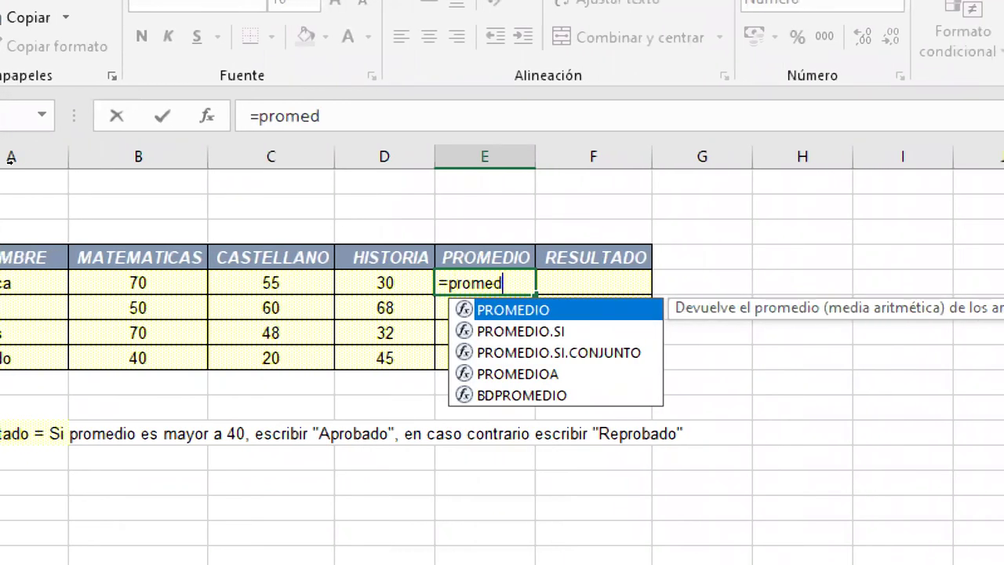
{"action": "key", "text": "Tab"}
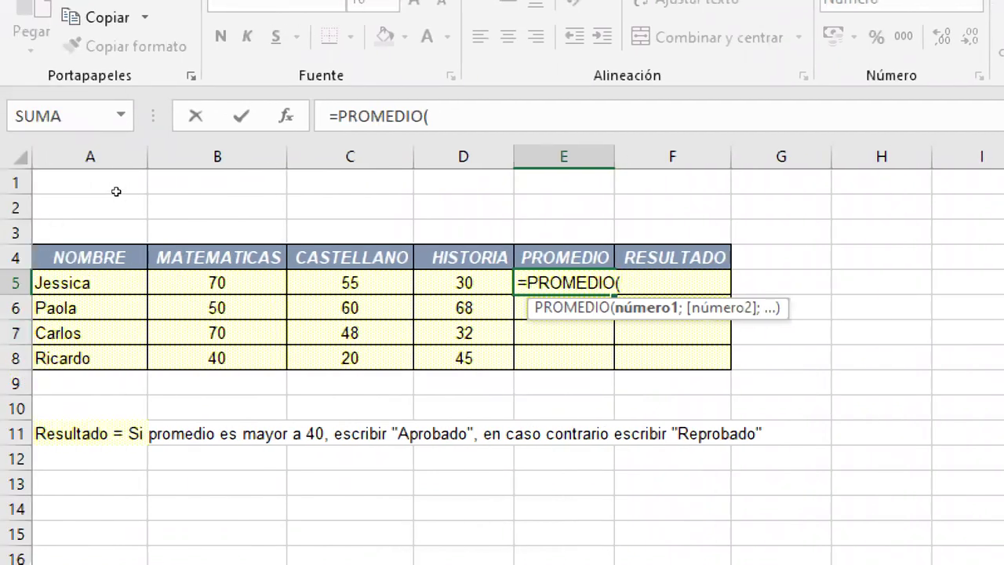
{"action": "left_click_drag", "start_coordinate": [218, 282], "coordinate": [463, 283]}
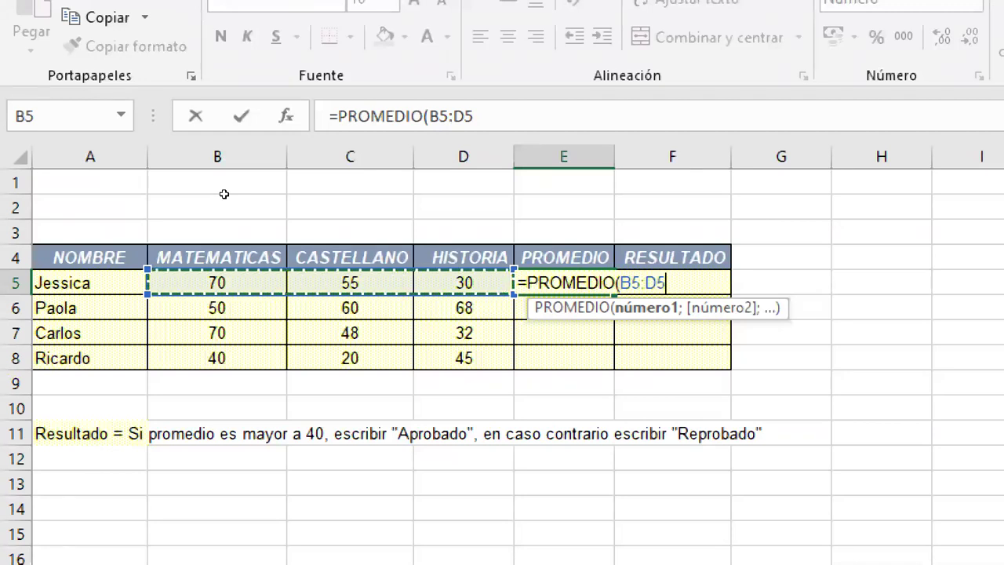
{"action": "type", "text": ")"}
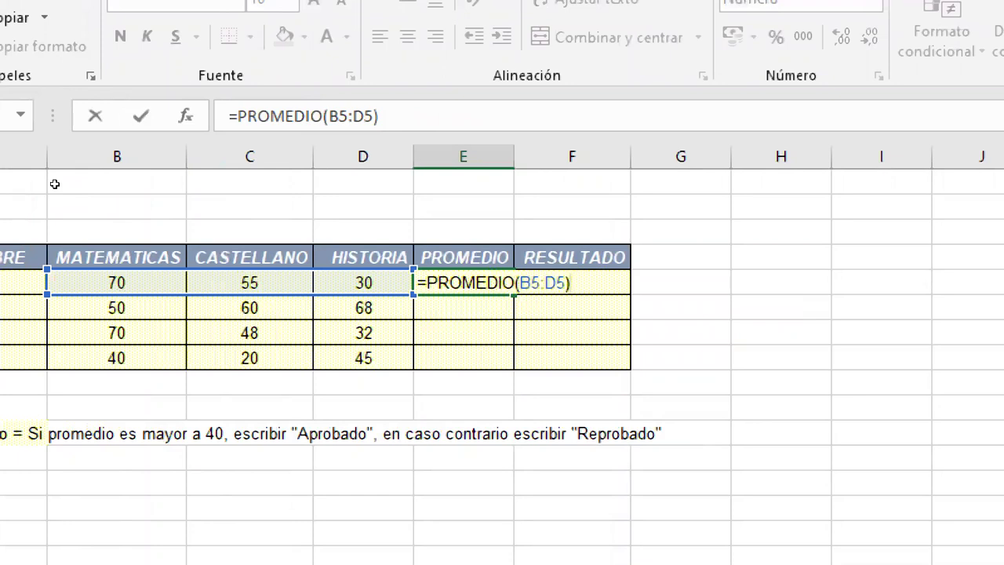
{"action": "key", "text": "Return"}
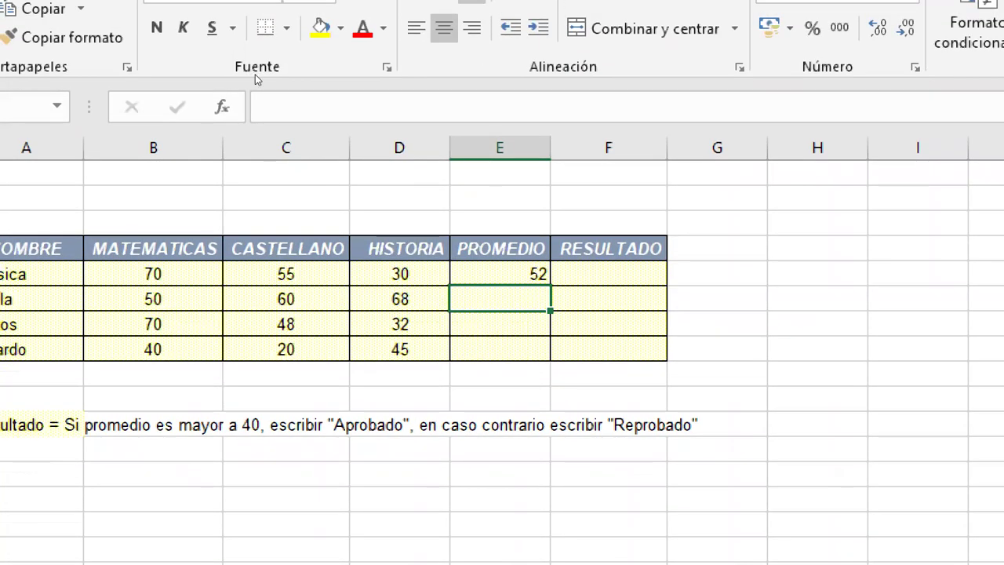
Center the average in E5 and fill its formula down through E8.
{"action": "key", "text": "Up"}
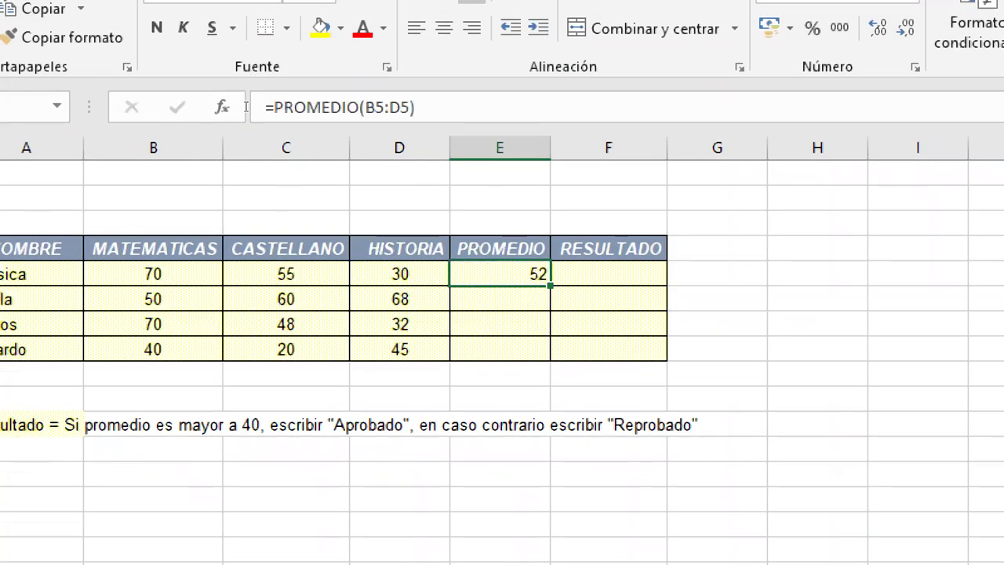
{"action": "left_click", "coordinate": [444, 29]}
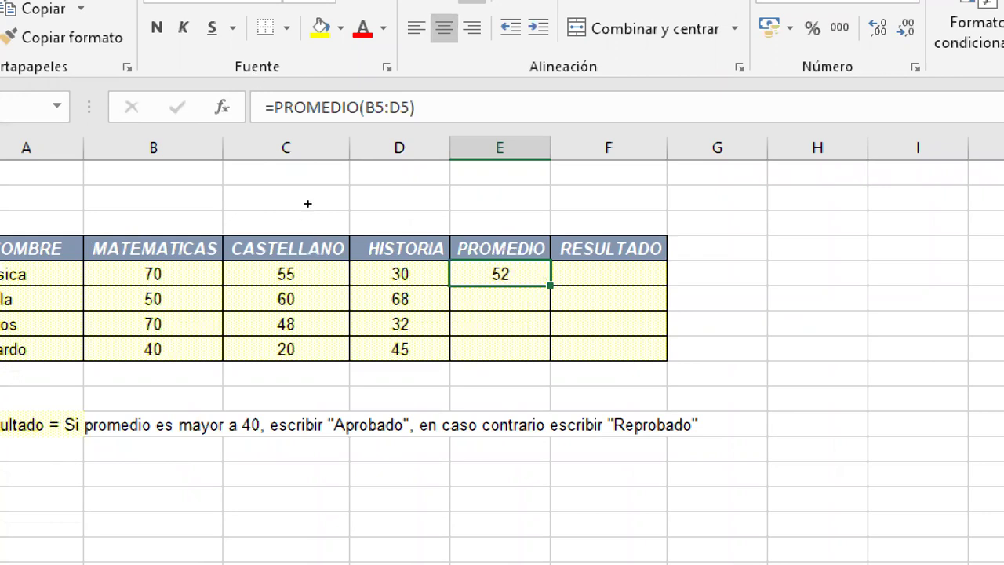
{"action": "left_click_drag", "start_coordinate": [551, 285], "coordinate": [551, 358]}
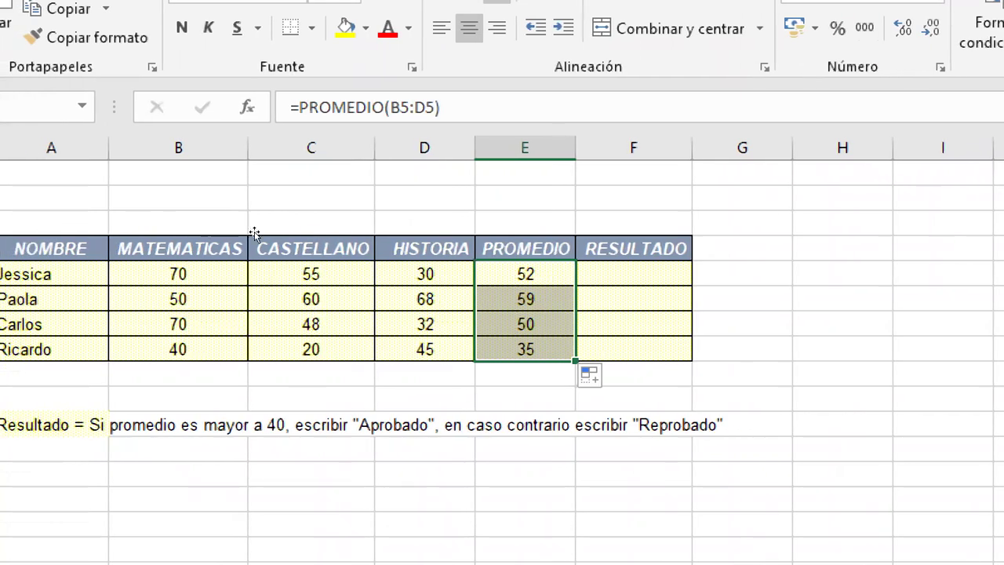
Start a new formula in the empty cell H5 beside the grades table.
{"action": "key", "text": "Right"}
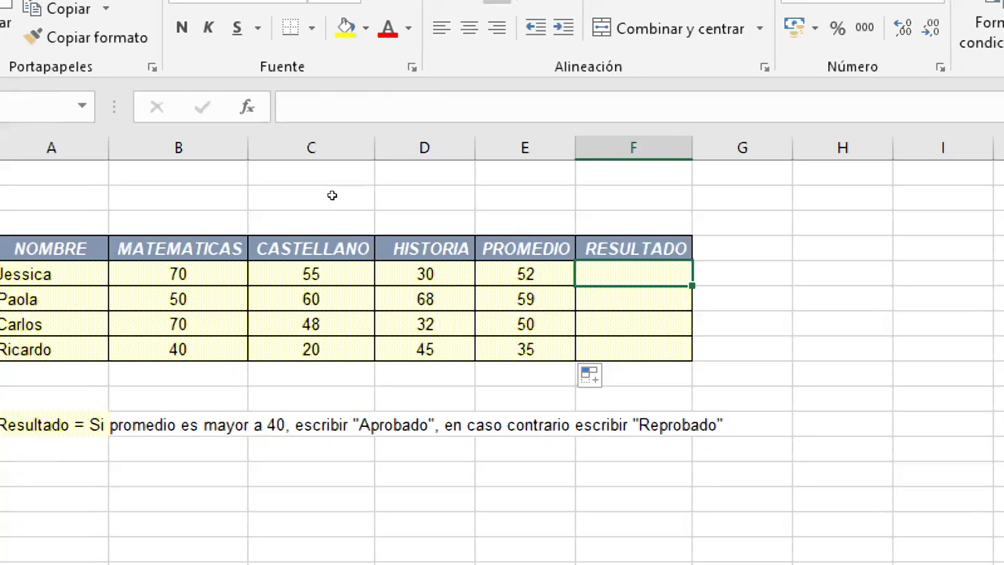
{"action": "key", "text": "Right"}
{"action": "key", "text": "Right"}
{"action": "key", "text": "Down"}
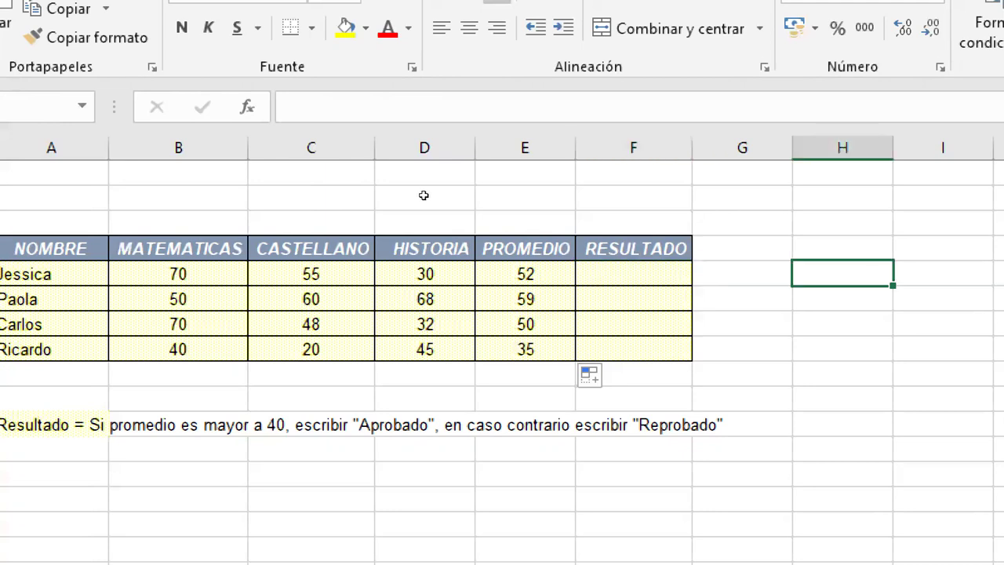
{"action": "type", "text": "="}
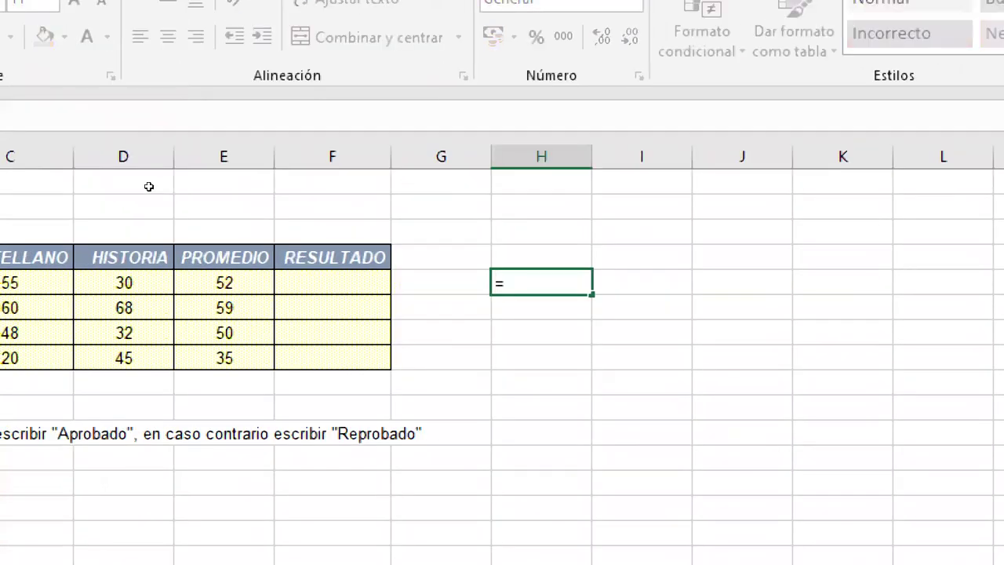
{"action": "key", "text": "Left"}
{"action": "key", "text": "Left"}
{"action": "key", "text": "Left"}
{"action": "key", "text": "Left"}
{"action": "key", "text": "Left"}
{"action": "key", "text": "Left"}
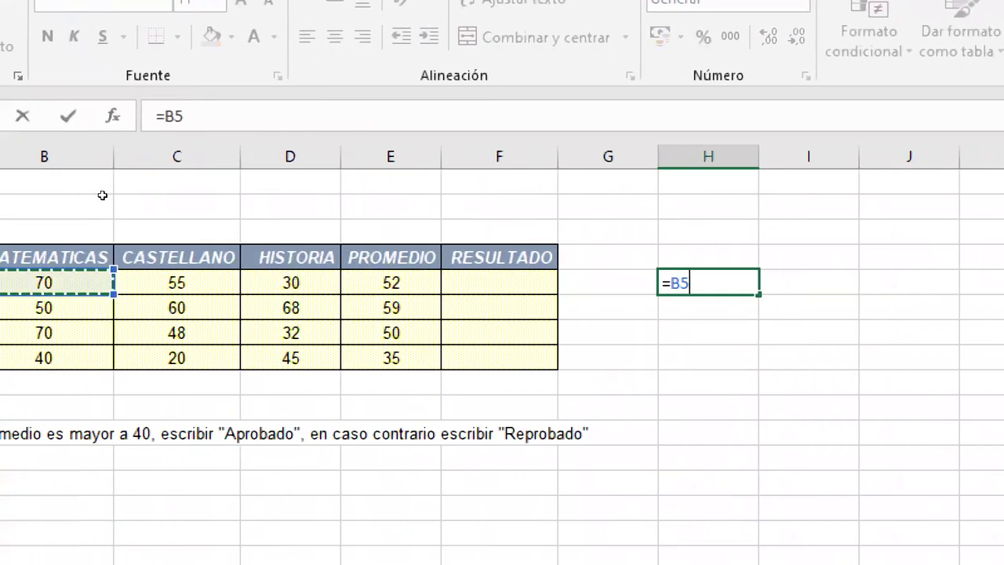
{"action": "key", "text": "BackSpace"}
{"action": "key", "text": "BackSpace"}
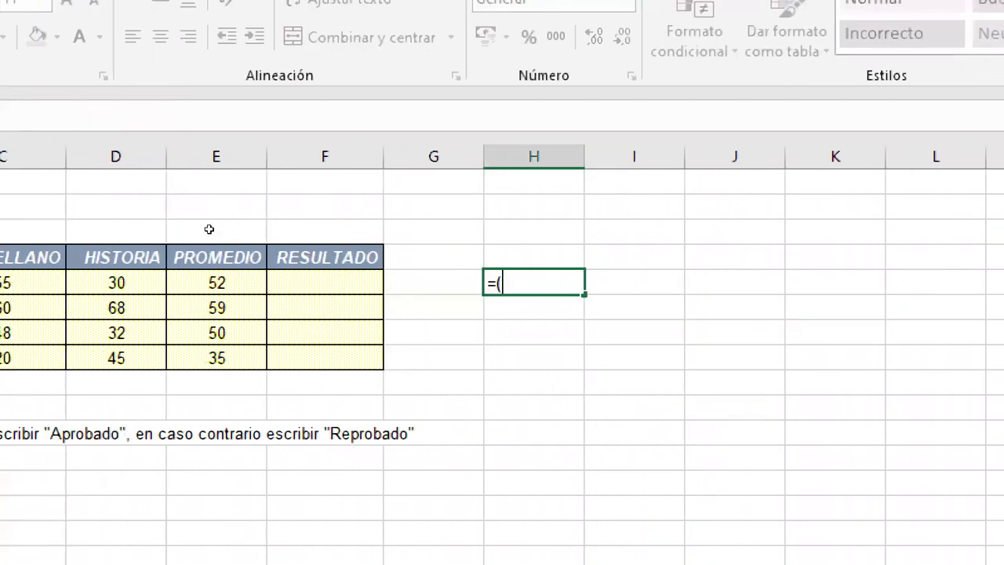
Open a parenthesis in the H5 formula and add the cell references B5+C5.
{"action": "type", "text": "("}
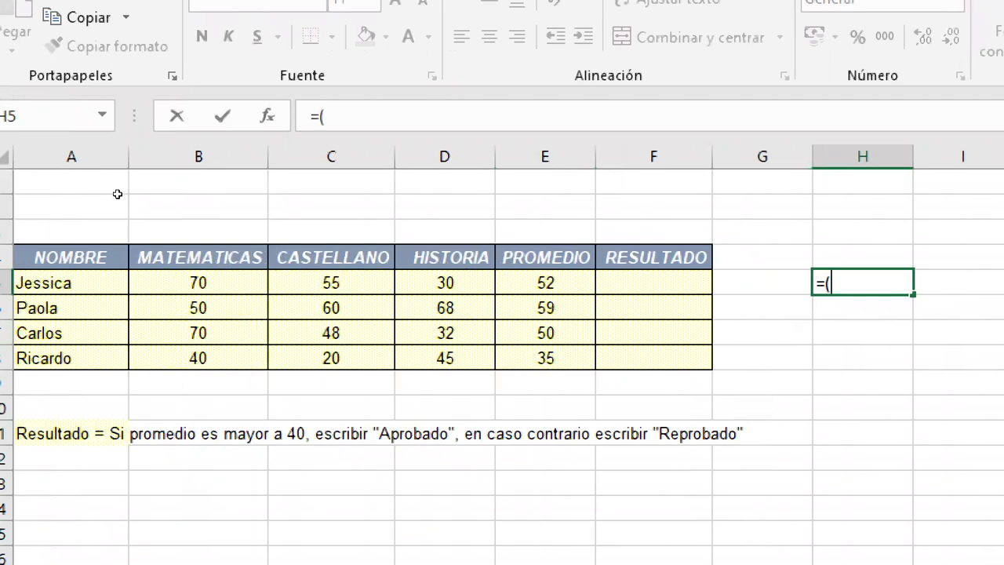
{"action": "key", "text": "Left"}
{"action": "key", "text": "Left"}
{"action": "key", "text": "Left"}
{"action": "key", "text": "Left"}
{"action": "key", "text": "Left"}
{"action": "key", "text": "Left"}
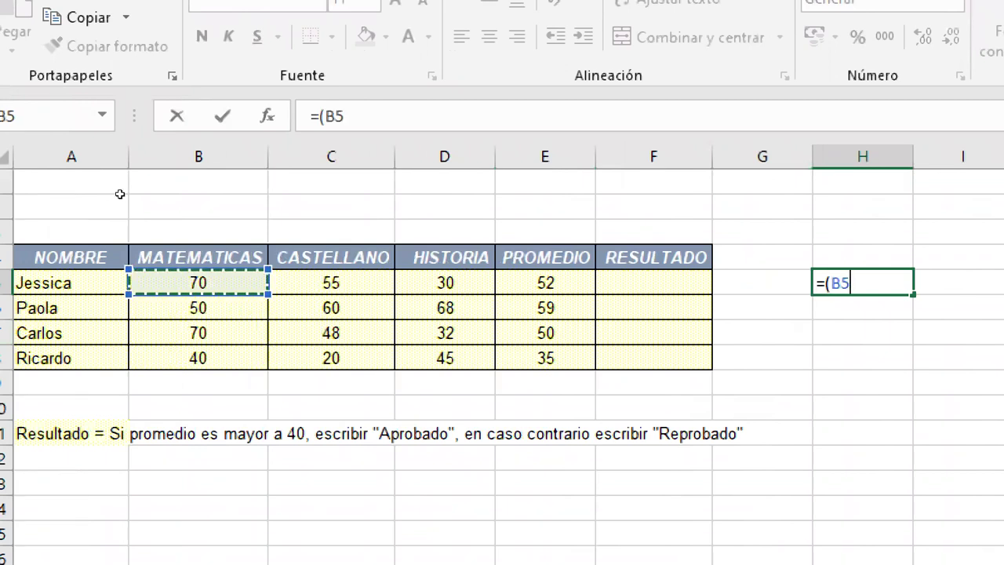
{"action": "type", "text": "+"}
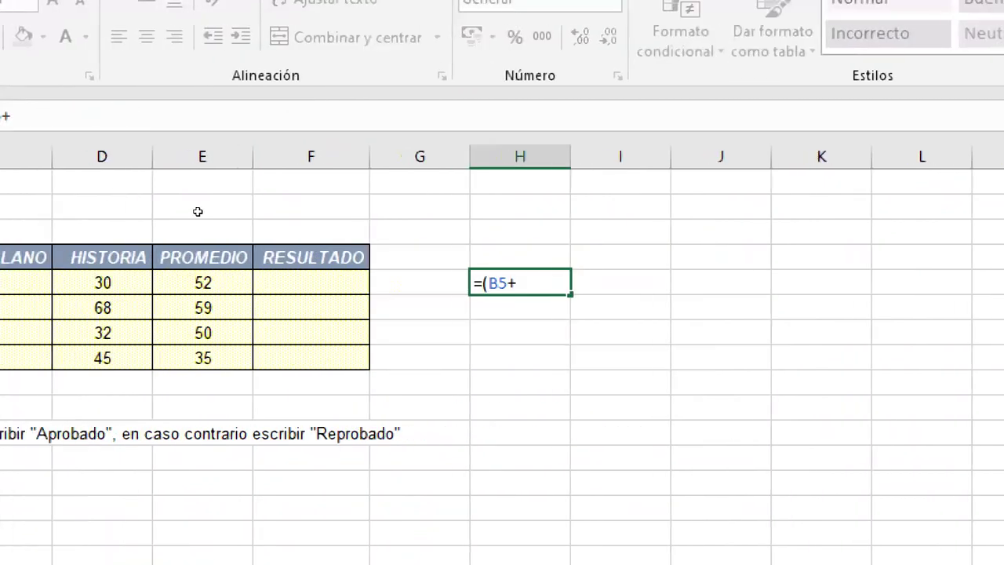
{"action": "key", "text": "Left"}
{"action": "key", "text": "Left"}
{"action": "key", "text": "Left"}
{"action": "key", "text": "Left"}
{"action": "key", "text": "Left"}
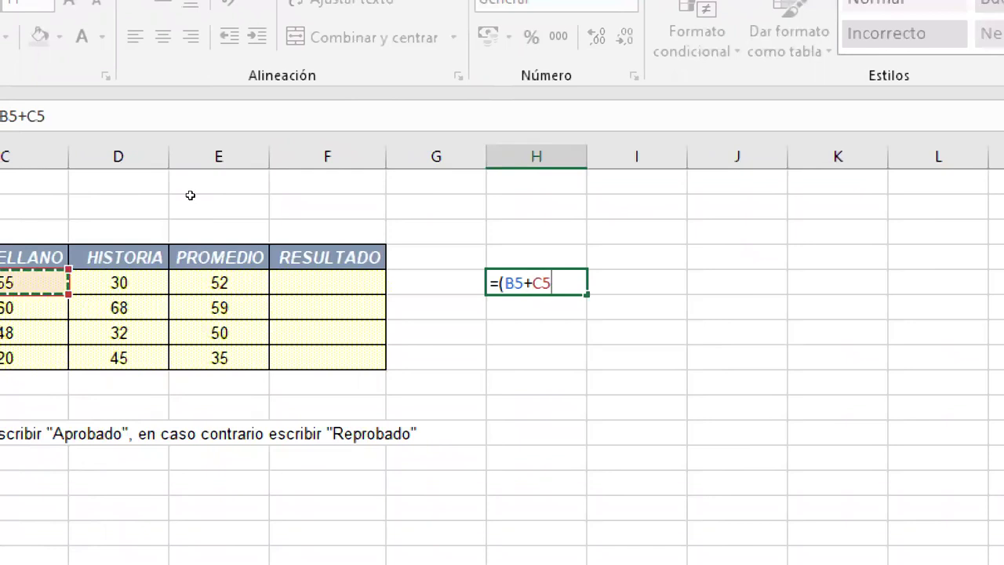
Complete the H5 formula as =(B5+C5+D5)/3 to average the three grades manually.
{"action": "type", "text": "+"}
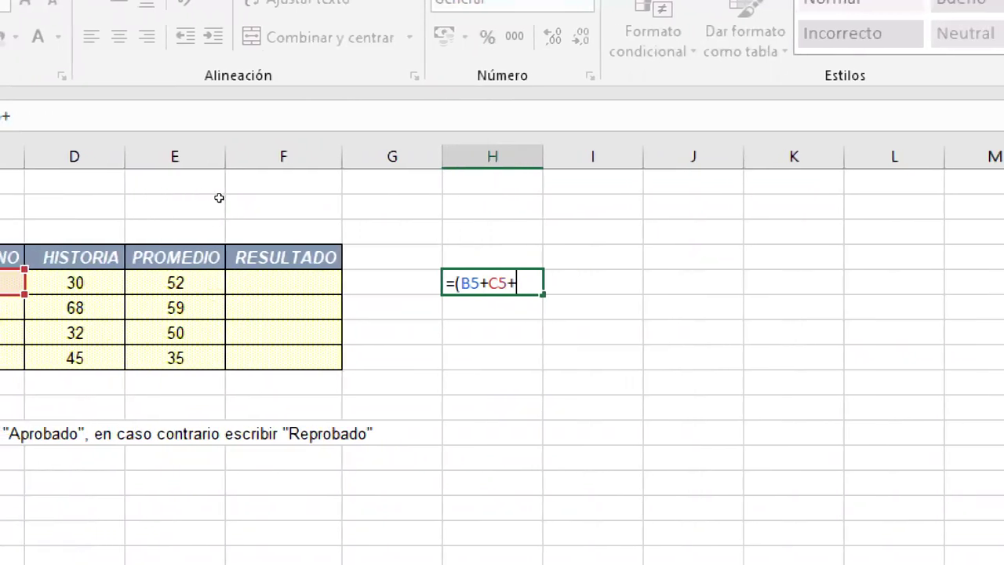
{"action": "key", "text": "Left"}
{"action": "key", "text": "Left"}
{"action": "key", "text": "Left"}
{"action": "key", "text": "Left"}
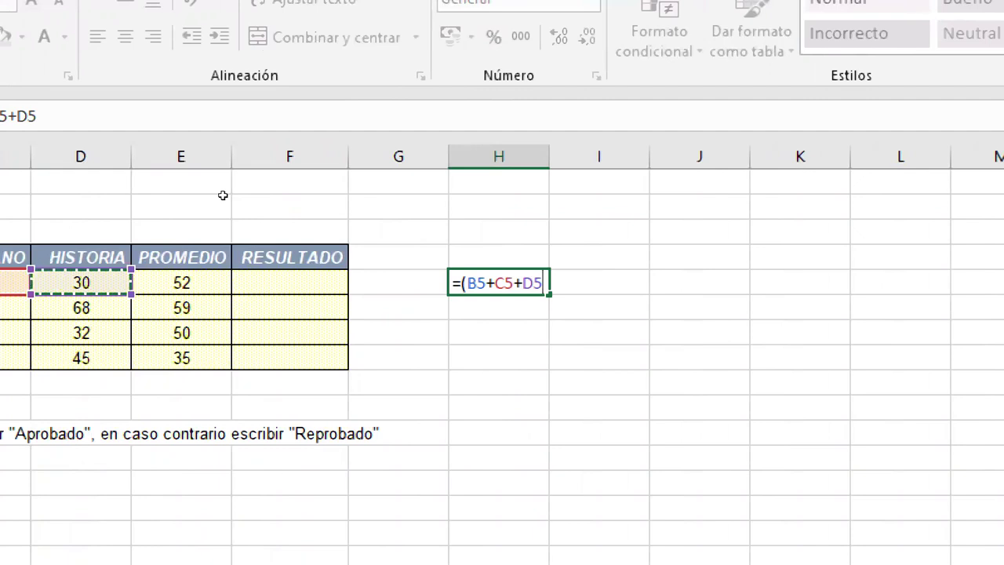
{"action": "type", "text": ")/3"}
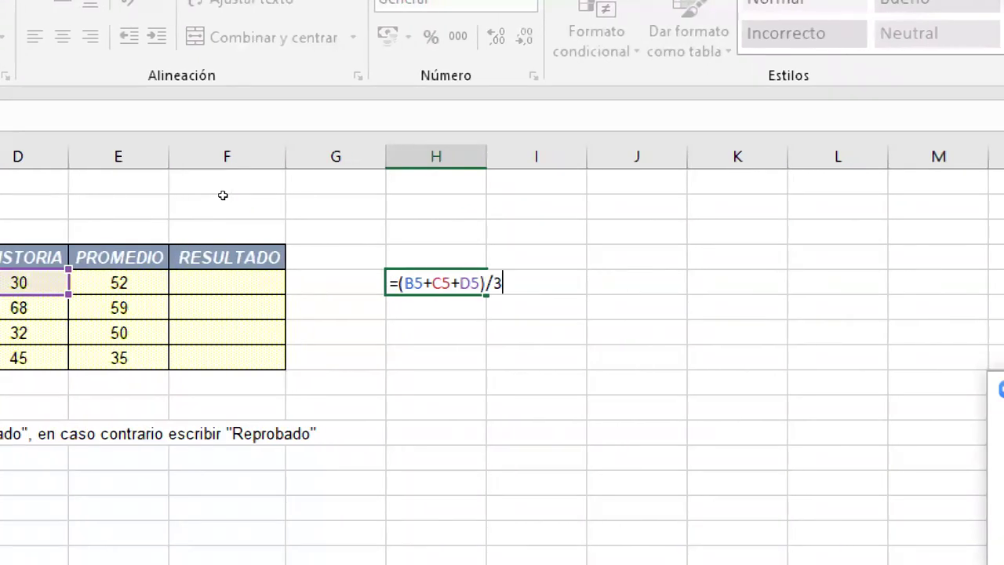
{"action": "key", "text": "Return"}
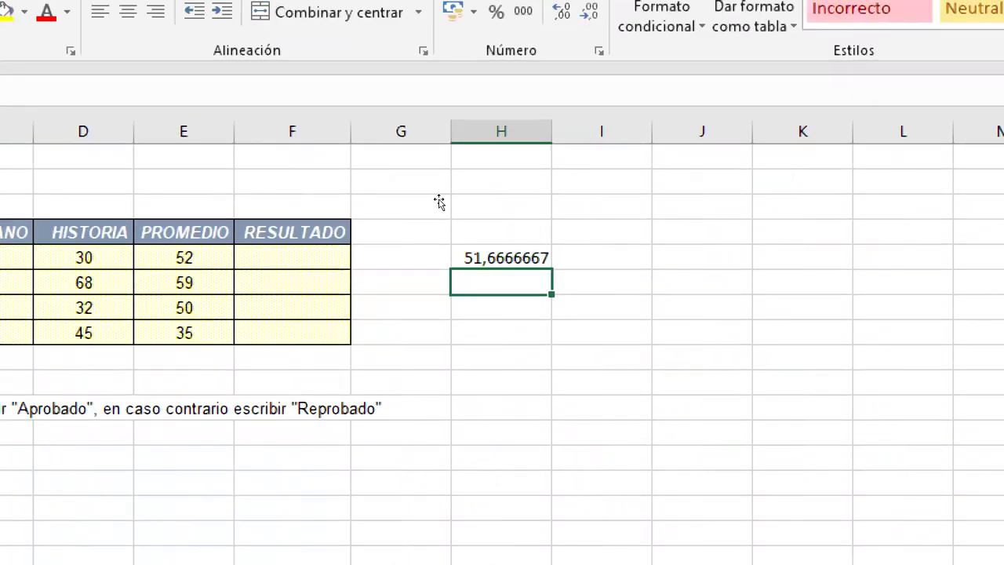
Compare the PROMEDIO formula in E5 with the manual average formula in H5.
{"action": "key", "text": "Up"}
{"action": "key", "text": "Left"}
{"action": "key", "text": "Left"}
{"action": "key", "text": "Left"}
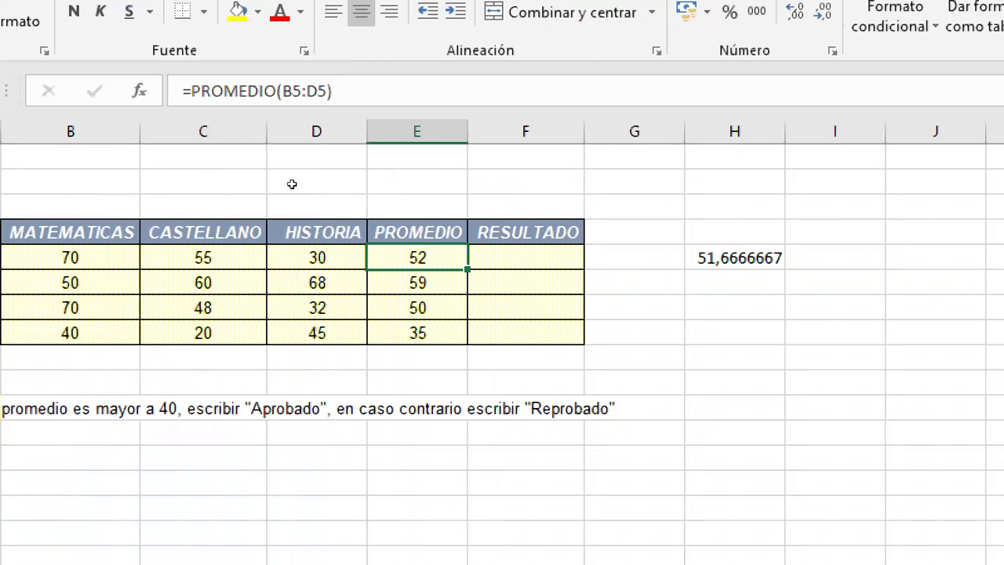
{"action": "key", "text": "Right"}
{"action": "key", "text": "Right"}
{"action": "key", "text": "Right"}
{"action": "key", "text": "F2"}
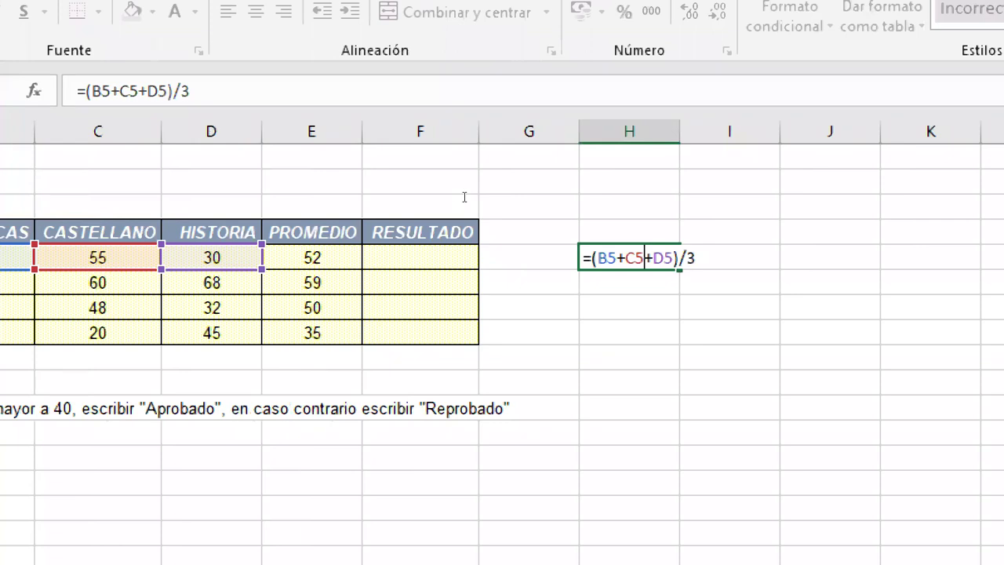
{"action": "key", "text": "Return"}
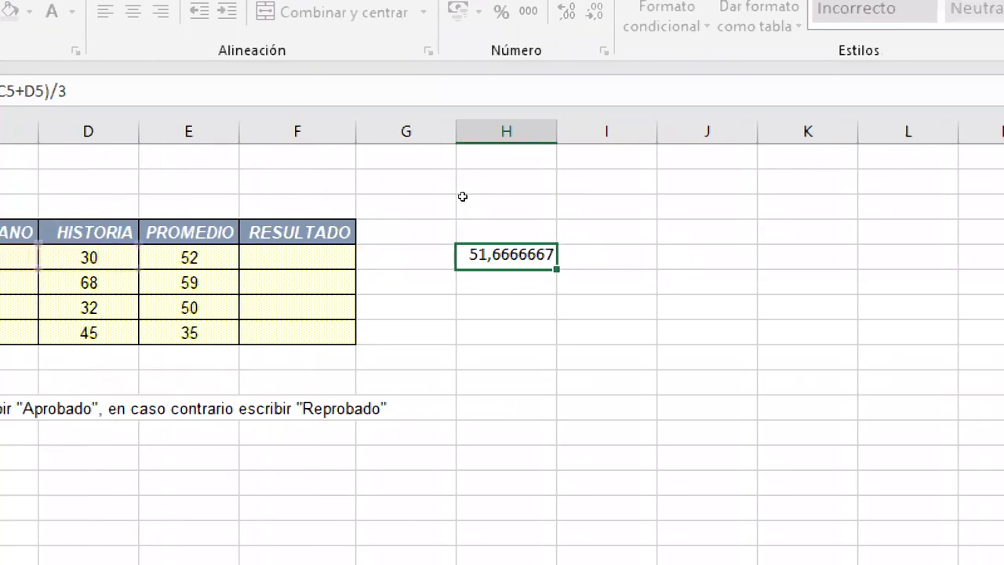
{"action": "double_click", "coordinate": [212, 257]}
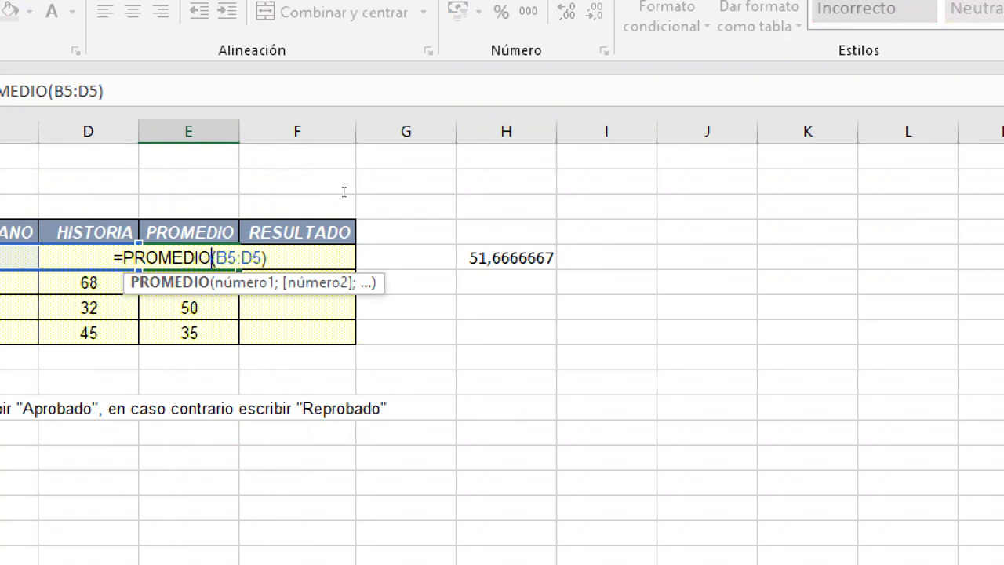
Leave the E5 formula unchanged and delete the manual average formula from H5.
{"action": "key", "text": "ctrl+Return"}
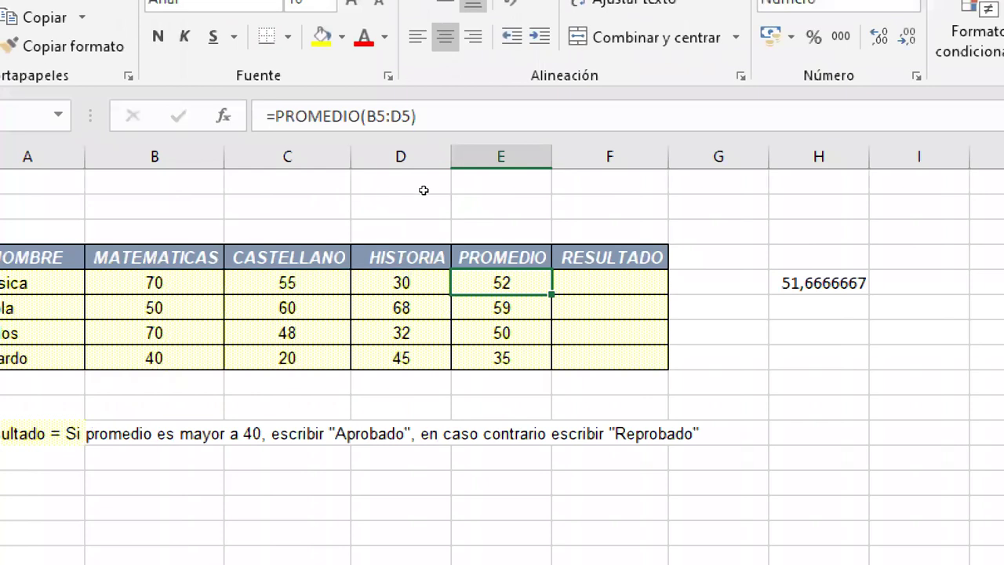
{"action": "key", "text": "Right"}
{"action": "key", "text": "Right"}
{"action": "key", "text": "Right"}
{"action": "key", "text": "Delete"}
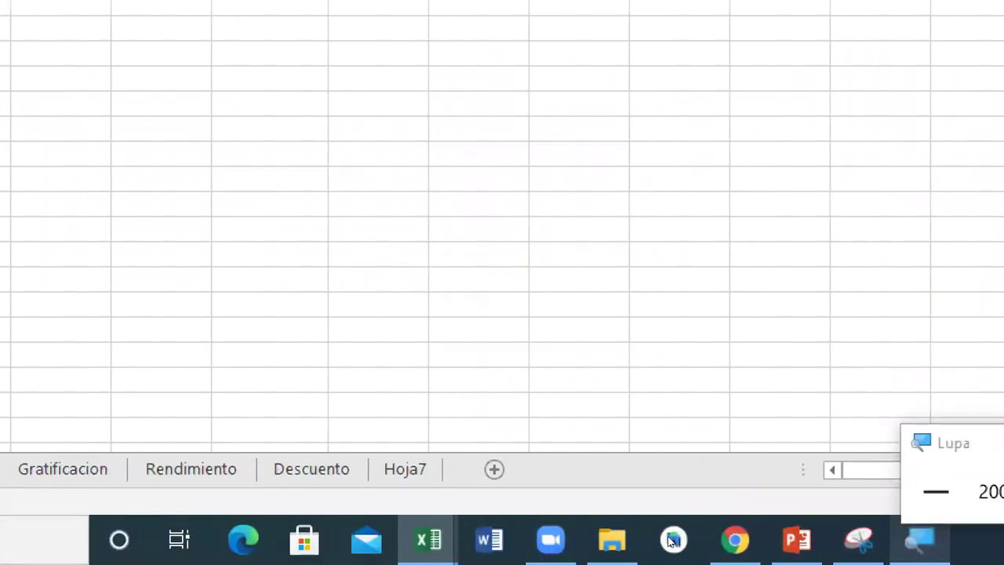
Switch to Herramienta Recortes, capture the meeting's participants window as a new rectangular snip, and copy it.
{"action": "left_click", "coordinate": [936, 491]}
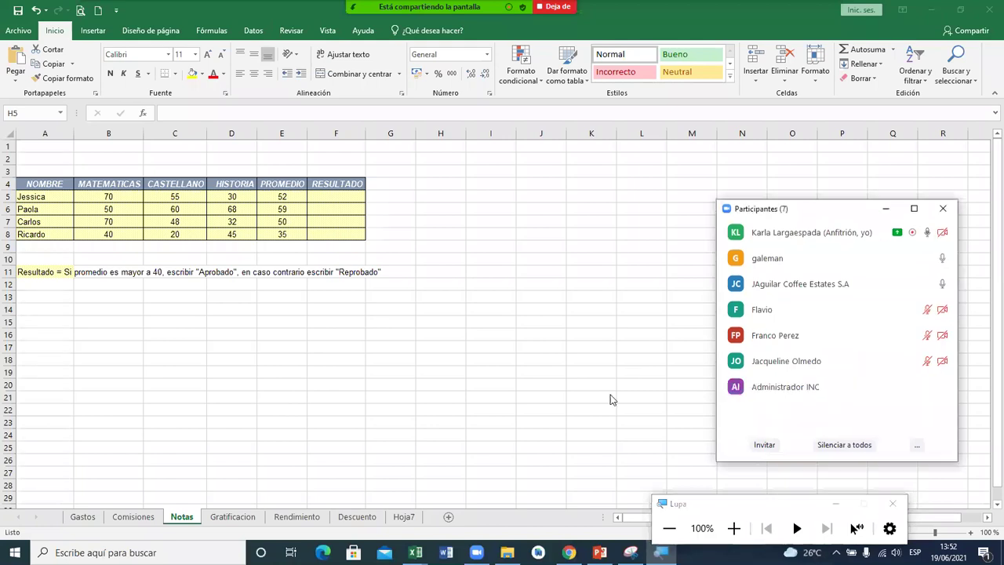
{"action": "key", "text": "alt+Tab"}
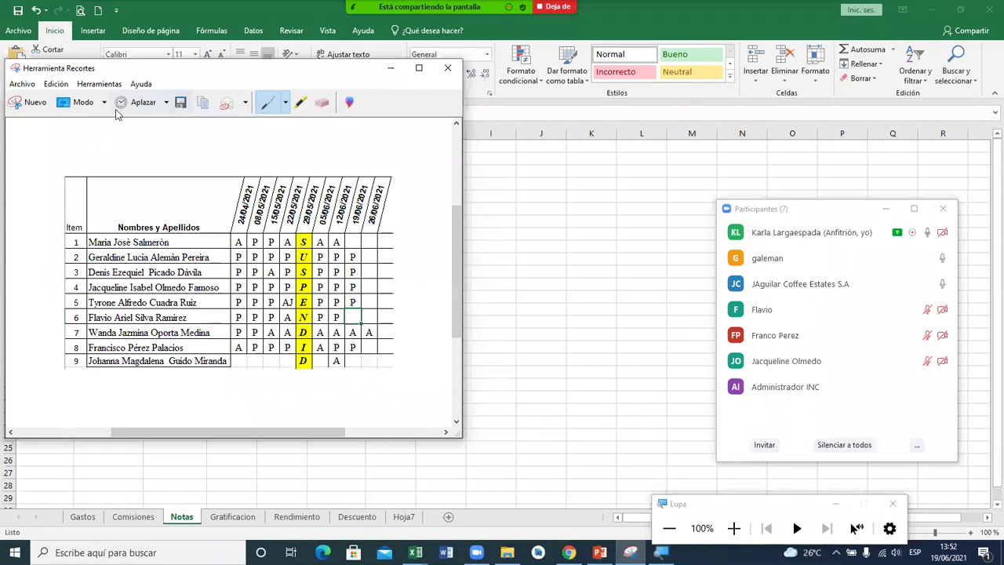
{"action": "left_click", "coordinate": [36, 107]}
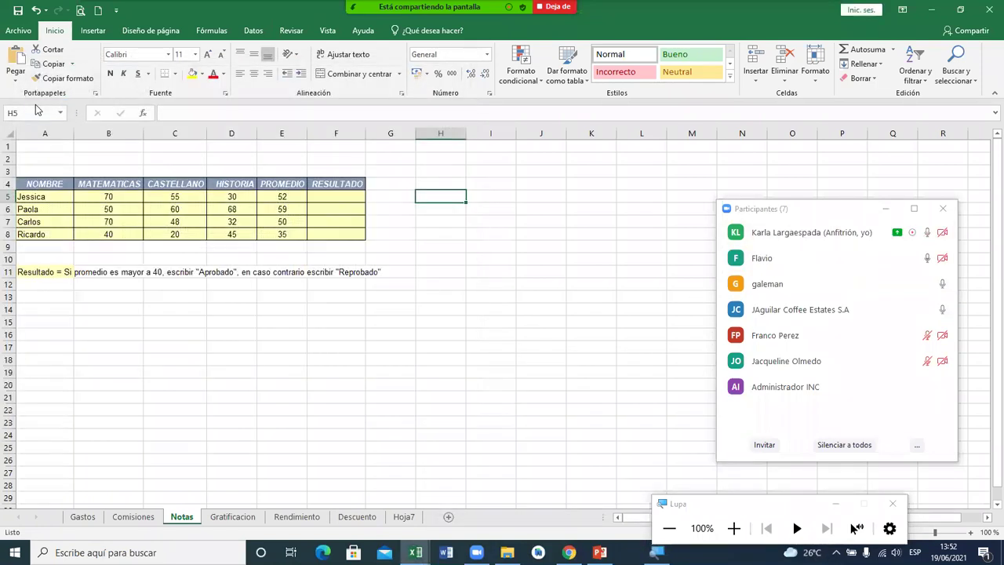
{"action": "left_click_drag", "start_coordinate": [715, 197], "coordinate": [959, 463]}
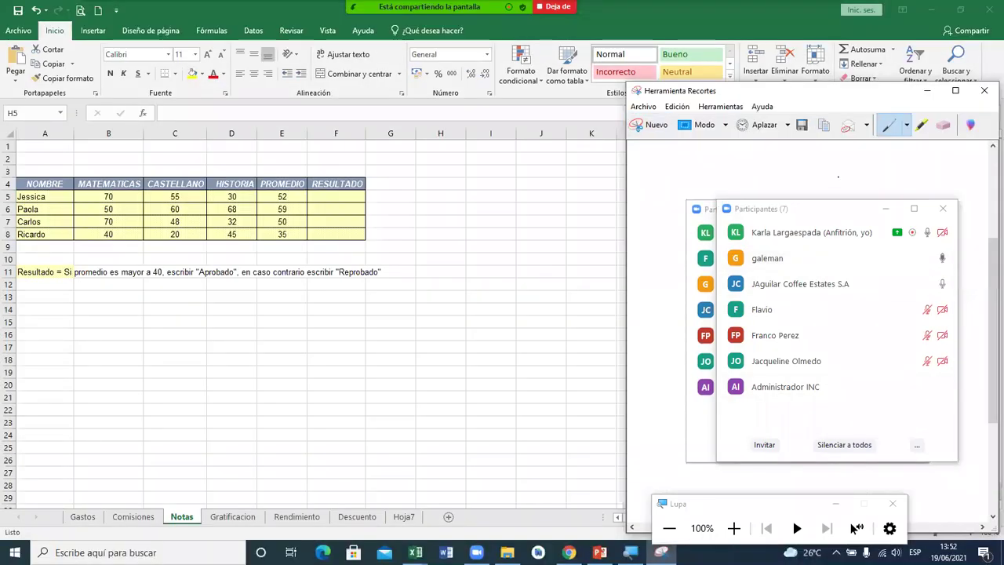
{"action": "left_click", "coordinate": [827, 126]}
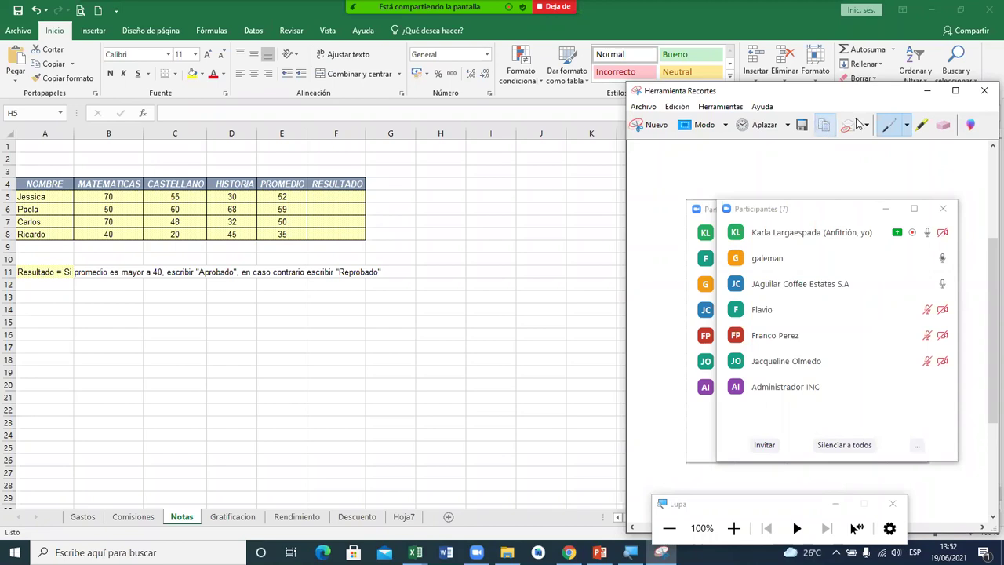
{"action": "left_click", "coordinate": [927, 93]}
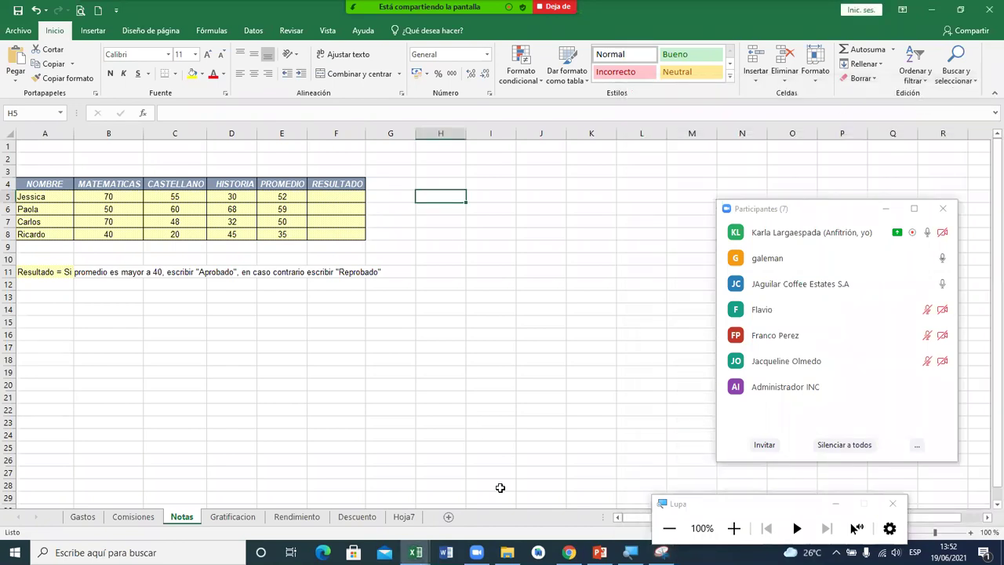
Switch to the attendance workbook and replace the old participants picture beside the Control de asistencia table with the copied capture.
{"action": "left_click", "coordinate": [599, 552]}
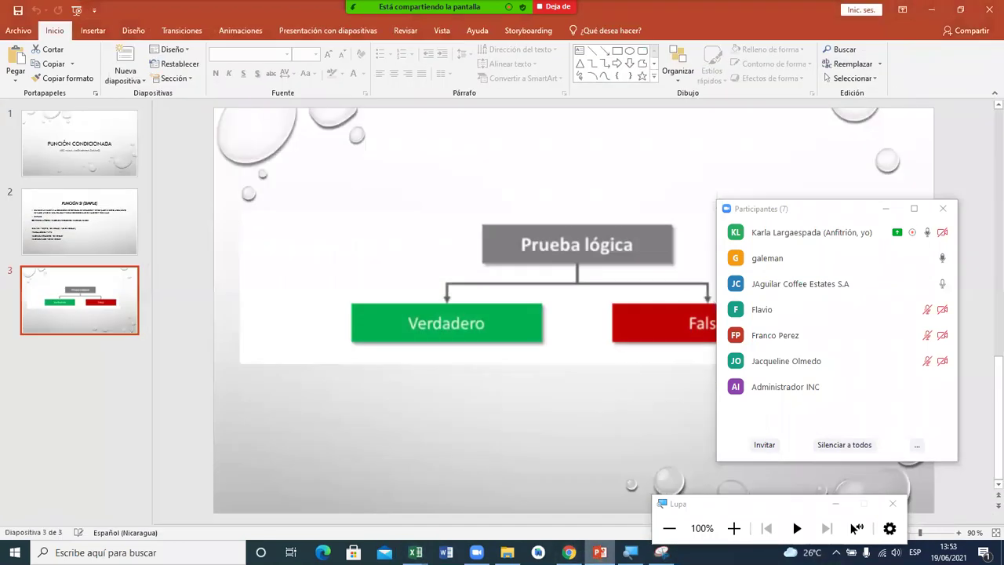
{"action": "mouse_move", "coordinate": [416, 553]}
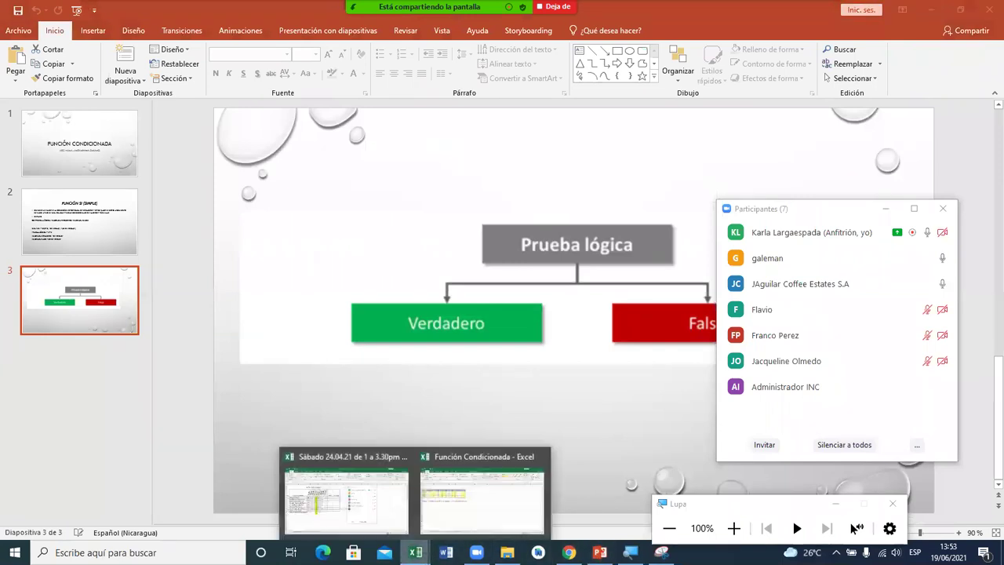
{"action": "left_click", "coordinate": [375, 531]}
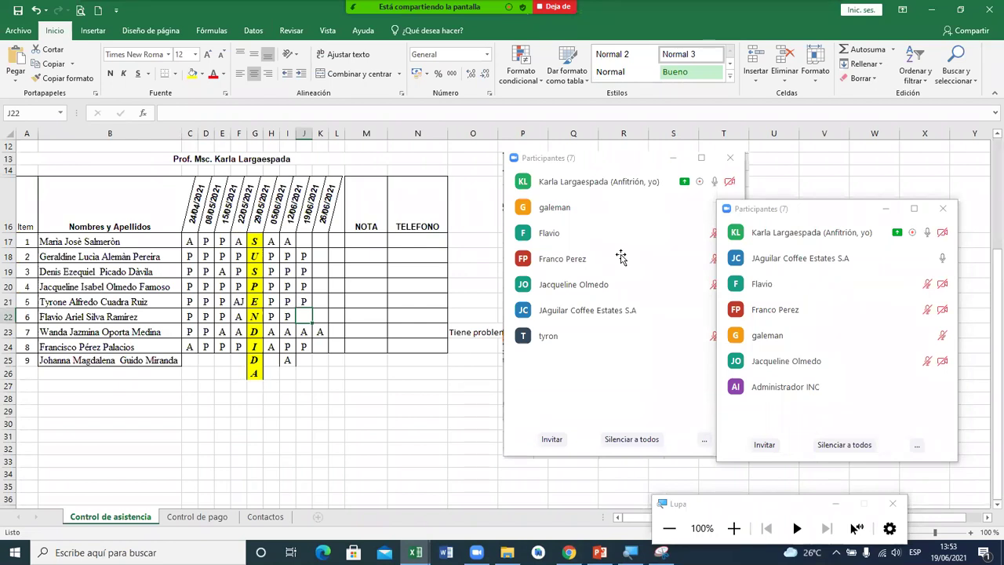
{"action": "left_click", "coordinate": [621, 256]}
{"action": "key", "text": "Delete"}
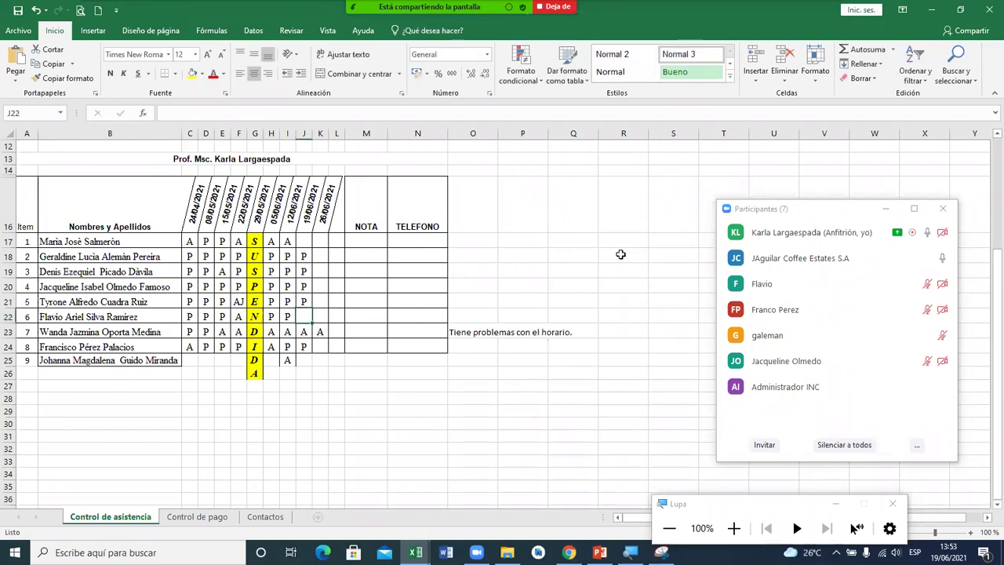
{"action": "key", "text": "ctrl+v"}
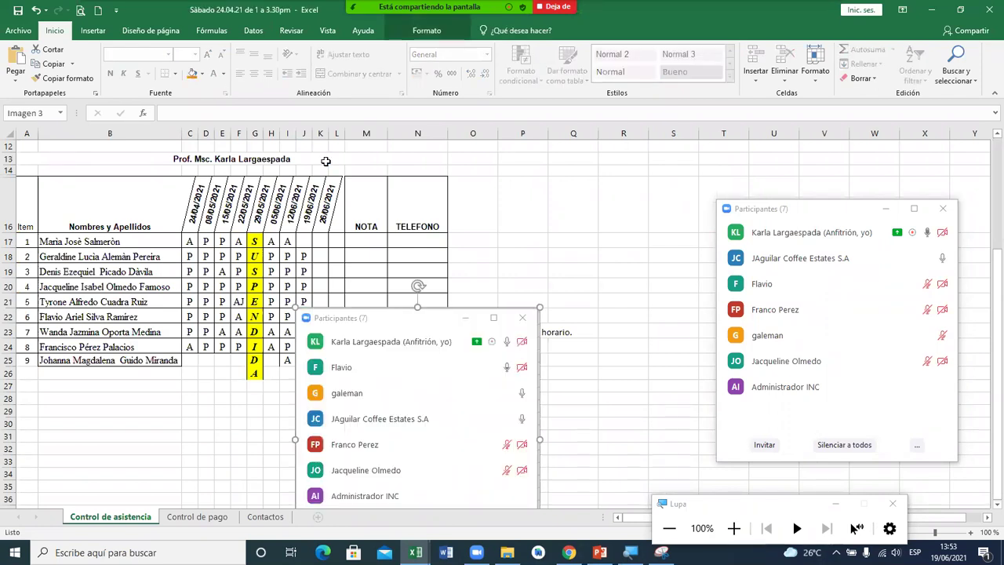
{"action": "left_click_drag", "start_coordinate": [437, 370], "coordinate": [620, 220]}
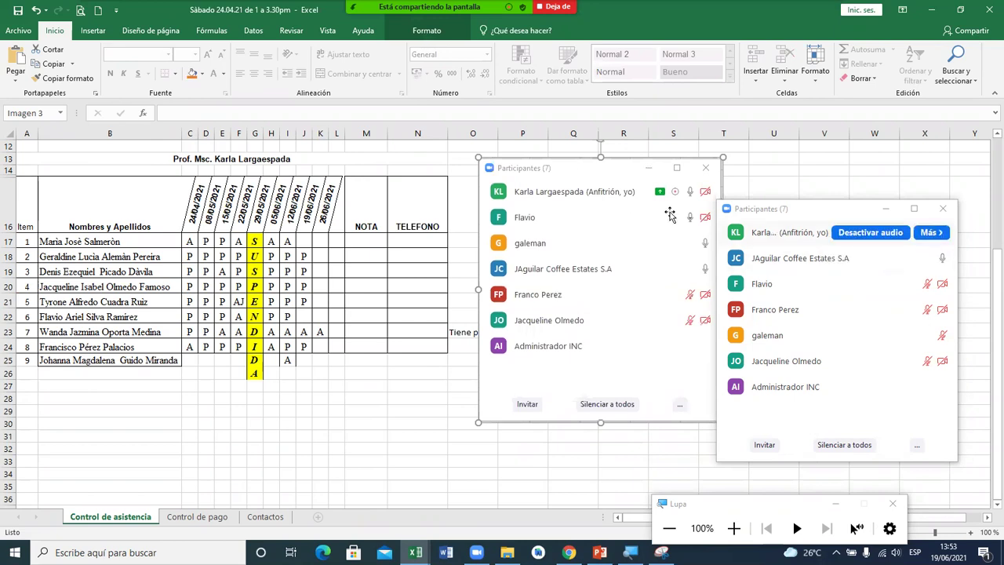
Minimize the meeting's participants window and return to the Notas sheet of the Función Condicionada workbook.
{"action": "left_click", "coordinate": [885, 210]}
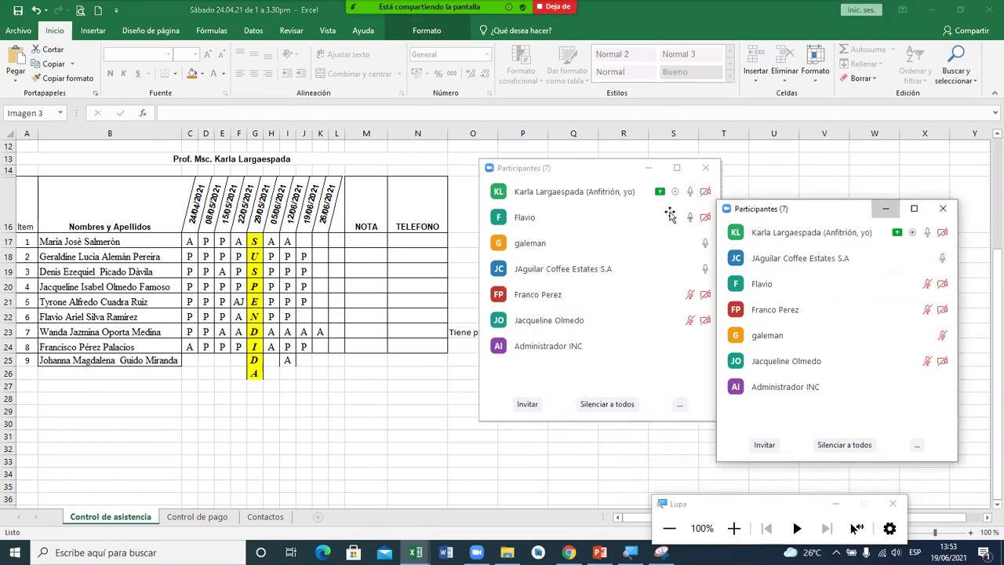
{"action": "left_click", "coordinate": [571, 171]}
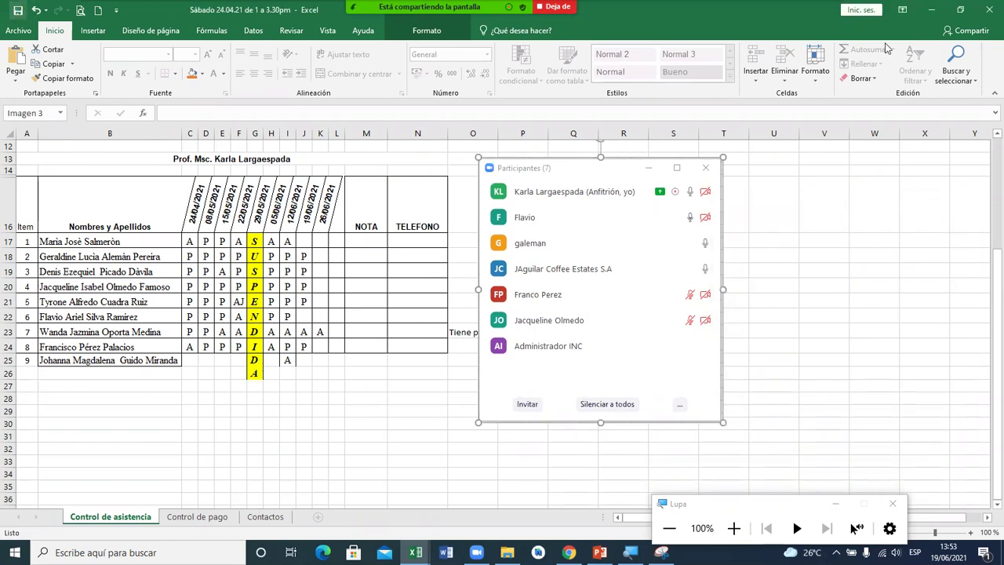
{"action": "left_click", "coordinate": [927, 11]}
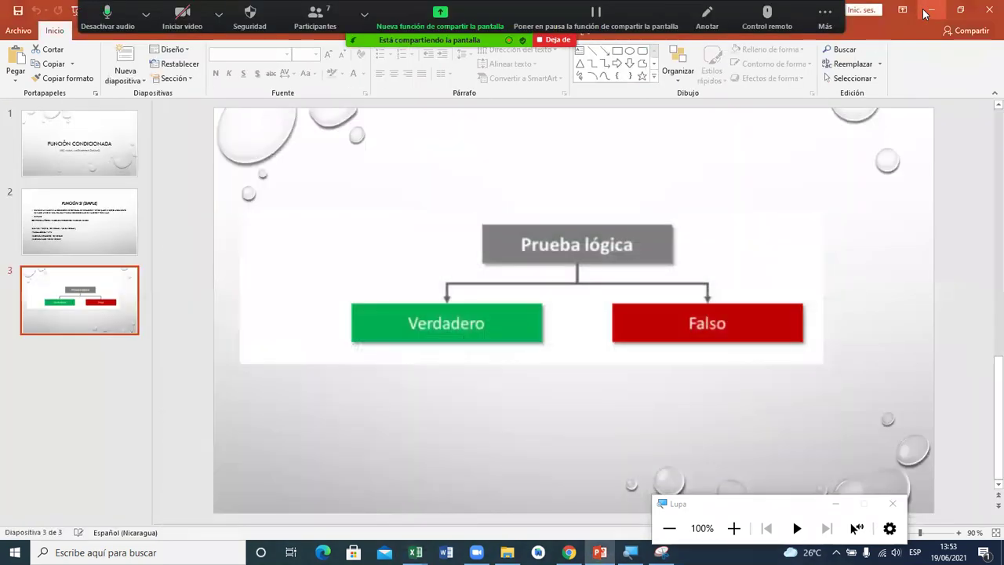
{"action": "left_click", "coordinate": [928, 11]}
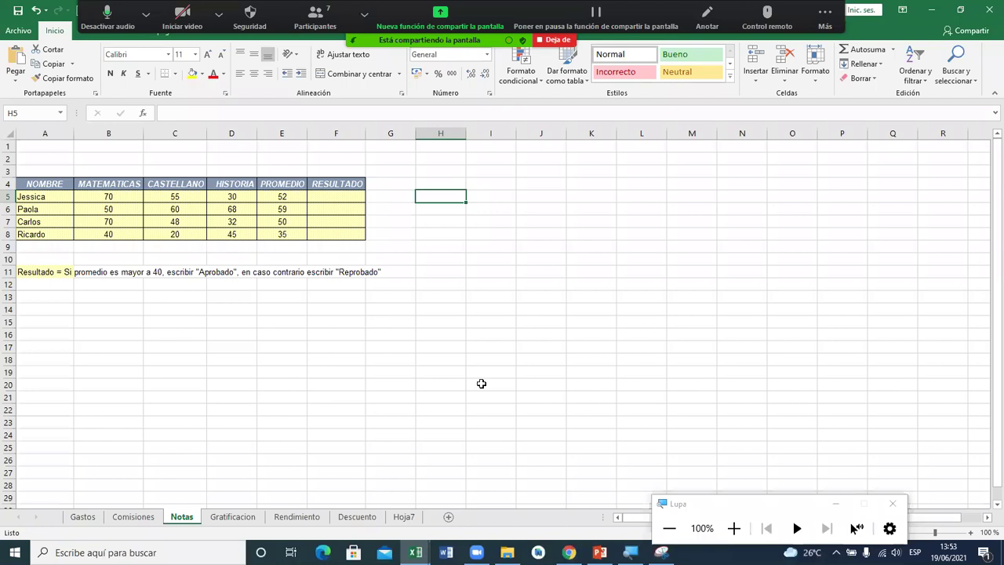
Enlarge the Notas sheet's zoom to 170%, moving the Lupa window clear of the zoom control.
{"action": "left_click", "coordinate": [801, 513]}
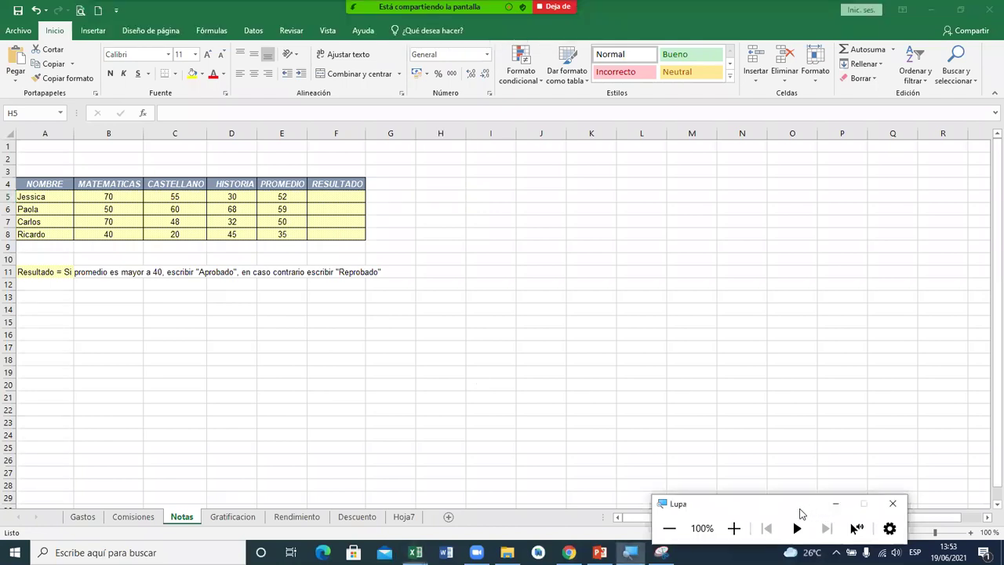
{"action": "left_click_drag", "start_coordinate": [802, 513], "coordinate": [747, 531]}
{"action": "left_click", "coordinate": [975, 536]}
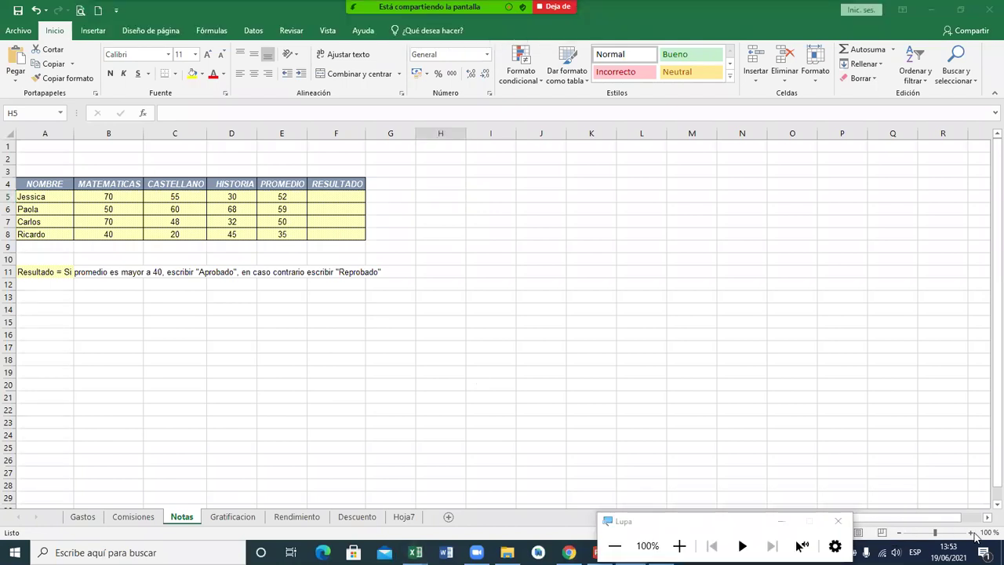
{"action": "left_click", "coordinate": [974, 533]}
{"action": "left_click", "coordinate": [974, 533]}
{"action": "left_click", "coordinate": [973, 533]}
{"action": "left_click", "coordinate": [973, 532]}
{"action": "left_click", "coordinate": [974, 533]}
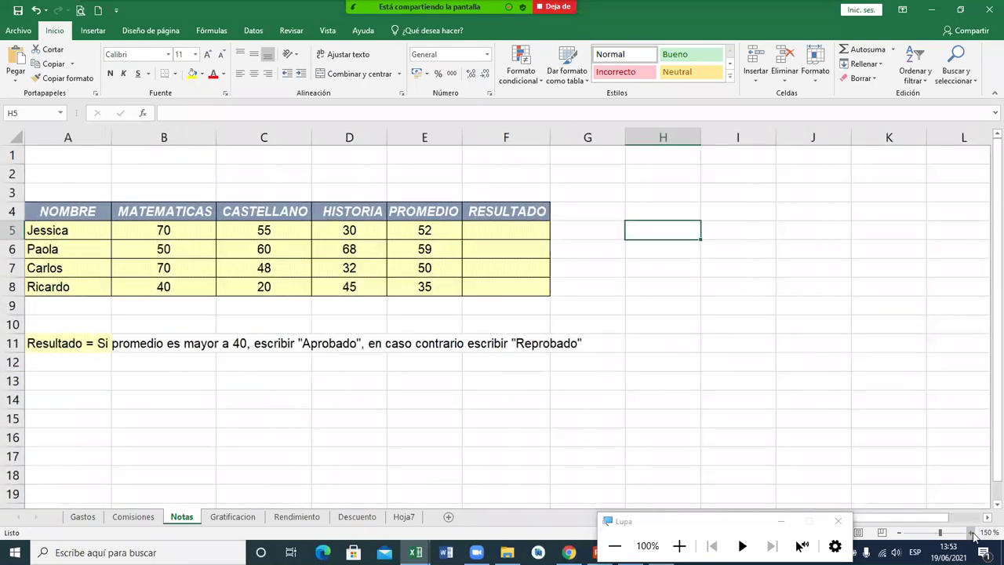
{"action": "left_click", "coordinate": [974, 533]}
{"action": "left_click", "coordinate": [974, 532]}
{"action": "left_click", "coordinate": [664, 527]}
{"action": "left_click_drag", "start_coordinate": [664, 532], "coordinate": [745, 507]}
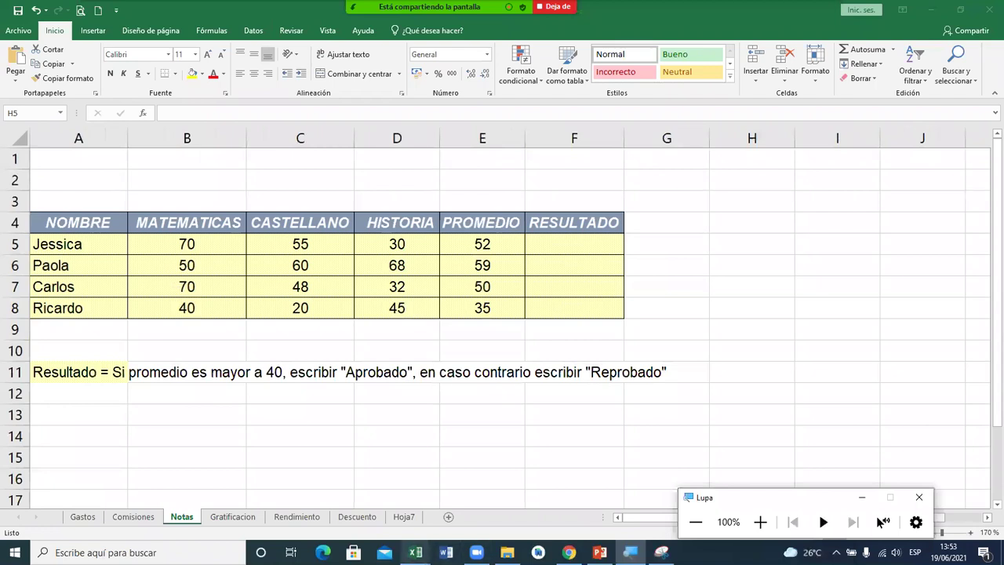
In the attendance workbook, enter P for item 6 under 19/06/2021, save the file, and return to Notas.
{"action": "mouse_move", "coordinate": [415, 552]}
{"action": "left_click", "coordinate": [345, 494]}
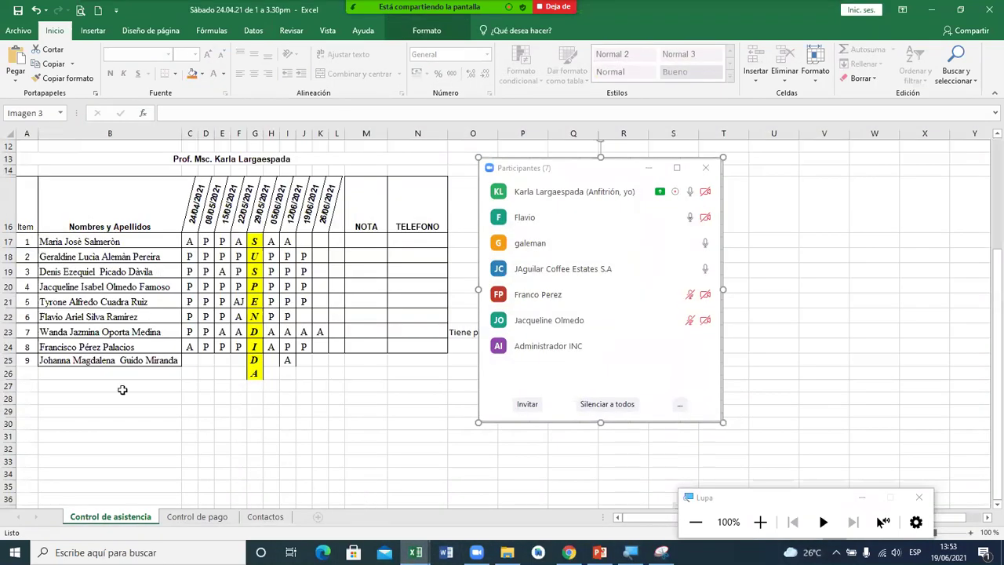
{"action": "left_click_drag", "start_coordinate": [72, 318], "coordinate": [295, 314]}
{"action": "left_click", "coordinate": [303, 317]}
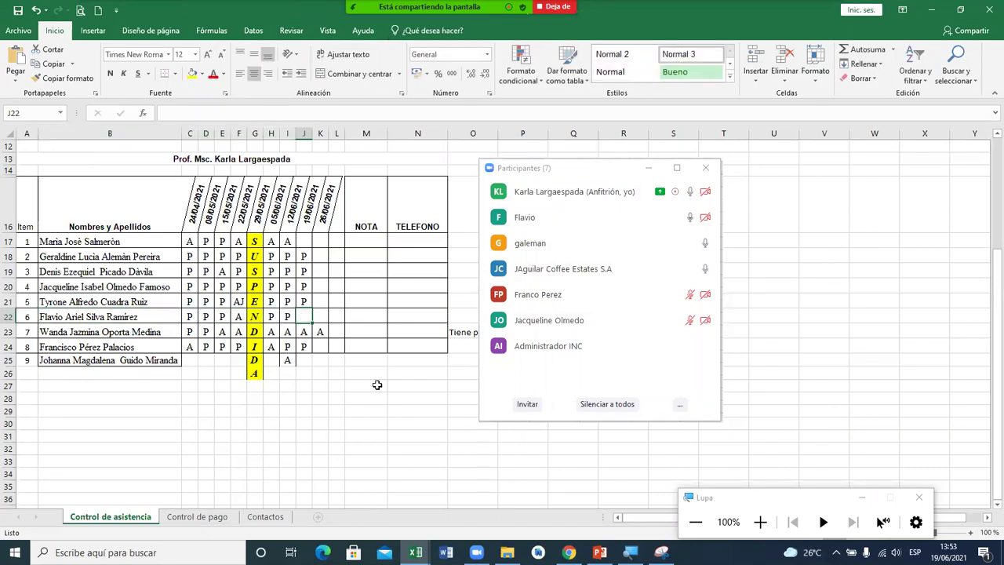
{"action": "type", "text": "P"}
{"action": "key", "text": "Return"}
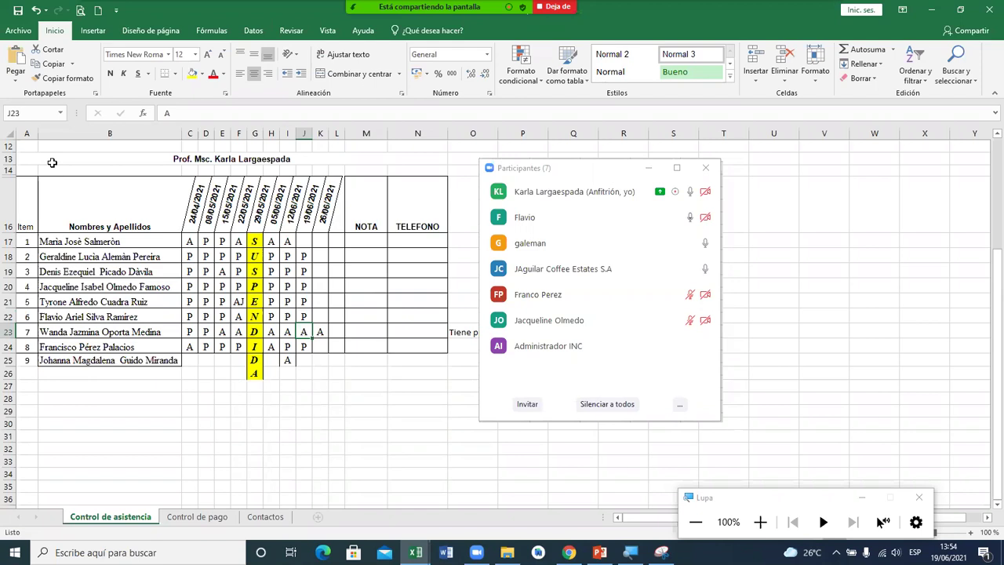
{"action": "left_click", "coordinate": [18, 14]}
{"action": "left_click", "coordinate": [933, 10]}
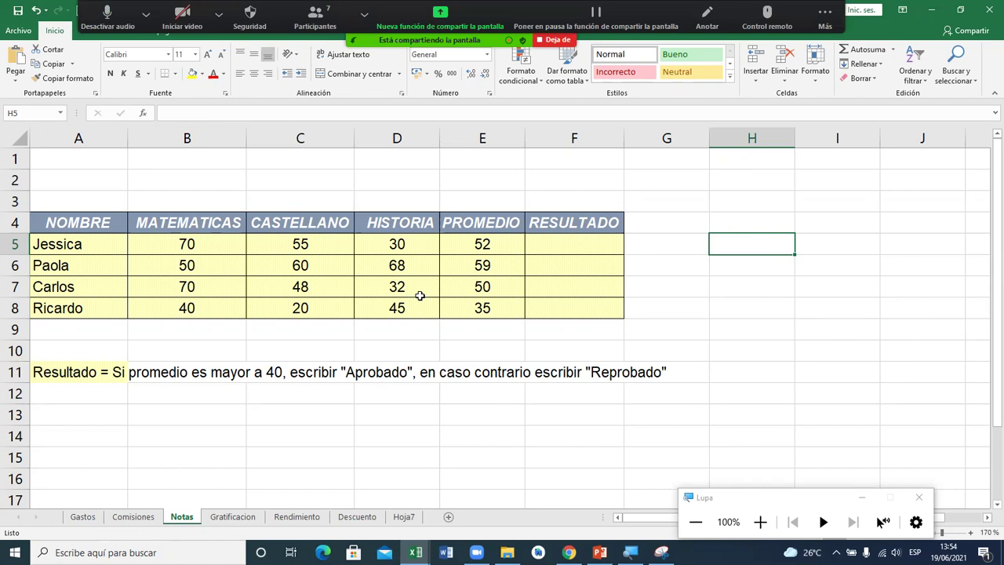
Review the PROMEDIO formula in E5 and start an SI function in the RESULTADO cell F5.
{"action": "double_click", "coordinate": [469, 250]}
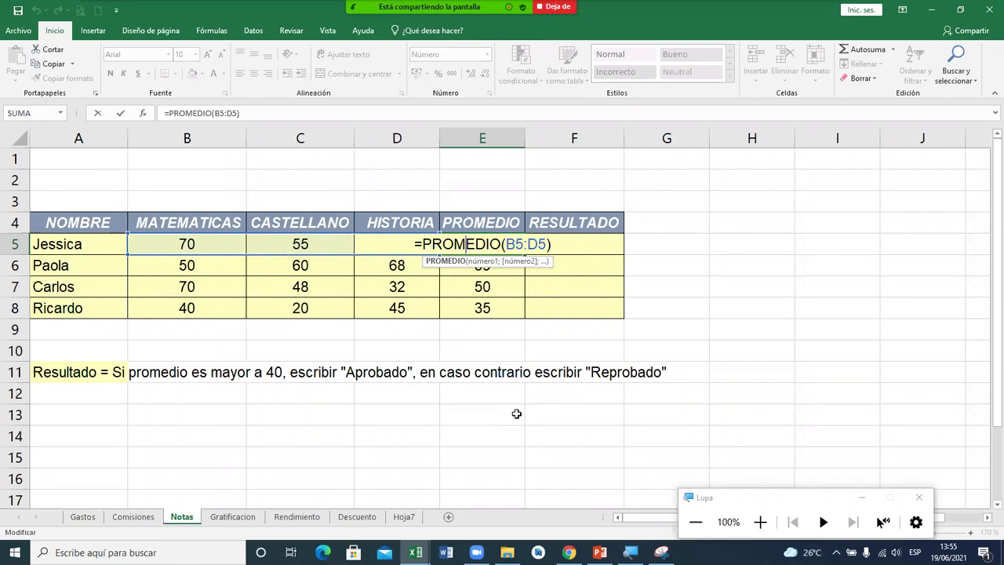
{"action": "key", "text": "Return"}
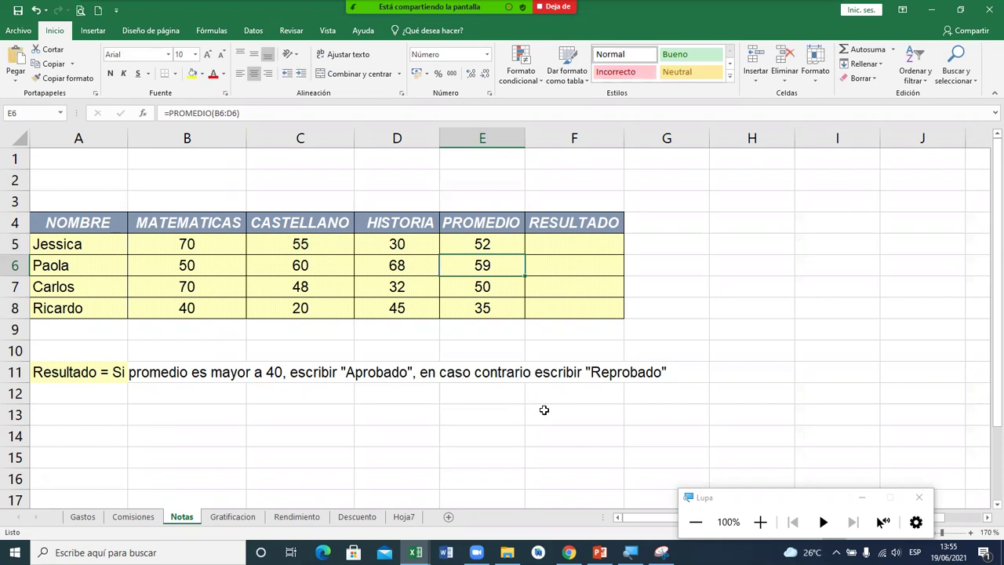
{"action": "left_click", "coordinate": [568, 245]}
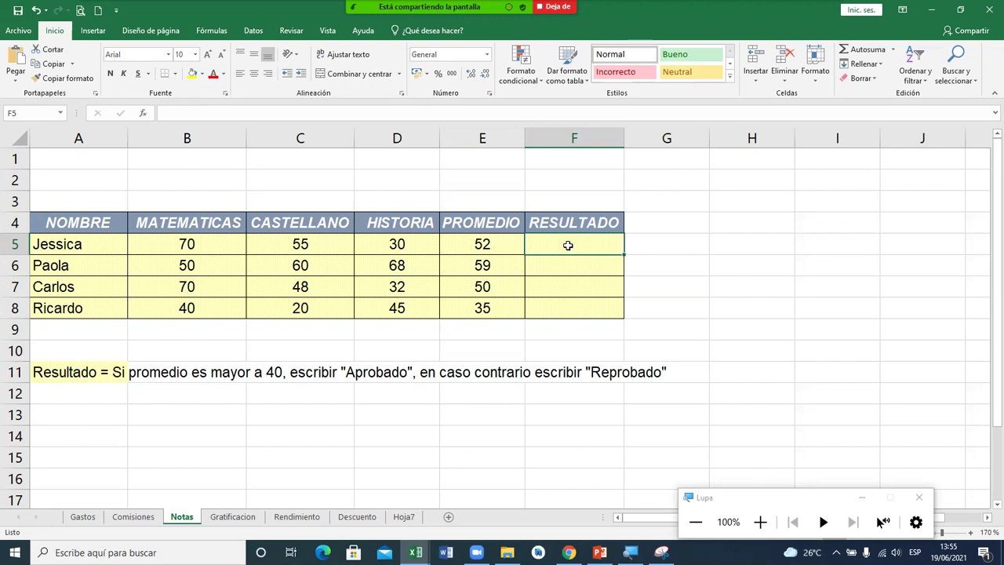
{"action": "type", "text": "="}
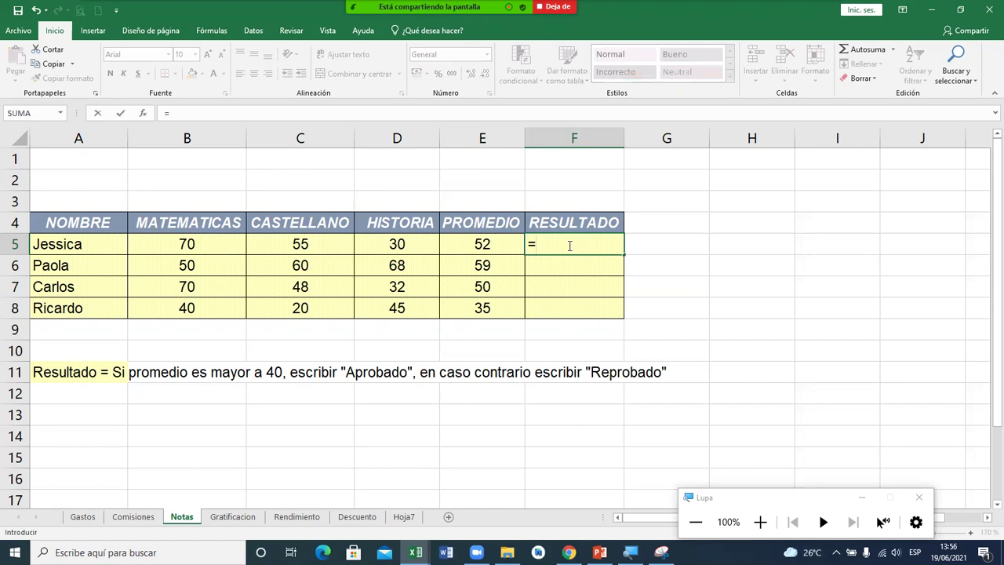
{"action": "type", "text": "si"}
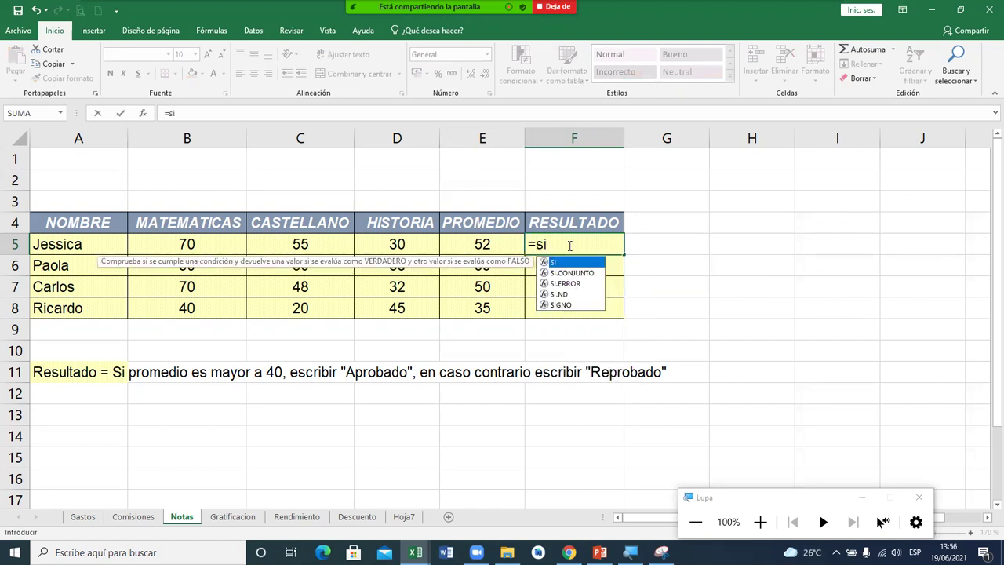
{"action": "key", "text": "Tab"}
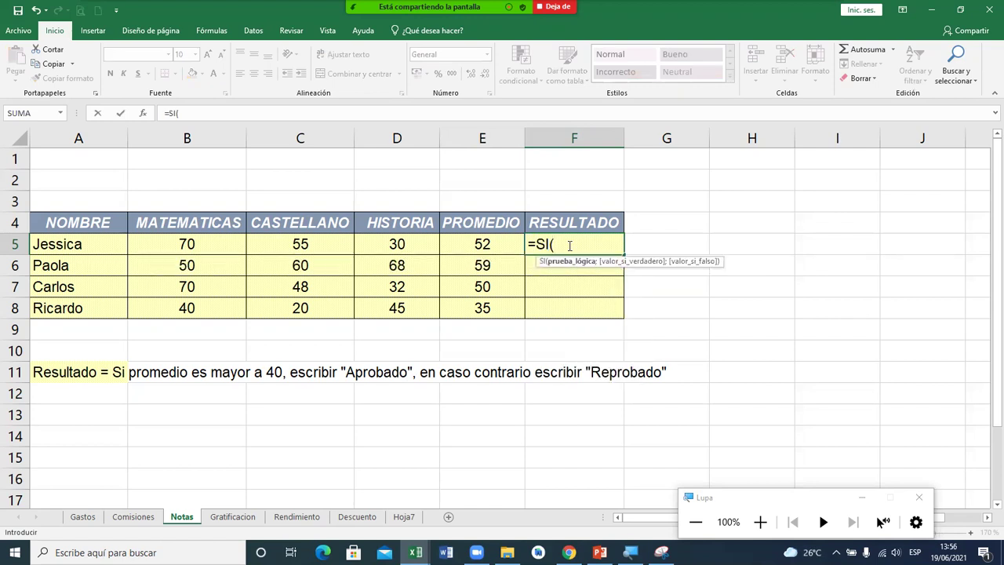
Magnify the view to 200% and enter E5>40 as the logical test of the SI function in F5.
{"action": "left_click", "coordinate": [760, 521]}
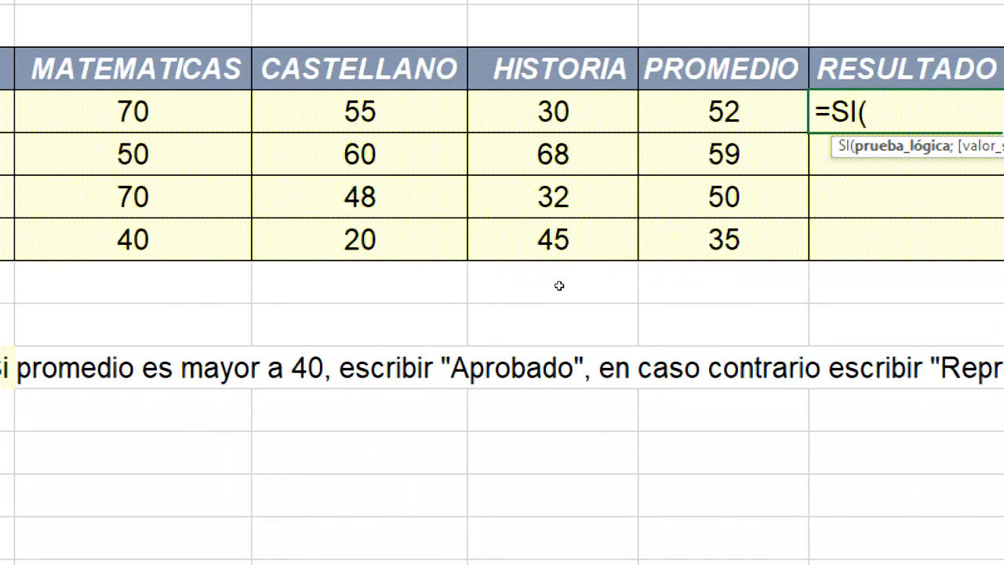
{"action": "key", "text": "Left"}
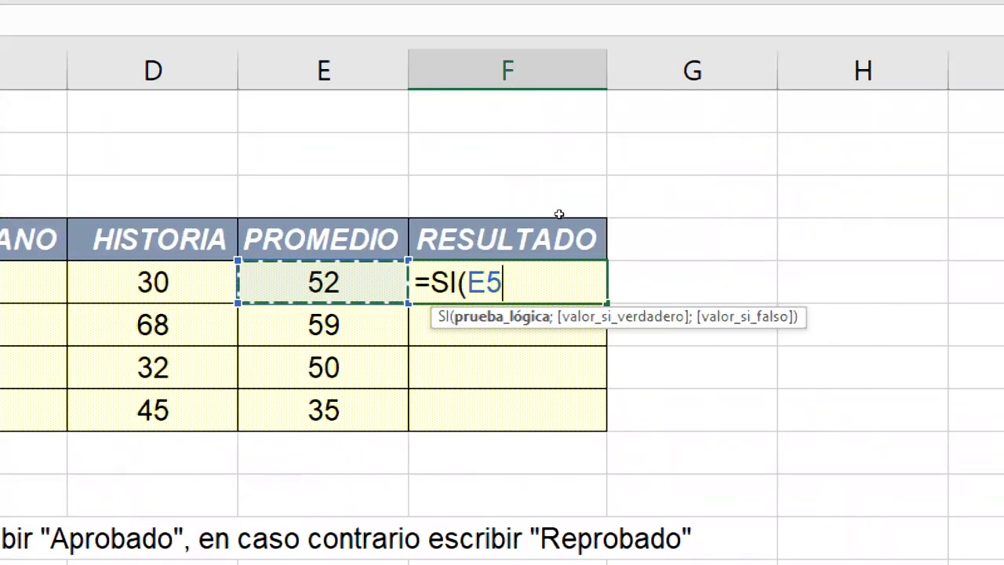
{"action": "type", "text": "<"}
{"action": "key", "text": "BackSpace"}
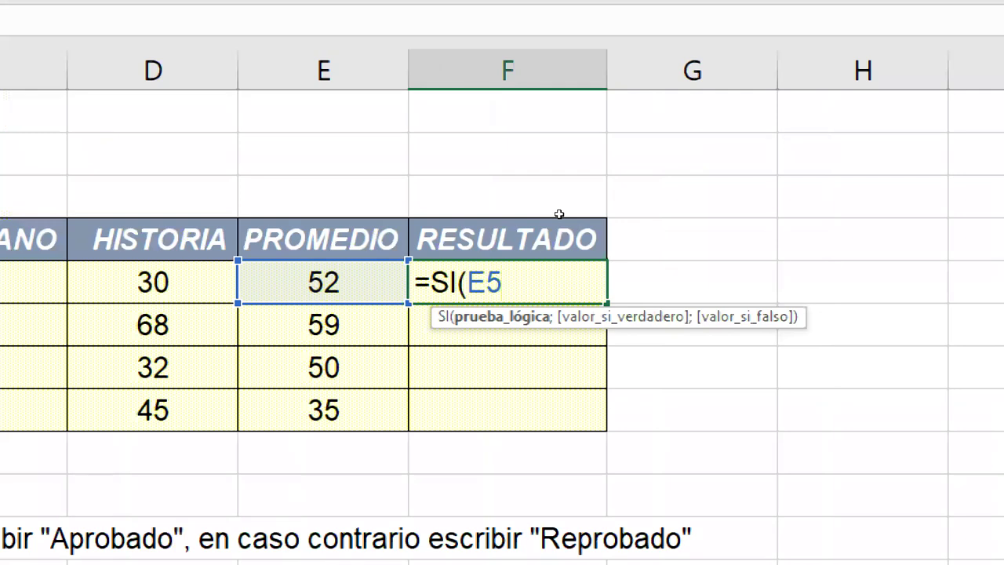
{"action": "type", "text": ">"}
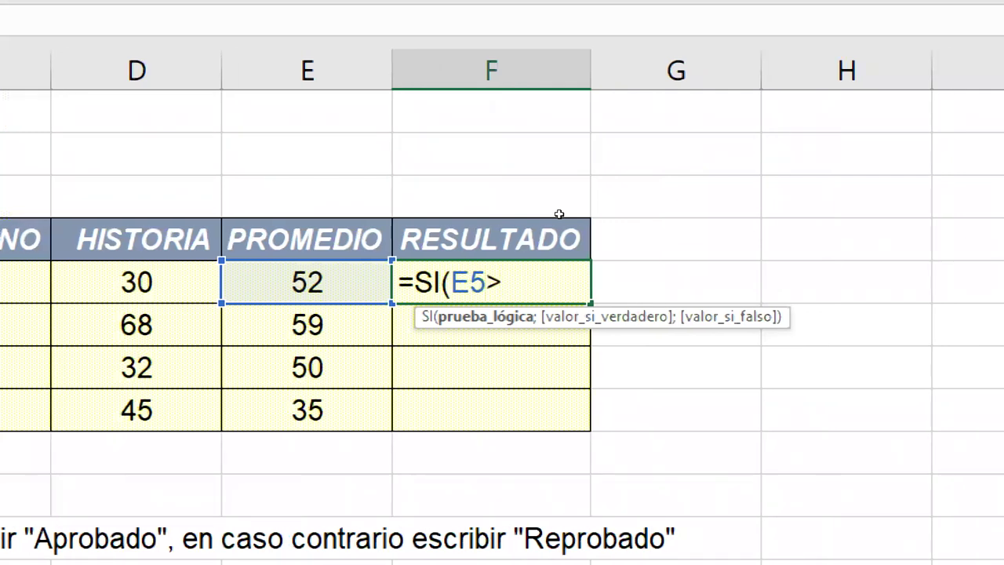
{"action": "type", "text": "40"}
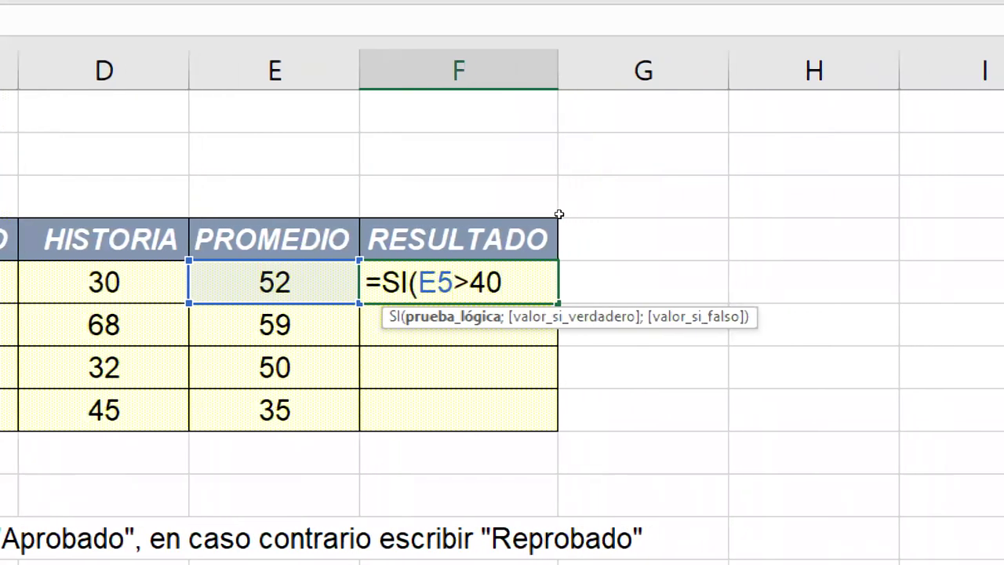
{"action": "type", "text": ";"}
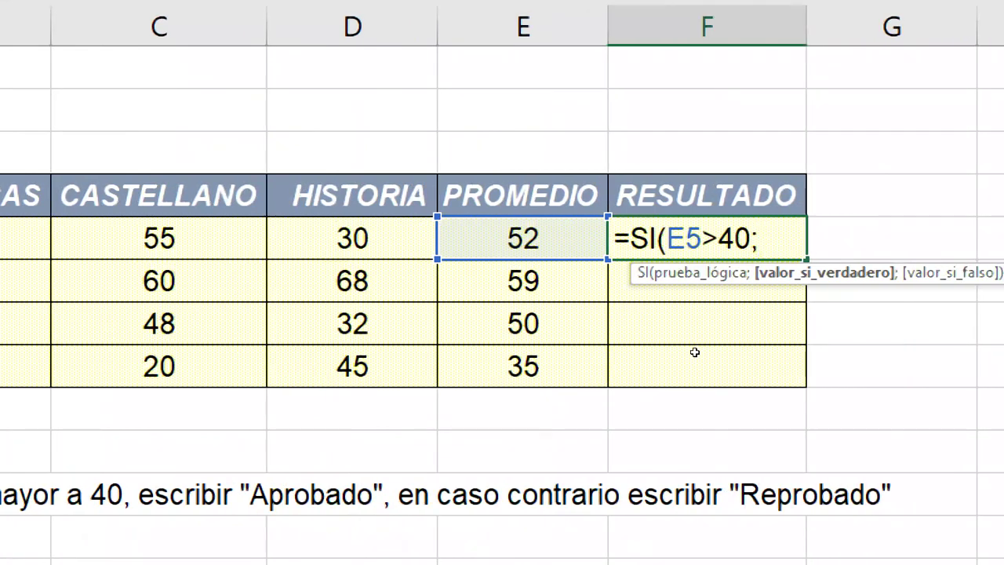
Complete the SI function in F5 with "Aprobado" as the true value and "Reprobado" as the false value, closing the parenthesis.
{"action": "type", "text": "\""}
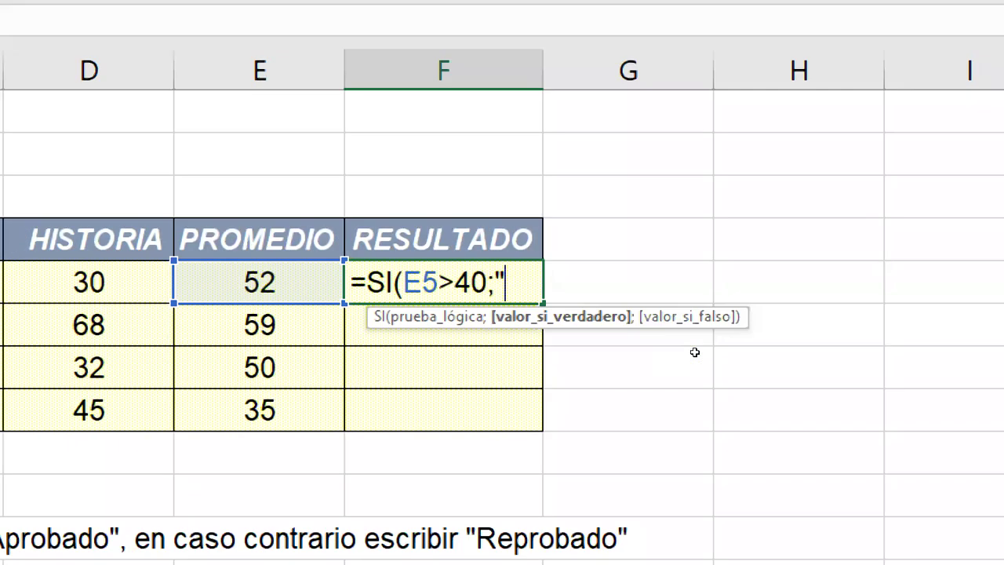
{"action": "type", "text": "Aprobad"}
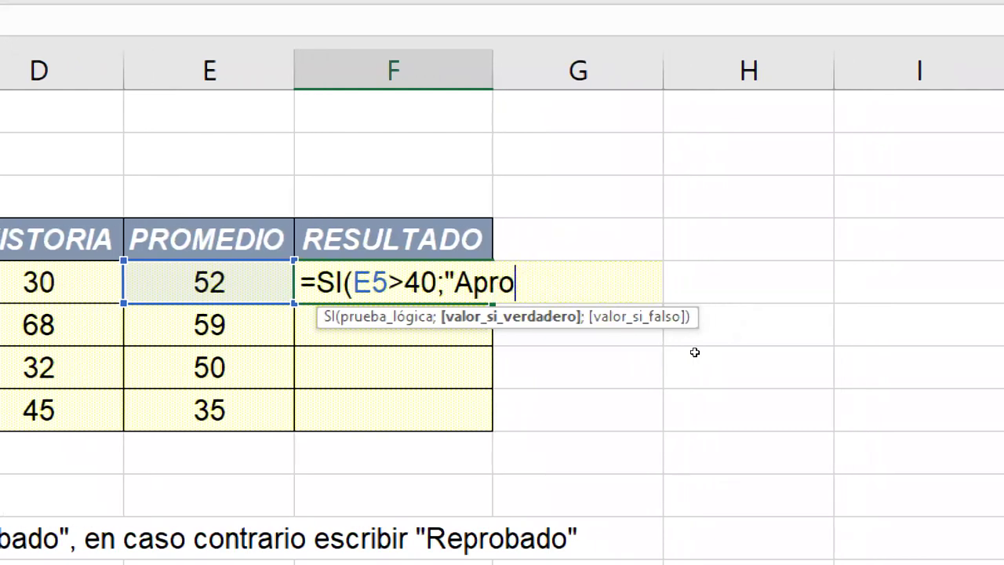
{"action": "type", "text": "o"}
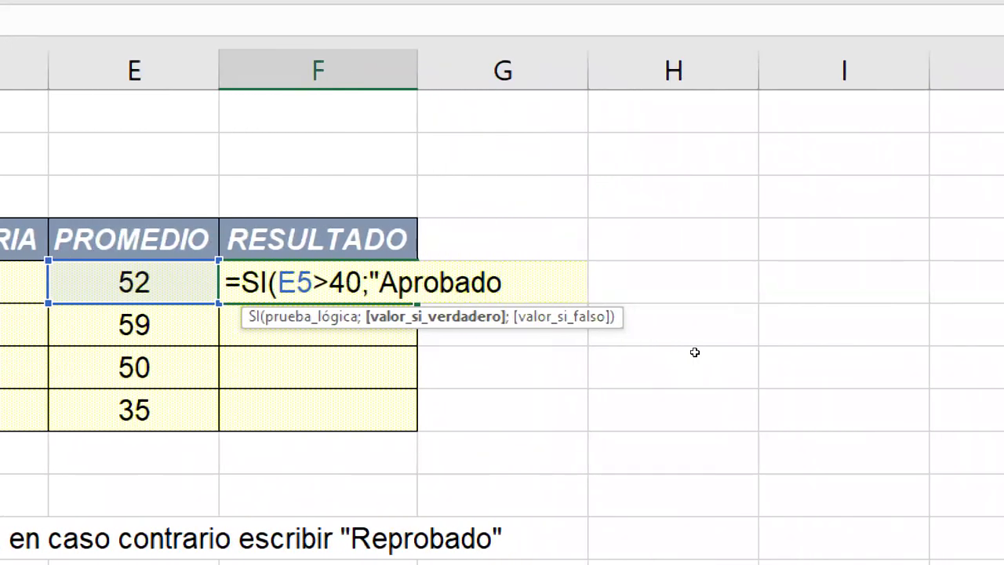
{"action": "type", "text": "\";"}
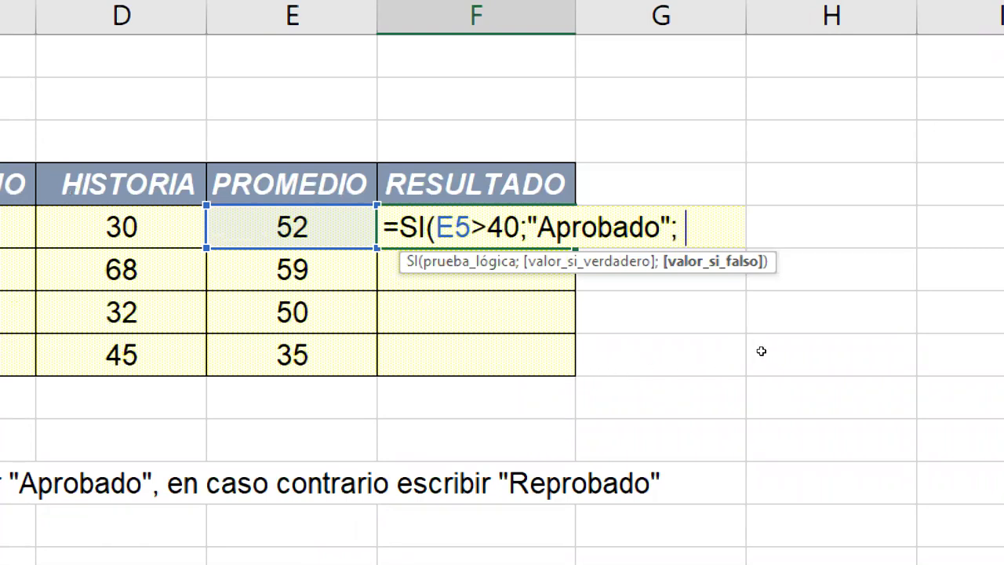
{"action": "type", "text": "\""}
{"action": "type", "text": "Re"}
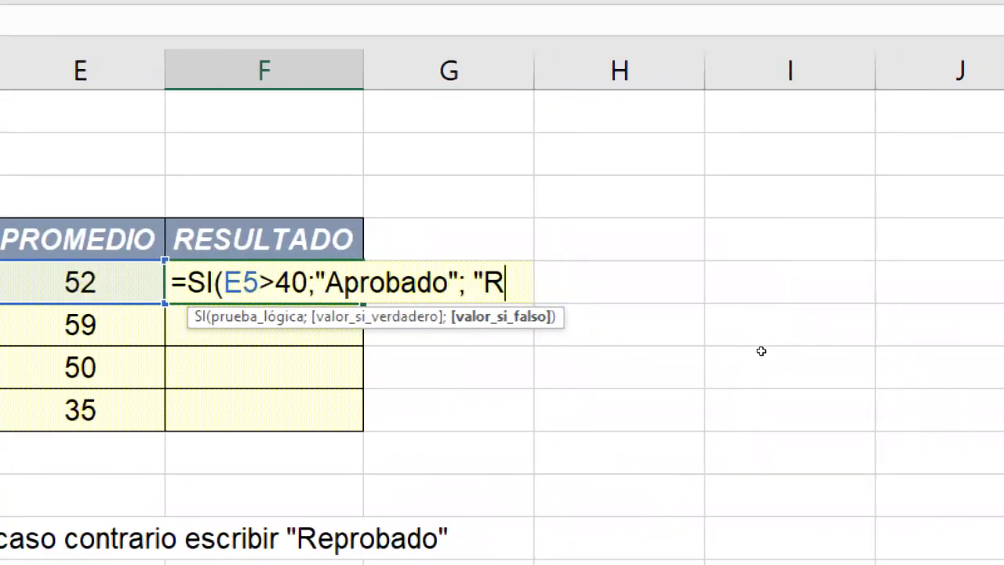
{"action": "type", "text": "probad"}
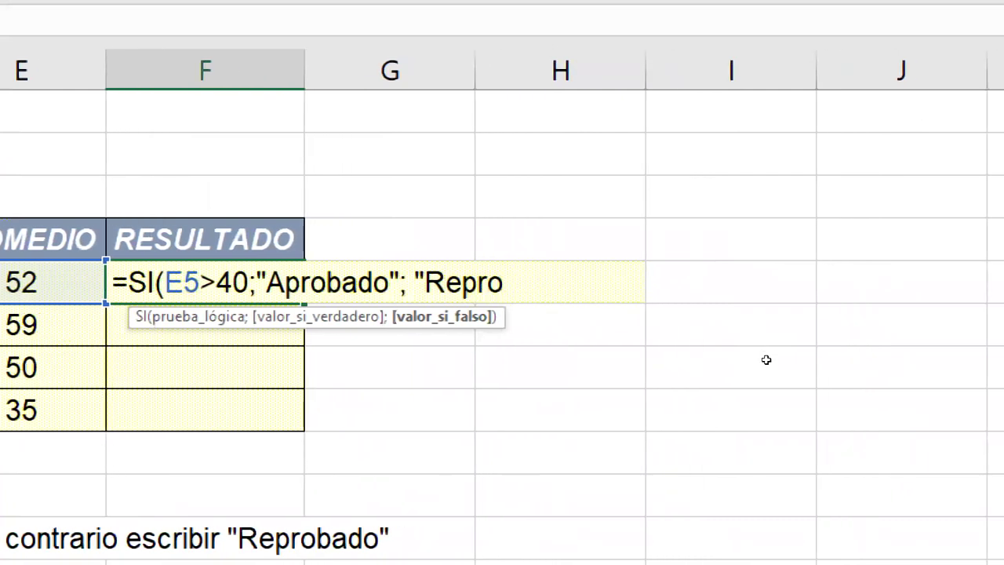
{"action": "type", "text": "o\""}
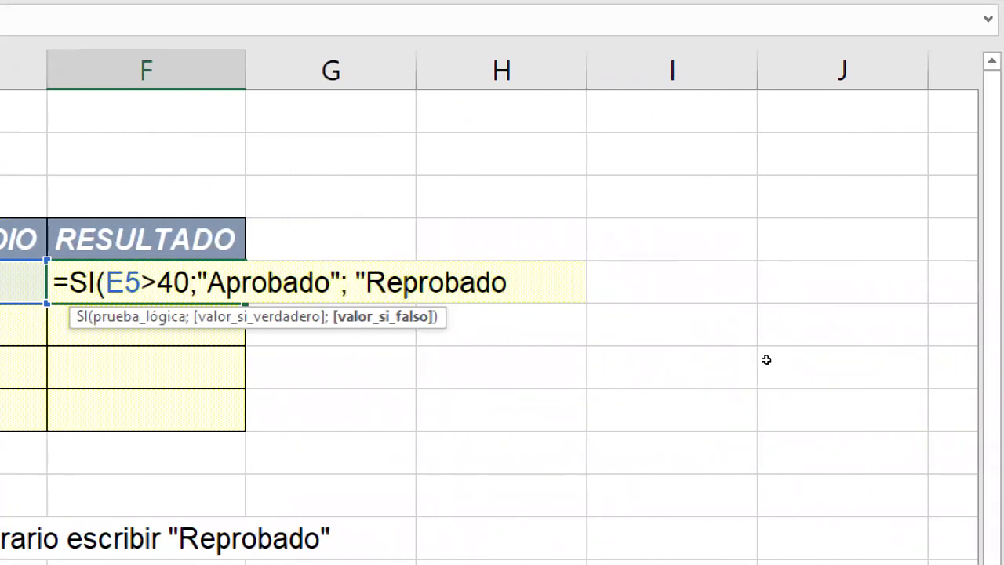
{"action": "type", "text": ")"}
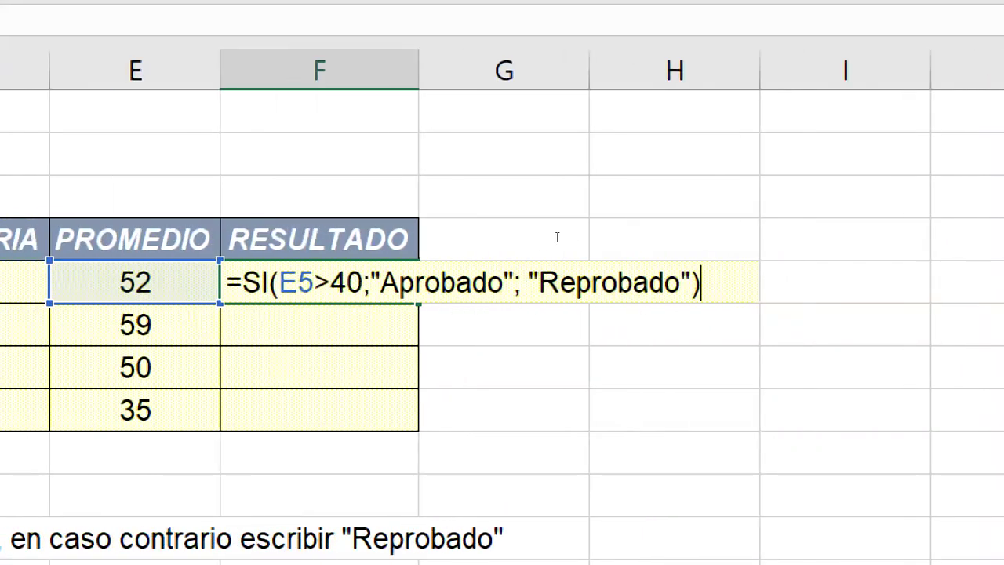
Highlight the "Aprobado" and "Reprobado" arguments in the F5 formula to review what each one does.
{"action": "left_click_drag", "start_coordinate": [279, 283], "coordinate": [503, 283]}
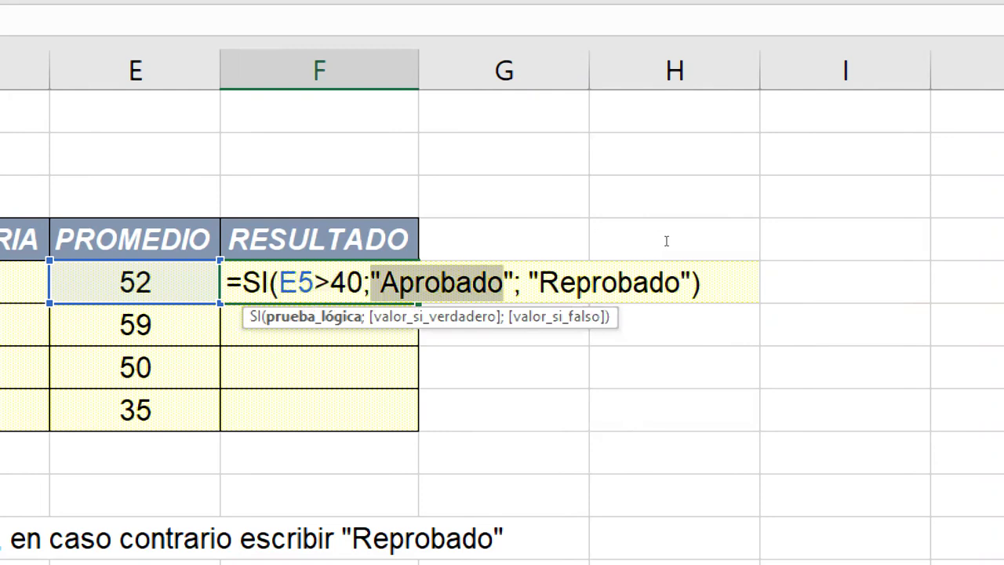
{"action": "left_click", "coordinate": [503, 283]}
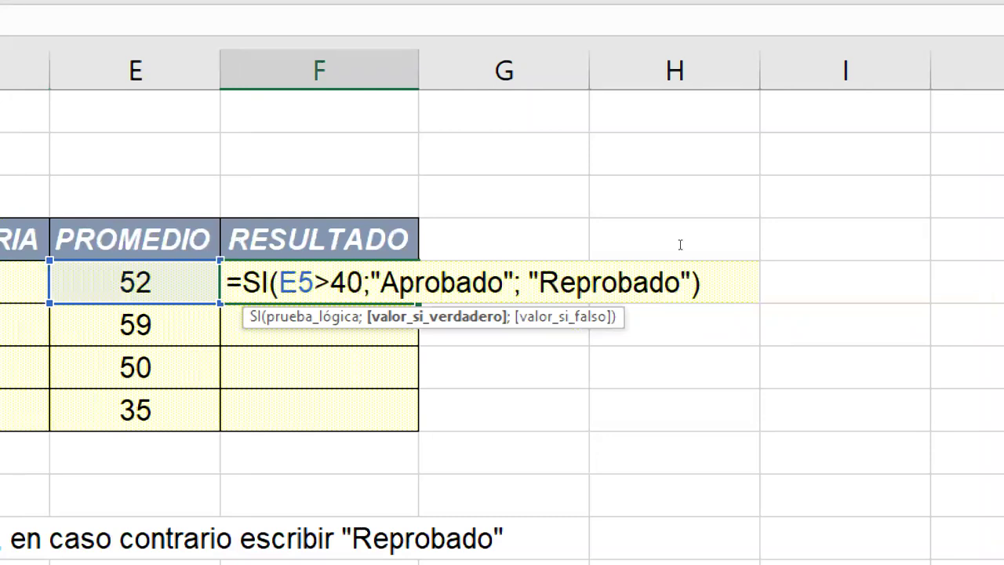
{"action": "key", "text": "shift+Right"}
{"action": "key", "text": "shift+Right"}
{"action": "key", "text": "shift+Right"}
{"action": "key", "text": "shift+Right"}
{"action": "key", "text": "shift+Right"}
{"action": "key", "text": "shift+Right"}
{"action": "key", "text": "shift+Right"}
{"action": "key", "text": "shift+Right"}
{"action": "key", "text": "shift+Right"}
{"action": "key", "text": "shift+Right"}
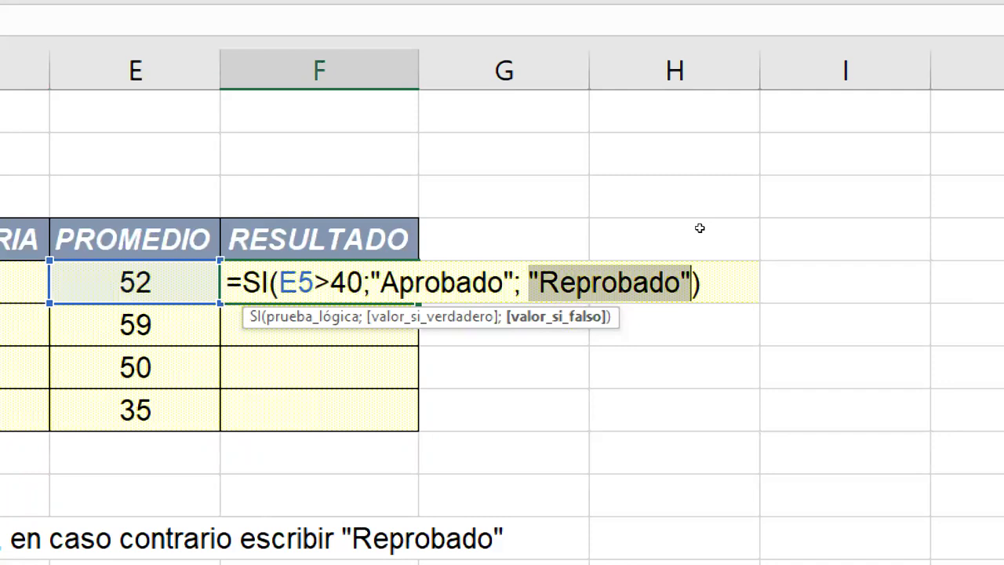
Confirm the SI formula in F5 and copy it down the RESULTADO column to F8.
{"action": "key", "text": "End"}
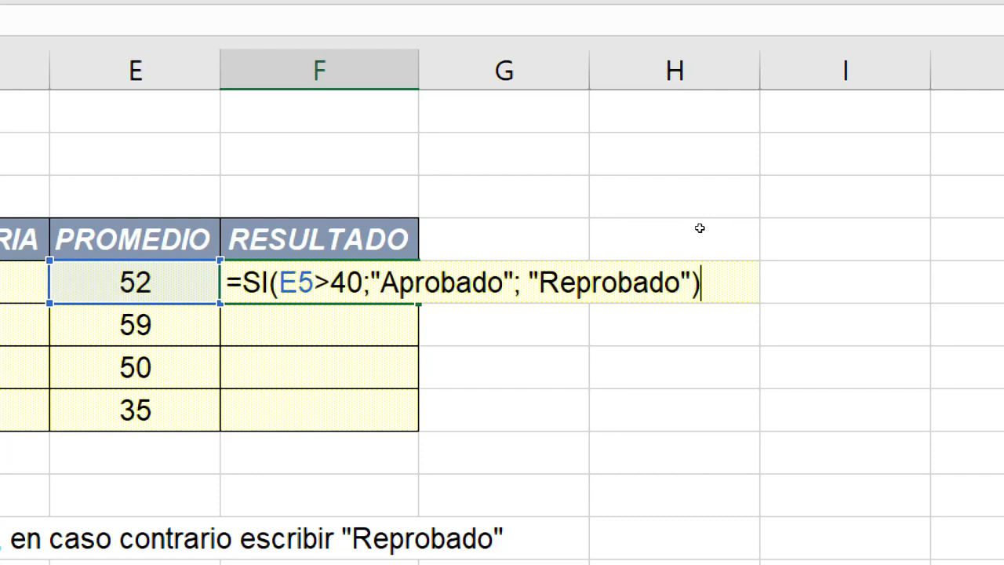
{"action": "key", "text": "Return"}
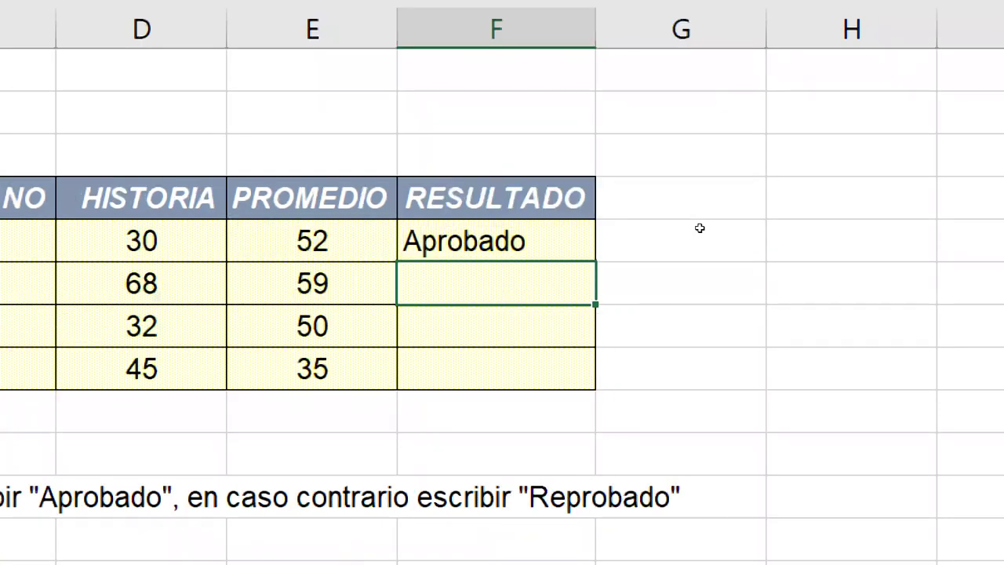
{"action": "left_click", "coordinate": [535, 249]}
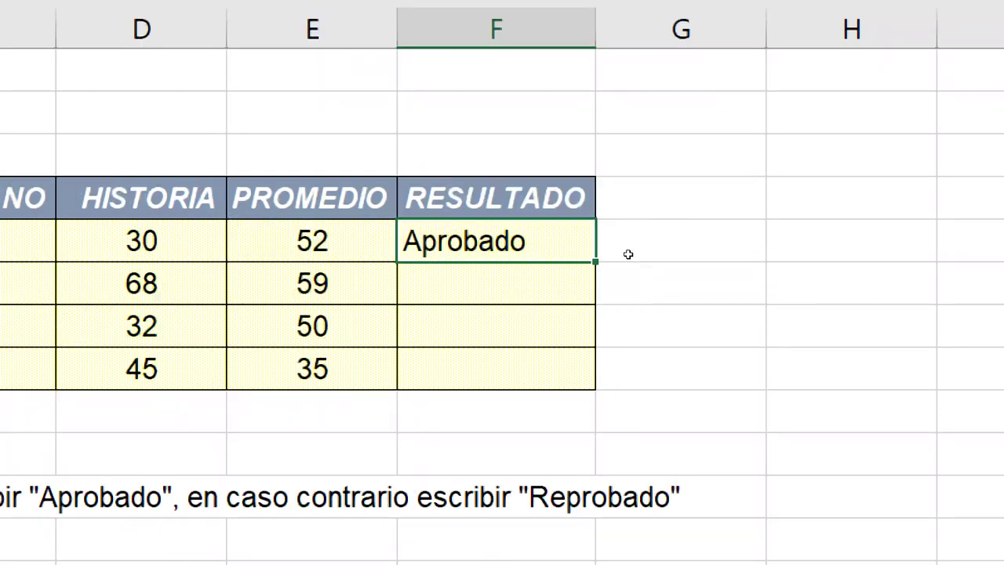
{"action": "left_click_drag", "start_coordinate": [596, 261], "coordinate": [607, 320]}
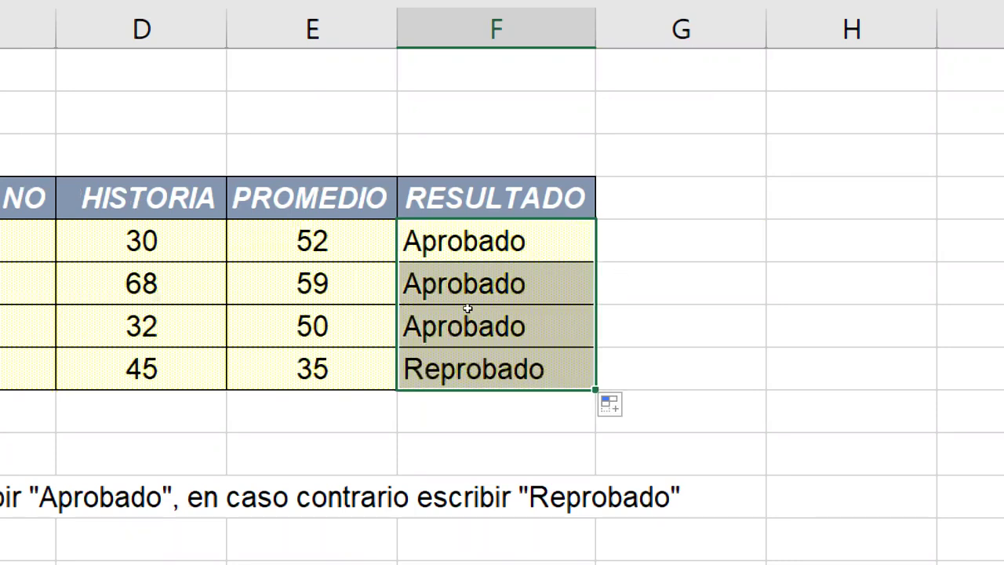
Examine Ricardo's grades, average and result across row 8 of the Notas table.
{"action": "left_click", "coordinate": [369, 362]}
{"action": "key", "text": "Left"}
{"action": "key", "text": "Left"}
{"action": "key", "text": "Left"}
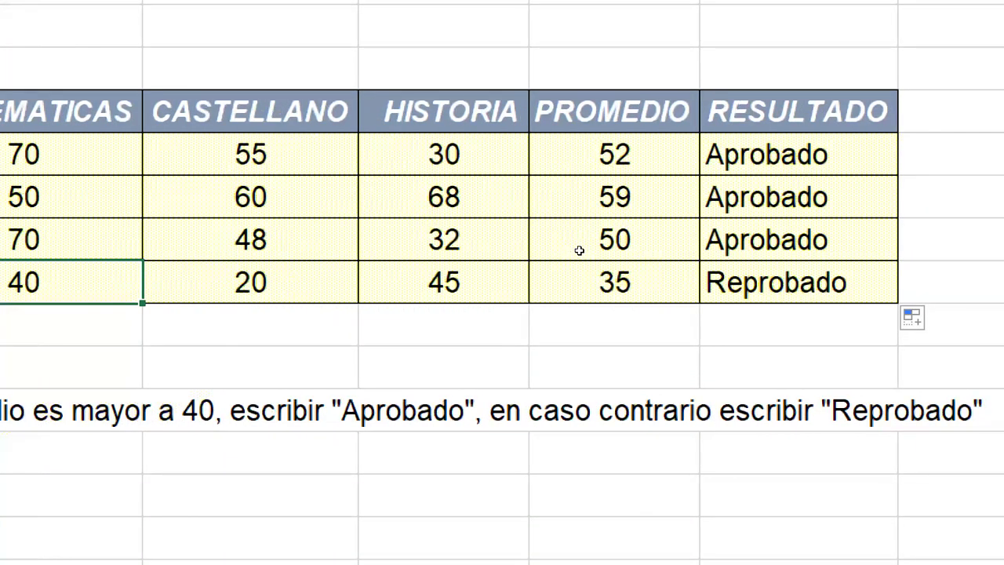
{"action": "key", "text": "Right"}
{"action": "key", "text": "Right"}
{"action": "key", "text": "Right"}
{"action": "key", "text": "Right"}
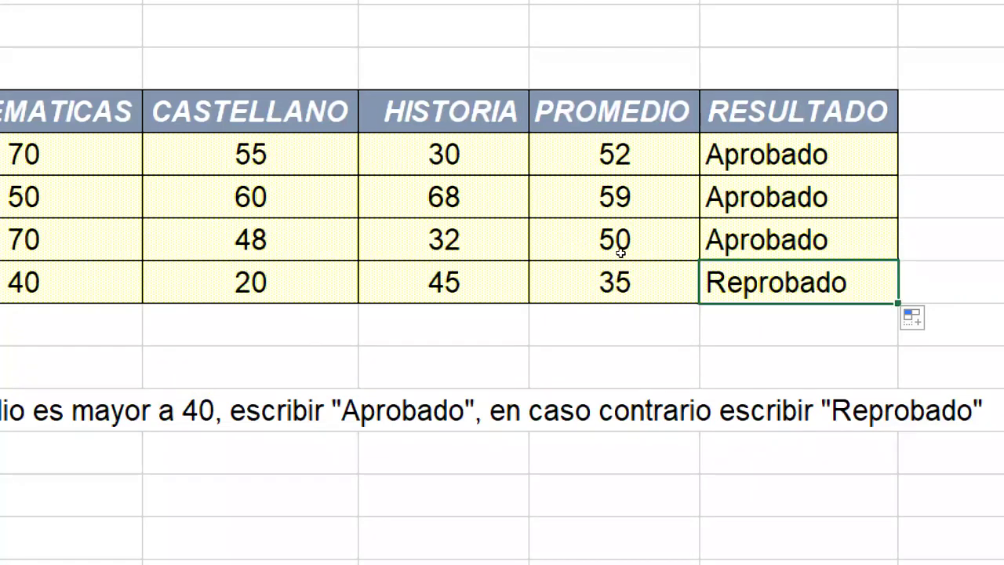
Review the SI formula in F5 once more and close it without changes.
{"action": "key", "text": "Up"}
{"action": "key", "text": "Up"}
{"action": "key", "text": "Up"}
{"action": "key", "text": "F2"}
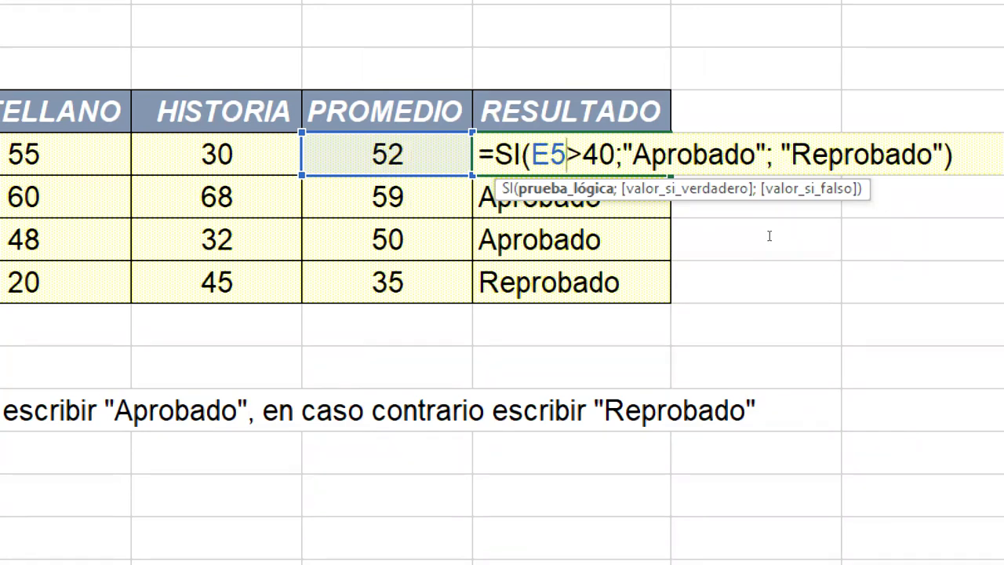
{"action": "key", "text": "Return"}
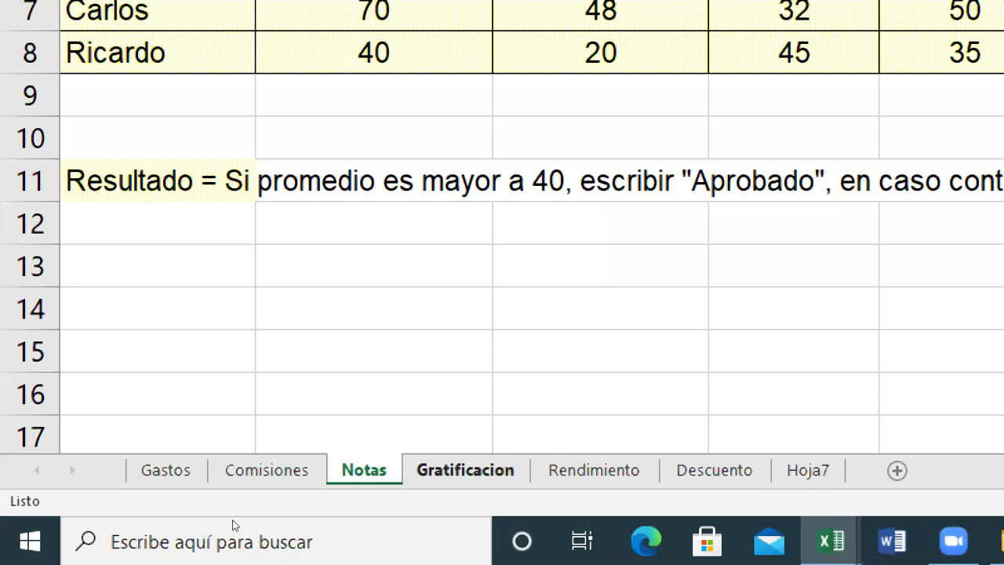
Open the Gratificacion sheet at 100% magnification and bring up the meeting's participants window beside it.
{"action": "key", "text": "ctrl+Page_Down"}
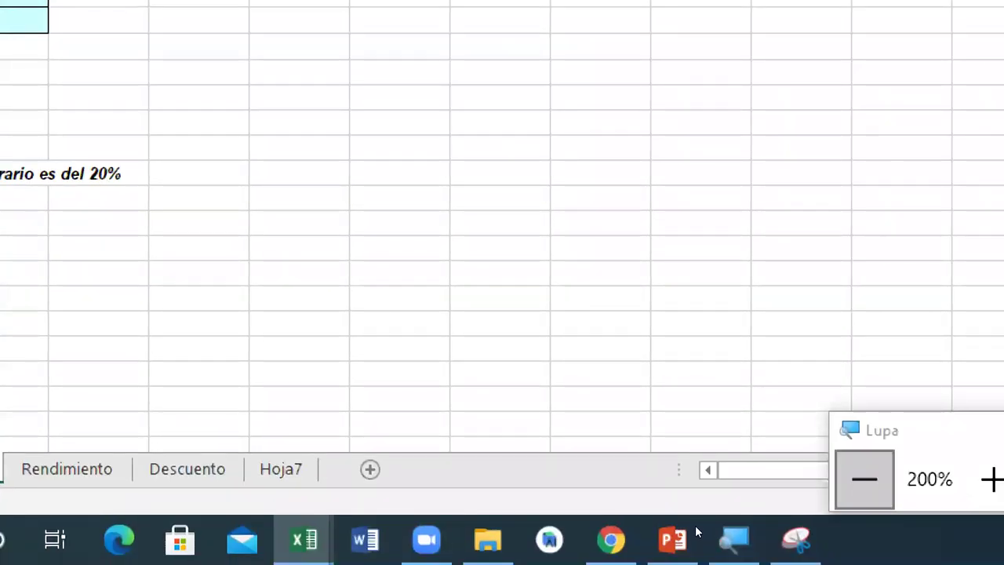
{"action": "left_click", "coordinate": [864, 480]}
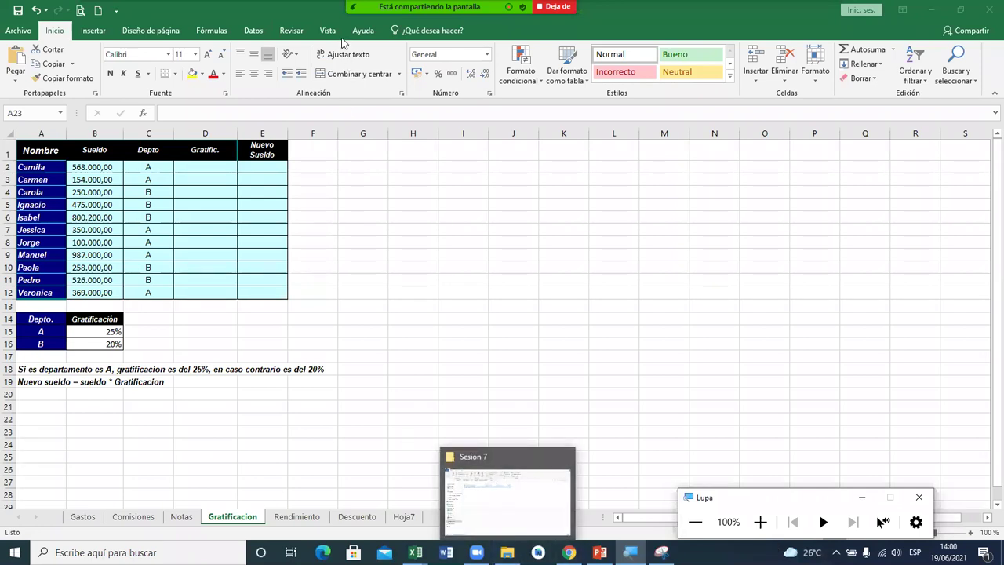
{"action": "key", "text": "alt+u"}
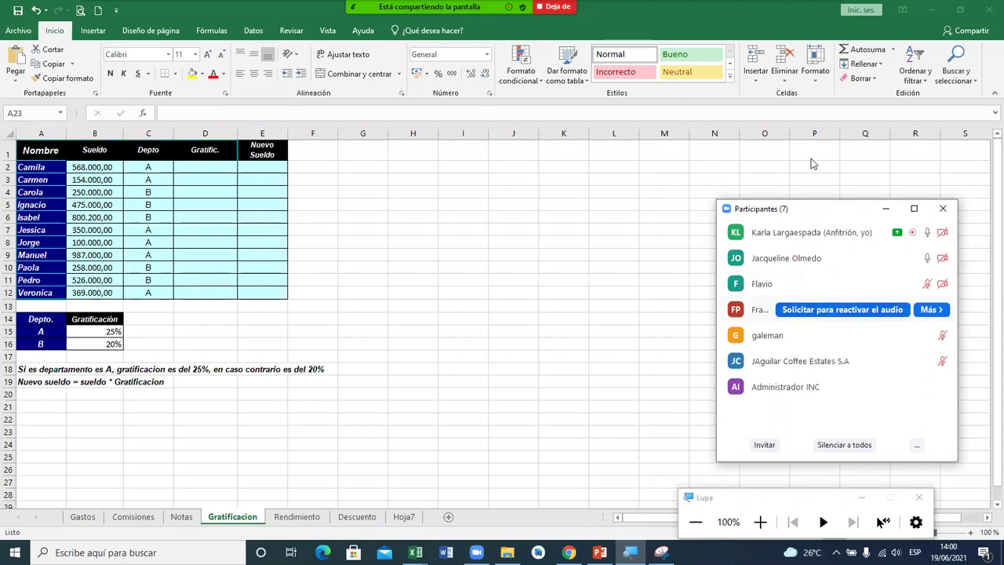
{"action": "key", "text": "super+s"}
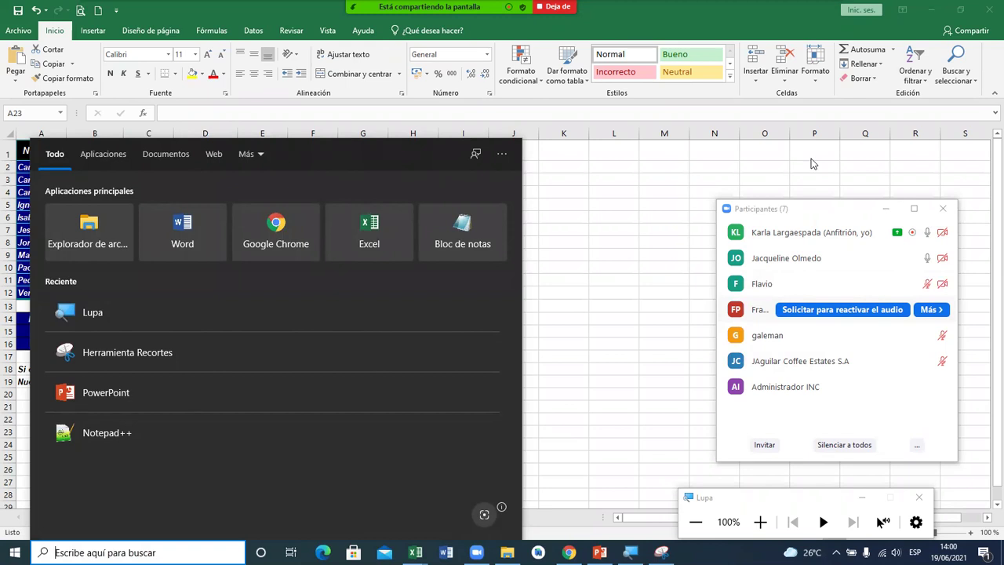
{"action": "left_click", "coordinate": [631, 355]}
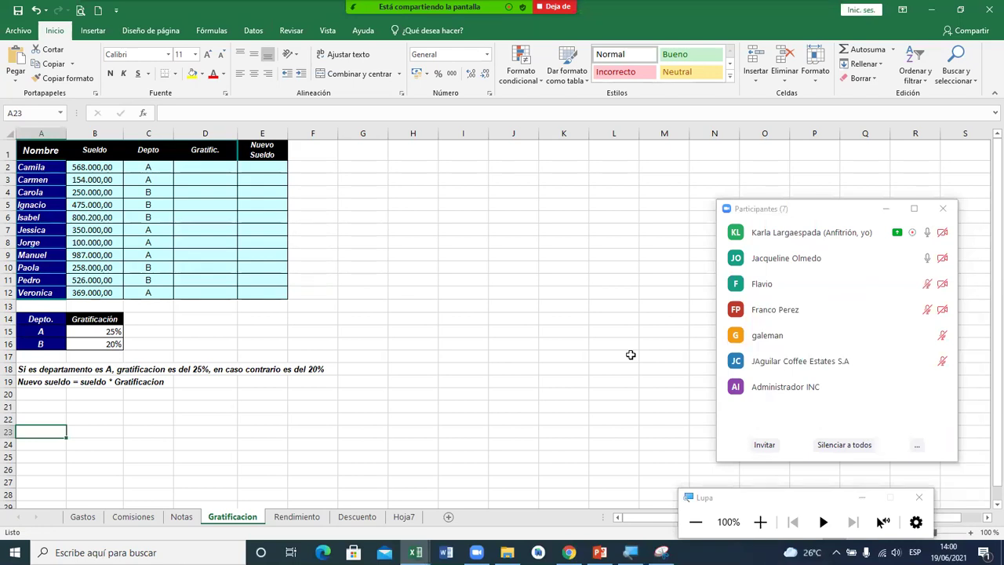
Magnify the Gratificacion sheet and examine its empty Gratific. column, the bonus rates by department and the rules below them.
{"action": "left_click", "coordinate": [760, 522]}
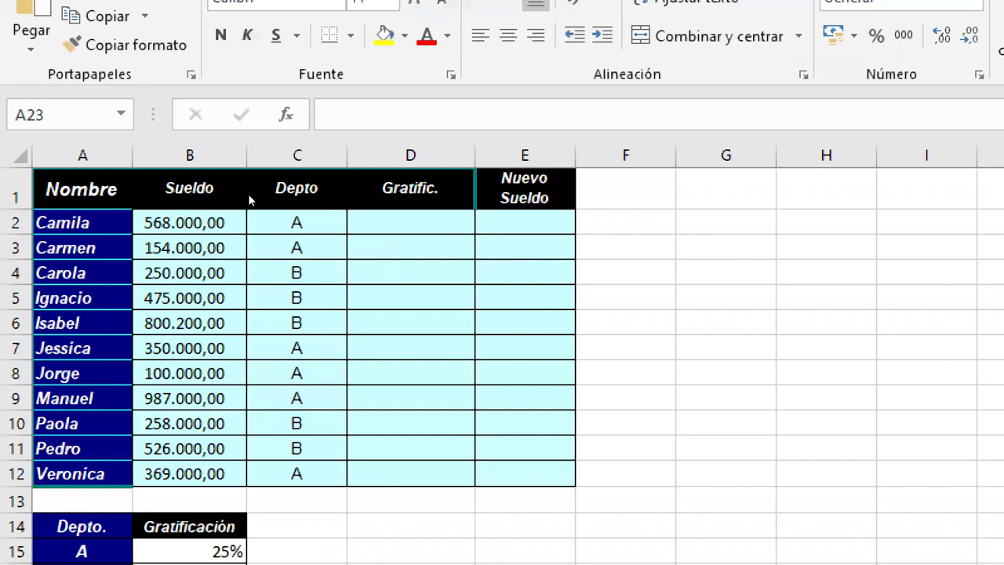
{"action": "left_click", "coordinate": [408, 222]}
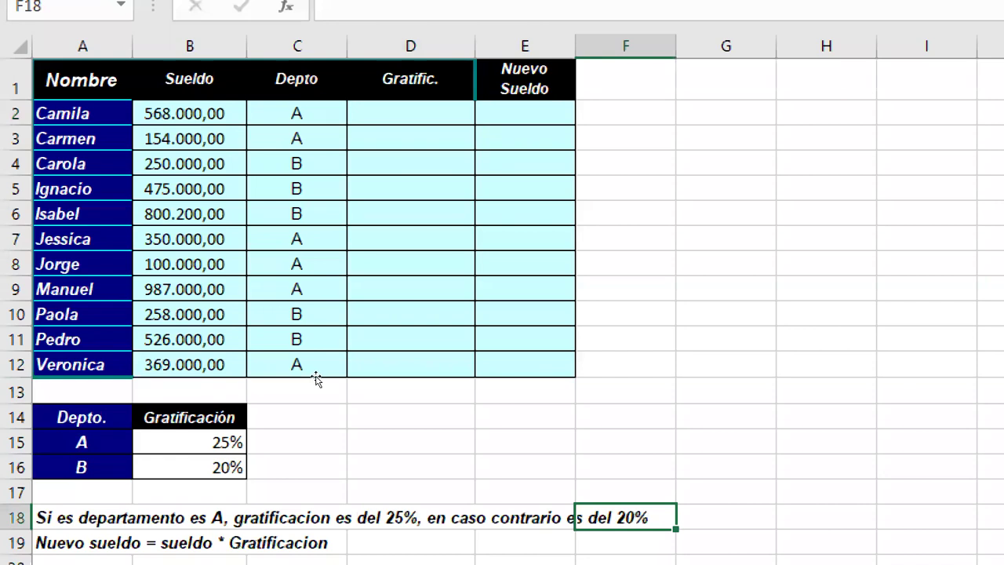
{"action": "key", "text": "Up"}
{"action": "key", "text": "Up"}
{"action": "key", "text": "Up"}
{"action": "key", "text": "Up"}
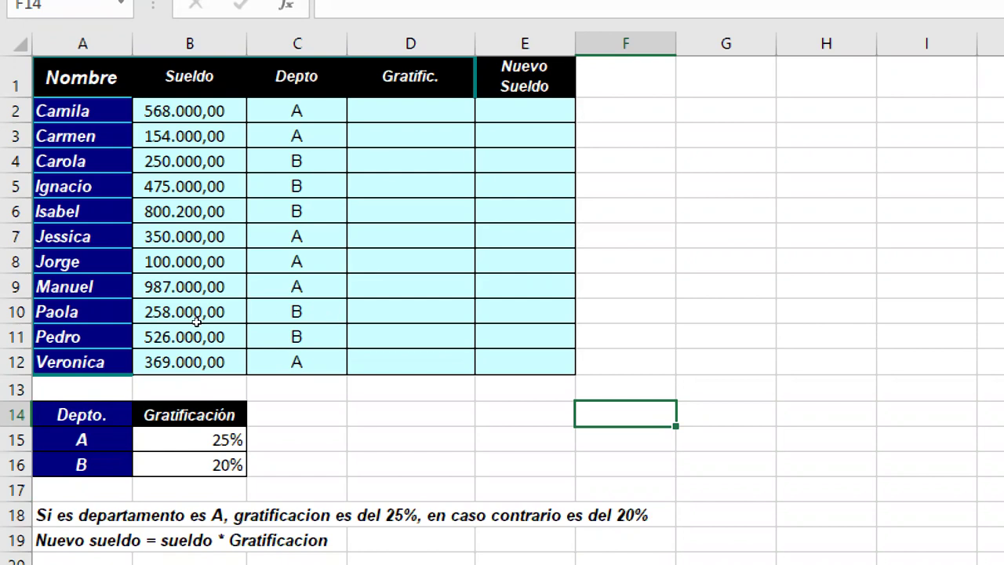
{"action": "key", "text": "Left"}
{"action": "key", "text": "Left"}
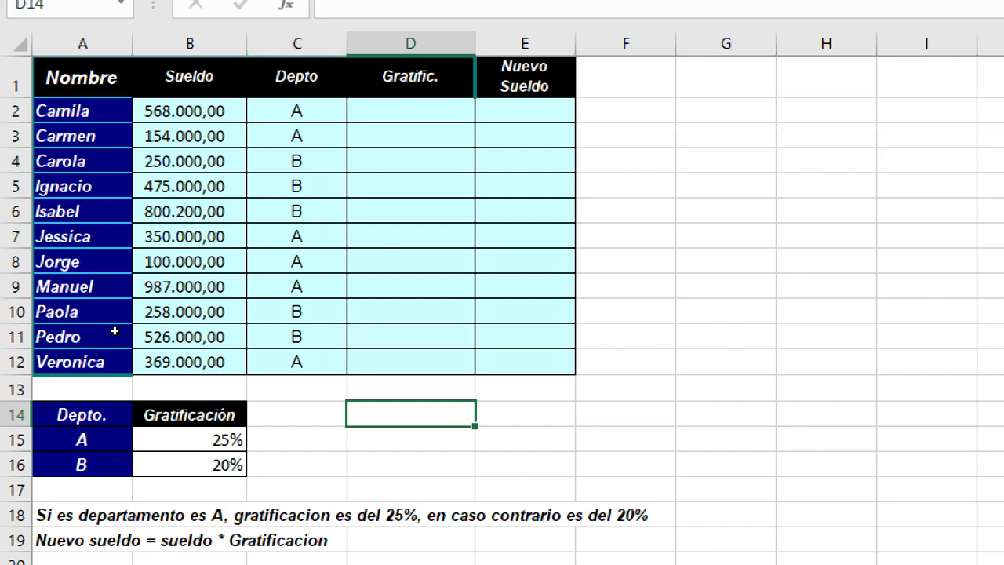
{"action": "key", "text": "Down"}
{"action": "key", "text": "Left"}
{"action": "key", "text": "Left"}
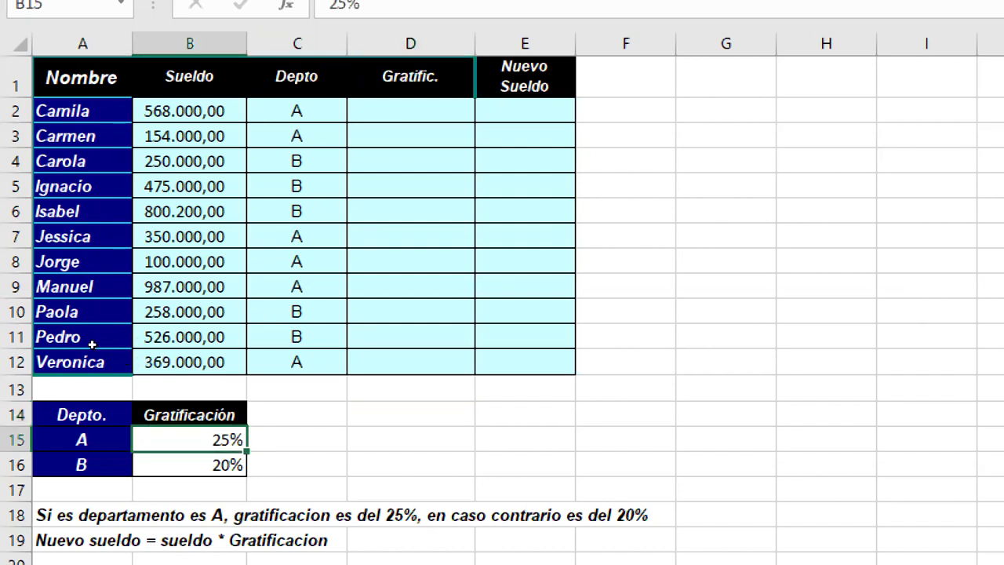
Start a SI formula in Gratific. cell D2 whose logical test begins with C2=.
{"action": "key", "text": "Down"}
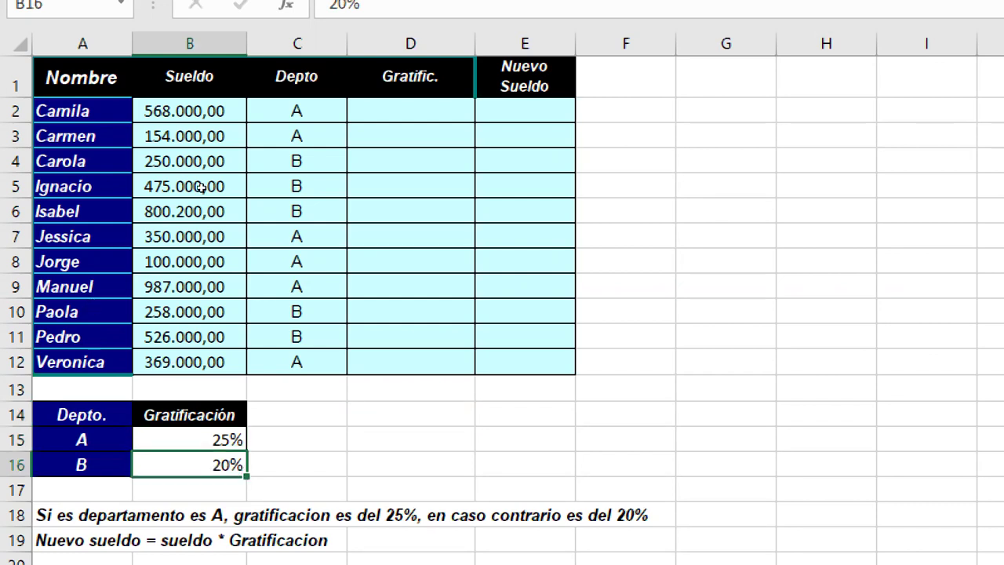
{"action": "left_click", "coordinate": [424, 111]}
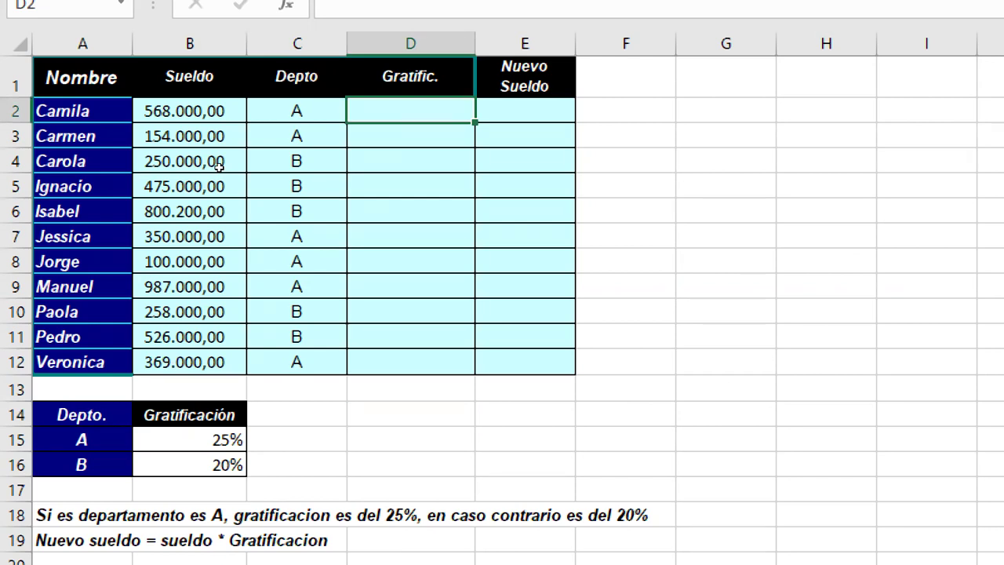
{"action": "type", "text": "=s"}
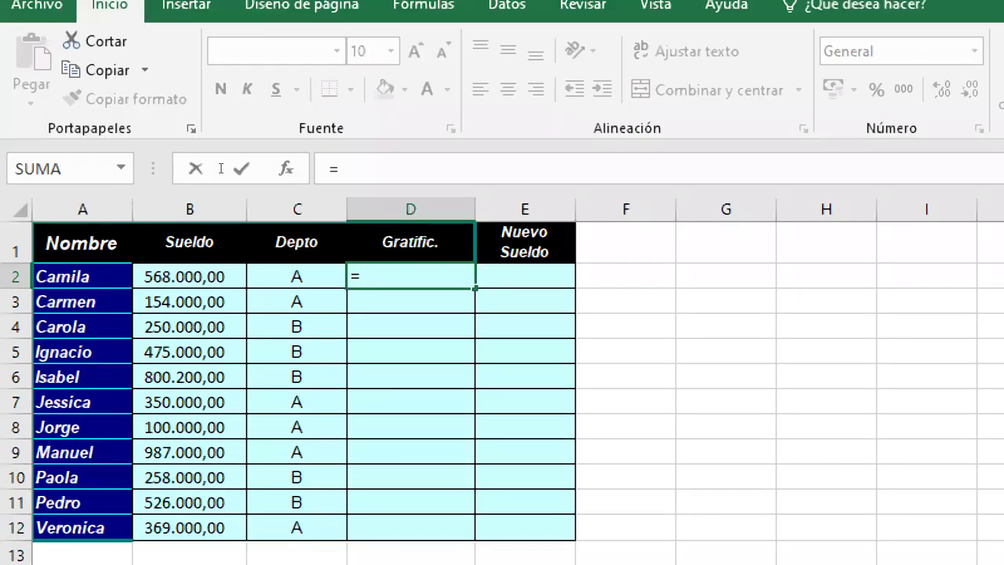
{"action": "type", "text": "i"}
{"action": "key", "text": "BackSpace"}
{"action": "type", "text": "si"}
{"action": "key", "text": "Tab"}
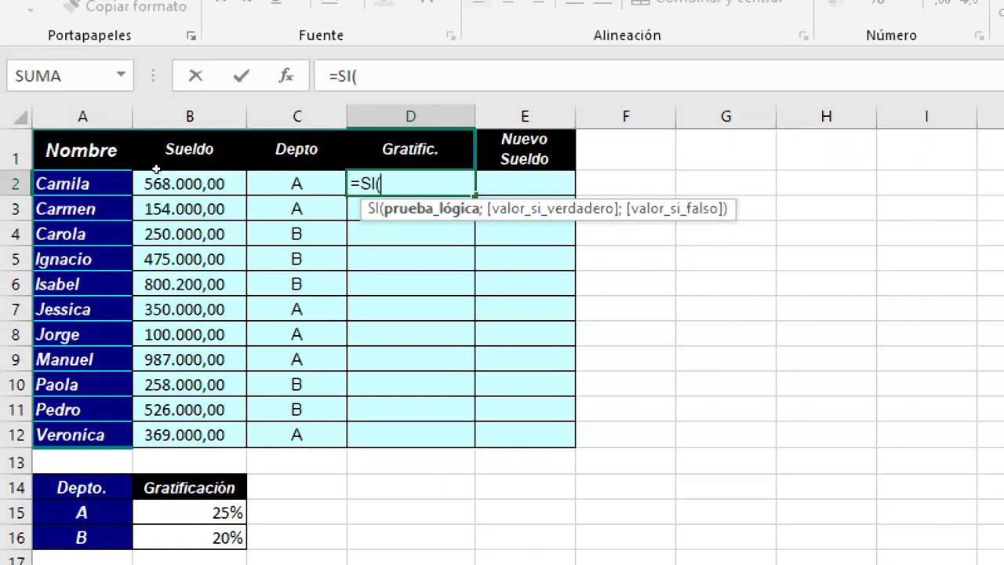
{"action": "key", "text": "Left"}
{"action": "type", "text": "="}
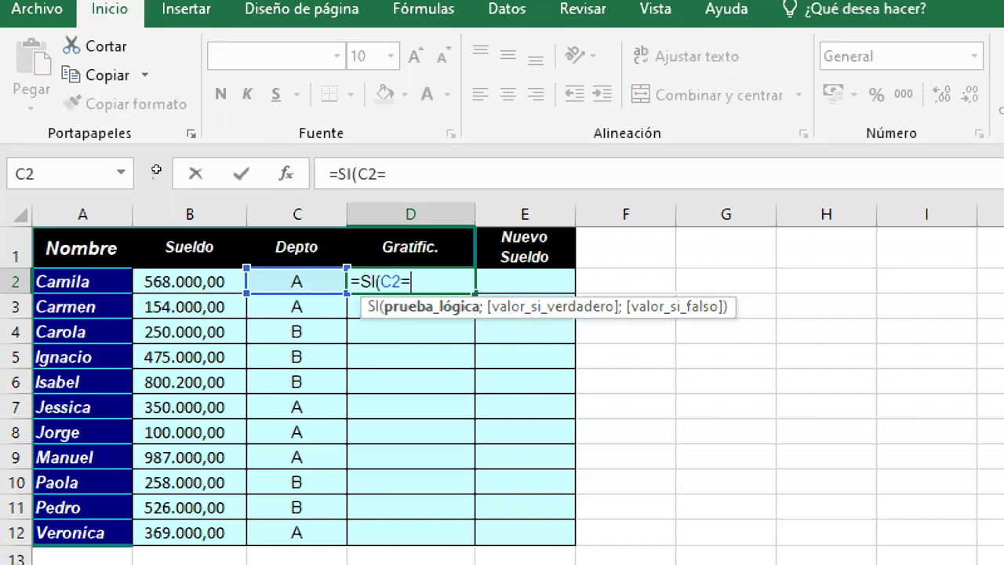
Try the text "A" and a reference to A15 as the comparison value in D2's logical test.
{"action": "type", "text": "\""}
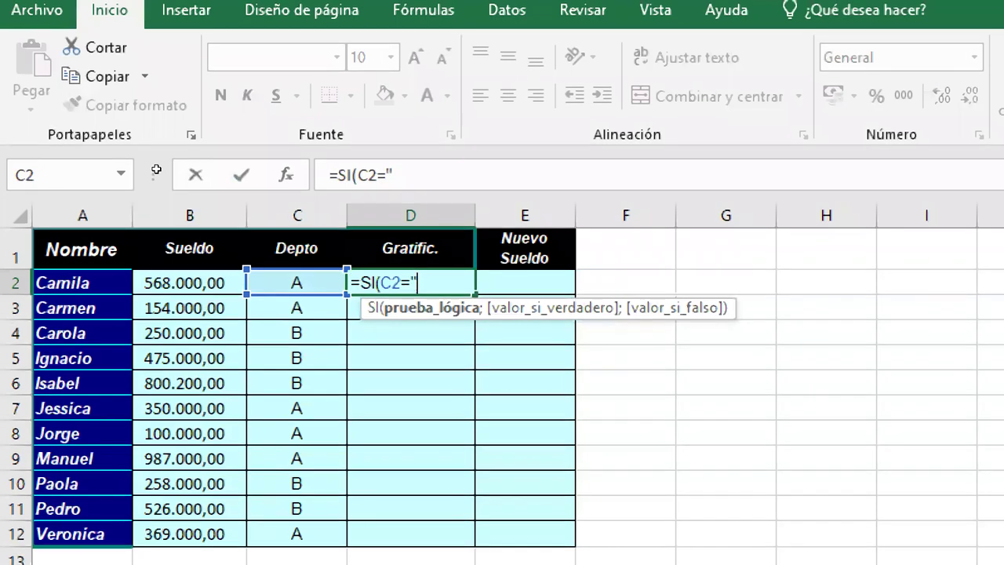
{"action": "type", "text": "A\""}
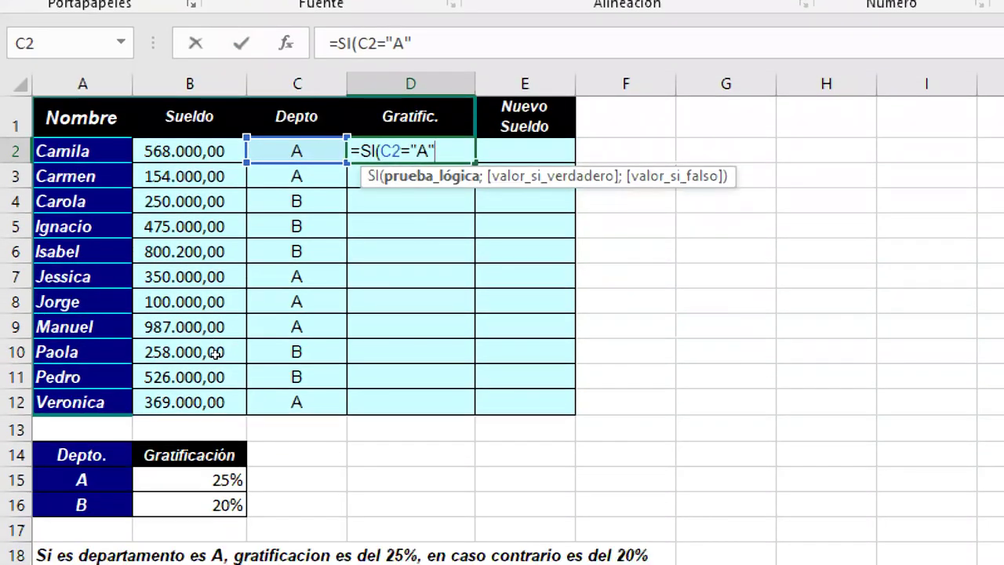
{"action": "key", "text": "BackSpace"}
{"action": "key", "text": "BackSpace"}
{"action": "key", "text": "BackSpace"}
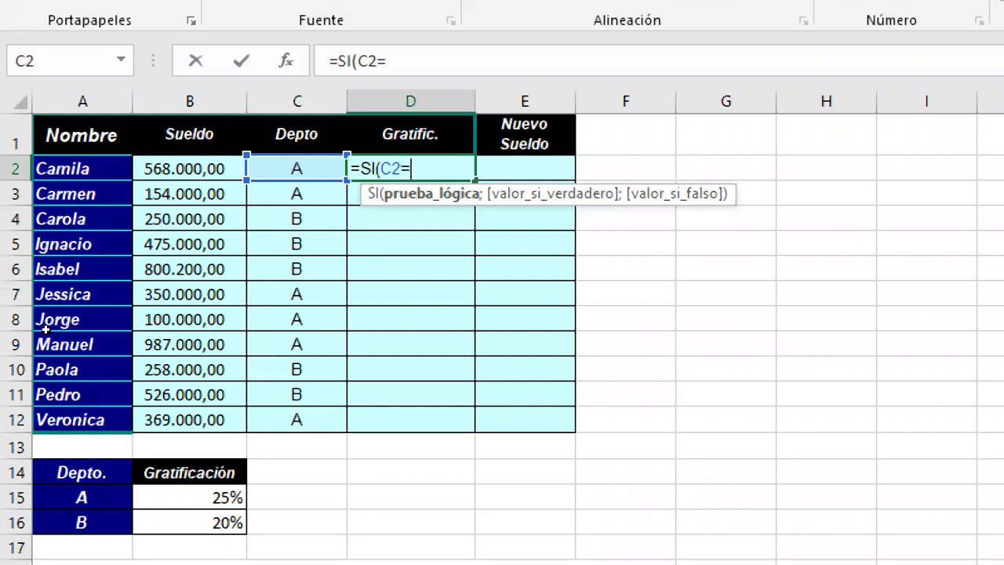
{"action": "left_click", "coordinate": [81, 498]}
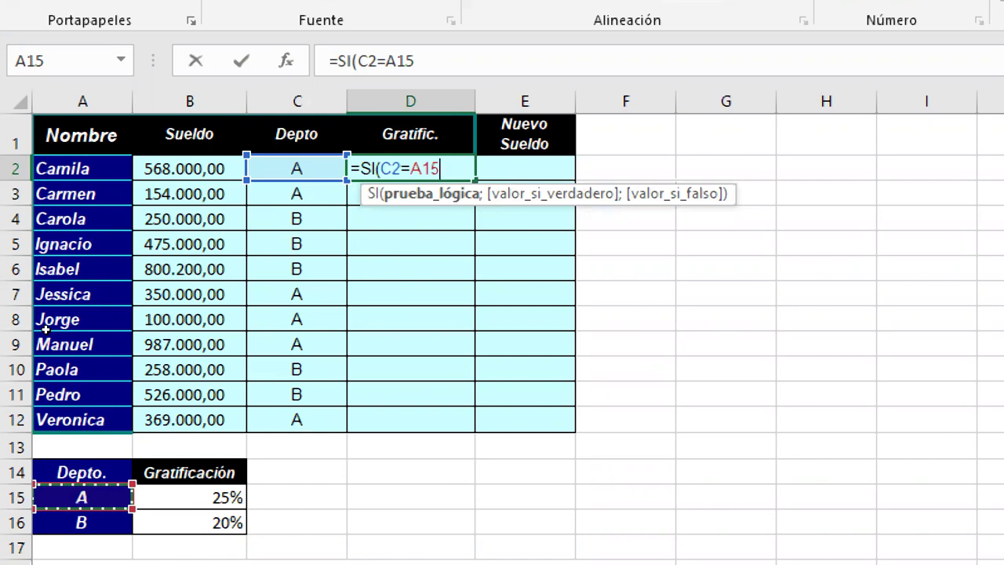
{"action": "key", "text": "BackSpace"}
{"action": "key", "text": "BackSpace"}
{"action": "key", "text": "BackSpace"}
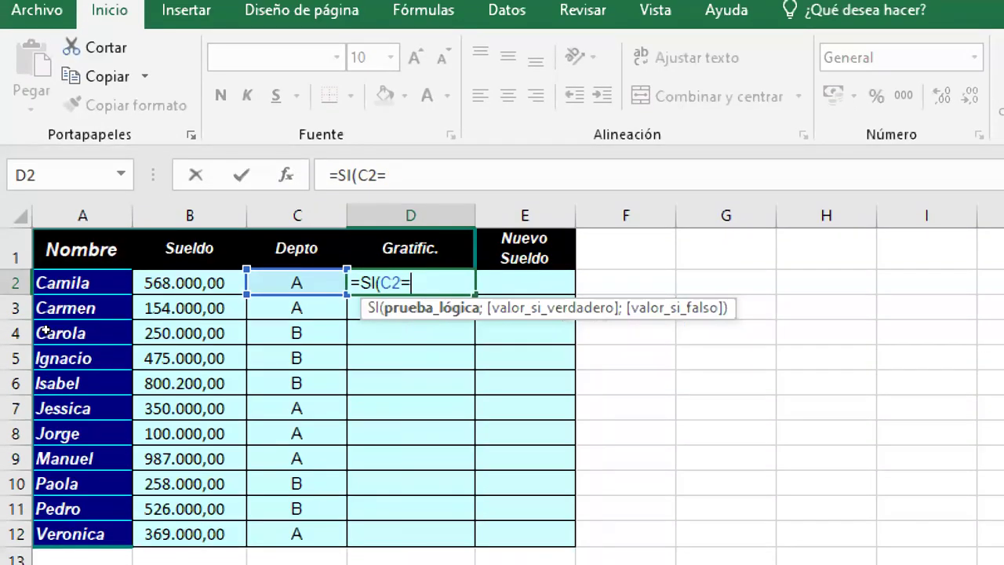
Complete D2's logical test with "A" and set its value if true to B2*25%.
{"action": "type", "text": "\"A\";"}
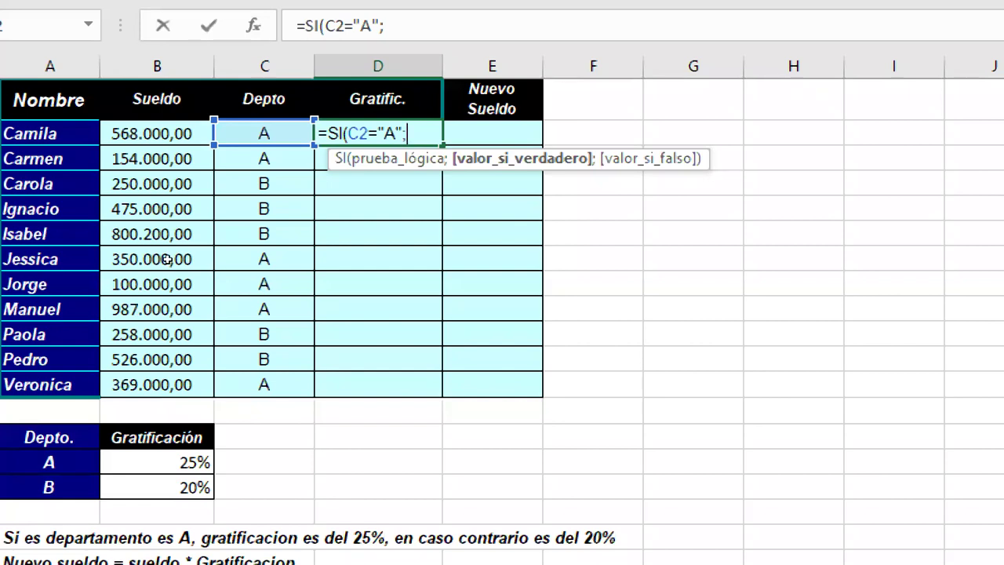
{"action": "type", "text": "2"}
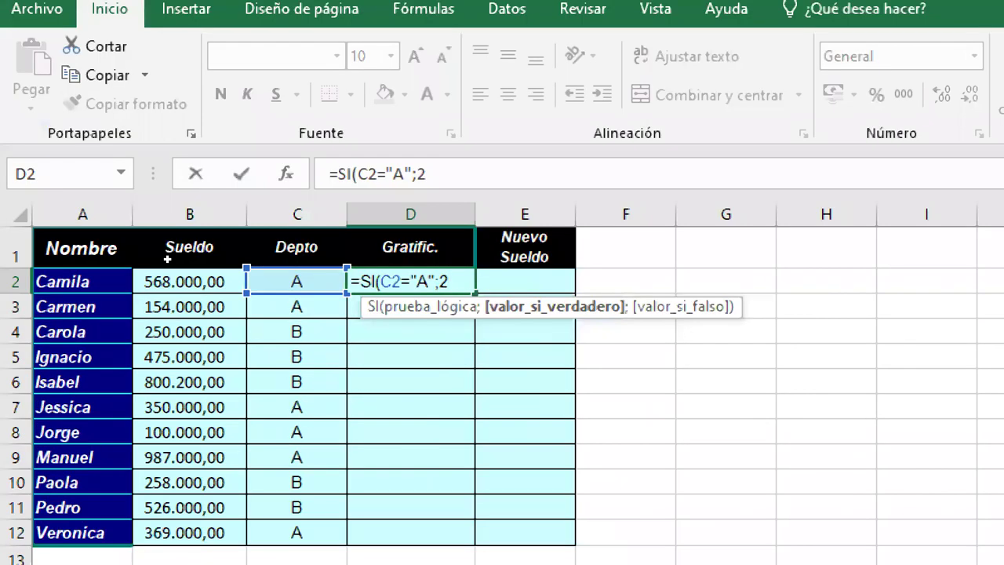
{"action": "type", "text": "5%"}
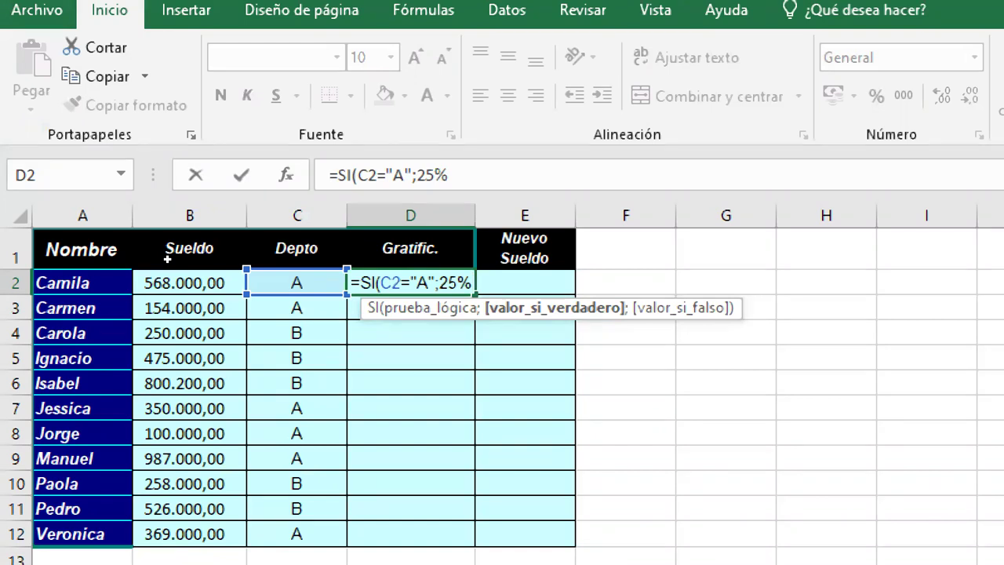
{"action": "key", "text": "BackSpace"}
{"action": "key", "text": "BackSpace"}
{"action": "key", "text": "BackSpace"}
{"action": "key", "text": "BackSpace"}
{"action": "type", "text": ";"}
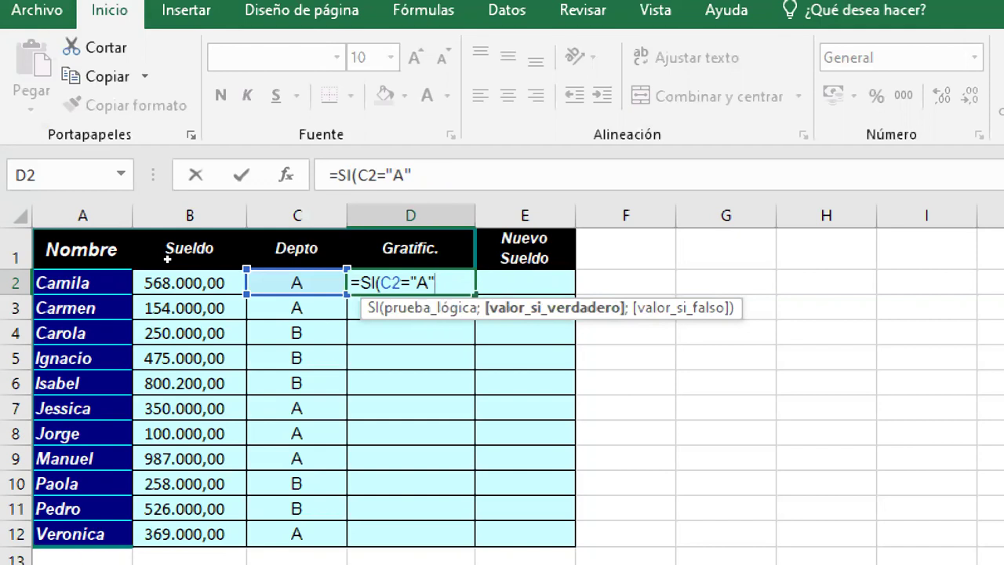
{"action": "key", "text": "Left"}
{"action": "key", "text": "Left"}
{"action": "type", "text": "*"}
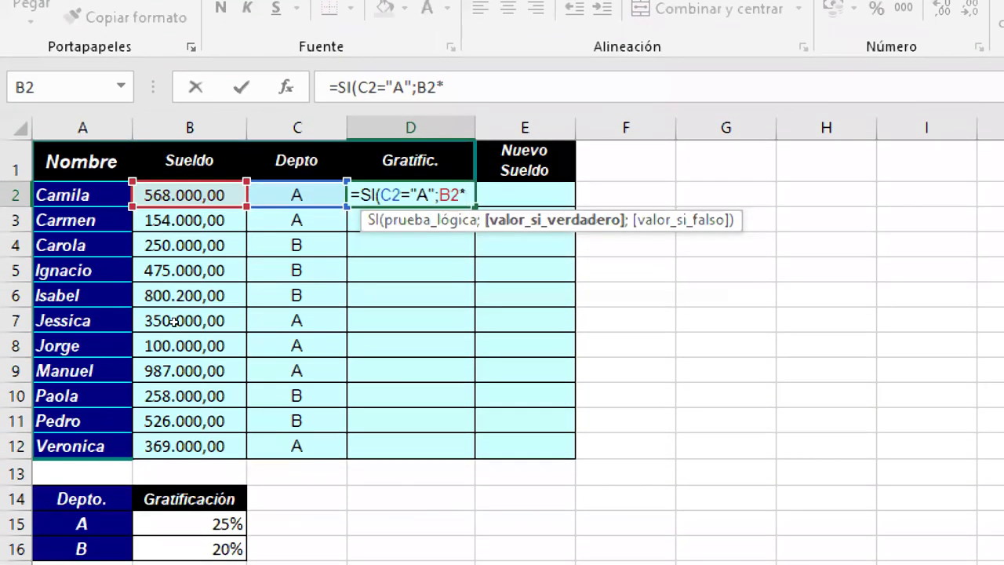
{"action": "type", "text": "25%"}
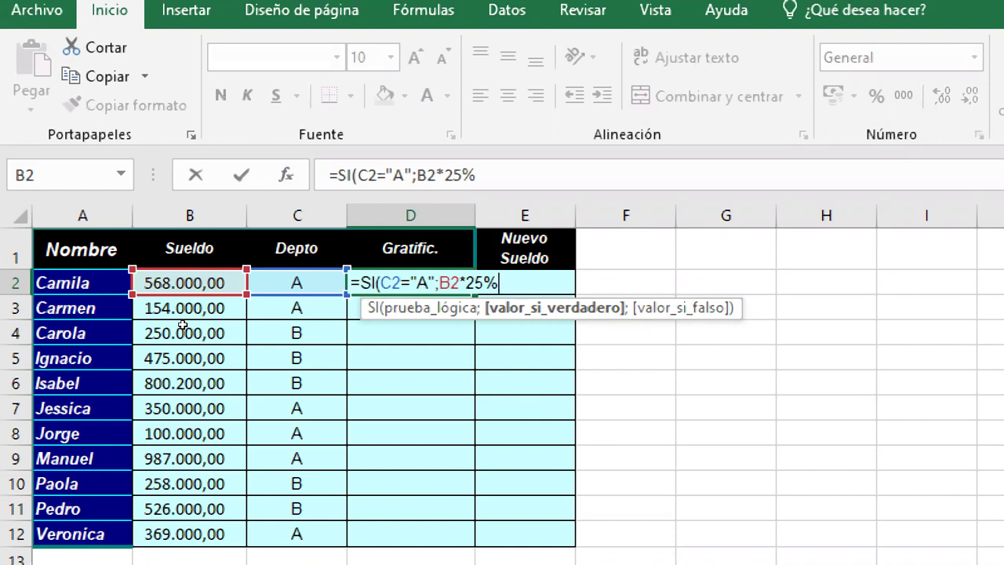
Set the value if false in D2's SI formula to B2*20% and close the parenthesis.
{"action": "type", "text": ";"}
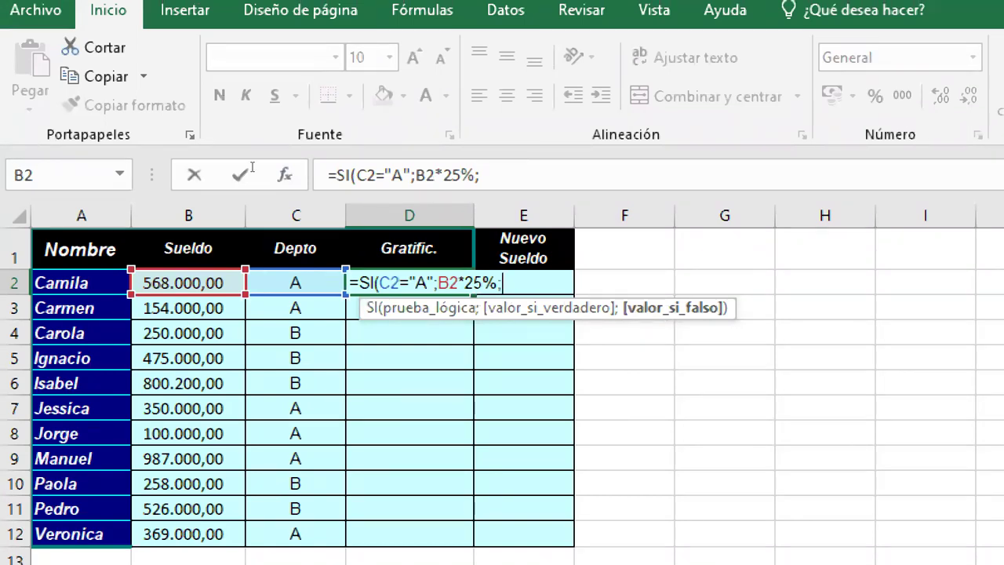
{"action": "key", "text": "Left"}
{"action": "key", "text": "Left"}
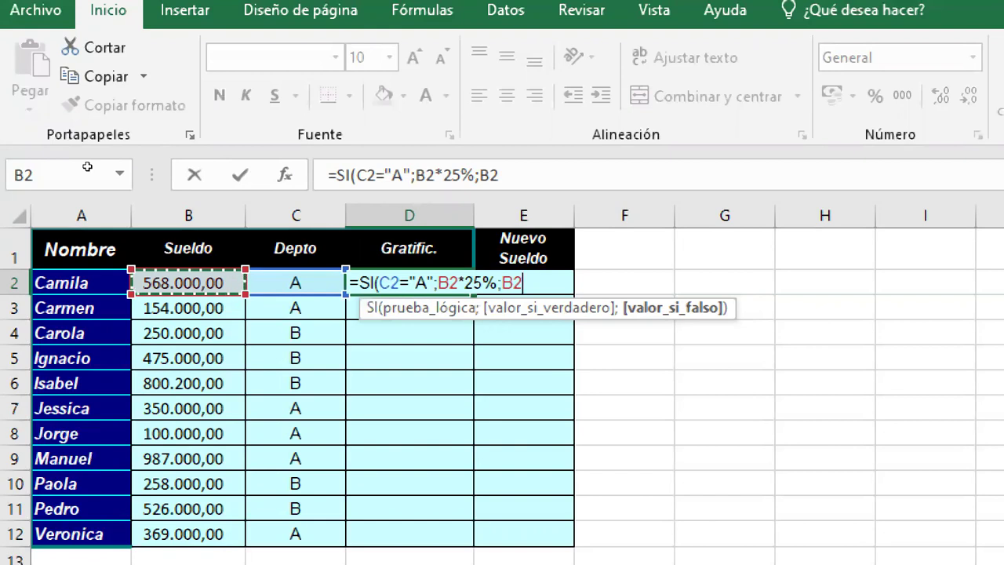
{"action": "type", "text": "¨¨"}
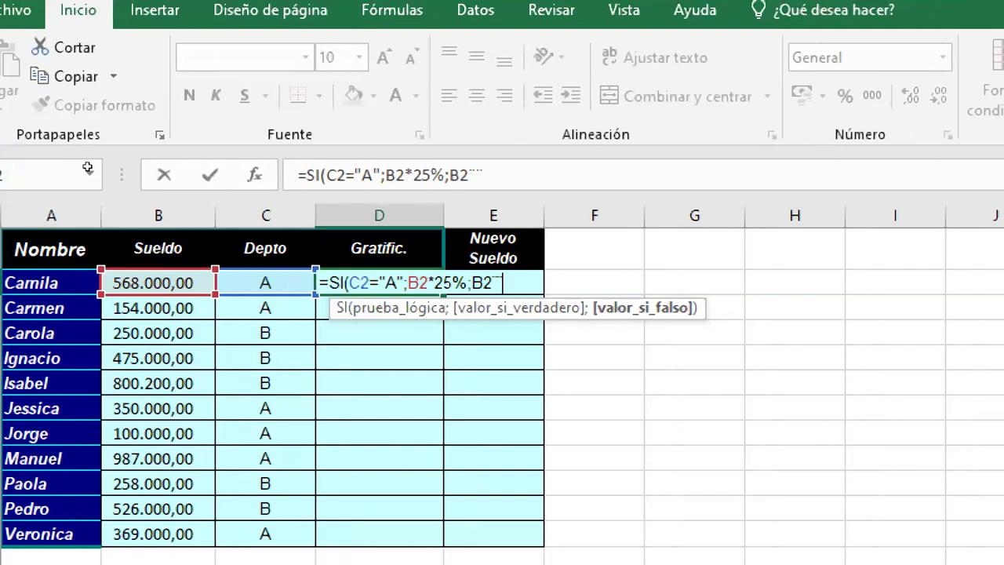
{"action": "key", "text": "BackSpace"}
{"action": "type", "text": "*"}
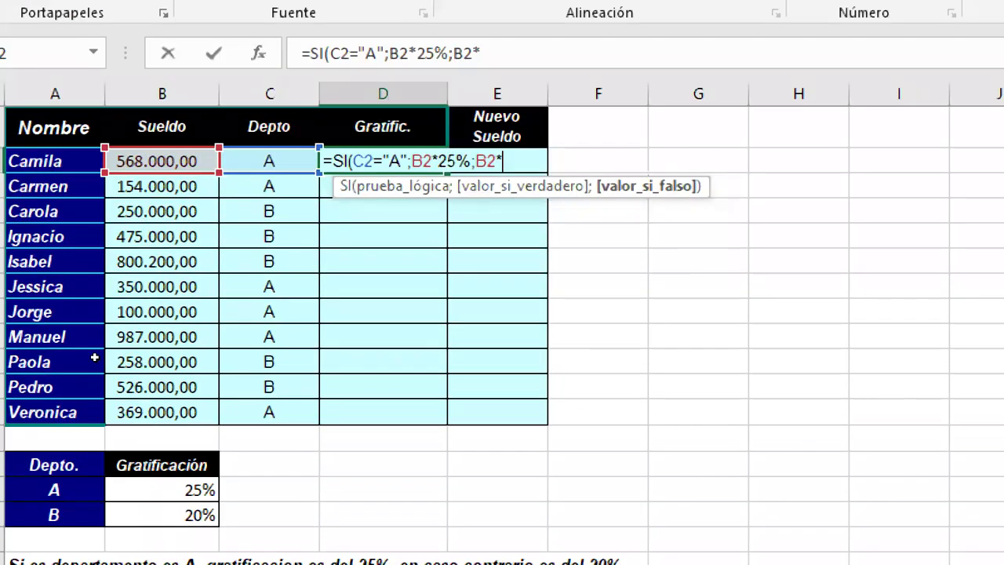
{"action": "type", "text": "20"}
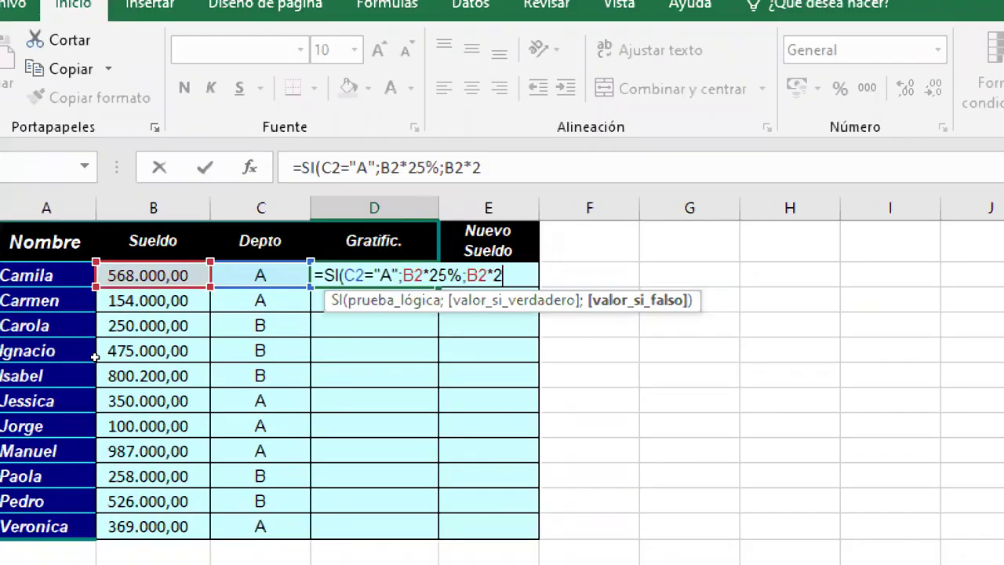
{"action": "type", "text": "%"}
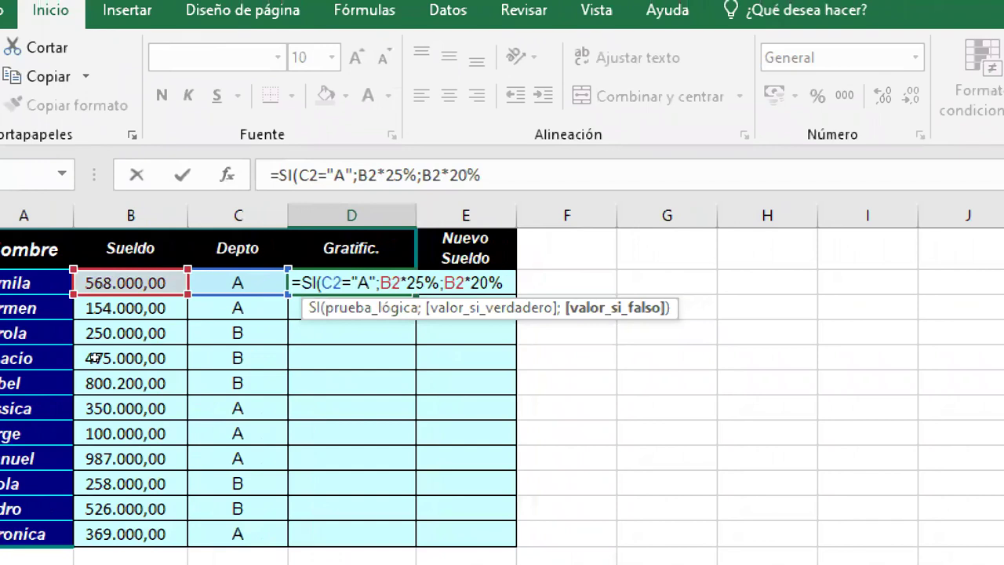
{"action": "type", "text": ")"}
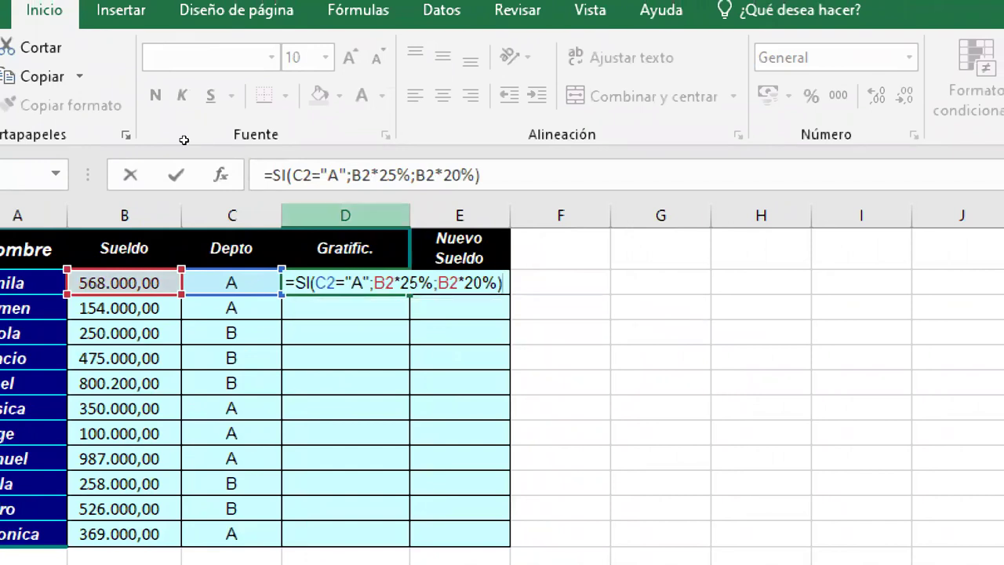
Review the logical test, value-if-true and value-if-false arguments in D2's formula, highlighting each in turn.
{"action": "left_click_drag", "start_coordinate": [315, 283], "coordinate": [434, 283]}
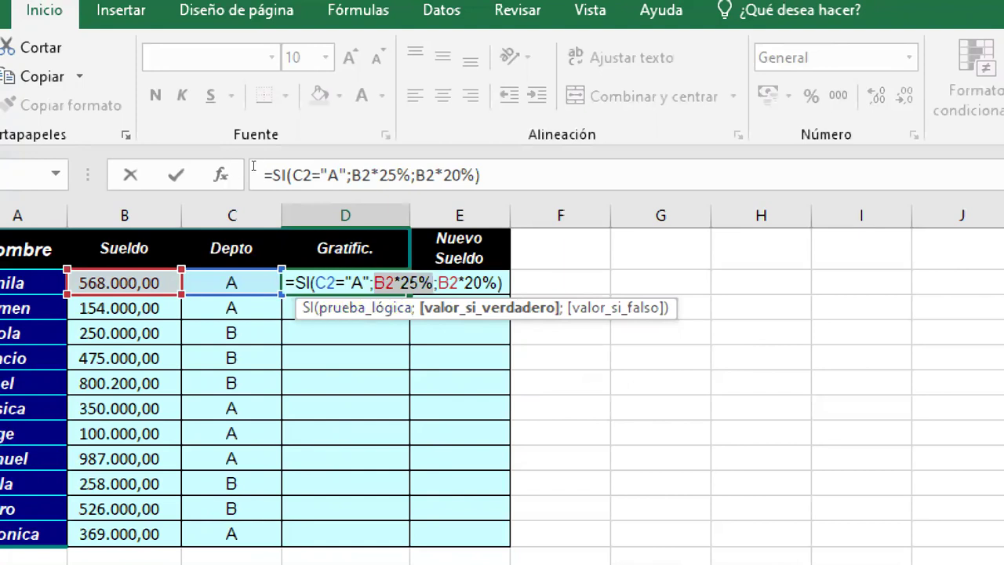
{"action": "key", "text": "Right"}
{"action": "key", "text": "Right"}
{"action": "key", "text": "shift+Right"}
{"action": "key", "text": "shift+Right"}
{"action": "key", "text": "shift+Right"}
{"action": "key", "text": "shift+Right"}
{"action": "key", "text": "shift+Right"}
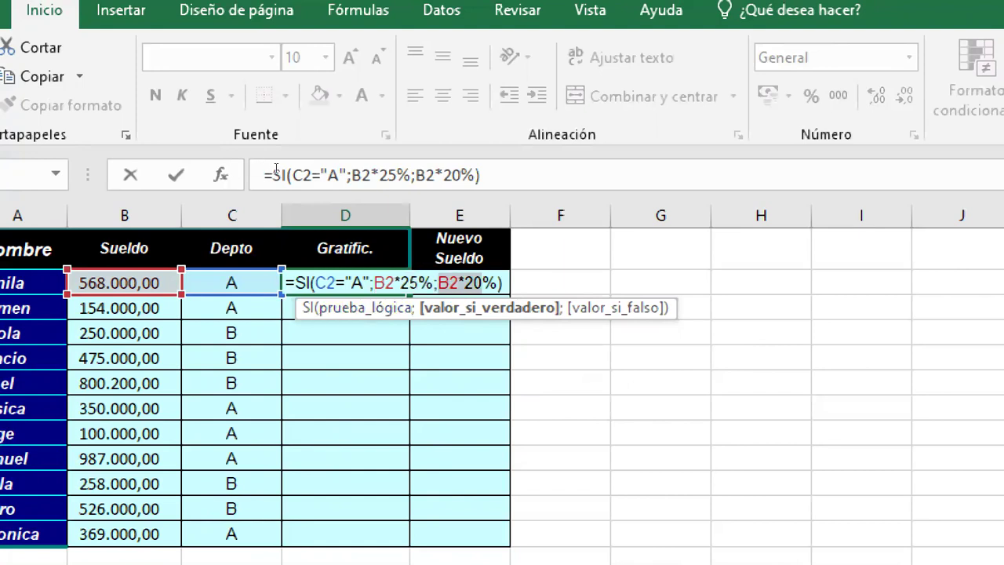
{"action": "key", "text": "shift+Right"}
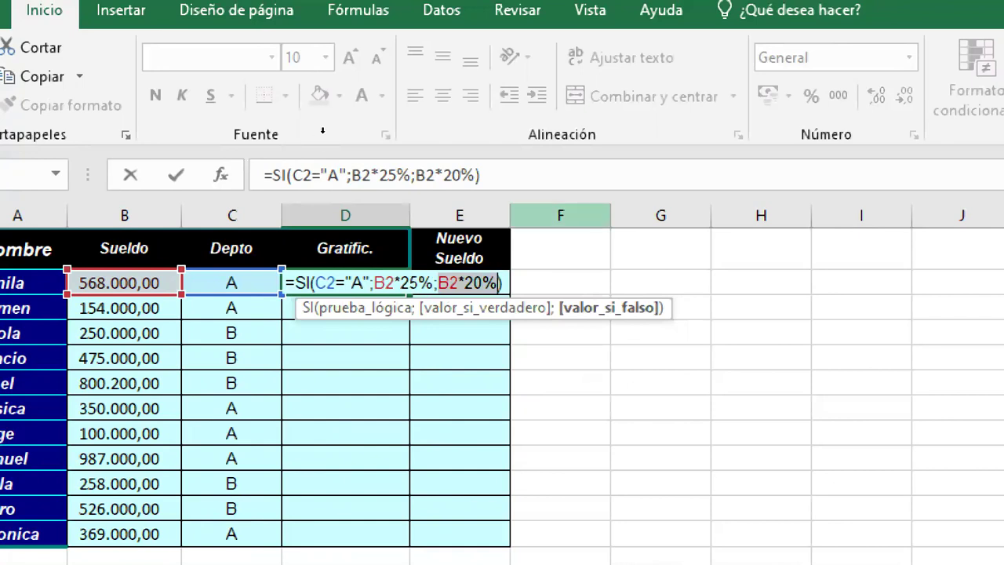
Enter the SI formula in D2 and fill it down the Gratific. column through D12.
{"action": "key", "text": "ctrl+Return"}
{"action": "key", "text": "Down"}
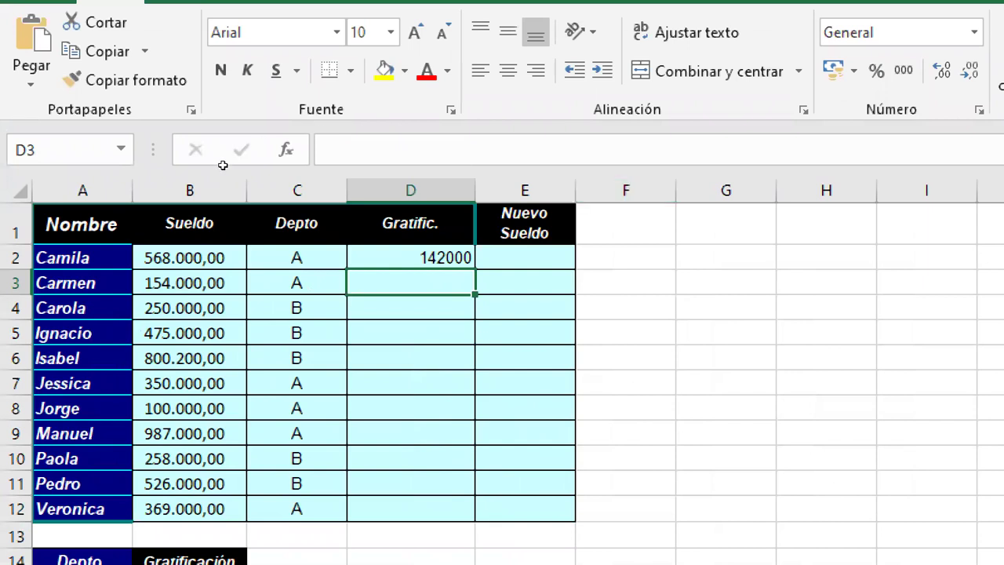
{"action": "key", "text": "Up"}
{"action": "key", "text": "shift+Down"}
{"action": "key", "text": "shift+Down"}
{"action": "key", "text": "shift+Down"}
{"action": "key", "text": "shift+Down"}
{"action": "key", "text": "shift+Down"}
{"action": "key", "text": "shift+Down"}
{"action": "key", "text": "shift+Down"}
{"action": "key", "text": "shift+Down"}
{"action": "key", "text": "shift+Down"}
{"action": "key", "text": "shift+Down"}
{"action": "key", "text": "ctrl+j"}
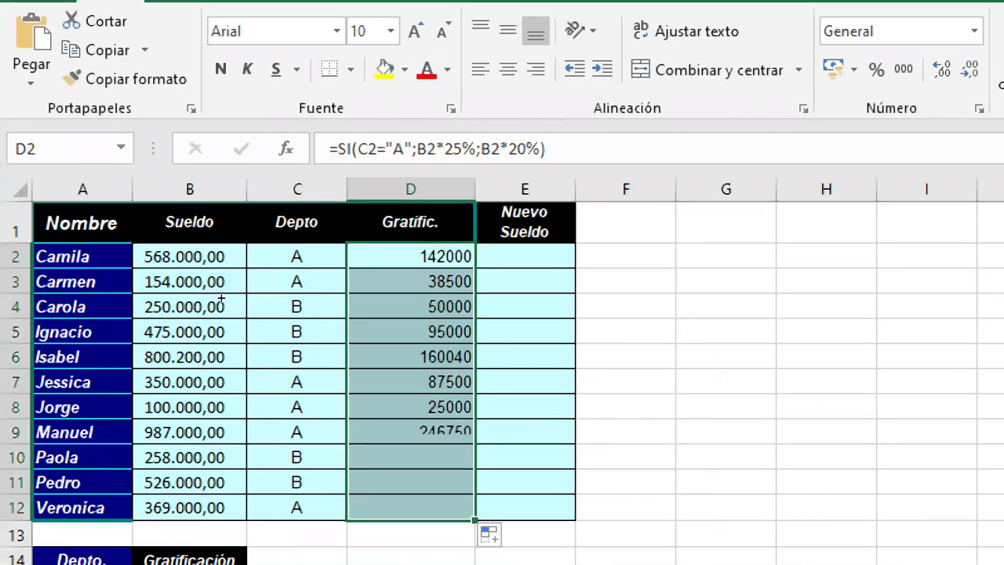
Review D2's completed SI formula in edit mode and close it without changes.
{"action": "key", "text": "Down"}
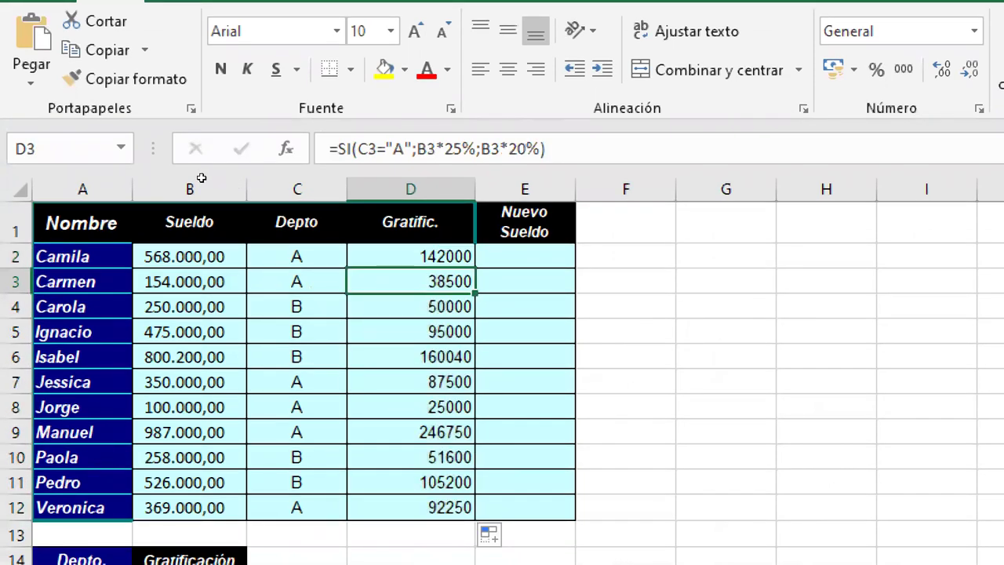
{"action": "key", "text": "Up"}
{"action": "key", "text": "F2"}
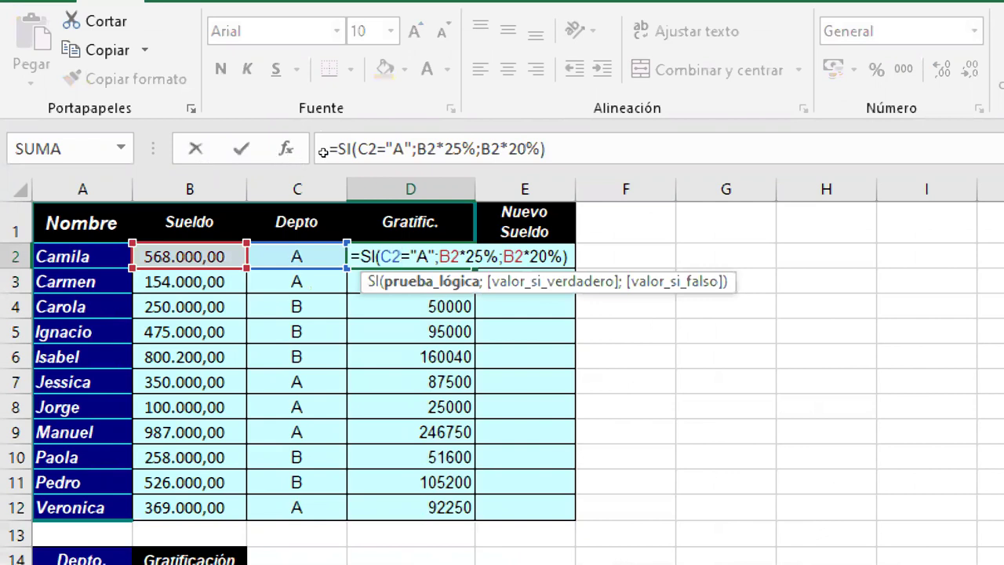
{"action": "left_click", "coordinate": [546, 148]}
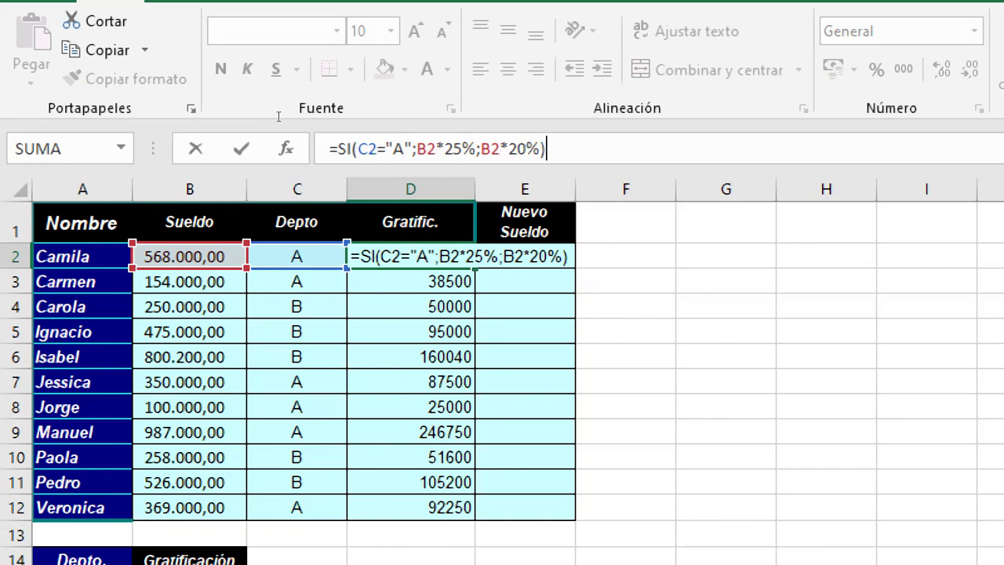
{"action": "key", "text": "Return"}
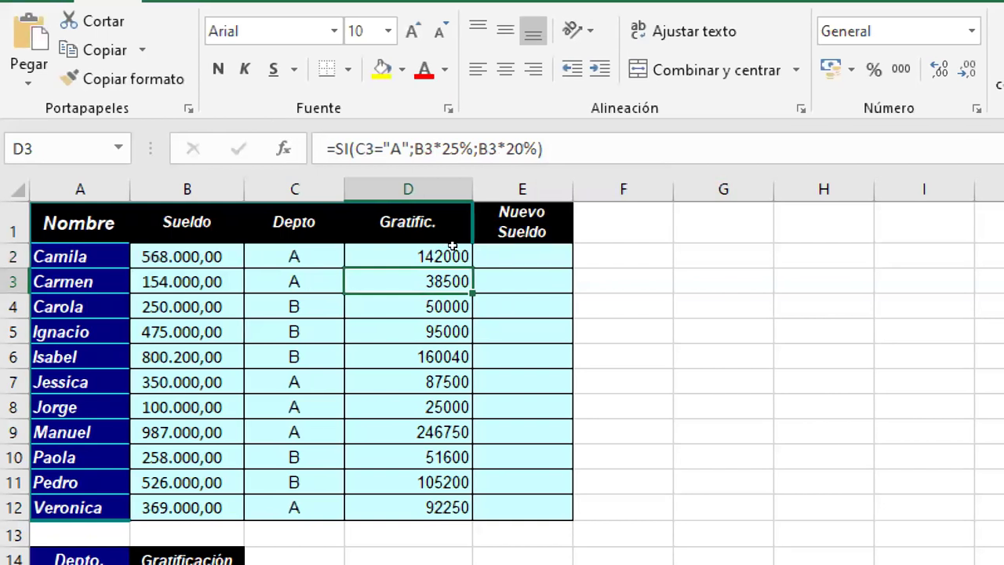
Check the copied gratification formulas down column D as far as D9.
{"action": "key", "text": "Down"}
{"action": "key", "text": "Down"}
{"action": "key", "text": "Down"}
{"action": "key", "text": "Down"}
{"action": "key", "text": "Down"}
{"action": "key", "text": "Down"}
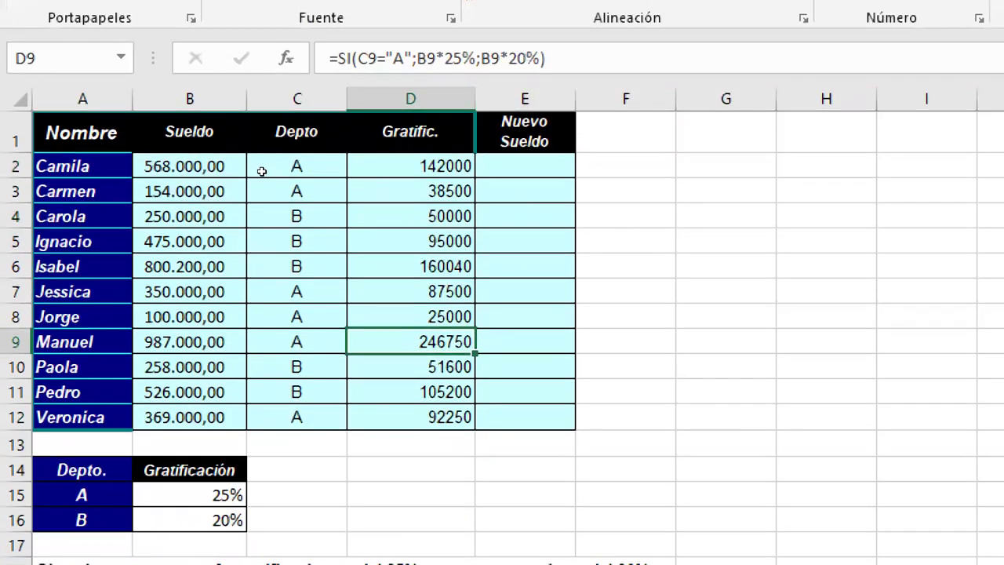
Start the Nuevo Sueldo formula in E2 with a reference to the salary in B2.
{"action": "left_click", "coordinate": [524, 168]}
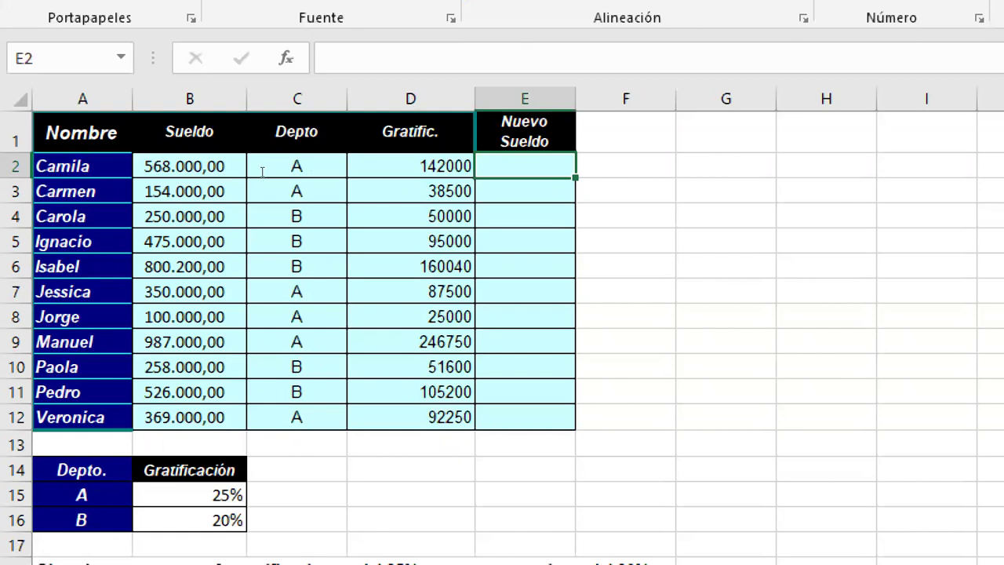
{"action": "key", "text": "F2"}
{"action": "type", "text": "="}
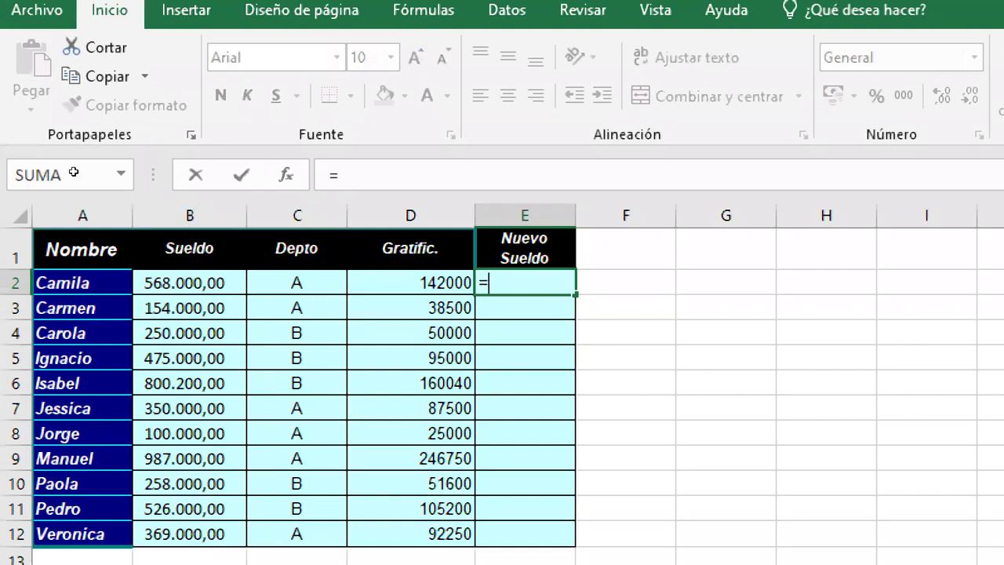
{"action": "key", "text": "Left"}
{"action": "key", "text": "Left"}
{"action": "key", "text": "Left"}
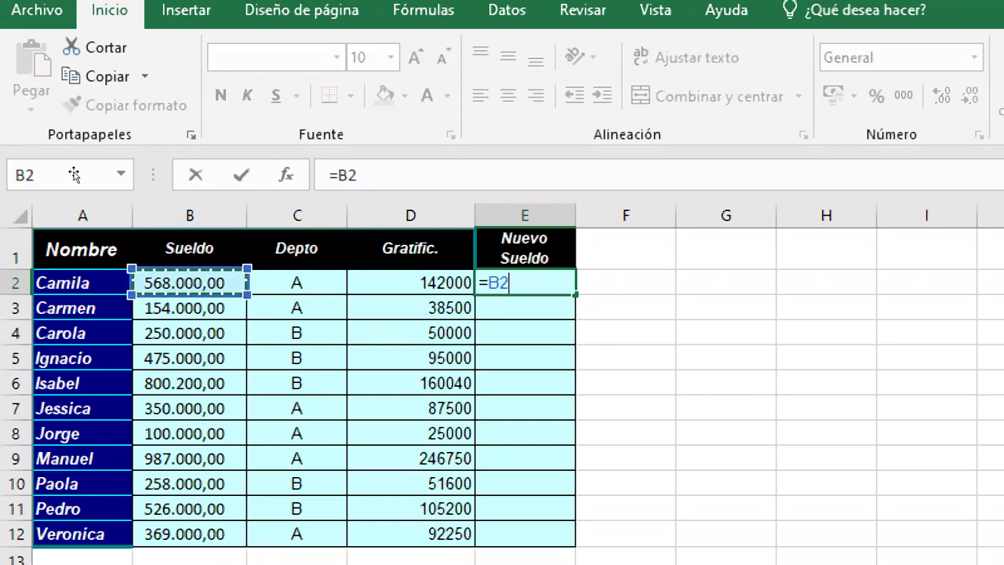
Complete the Nuevo Sueldo formula in E2 as =B2+D2.
{"action": "type", "text": "+"}
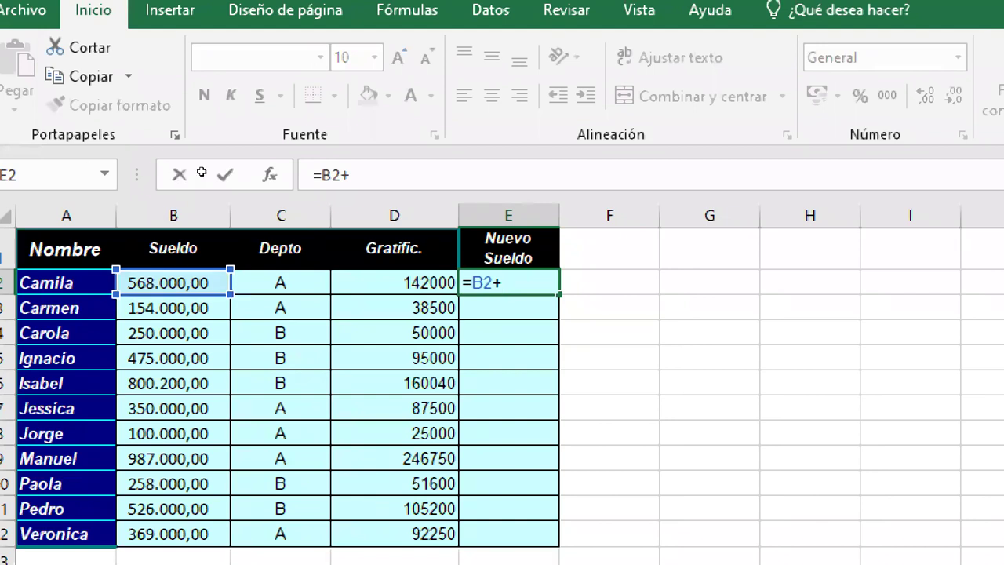
{"action": "key", "text": "Left"}
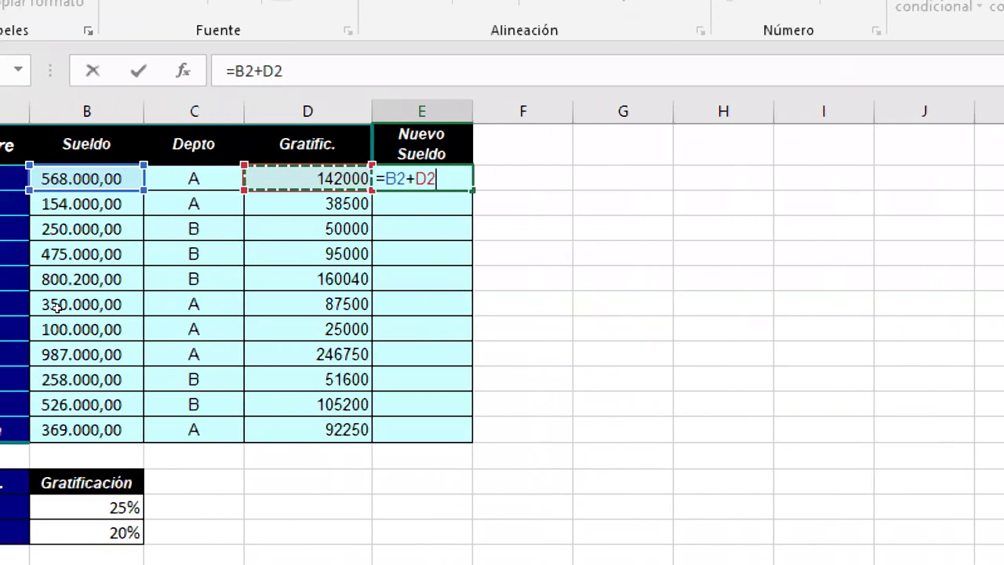
{"action": "key", "text": "Return"}
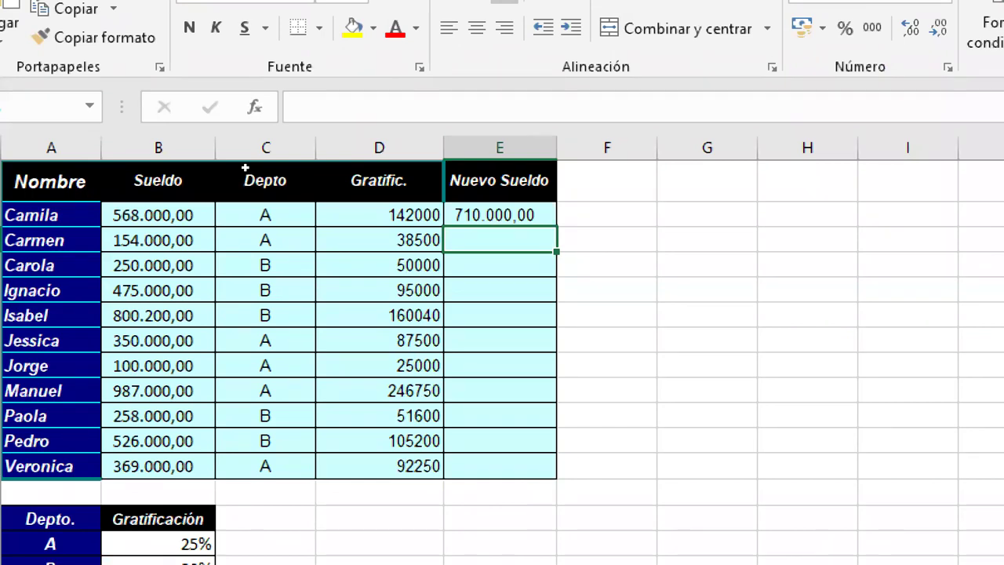
Fill the E2 formula down through E12 and widen column E so every amount fits.
{"action": "key", "text": "Up"}
{"action": "key", "text": "shift+Down"}
{"action": "key", "text": "shift+Down"}
{"action": "key", "text": "shift+Down"}
{"action": "key", "text": "shift+Down"}
{"action": "key", "text": "shift+Down"}
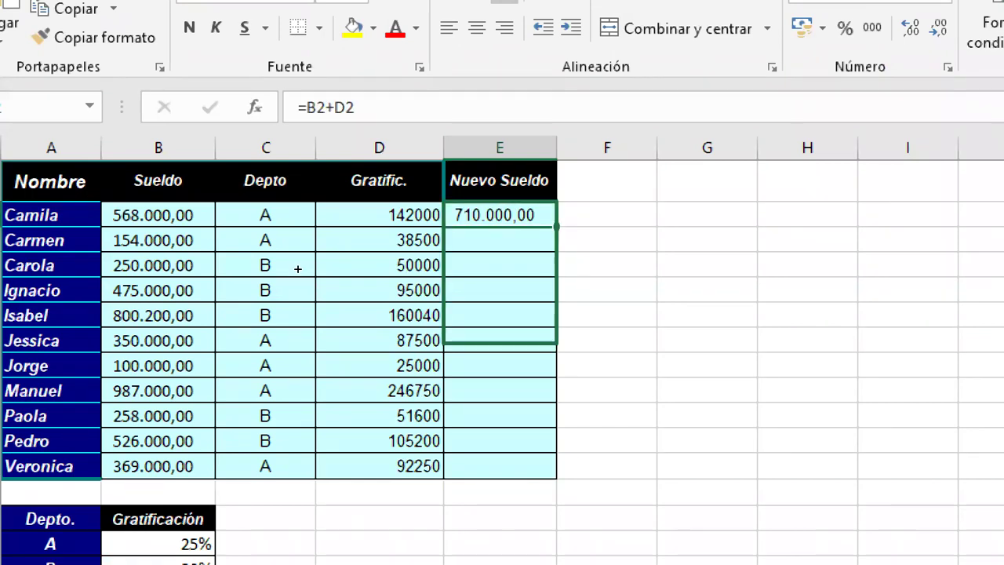
{"action": "key", "text": "shift+Down"}
{"action": "key", "text": "shift+Down"}
{"action": "key", "text": "shift+Down"}
{"action": "key", "text": "shift+Down"}
{"action": "key", "text": "shift+Down"}
{"action": "key", "text": "ctrl+j"}
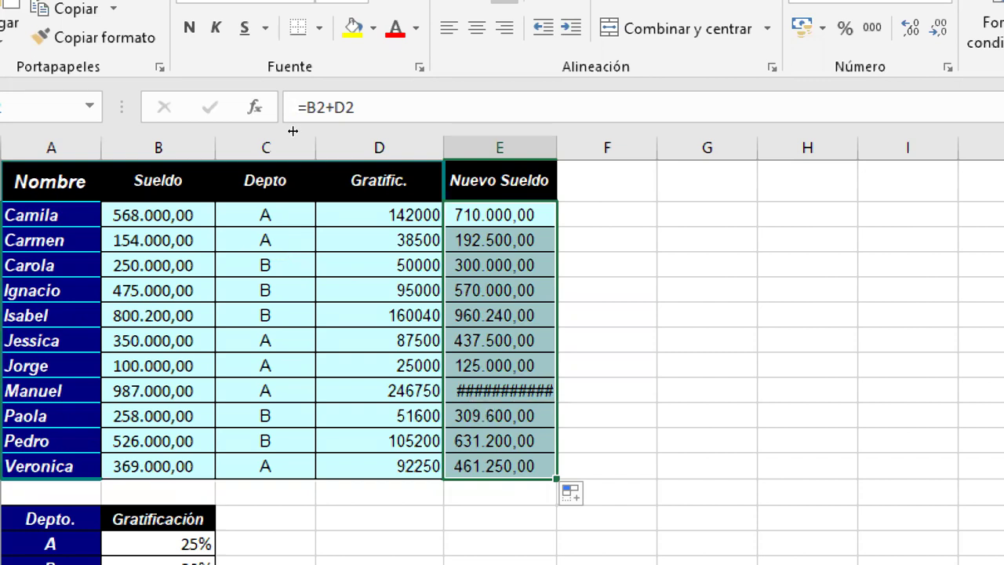
{"action": "left_click_drag", "start_coordinate": [557, 148], "coordinate": [572, 148]}
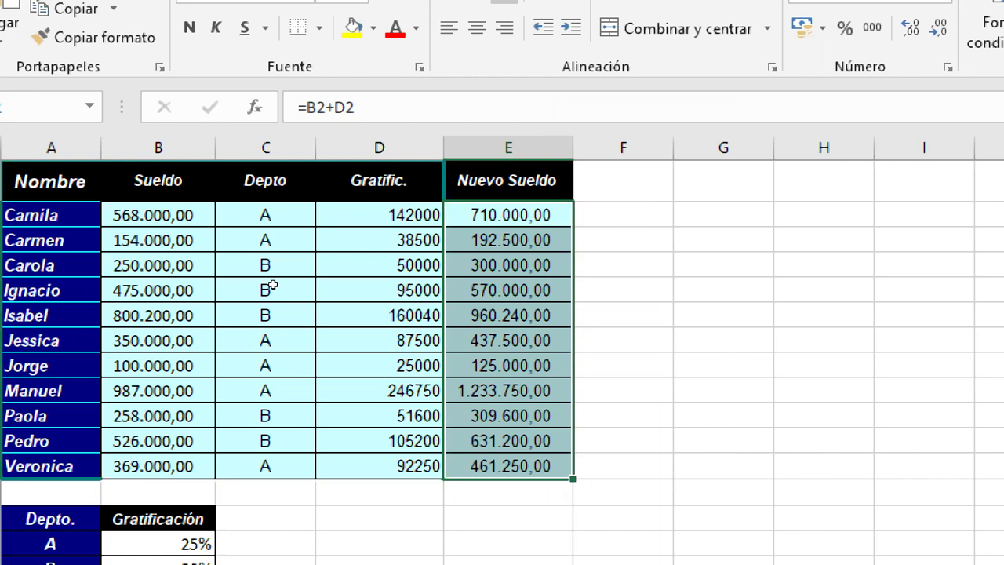
{"action": "left_click_drag", "start_coordinate": [379, 215], "coordinate": [379, 466]}
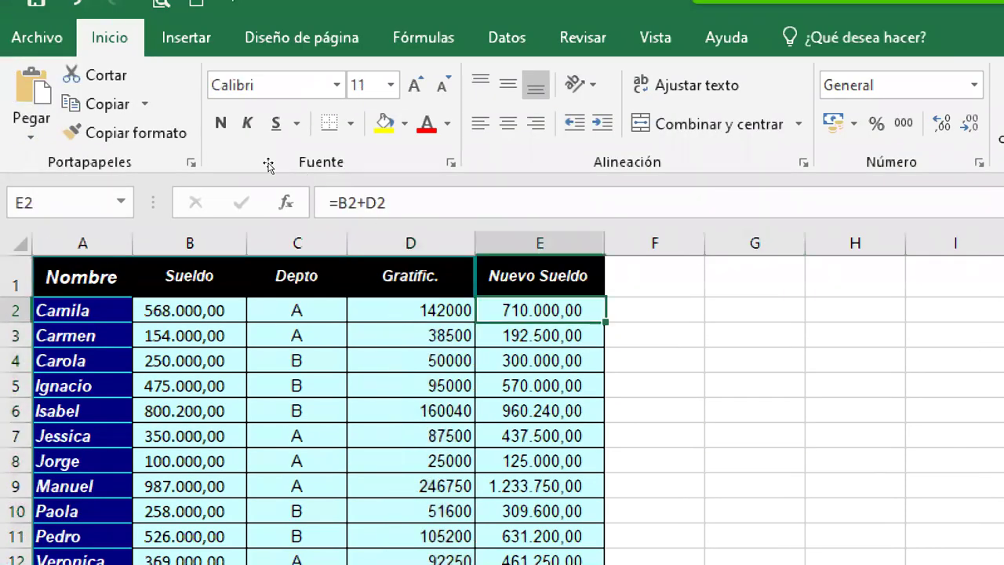
Examine the Nuevo Sueldo formulas cell by cell from E2 down to E11.
{"action": "key", "text": "F2"}
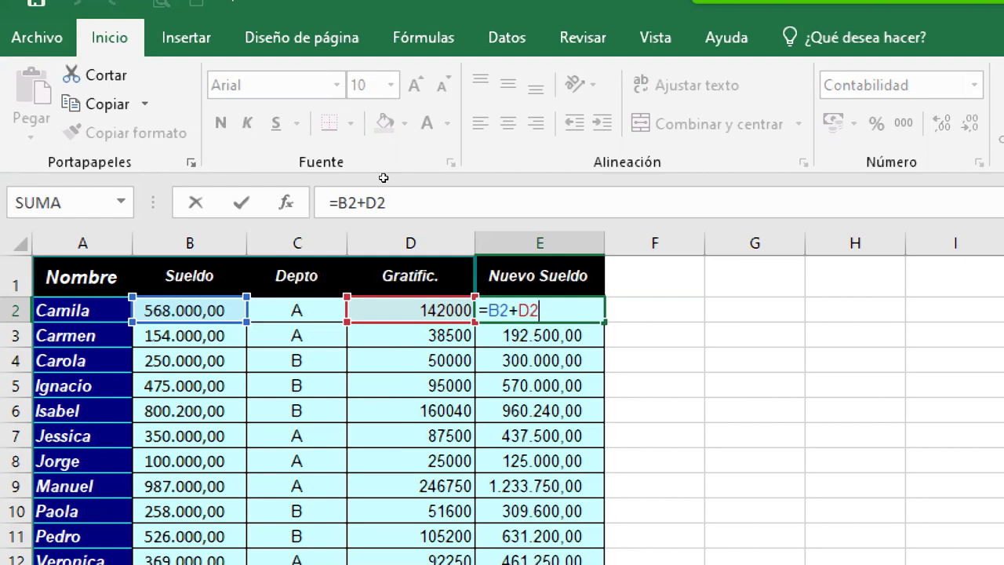
{"action": "key", "text": "Return"}
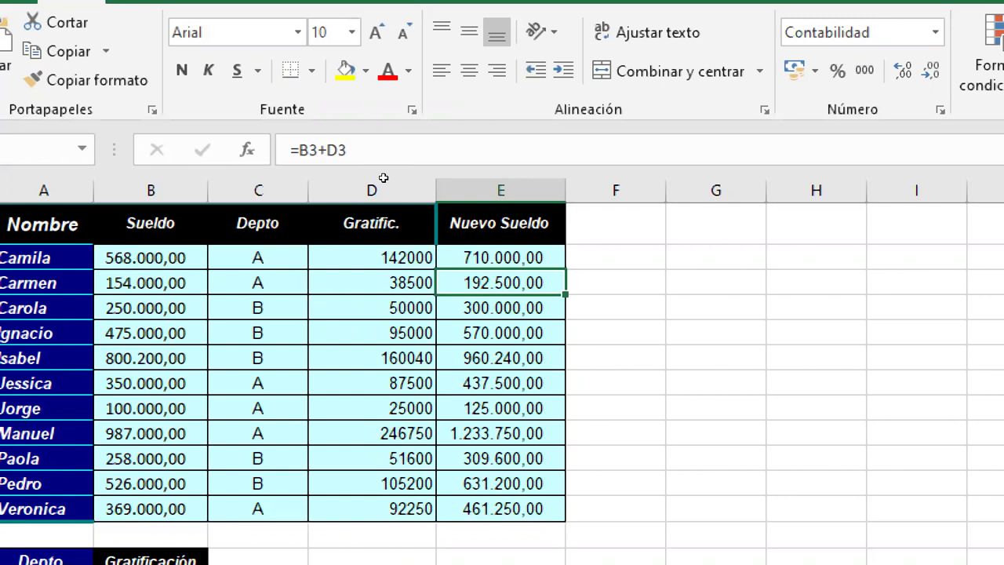
{"action": "key", "text": "Down"}
{"action": "key", "text": "Down"}
{"action": "key", "text": "Down"}
{"action": "key", "text": "Down"}
{"action": "key", "text": "Down"}
{"action": "key", "text": "Down"}
{"action": "key", "text": "Down"}
{"action": "key", "text": "Down"}
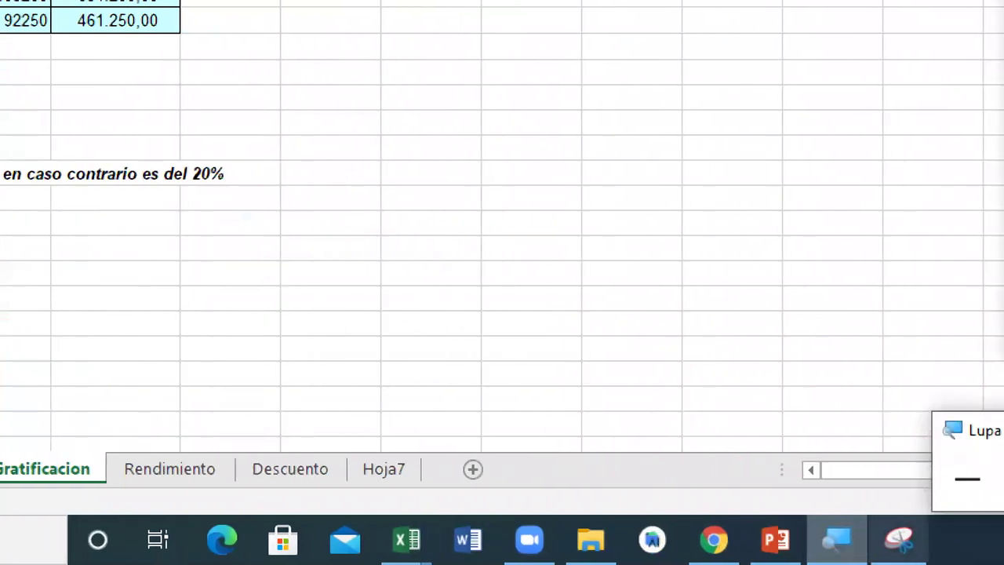
Reset the screen magnification to 100% and capture the Zoom participants window with the Snipping Tool.
{"action": "left_click", "coordinate": [967, 478]}
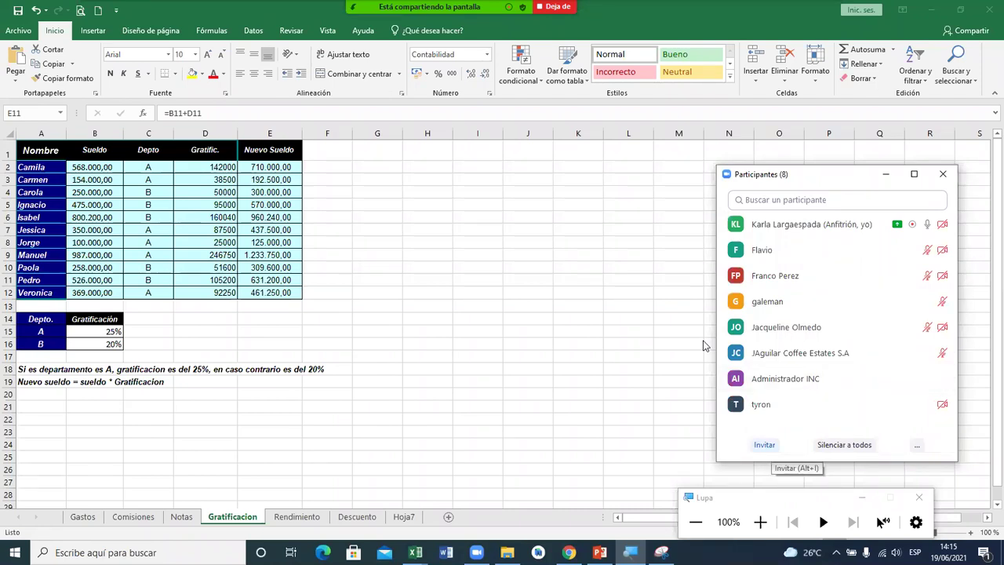
{"action": "mouse_move", "coordinate": [569, 552]}
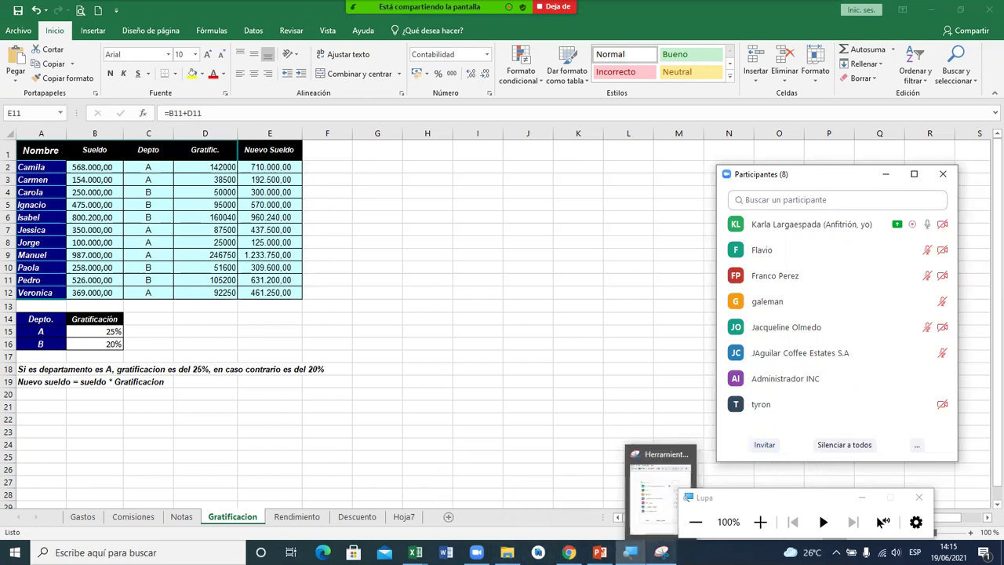
{"action": "left_click", "coordinate": [662, 552]}
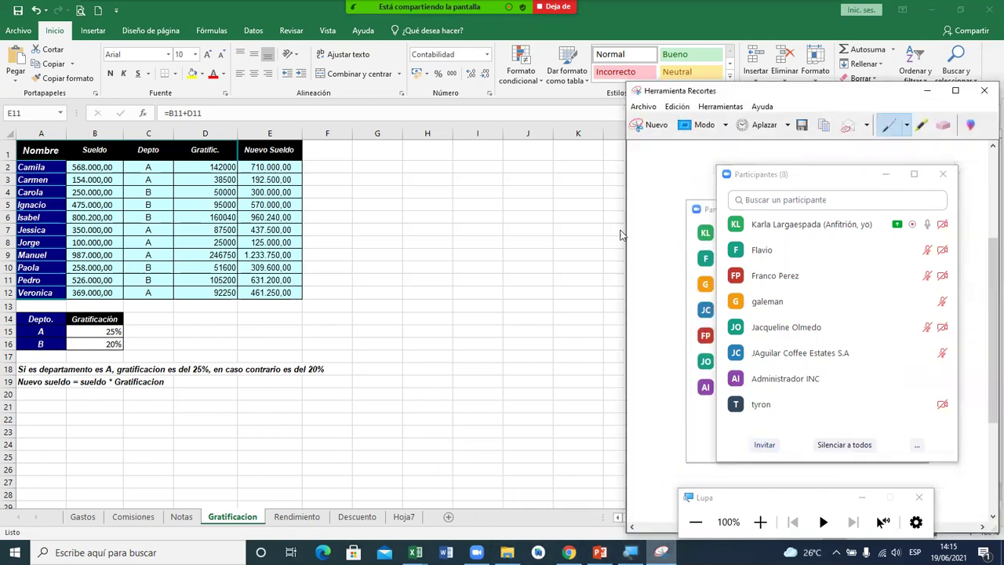
{"action": "left_click", "coordinate": [660, 125]}
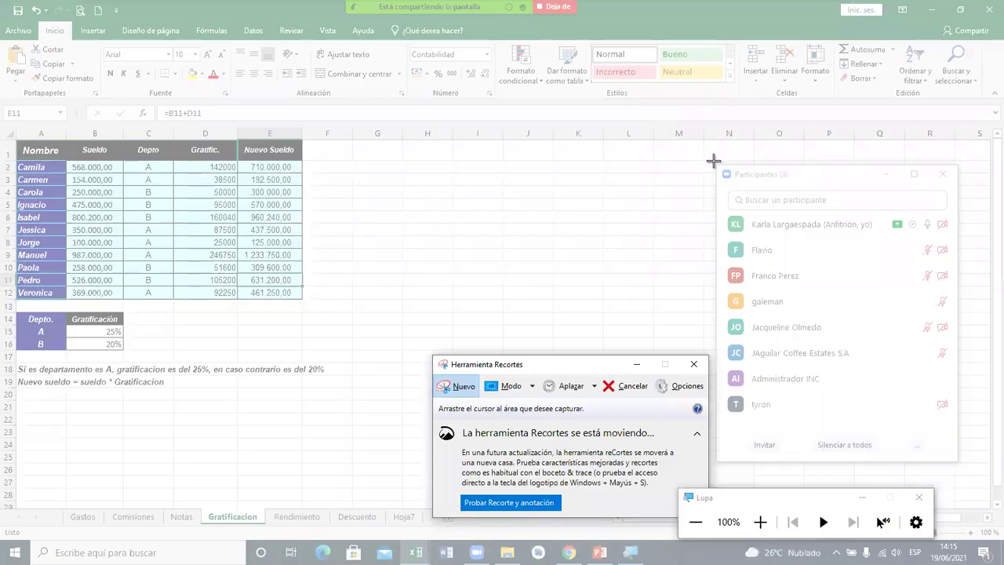
{"action": "left_click_drag", "start_coordinate": [715, 161], "coordinate": [959, 463]}
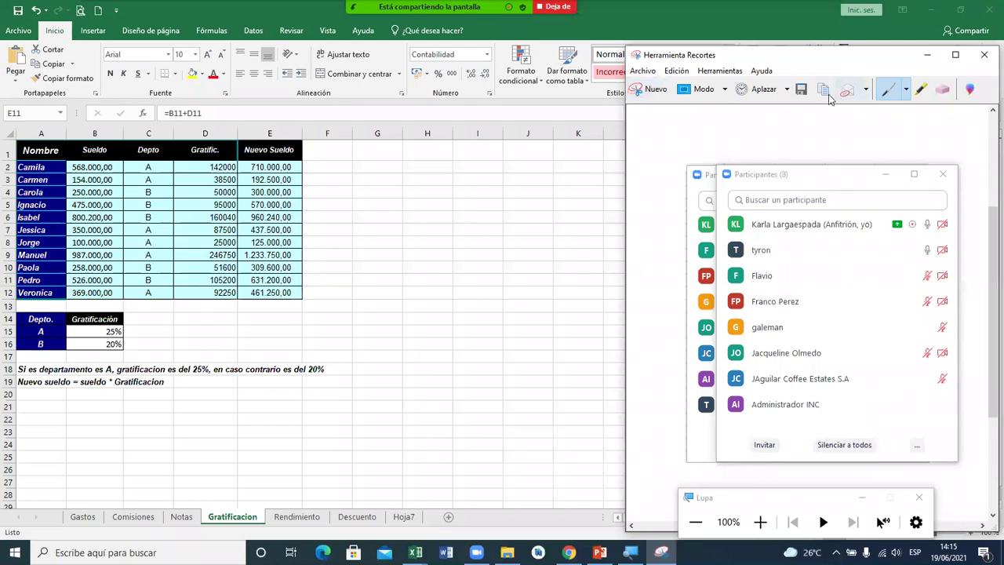
{"action": "left_click", "coordinate": [928, 54]}
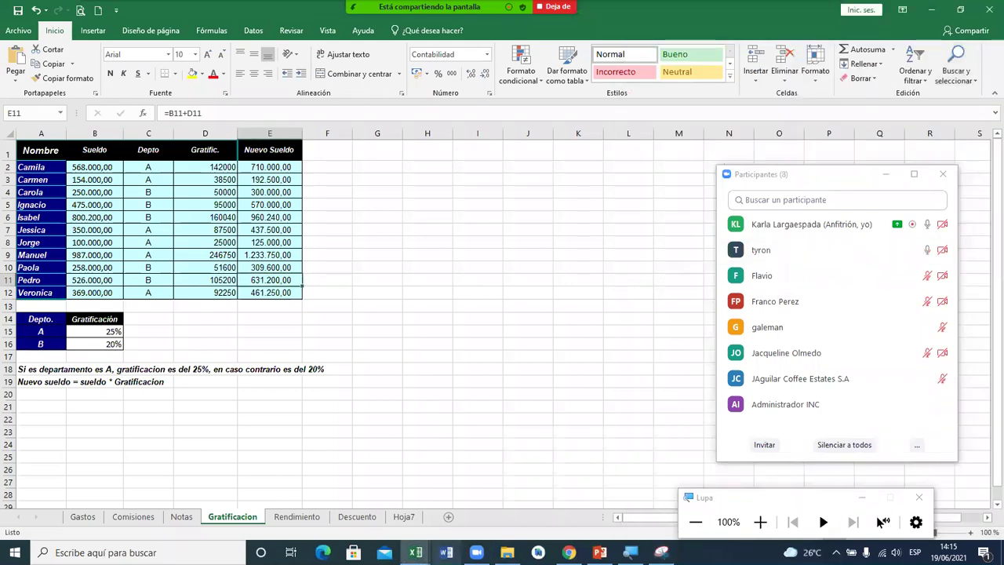
In the attendance workbook, replace the old participants image with the new capture and place it beside the attendance table.
{"action": "mouse_move", "coordinate": [415, 552]}
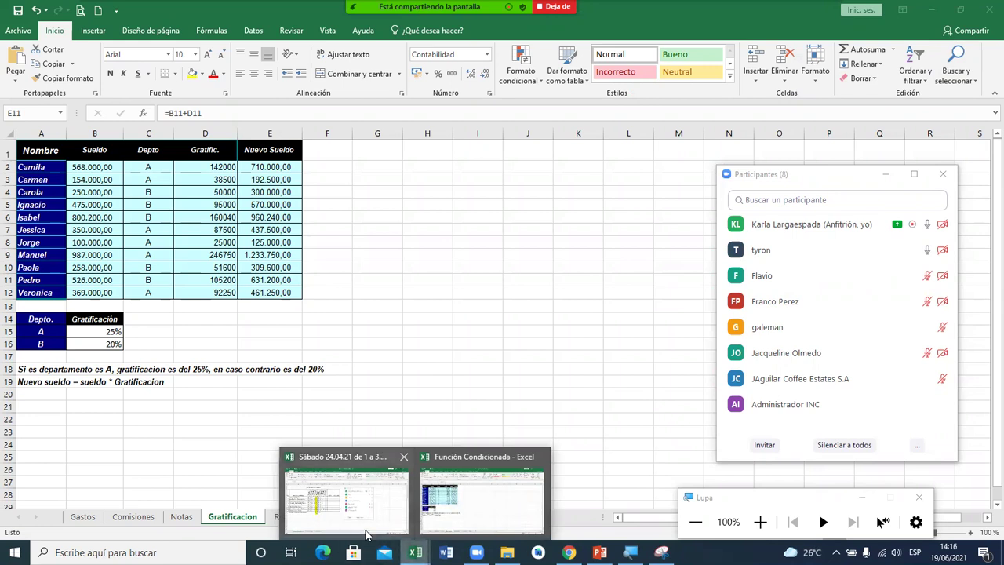
{"action": "left_click", "coordinate": [348, 495]}
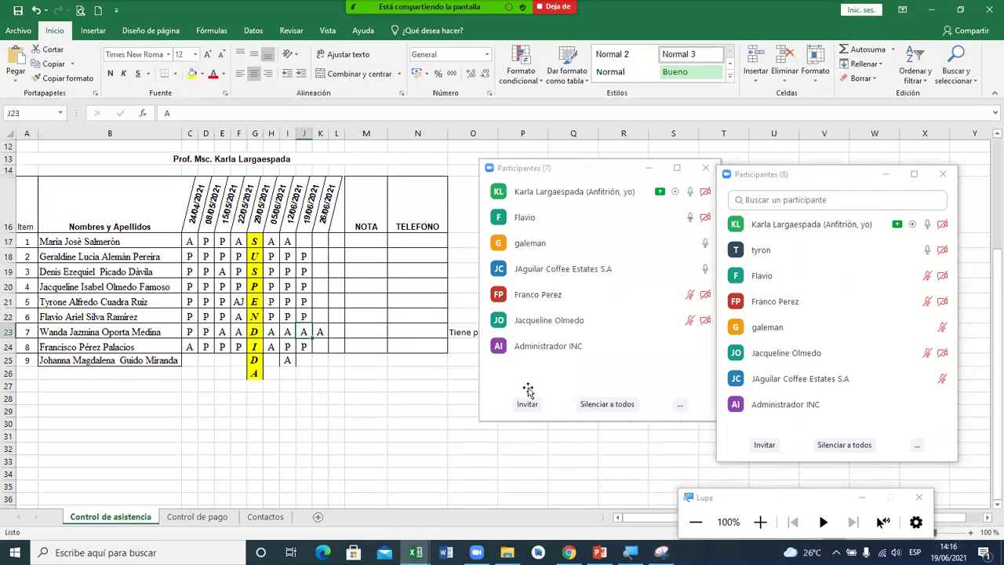
{"action": "left_click", "coordinate": [557, 391]}
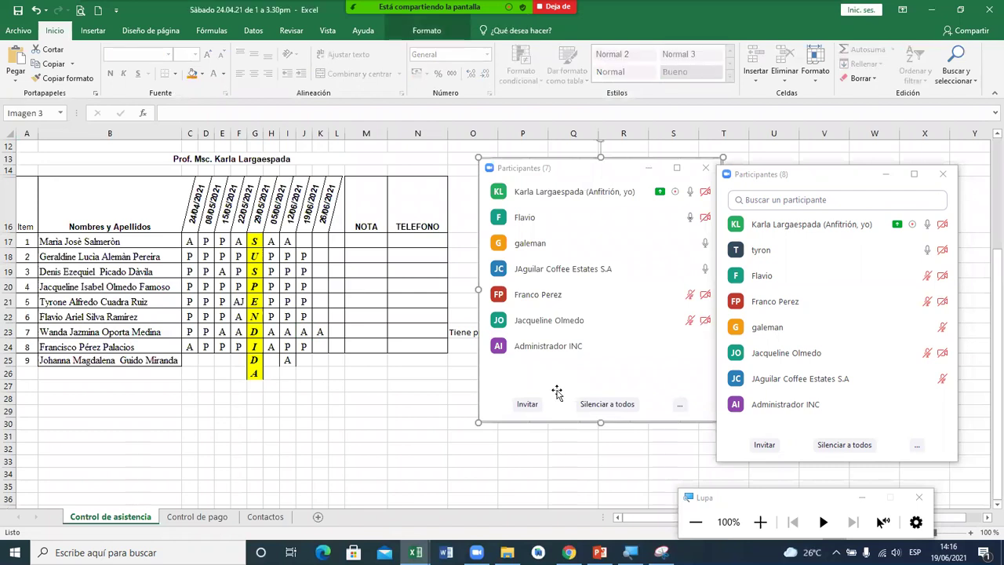
{"action": "key", "text": "Delete"}
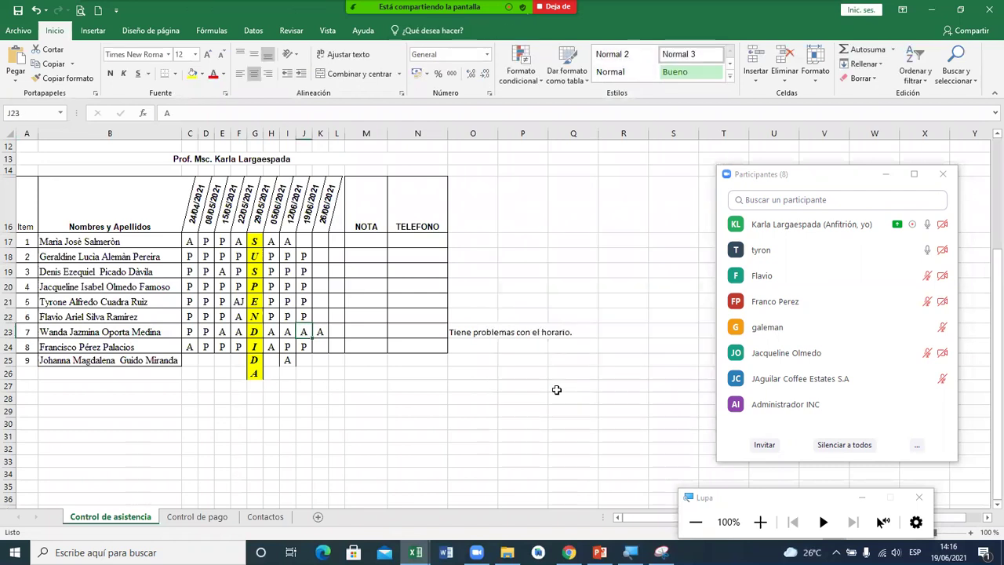
{"action": "key", "text": "ctrl+v"}
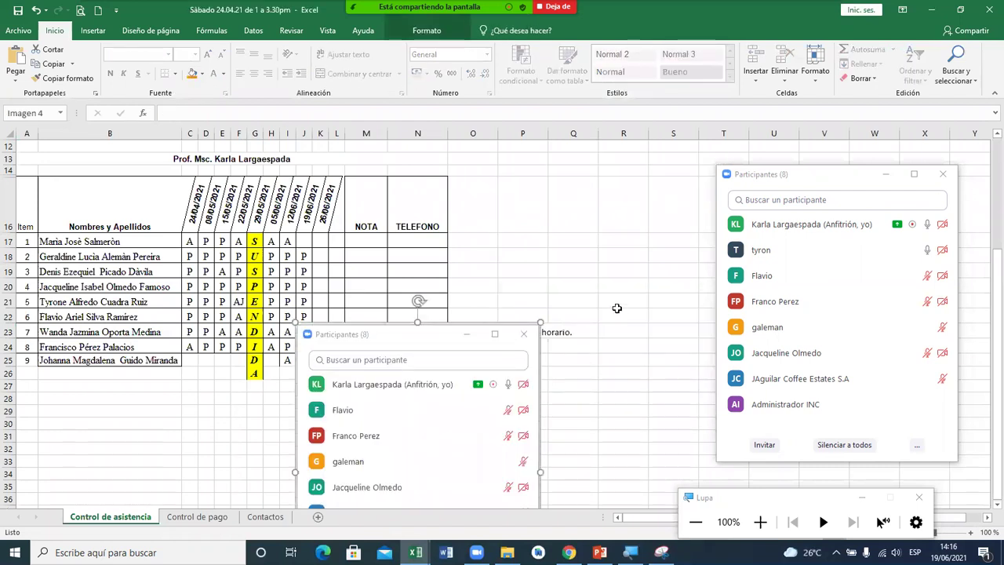
{"action": "left_click_drag", "start_coordinate": [438, 333], "coordinate": [623, 174]}
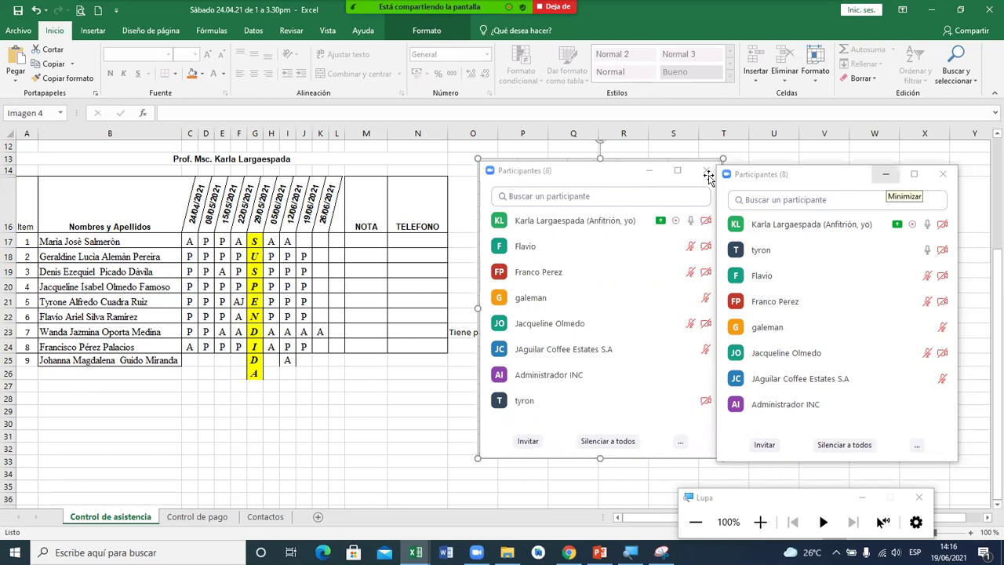
Return to the Función Condicionada workbook and open its Rendimiento sheet.
{"action": "left_click", "coordinate": [432, 541]}
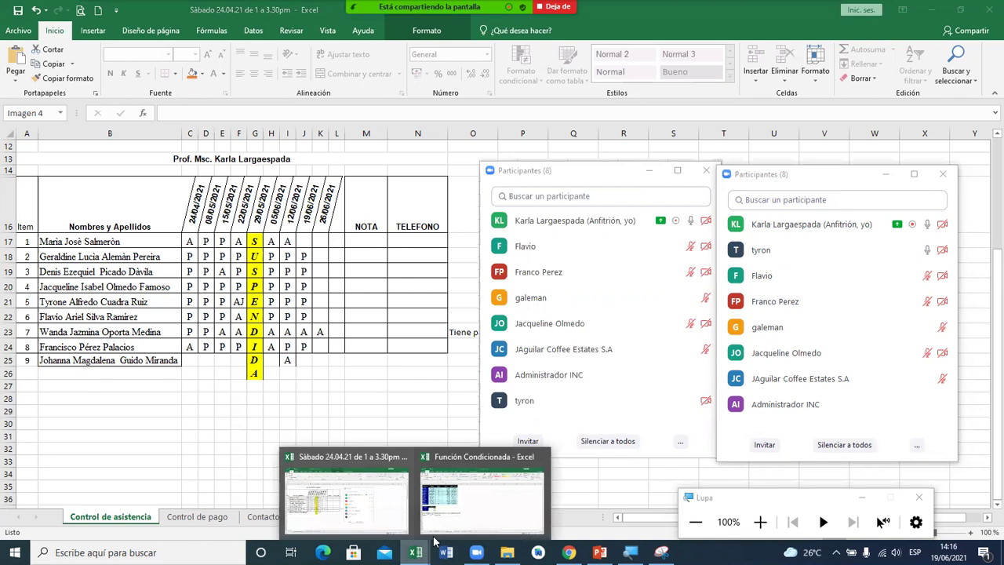
{"action": "left_click", "coordinate": [458, 505]}
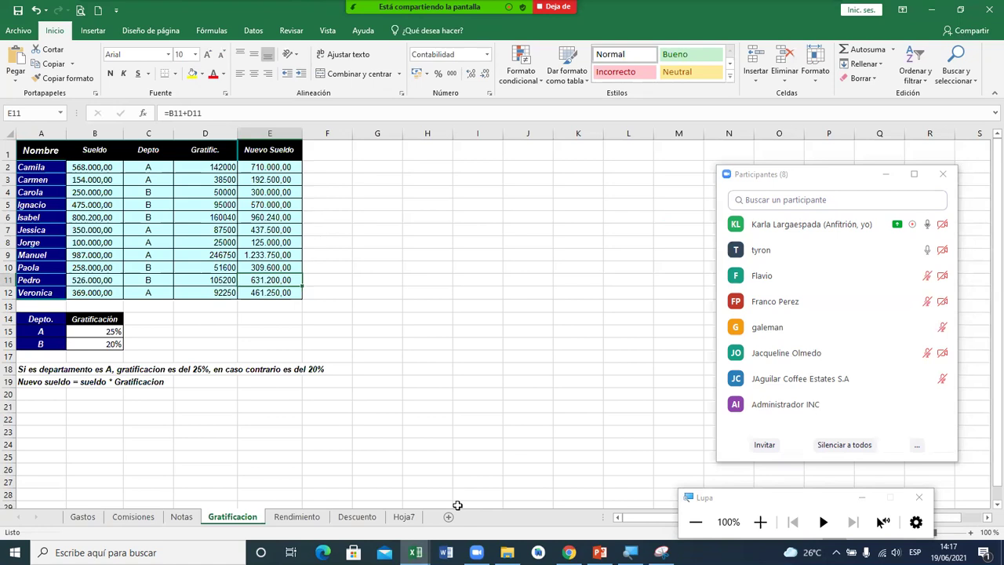
{"action": "left_click", "coordinate": [314, 522]}
{"action": "left_click", "coordinate": [267, 214]}
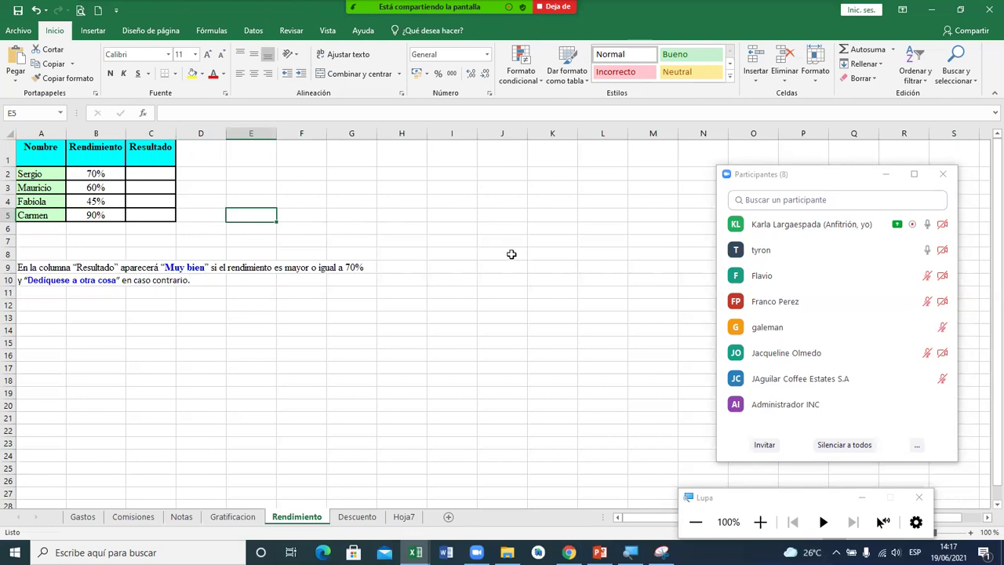
Minimize the magnifier window and enlarge the Rendimiento sheet's zoom to 180%.
{"action": "left_click", "coordinate": [861, 508]}
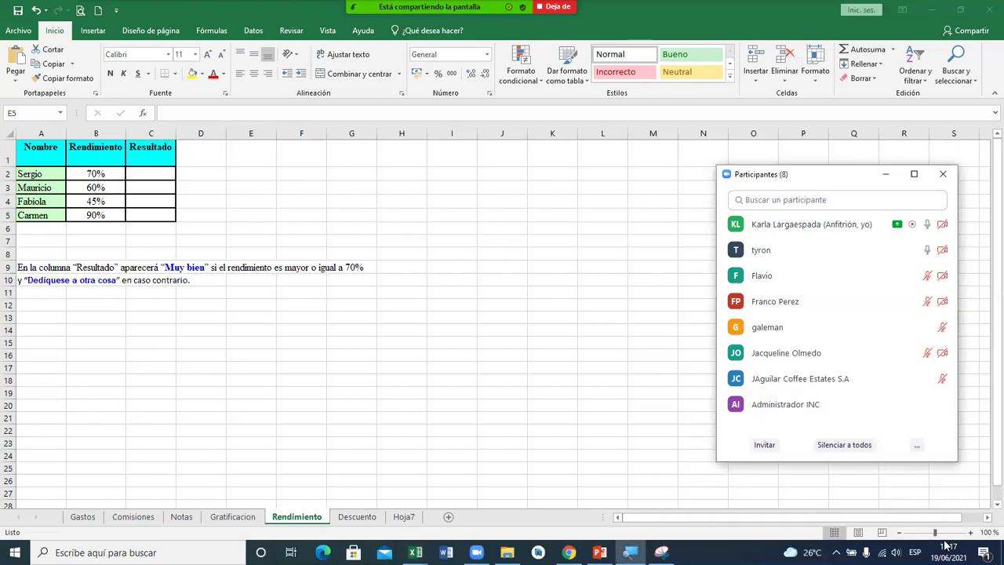
{"action": "left_click", "coordinate": [973, 534]}
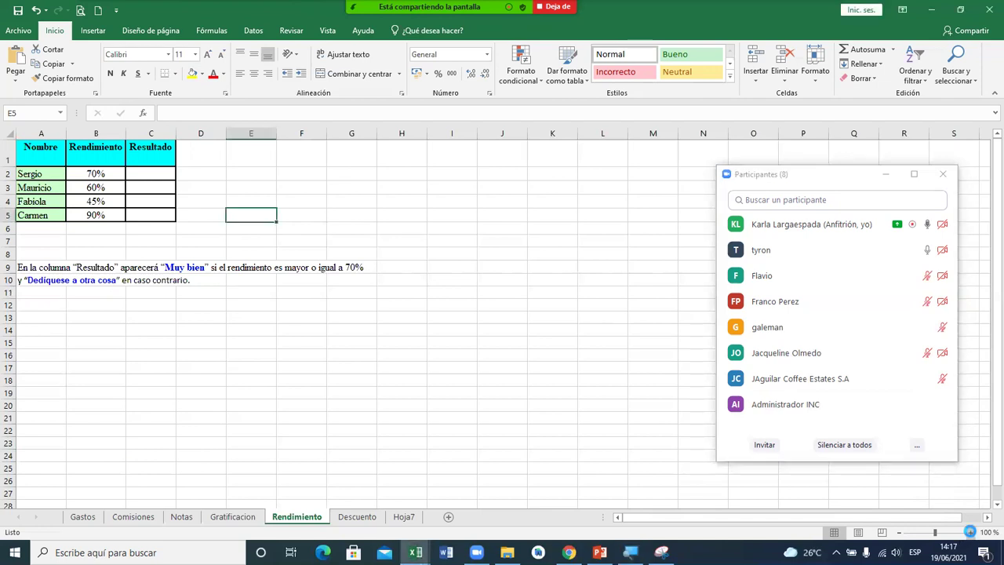
{"action": "left_click", "coordinate": [973, 535]}
{"action": "left_click", "coordinate": [973, 534]}
{"action": "left_click", "coordinate": [973, 534]}
{"action": "left_click", "coordinate": [973, 534]}
{"action": "left_click", "coordinate": [973, 535]}
{"action": "left_click", "coordinate": [973, 535]}
{"action": "left_click", "coordinate": [973, 534]}
{"action": "left_click", "coordinate": [973, 534]}
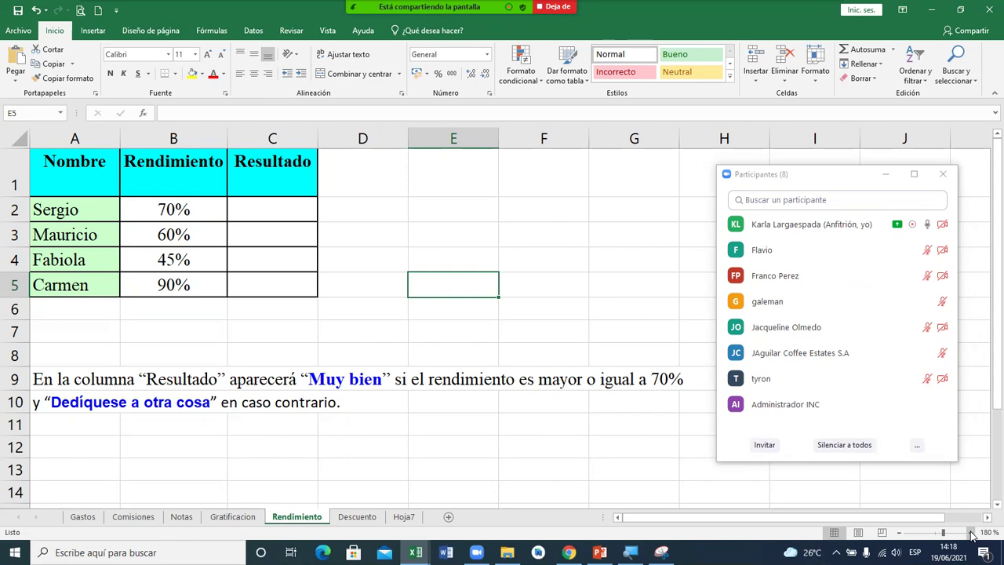
Begin an SI formula in C2 of the Resultado column with B2 in its logical test.
{"action": "left_click", "coordinate": [290, 211]}
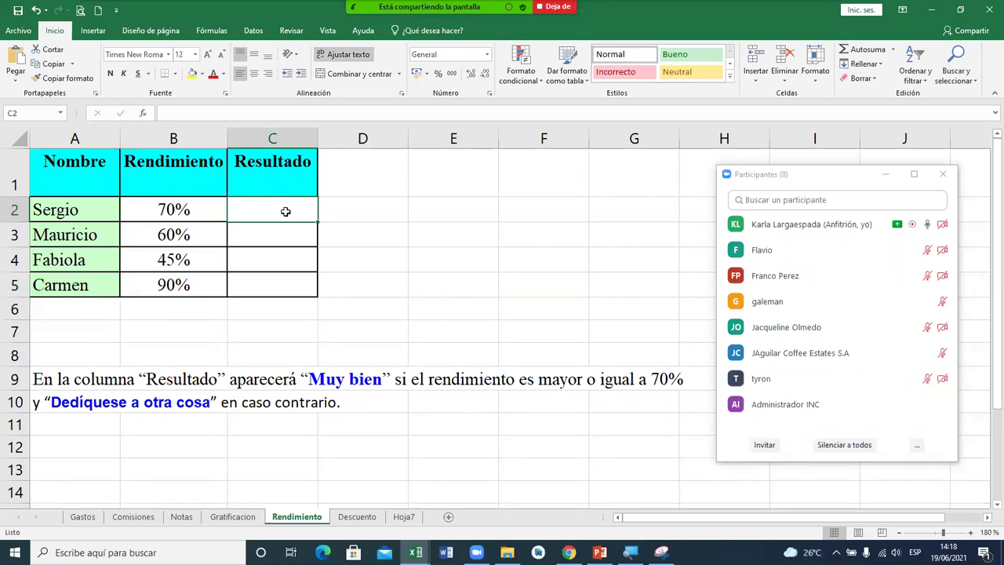
{"action": "type", "text": "=si"}
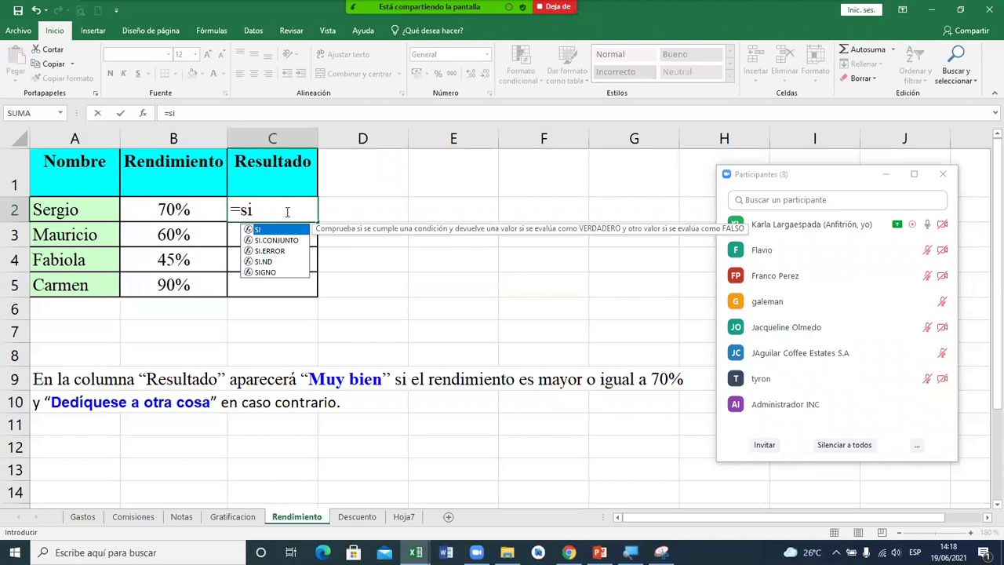
{"action": "key", "text": "Tab"}
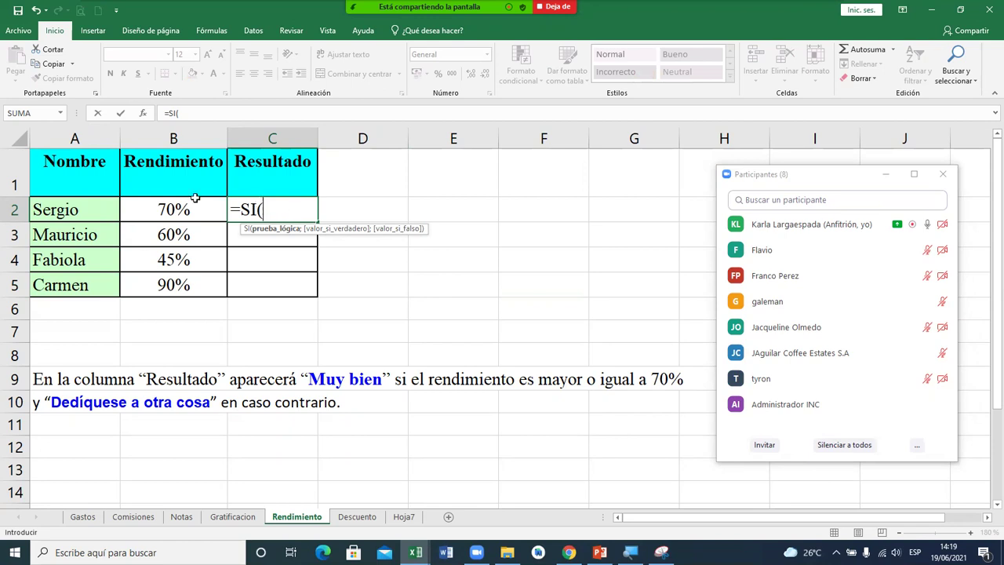
{"action": "left_click", "coordinate": [171, 209]}
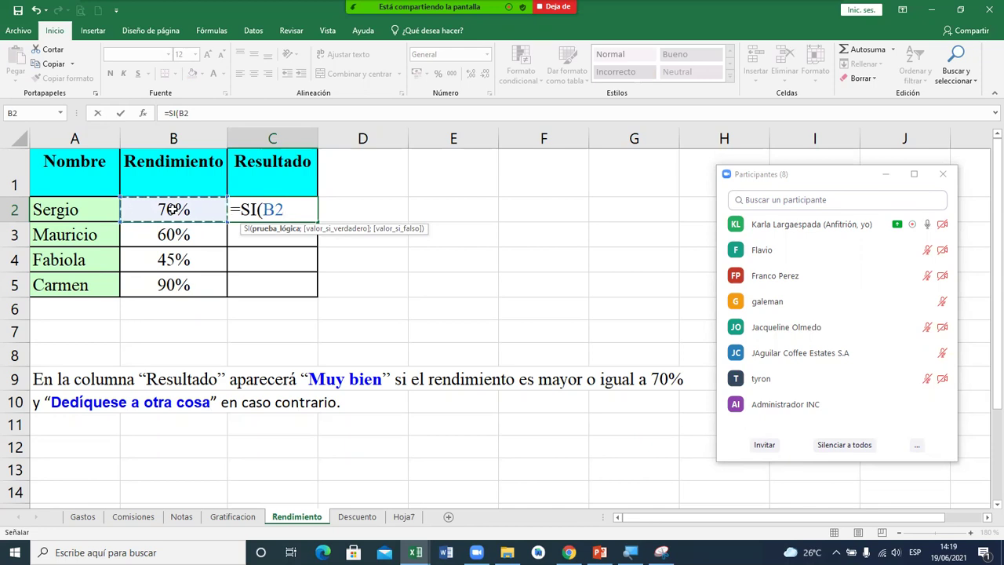
{"action": "type", "text": "<"}
{"action": "key", "text": "BackSpace"}
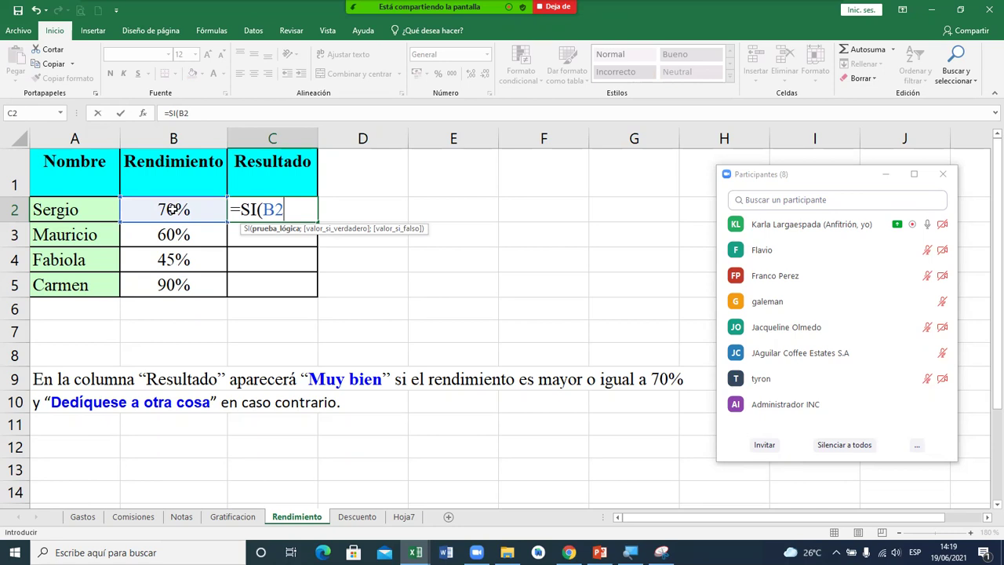
{"action": "key", "text": "super"}
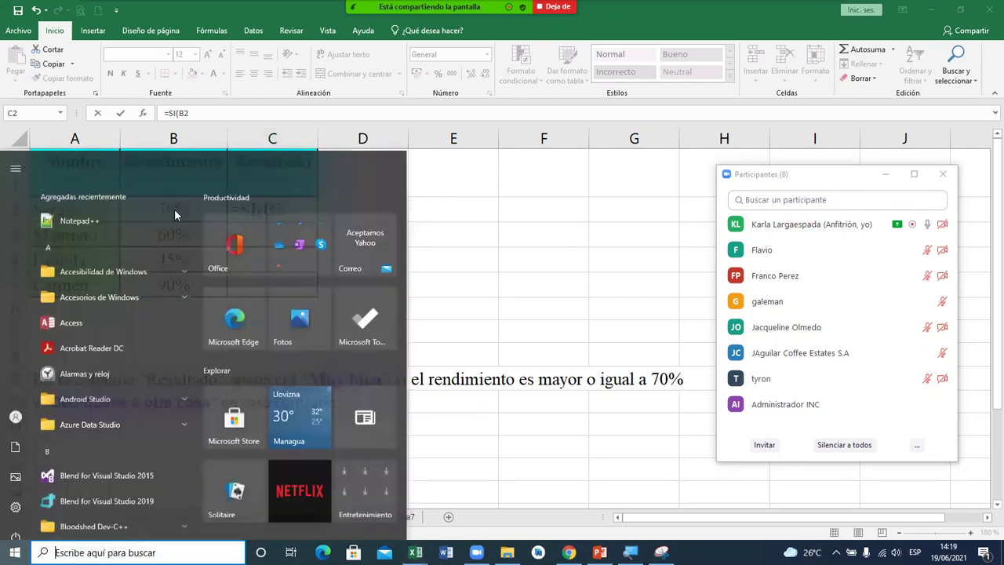
{"action": "left_click", "coordinate": [175, 209]}
{"action": "left_click", "coordinate": [175, 209]}
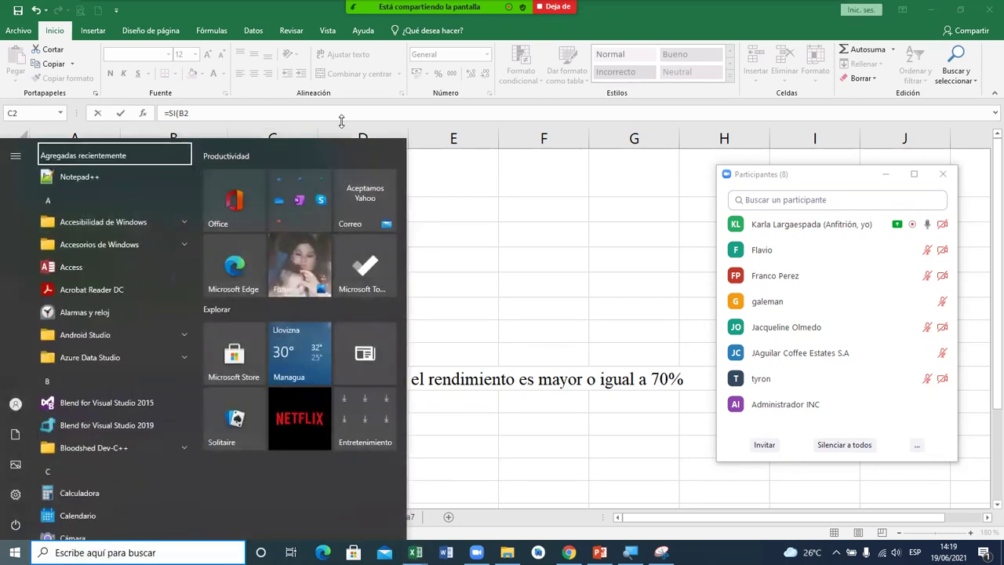
{"action": "left_click", "coordinate": [439, 166]}
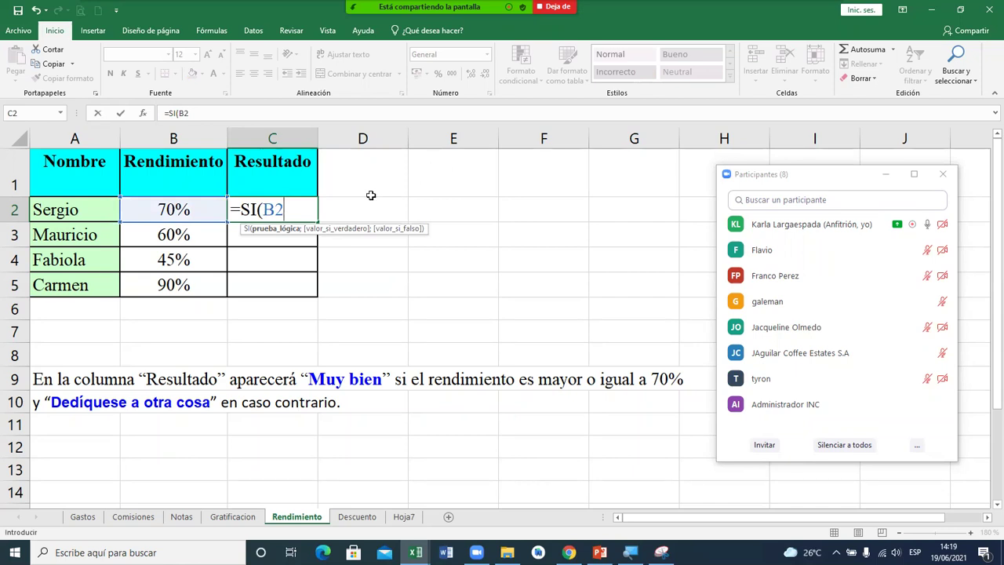
{"action": "type", "text": ">=50"}
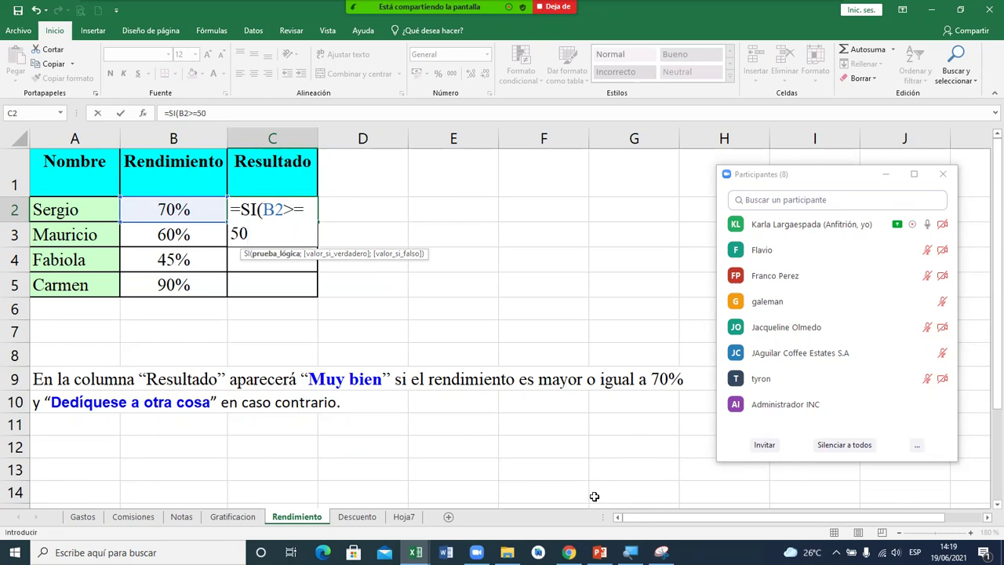
{"action": "type", "text": "vb¿Resultado"}
{"action": "key", "text": "Escape"}
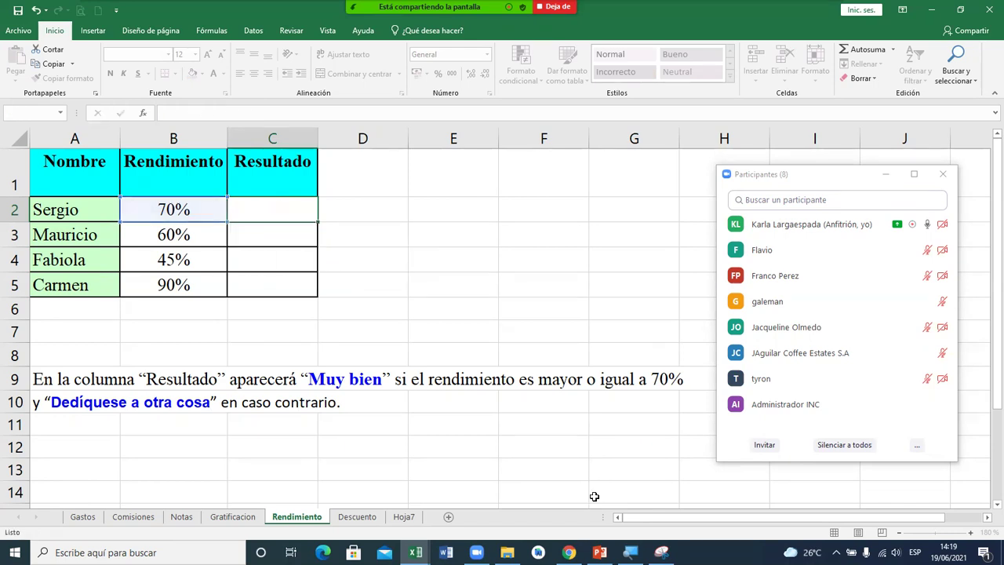
Start an SI formula in C2 that tests B2>=70% and returns "Muy Bien" when true.
{"action": "scroll", "coordinate": [589, 471], "scroll_direction": "right", "scroll_amount": 1}
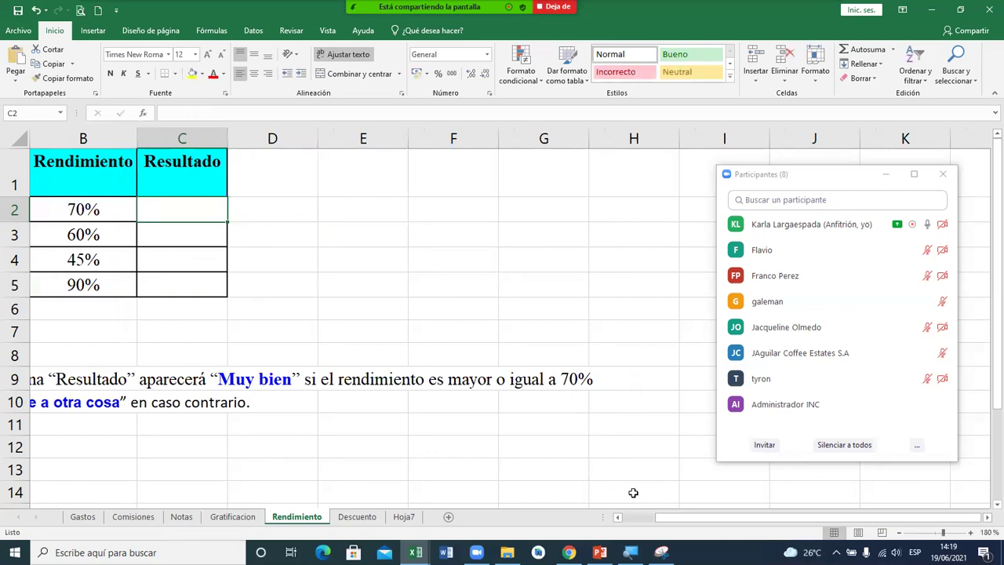
{"action": "scroll", "coordinate": [663, 524], "scroll_direction": "left", "scroll_amount": 1}
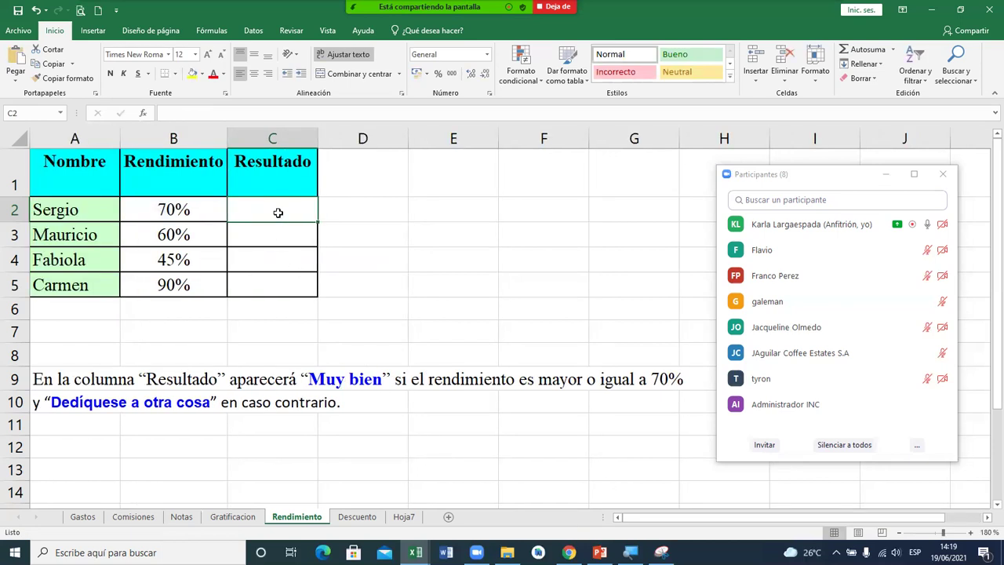
{"action": "type", "text": "=si"}
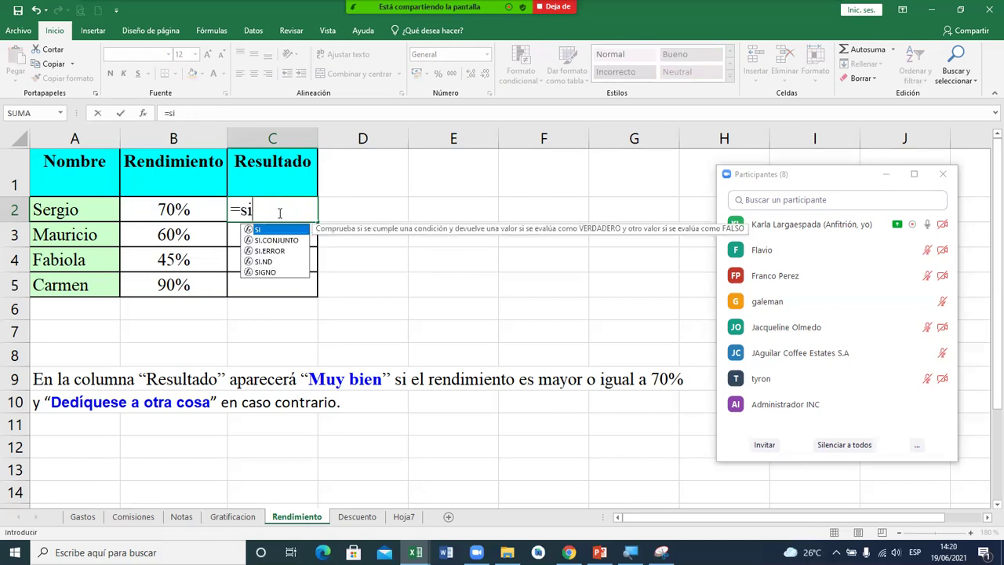
{"action": "type", "text": "("}
{"action": "left_click", "coordinate": [194, 208]}
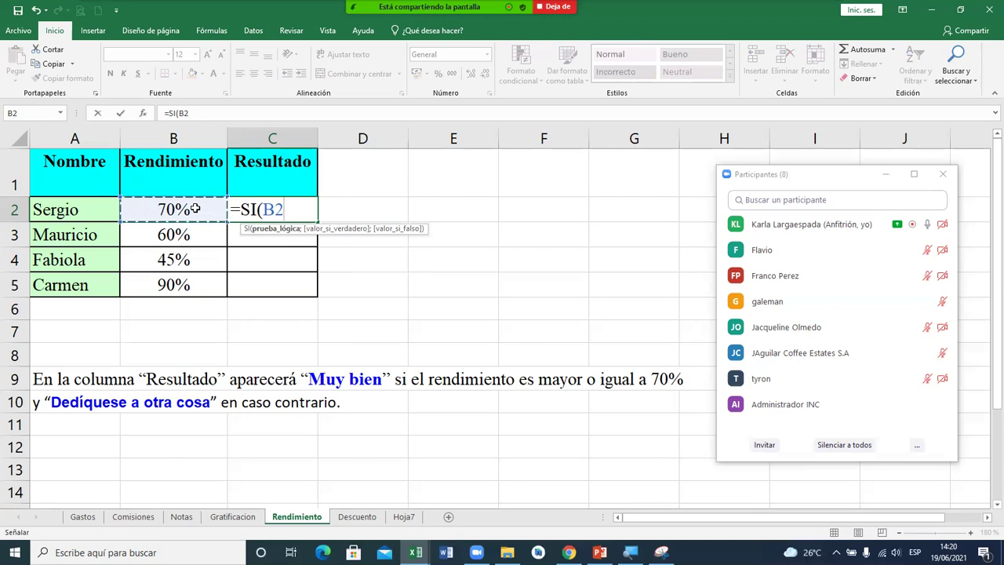
{"action": "type", "text": ">"}
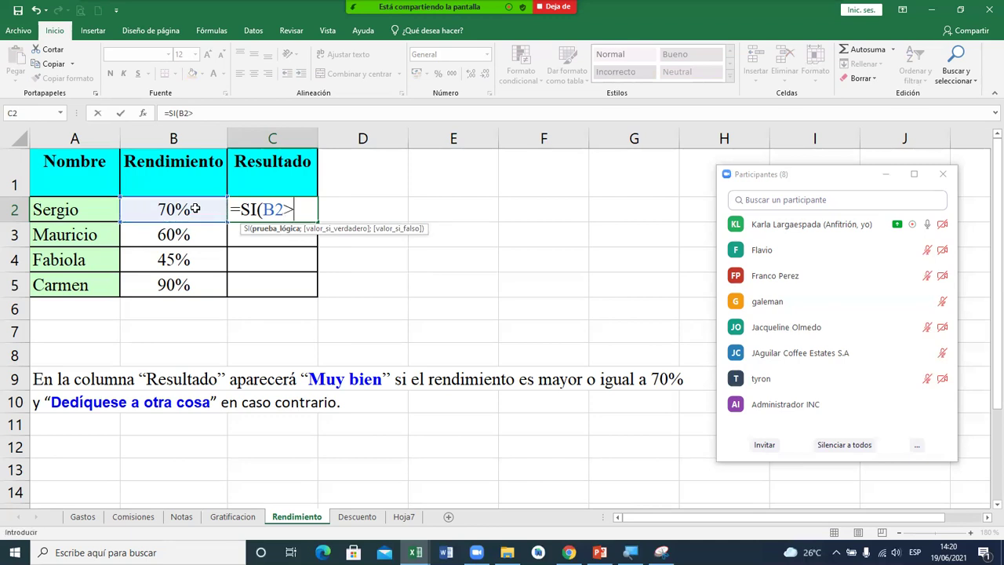
{"action": "type", "text": "=70%"}
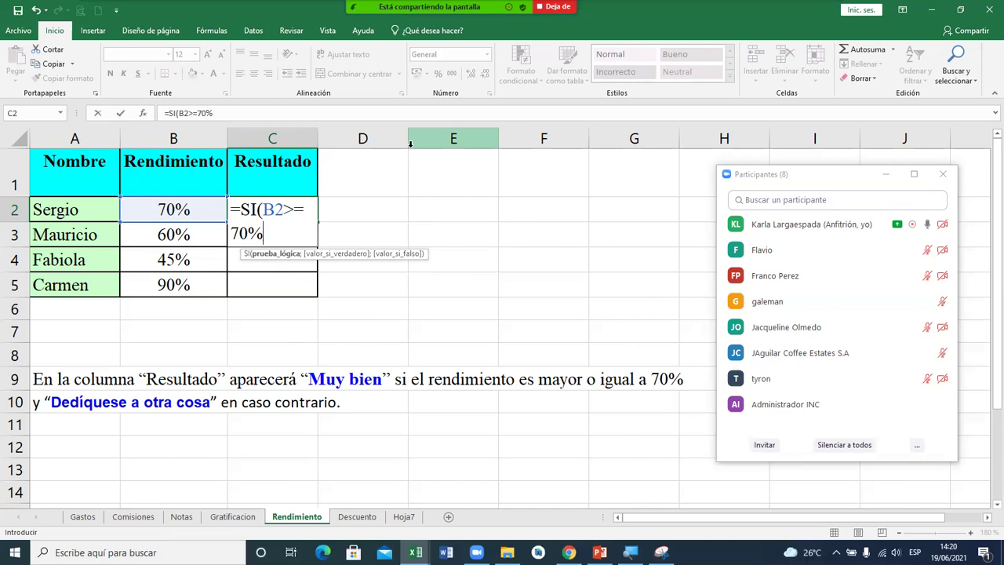
{"action": "type", "text": ";"}
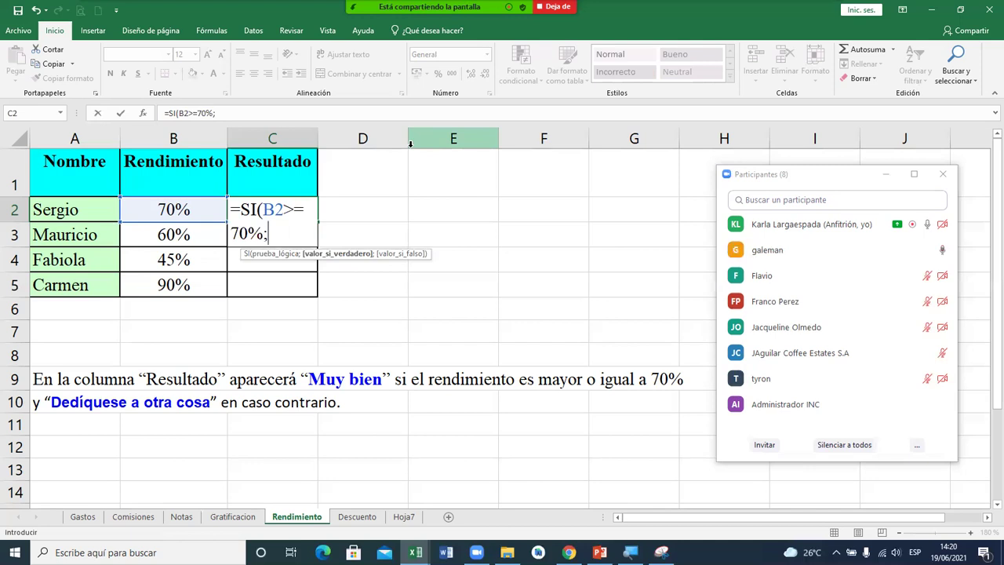
{"action": "type", "text": "\"Muy Bien\""}
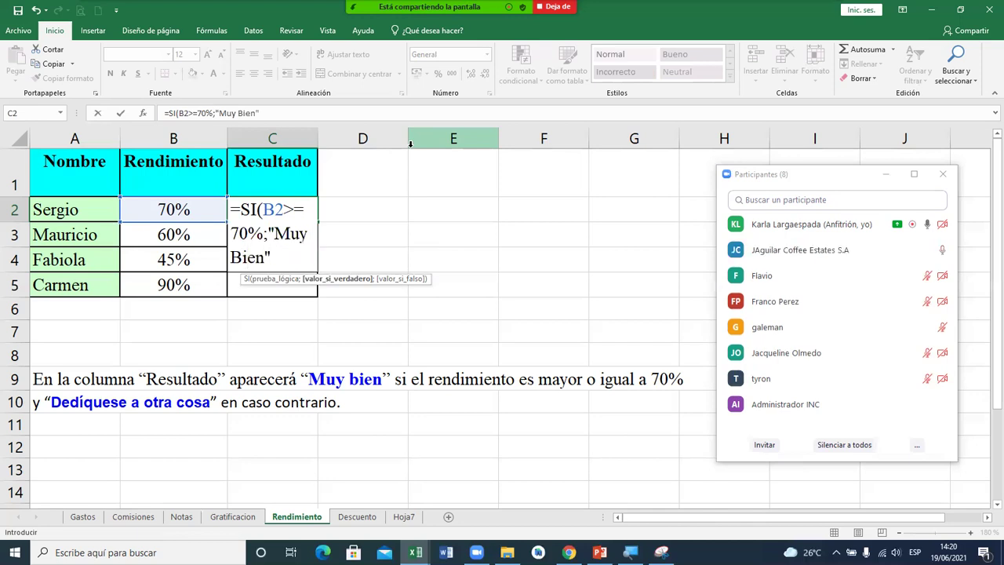
Complete the C2 formula with "Dediquese a otra cosa" as the value if false and enter it.
{"action": "type", "text": ";"}
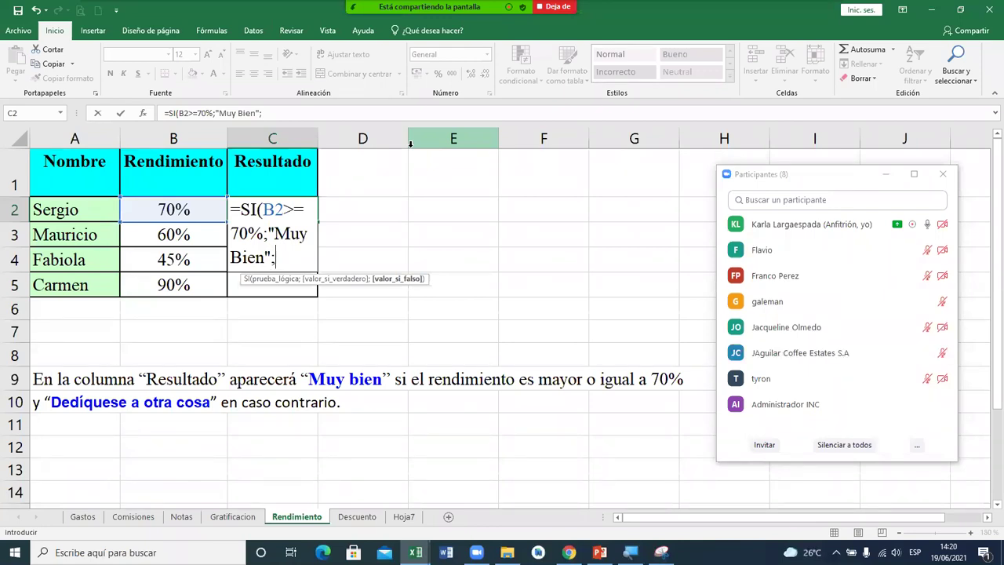
{"action": "type", "text": "\""}
{"action": "type", "text": "DEdi"}
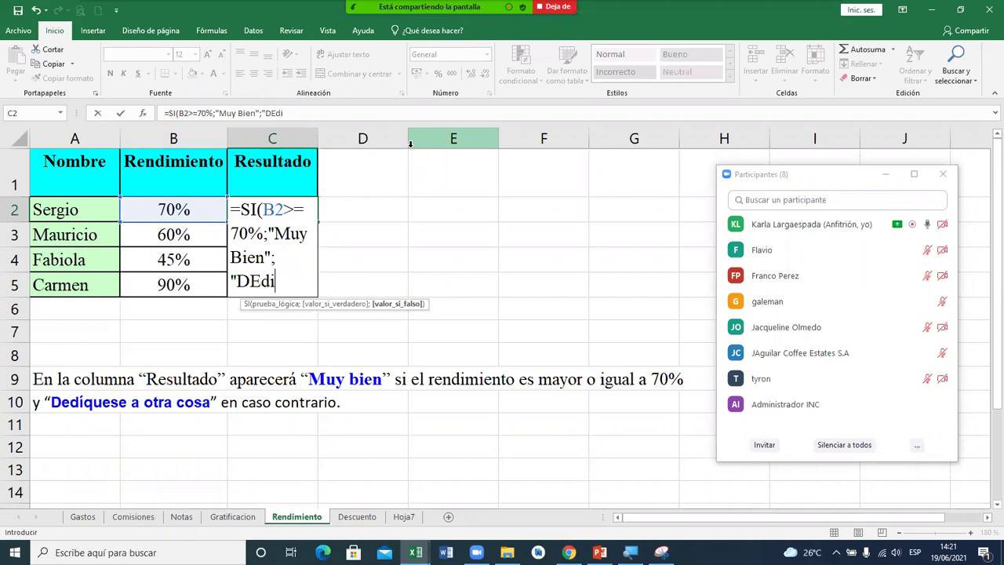
{"action": "type", "text": "q¿"}
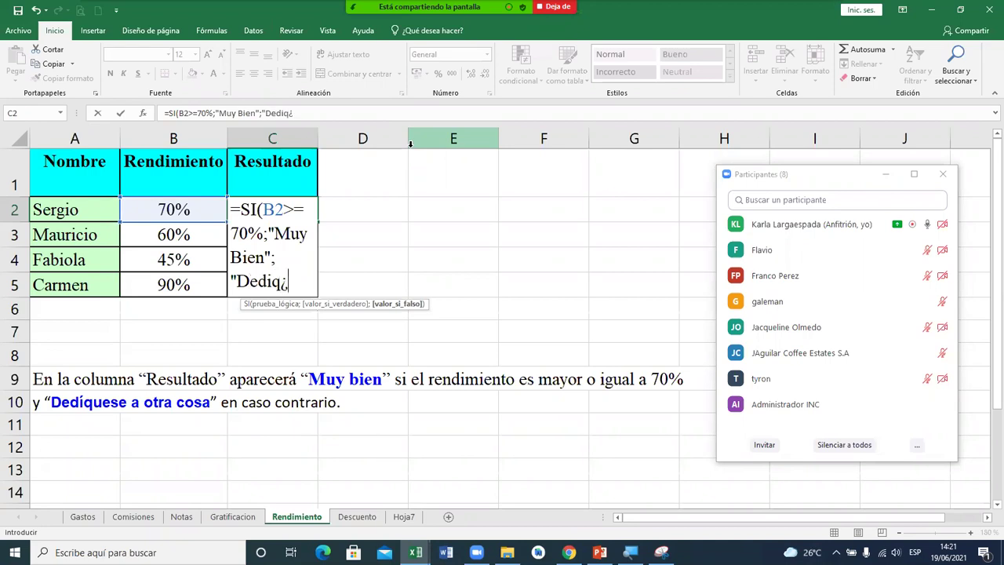
{"action": "type", "text": "¿¿¿"}
{"action": "key", "text": "BackSpace"}
{"action": "key", "text": "BackSpace"}
{"action": "key", "text": "BackSpace"}
{"action": "key", "text": "BackSpace"}
{"action": "type", "text": "uese a otr"}
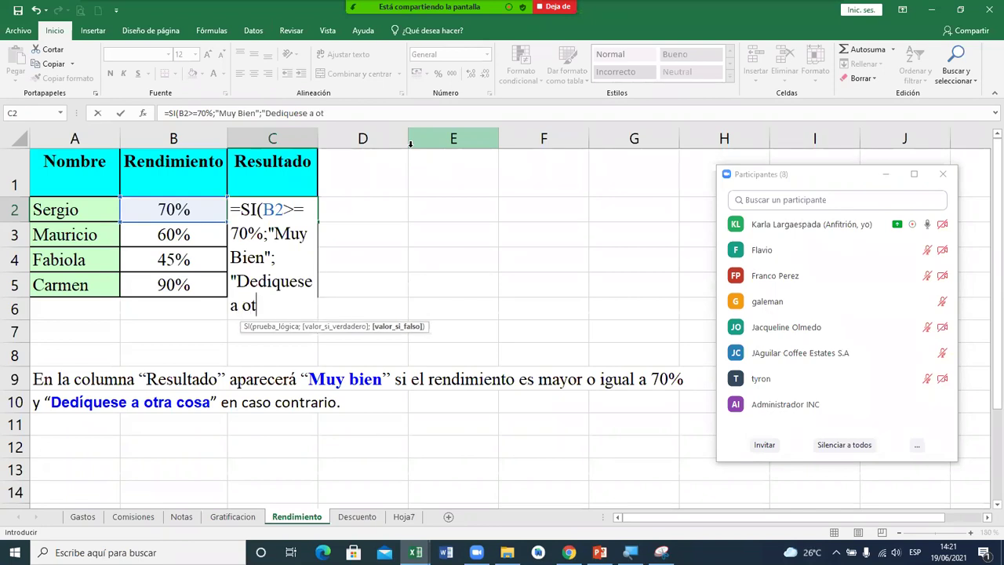
{"action": "key", "text": "BackSpace"}
{"action": "key", "text": "BackSpace"}
{"action": "type", "text": "tr"}
{"action": "key", "text": "BackSpace"}
{"action": "key", "text": "BackSpace"}
{"action": "type", "text": "tra cosa"}
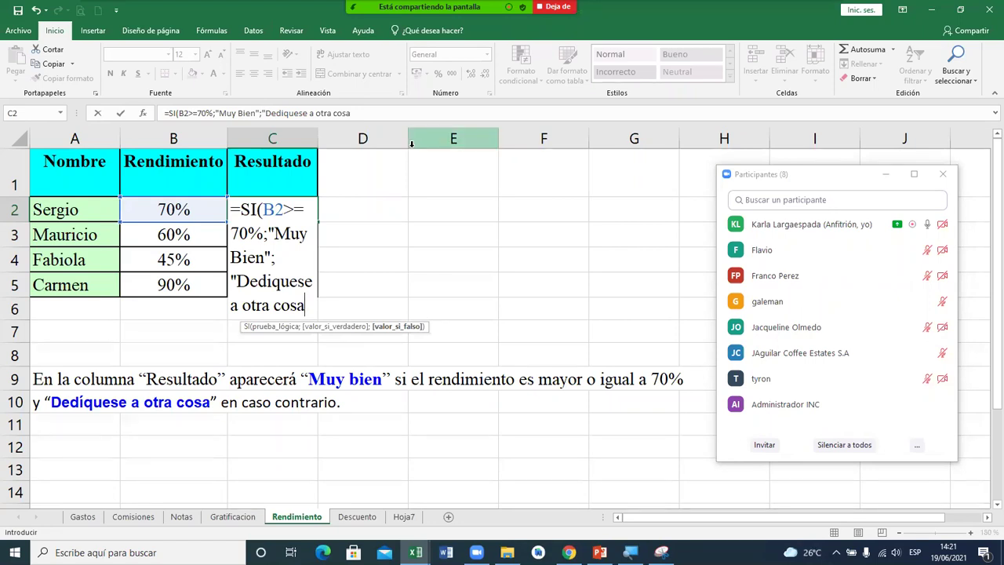
{"action": "type", "text": "\")"}
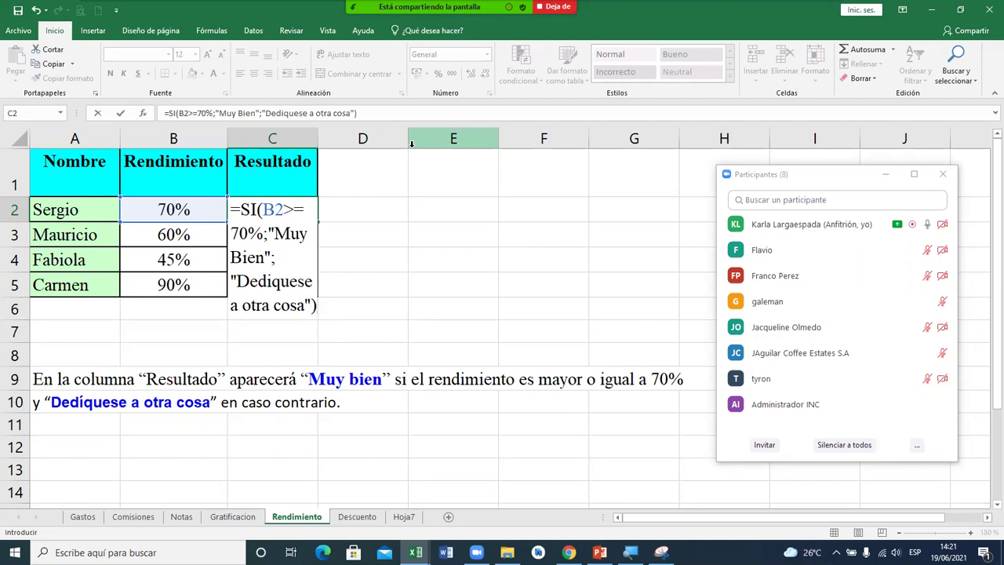
{"action": "key", "text": "Return"}
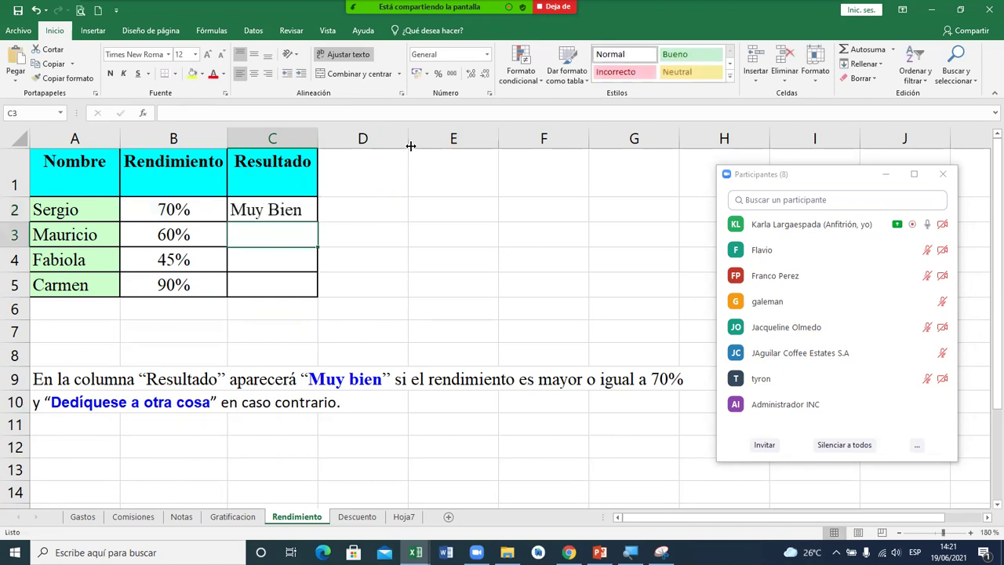
Examine the logical test and the value-if-true argument inside the C2 formula.
{"action": "left_click", "coordinate": [356, 203]}
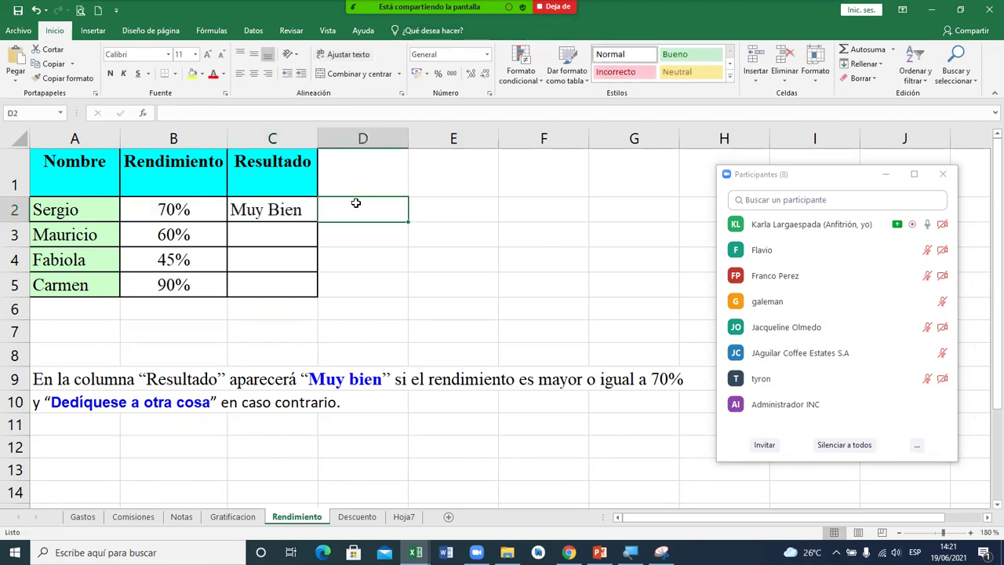
{"action": "double_click", "coordinate": [295, 209]}
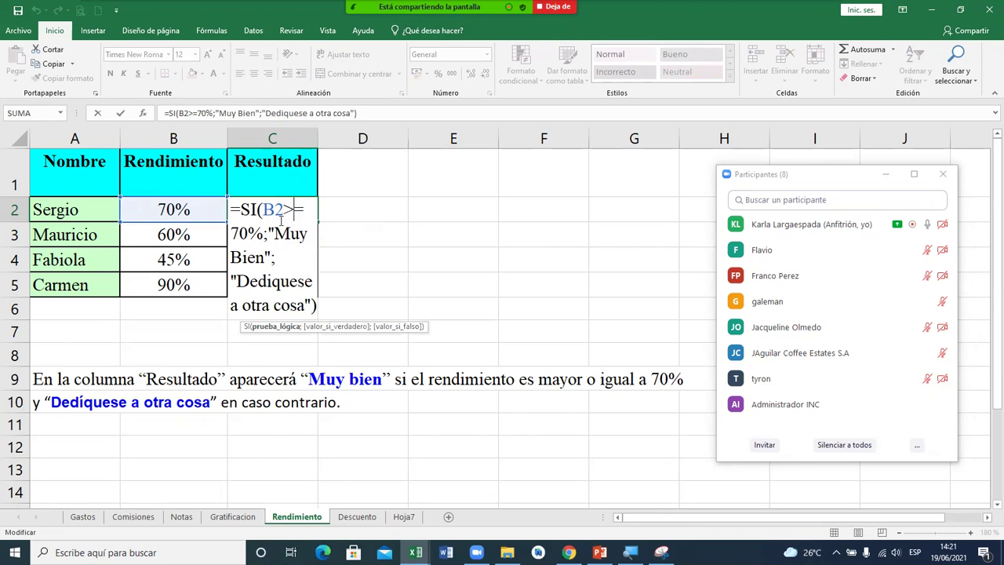
{"action": "left_click_drag", "start_coordinate": [259, 213], "coordinate": [263, 232]}
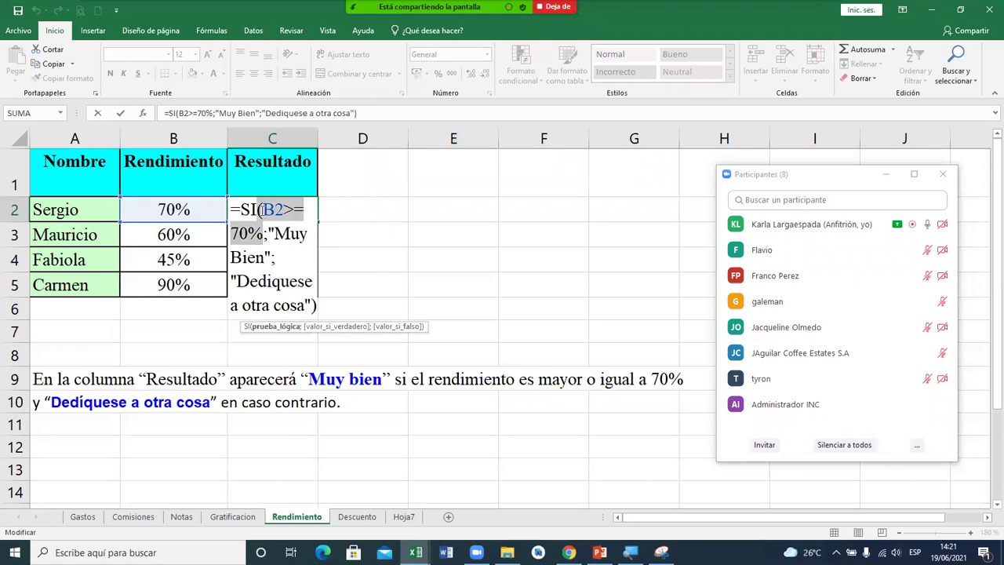
{"action": "left_click_drag", "start_coordinate": [270, 233], "coordinate": [312, 247]}
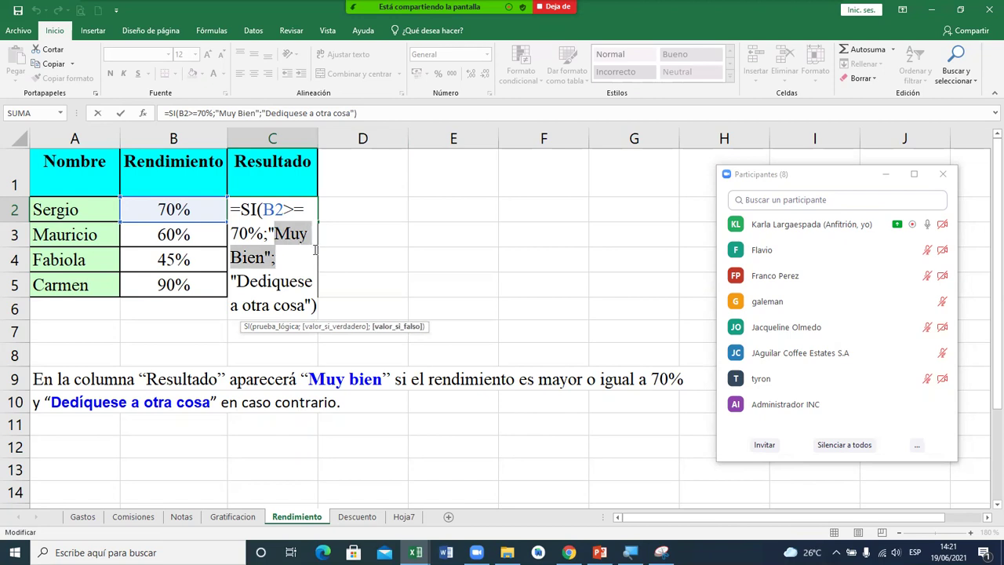
{"action": "scroll", "coordinate": [314, 250], "scroll_direction": "right", "scroll_amount": 1}
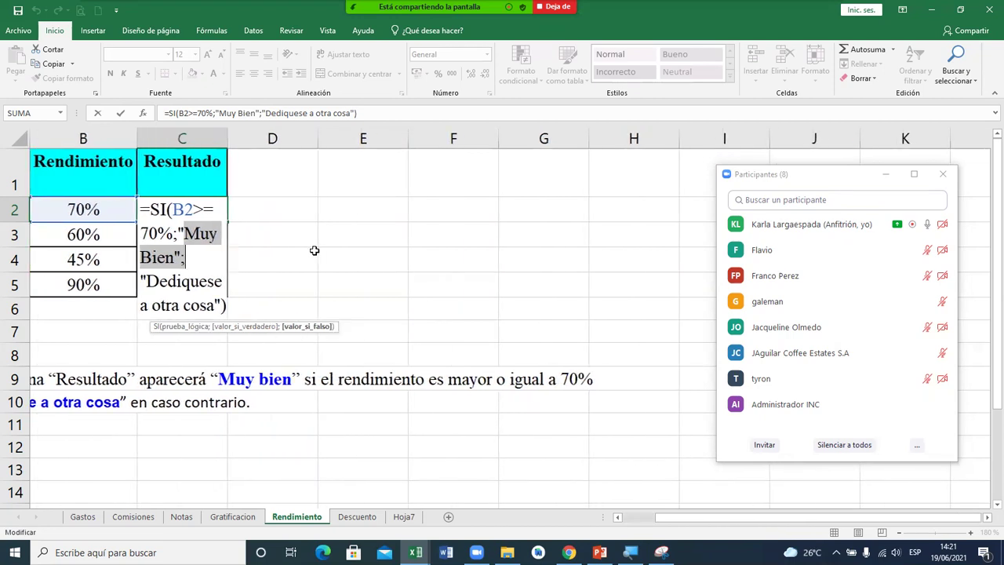
{"action": "key", "text": "Return"}
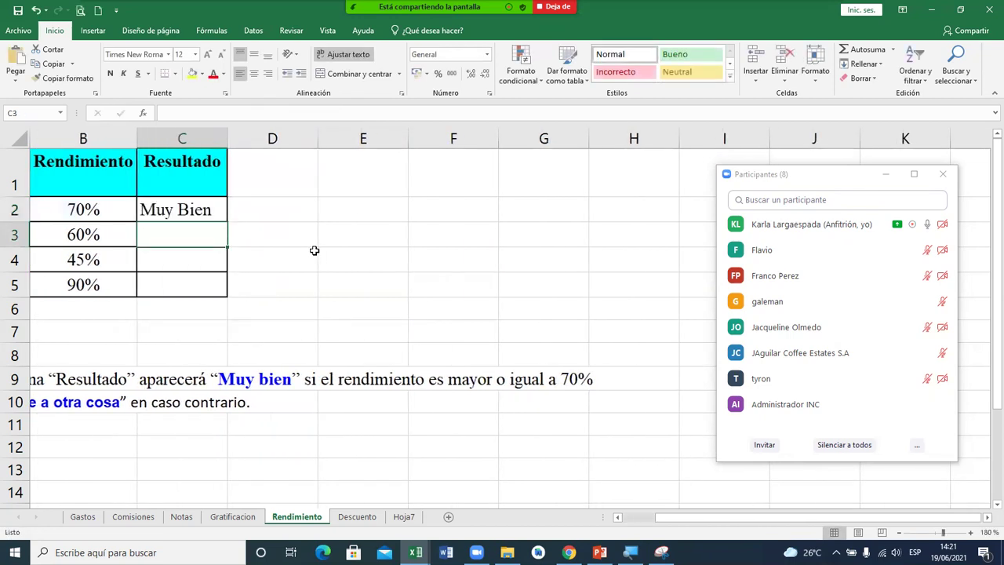
Copy the C2 formula down through C5 and widen the Resultado column to fit its longest text.
{"action": "key", "text": "Left"}
{"action": "key", "text": "Left"}
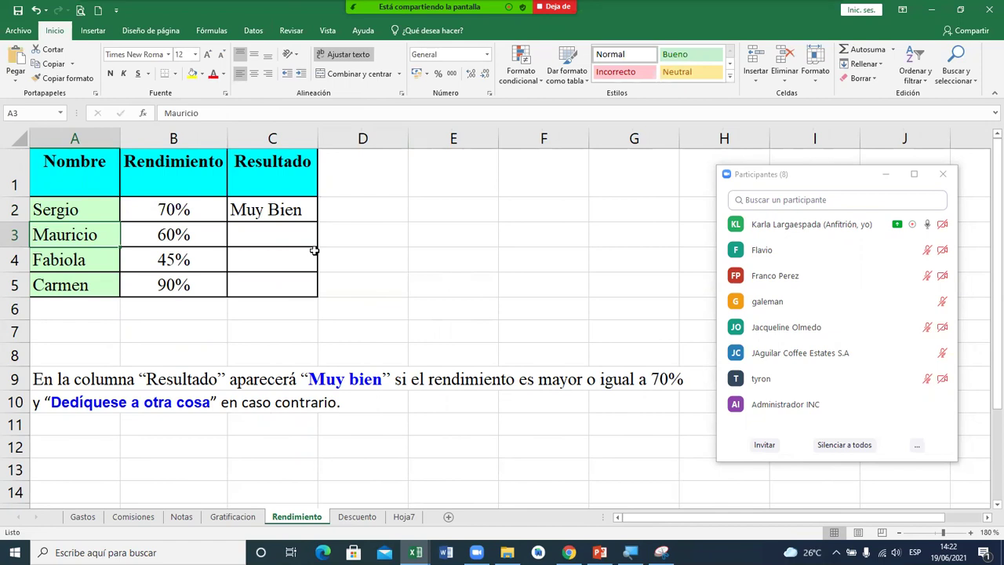
{"action": "left_click", "coordinate": [301, 210]}
{"action": "left_click_drag", "start_coordinate": [317, 221], "coordinate": [315, 296]}
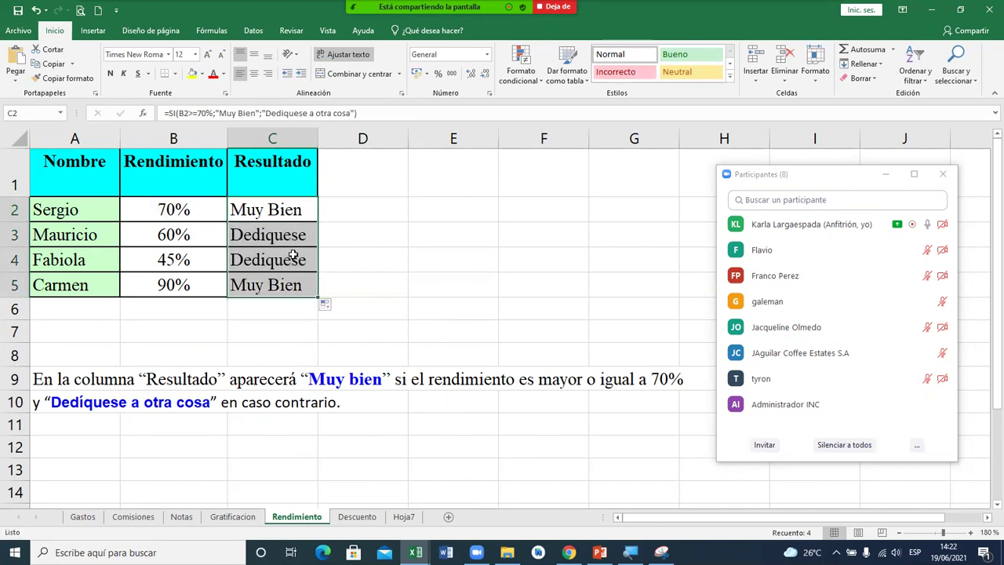
{"action": "left_click_drag", "start_coordinate": [315, 136], "coordinate": [416, 149]}
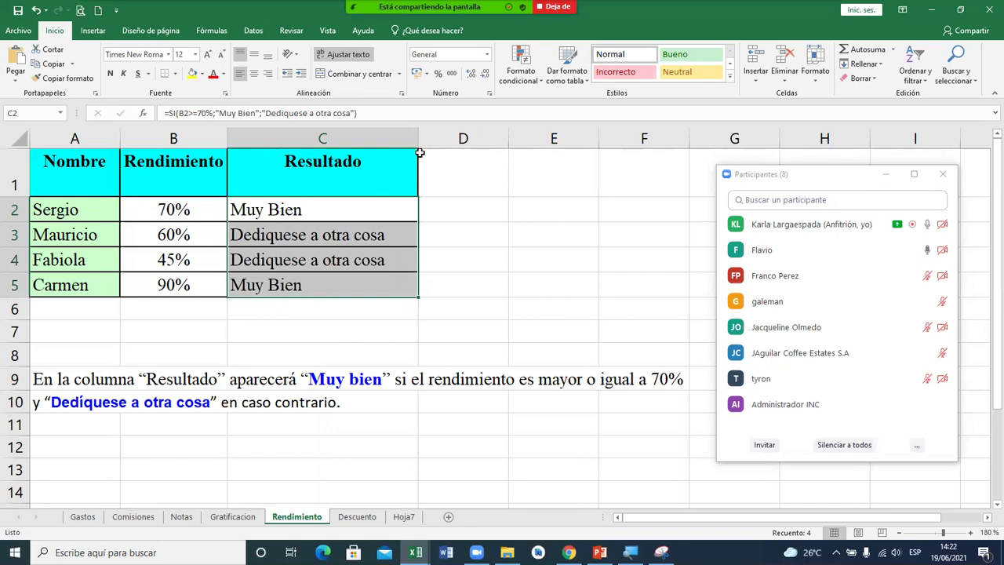
Review the SI formula in C2, its copy in C4 and the Rendimiento value in B2.
{"action": "left_click", "coordinate": [392, 115]}
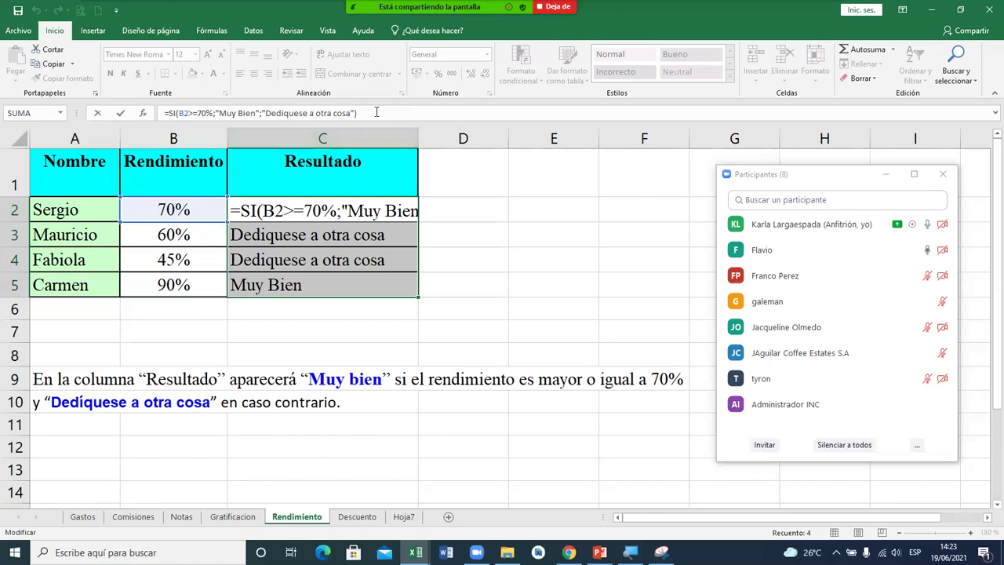
{"action": "left_click", "coordinate": [376, 112]}
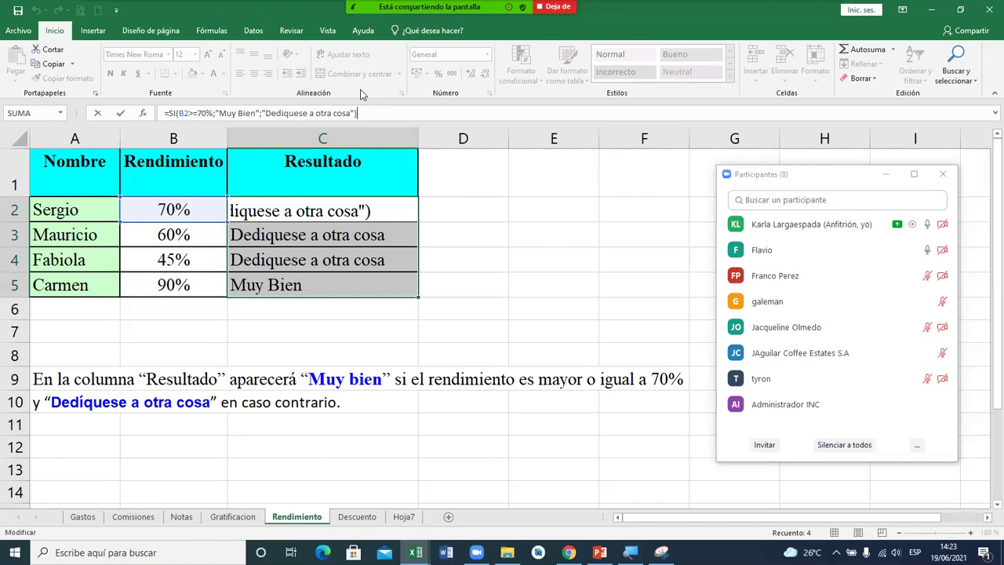
{"action": "scroll", "coordinate": [361, 94], "scroll_direction": "down", "scroll_amount": 2}
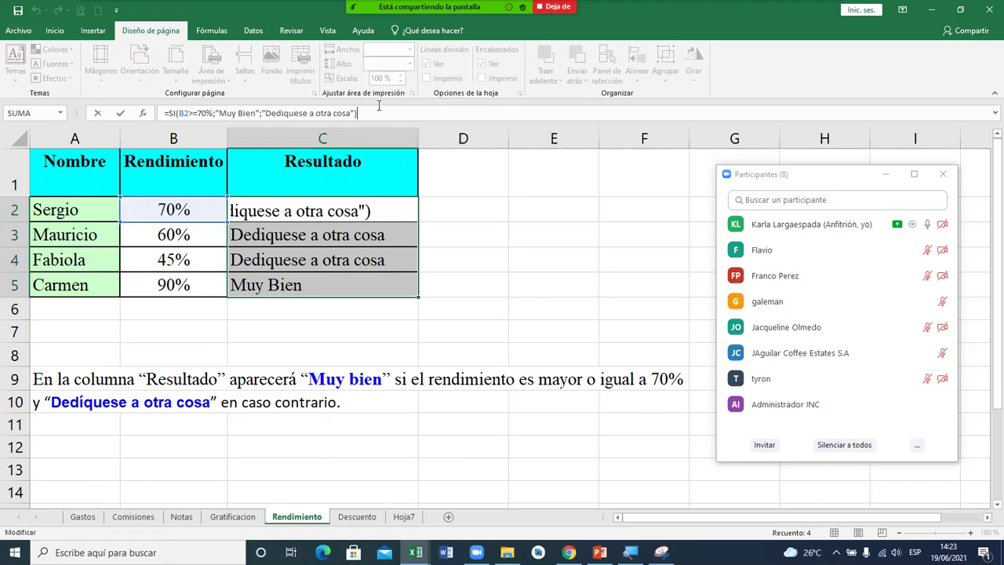
{"action": "left_click", "coordinate": [398, 264]}
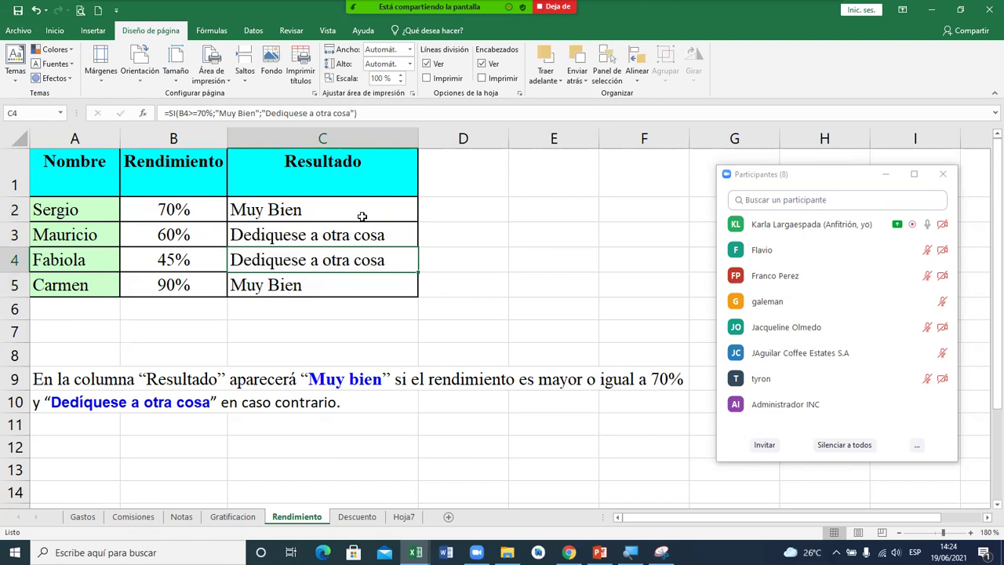
{"action": "left_click", "coordinate": [441, 229]}
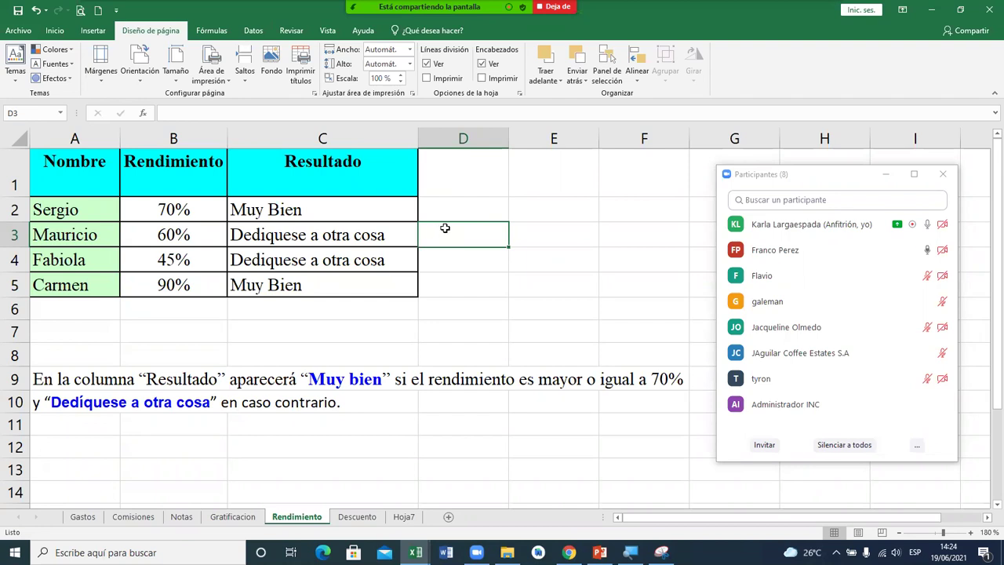
{"action": "left_click", "coordinate": [188, 210]}
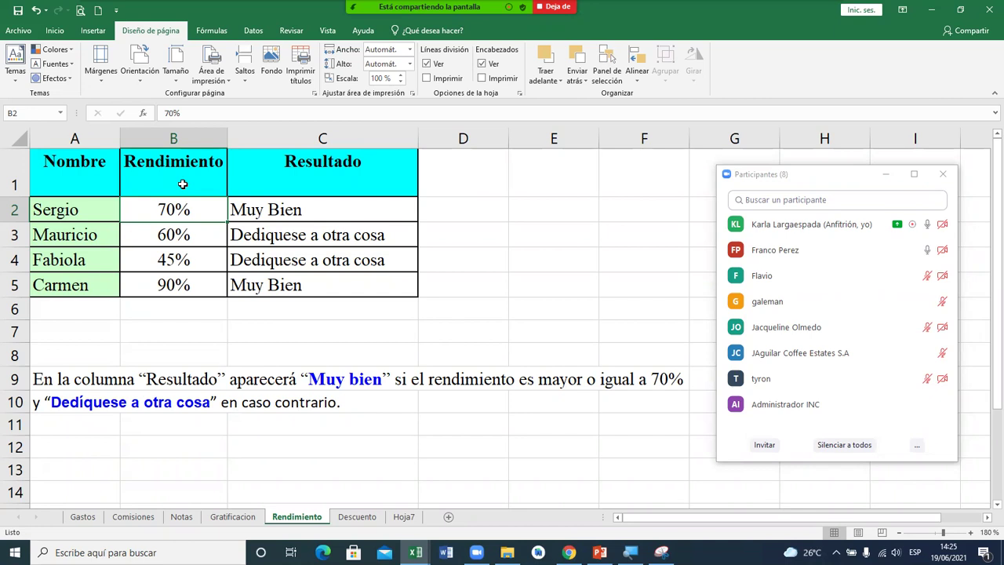
Open the SI formula in C2, cycle its B2 reference through the absolute and mixed forms back to relative, and enter it.
{"action": "left_click", "coordinate": [460, 215]}
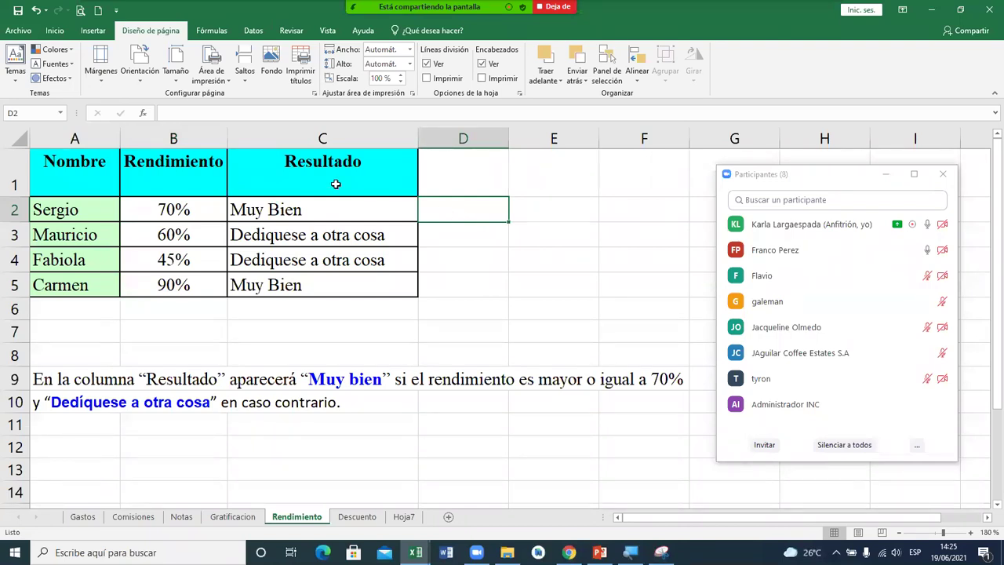
{"action": "double_click", "coordinate": [335, 210]}
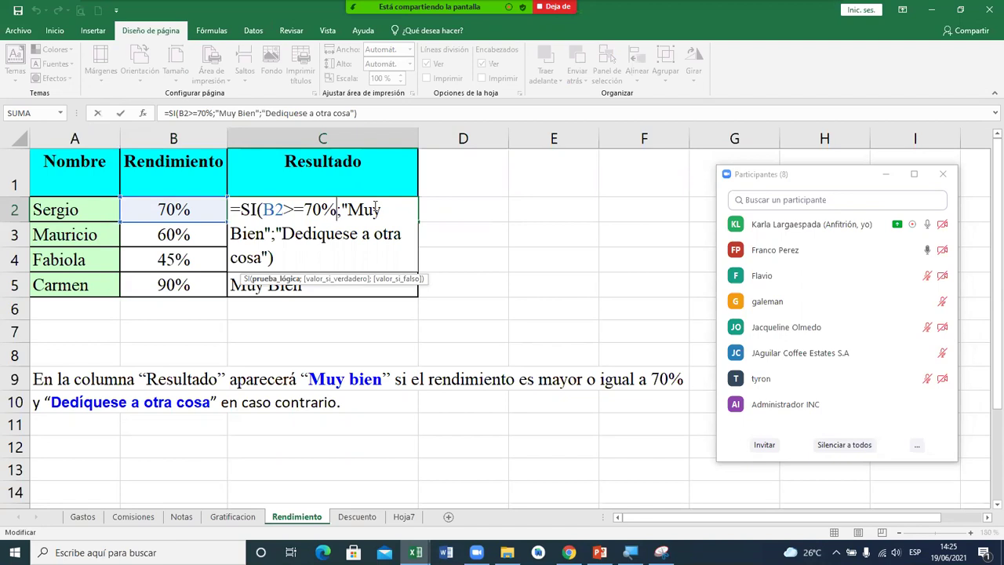
{"action": "key", "text": "super"}
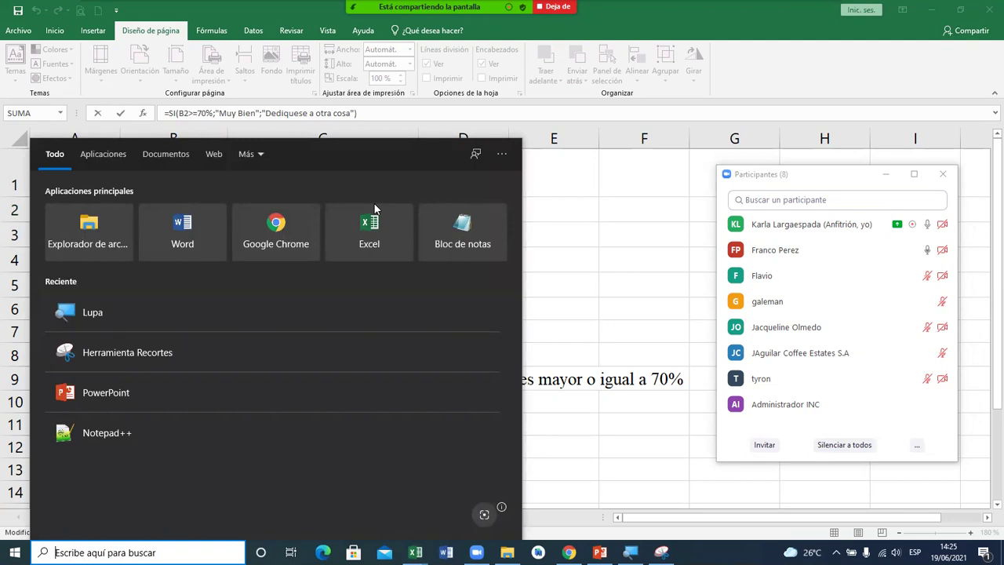
{"action": "key", "text": "Escape"}
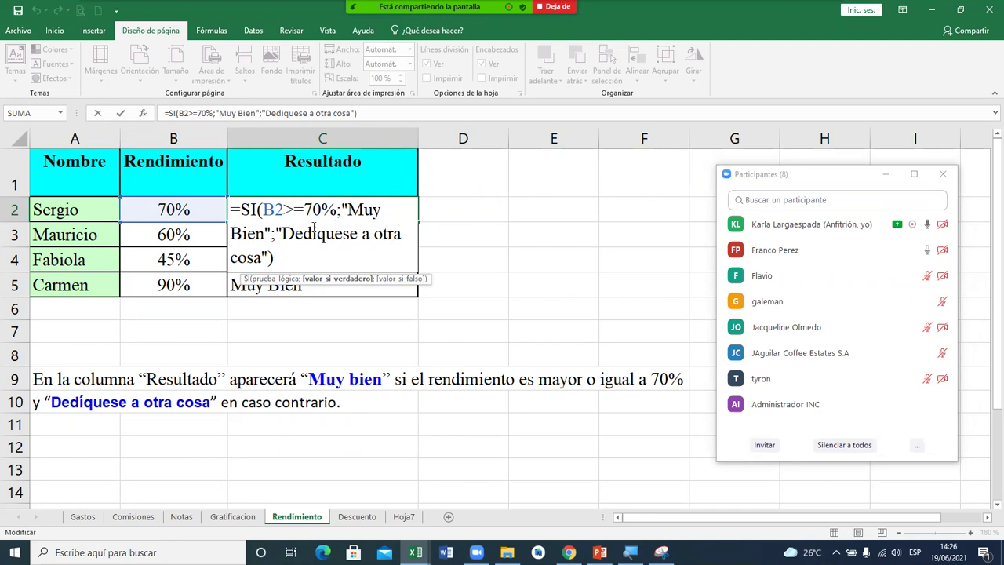
{"action": "left_click_drag", "start_coordinate": [264, 209], "coordinate": [287, 210]}
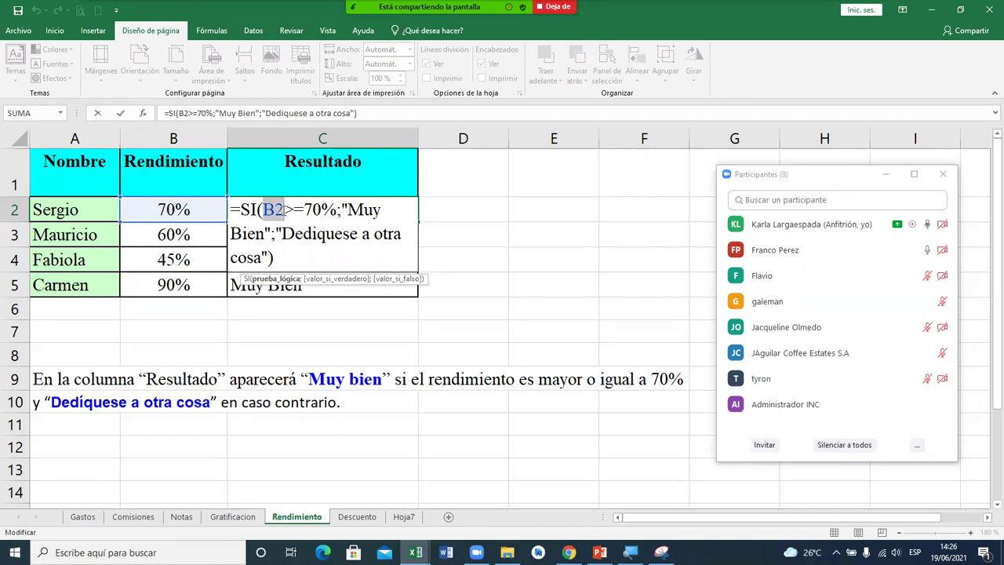
{"action": "key", "text": "F4"}
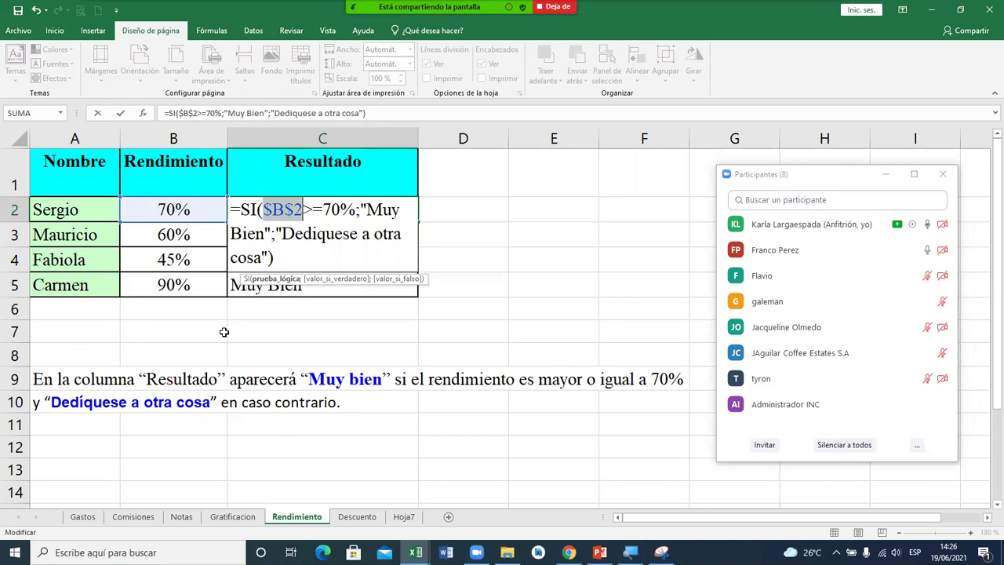
{"action": "key", "text": "F4"}
{"action": "key", "text": "F4"}
{"action": "key", "text": "F4"}
{"action": "key", "text": "ctrl+Return"}
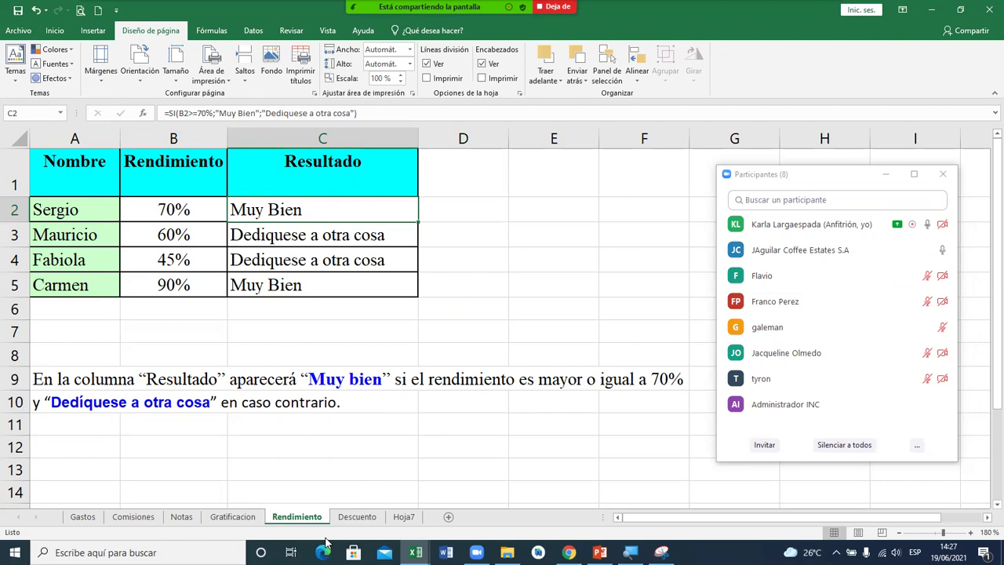
Open the Descuento sheet and widen the Sueldo column so its amounts fit at a larger zoom.
{"action": "key", "text": "super+s"}
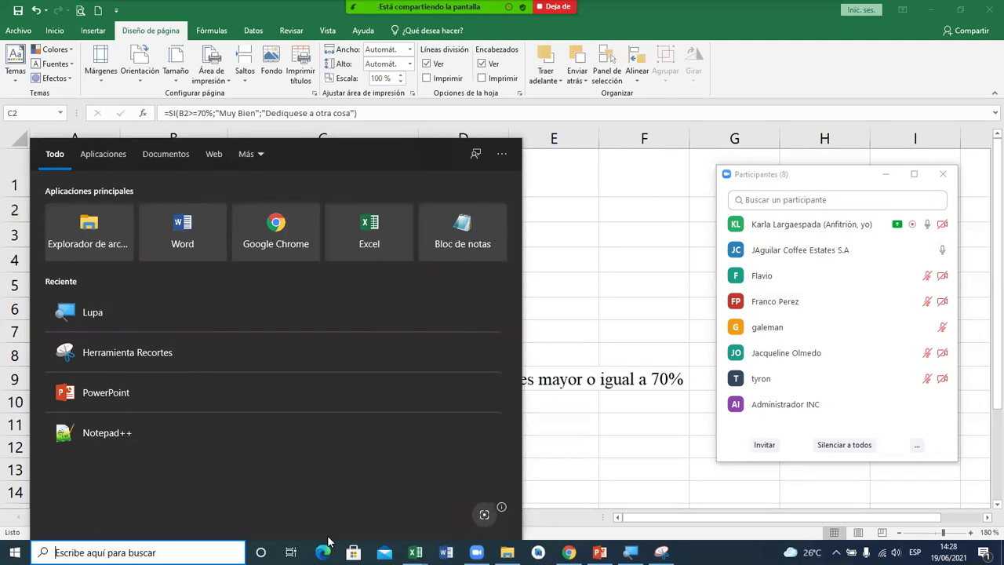
{"action": "key", "text": "Escape"}
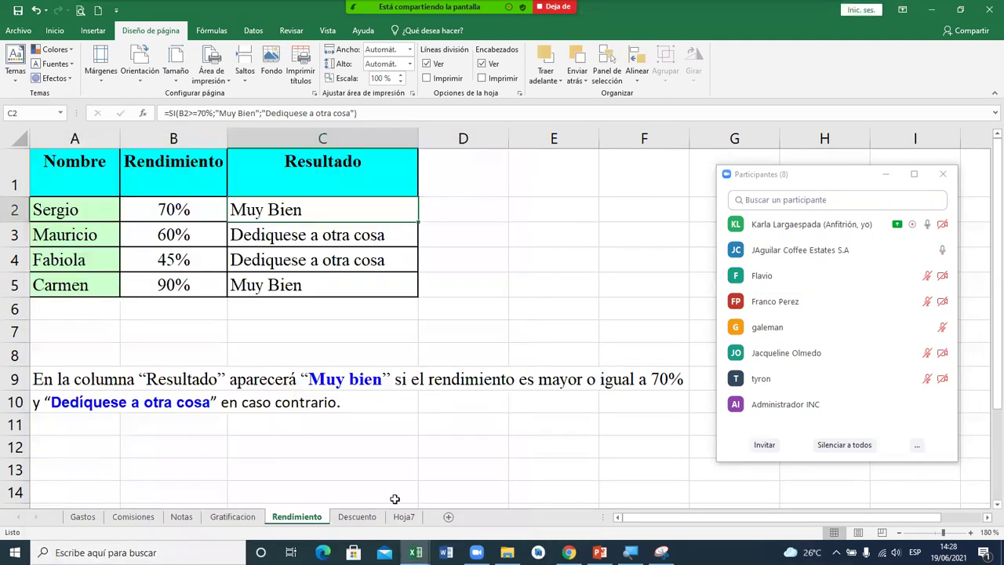
{"action": "left_click", "coordinate": [365, 524]}
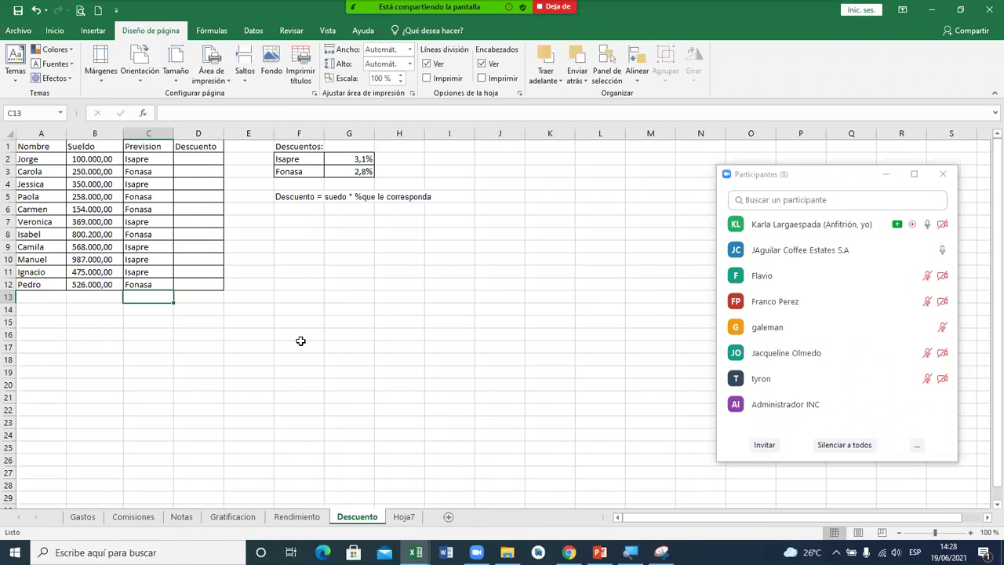
{"action": "left_click", "coordinate": [970, 532]}
{"action": "left_click", "coordinate": [971, 532]}
{"action": "left_click", "coordinate": [971, 533]}
{"action": "left_click", "coordinate": [970, 533]}
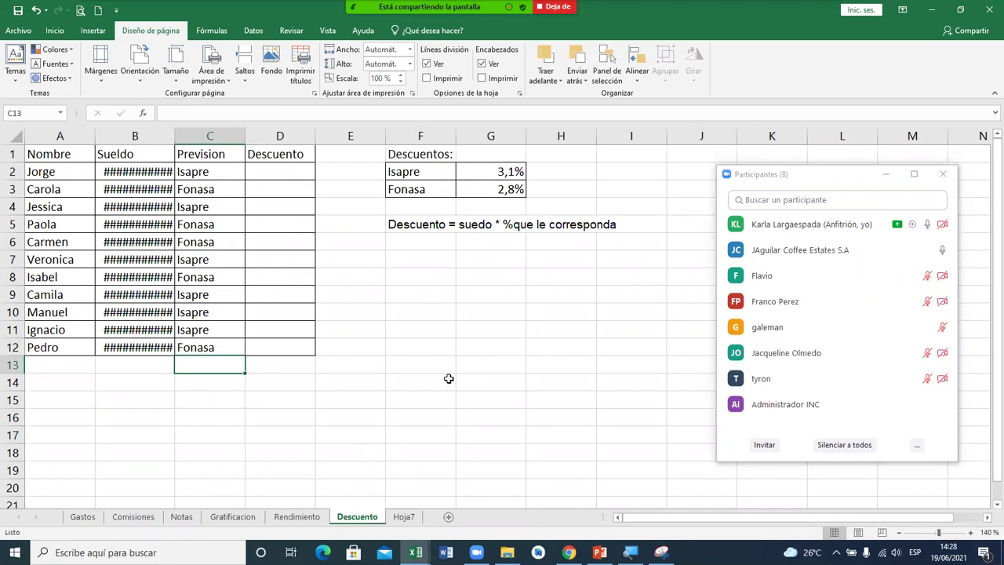
{"action": "left_click_drag", "start_coordinate": [175, 138], "coordinate": [190, 138]}
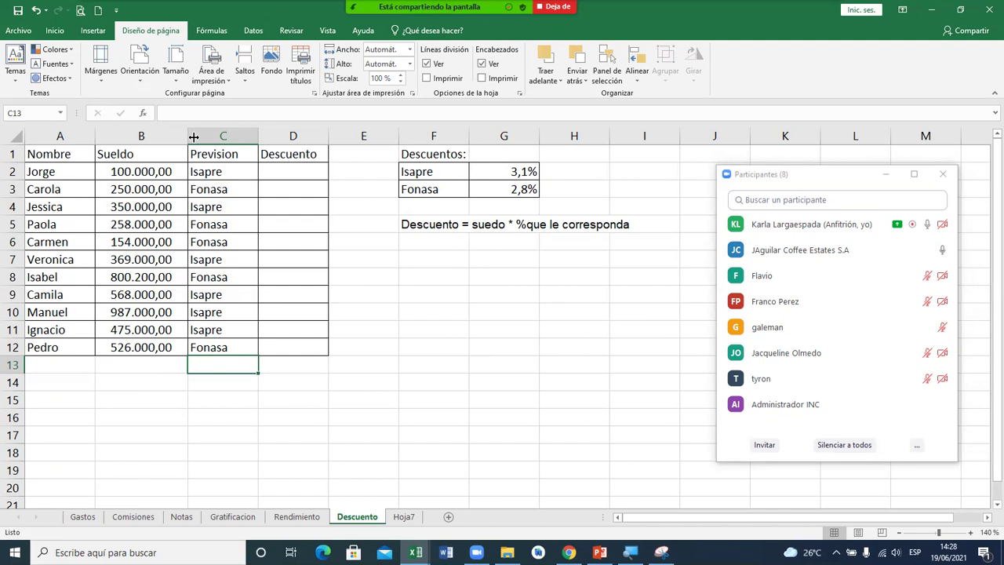
Examine the salary table, the Isapre and Fonasa discount rates and the Descuento calculation note at a larger zoom.
{"action": "scroll", "coordinate": [193, 137], "scroll_direction": "down", "scroll_amount": 1}
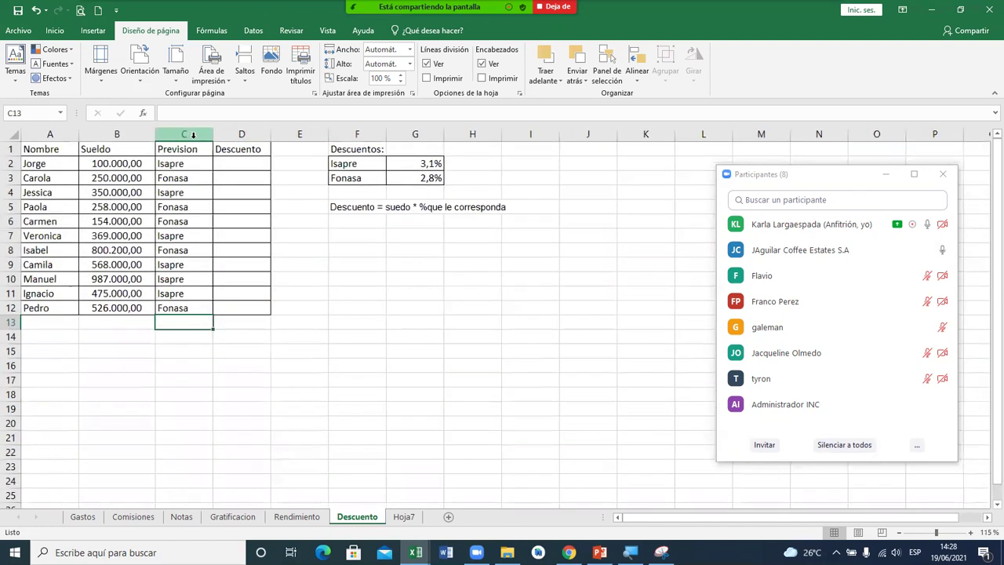
{"action": "scroll", "coordinate": [193, 135], "scroll_direction": "down", "scroll_amount": 2}
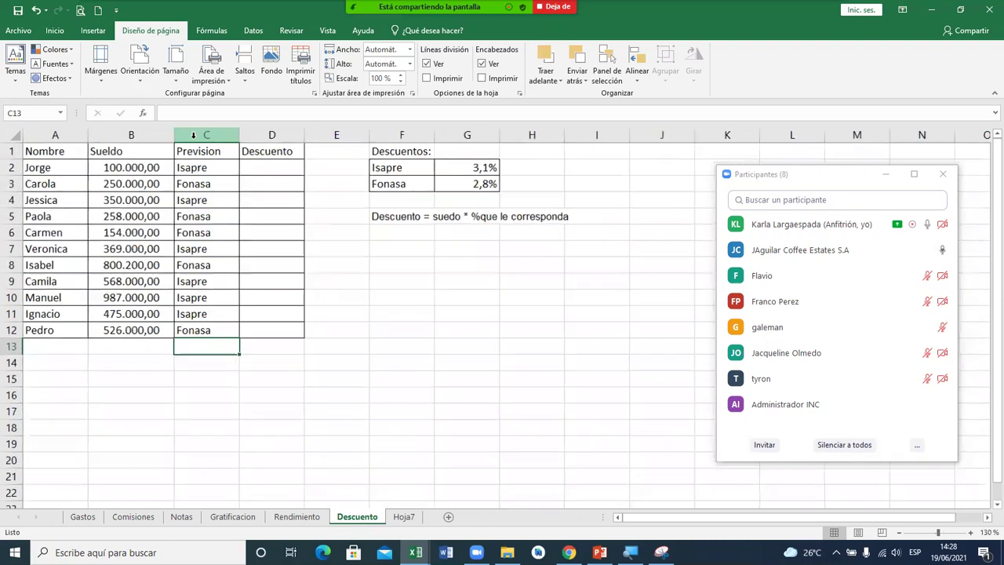
{"action": "scroll", "coordinate": [194, 135], "scroll_direction": "down", "scroll_amount": 3}
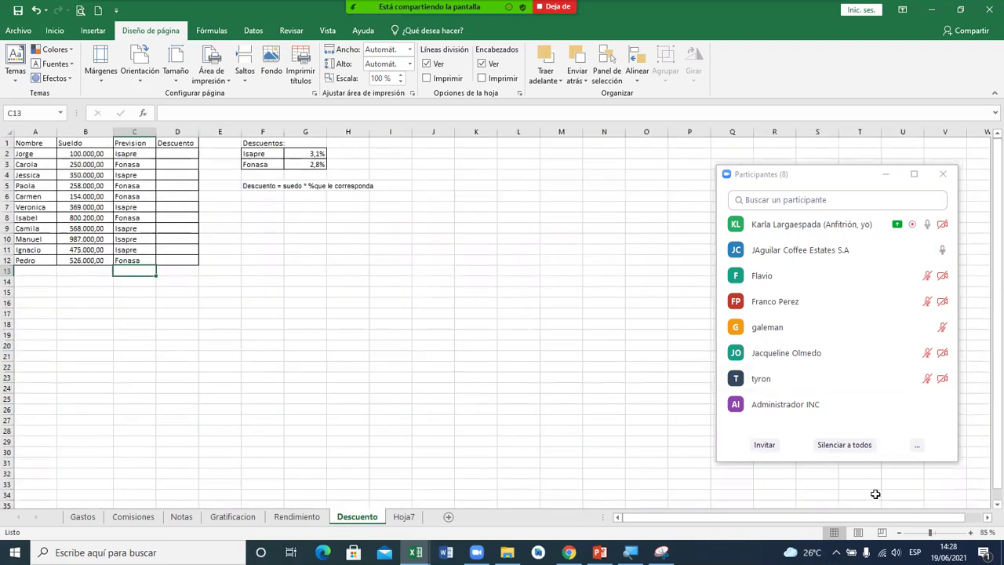
{"action": "left_click", "coordinate": [971, 532]}
{"action": "left_click", "coordinate": [970, 532]}
{"action": "left_click", "coordinate": [970, 532]}
{"action": "left_click", "coordinate": [971, 532]}
{"action": "left_click", "coordinate": [970, 532]}
{"action": "left_click", "coordinate": [970, 532]}
{"action": "left_click", "coordinate": [971, 532]}
{"action": "left_click", "coordinate": [971, 532]}
{"action": "left_click", "coordinate": [971, 532]}
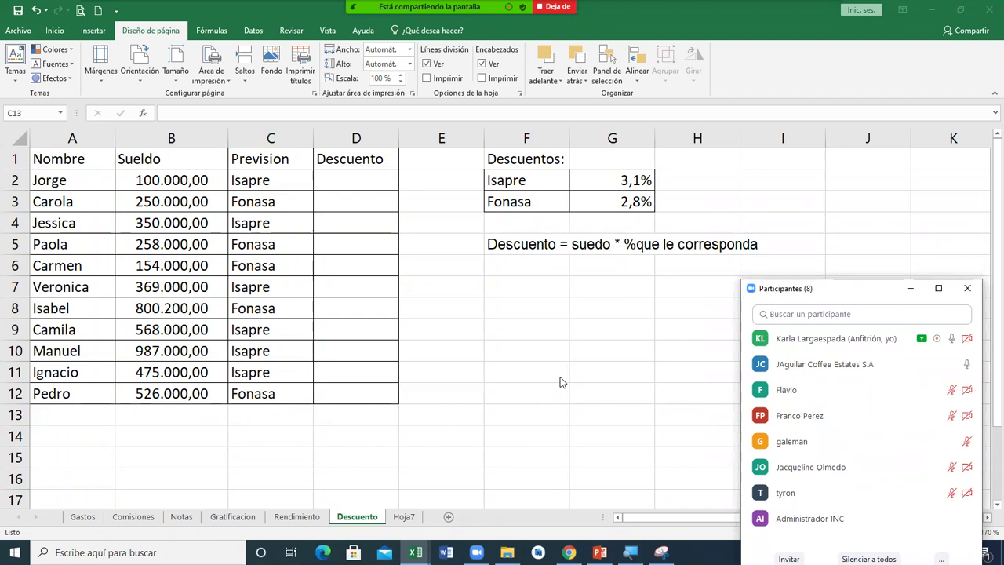
{"action": "scroll", "coordinate": [560, 382], "scroll_direction": "up", "scroll_amount": 2, "text": "ctrl"}
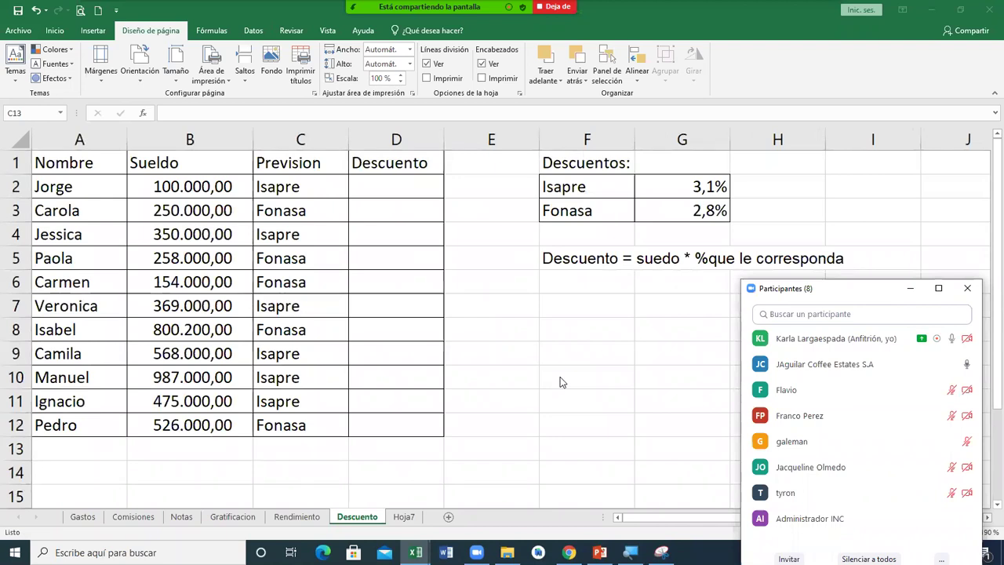
{"action": "scroll", "coordinate": [561, 382], "scroll_direction": "up", "scroll_amount": 1, "text": "ctrl"}
{"action": "scroll", "coordinate": [560, 382], "scroll_direction": "down", "scroll_amount": 1, "text": "ctrl"}
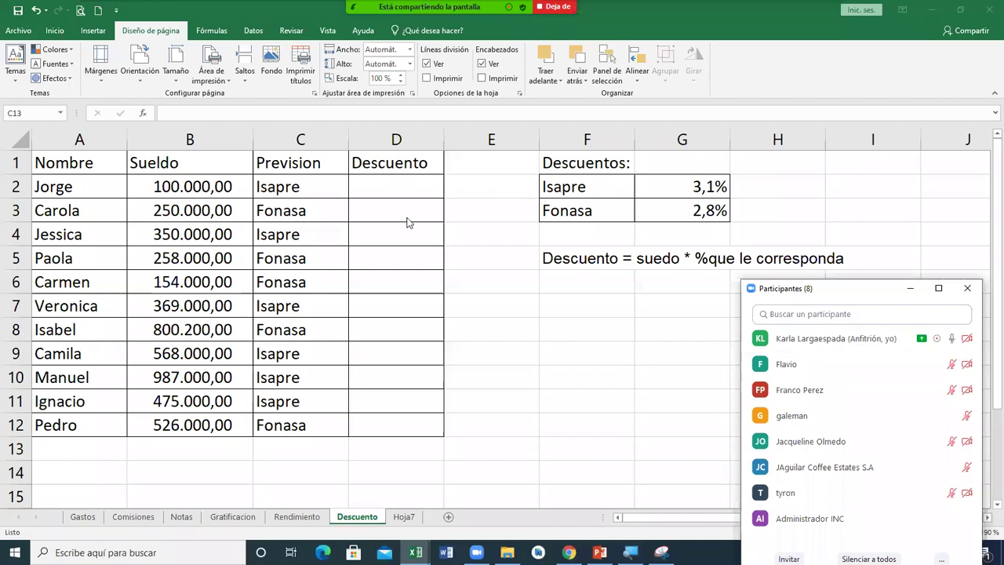
Start an SI formula in D2 of the Descuento column with a logical test comparing C2 for equality.
{"action": "left_click", "coordinate": [397, 193]}
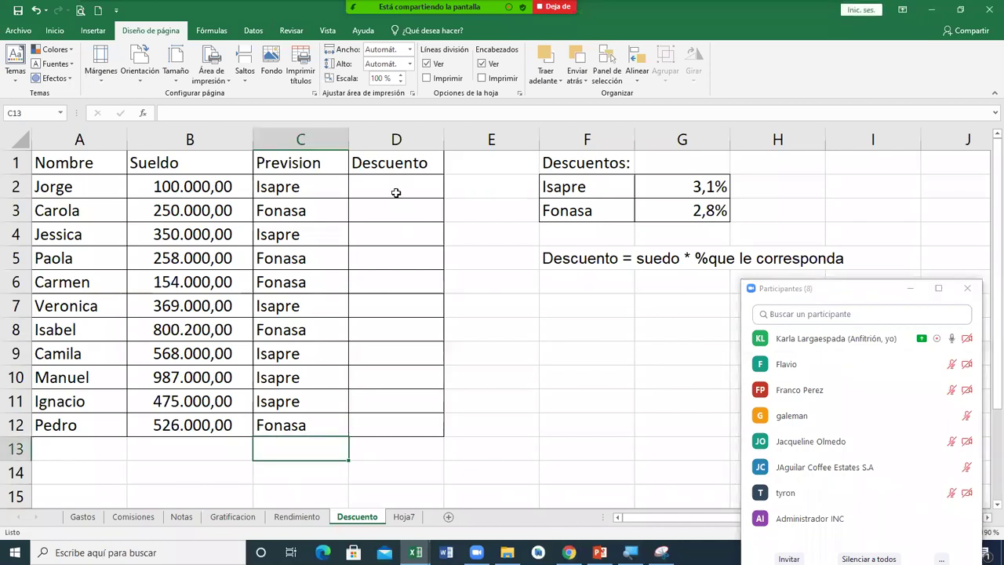
{"action": "left_click", "coordinate": [396, 193]}
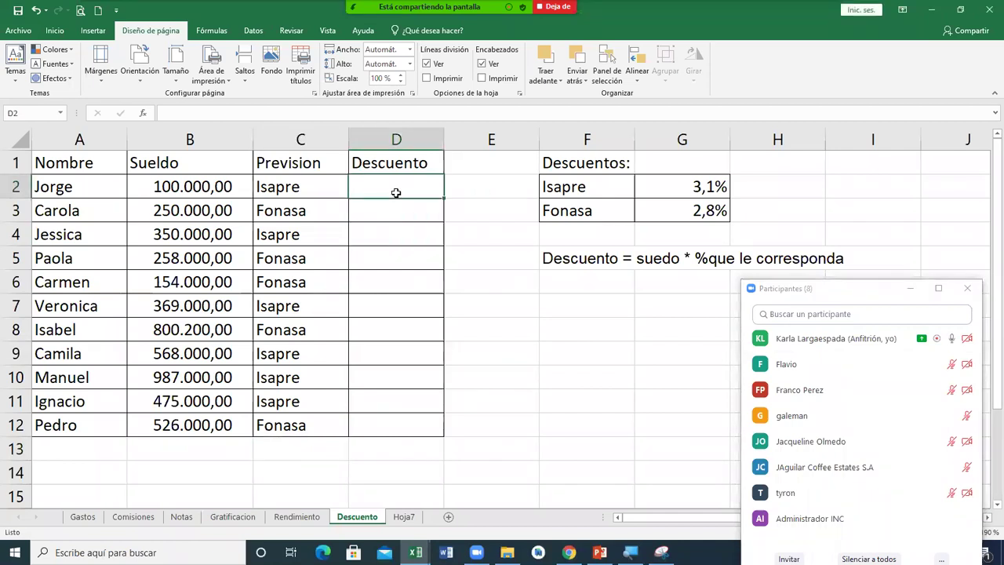
{"action": "type", "text": "=si"}
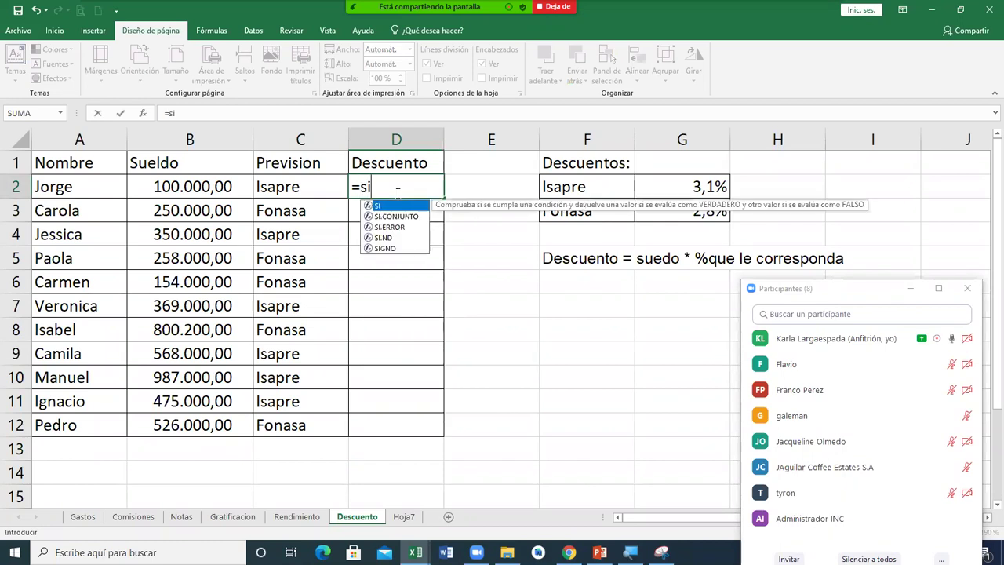
{"action": "key", "text": "Tab"}
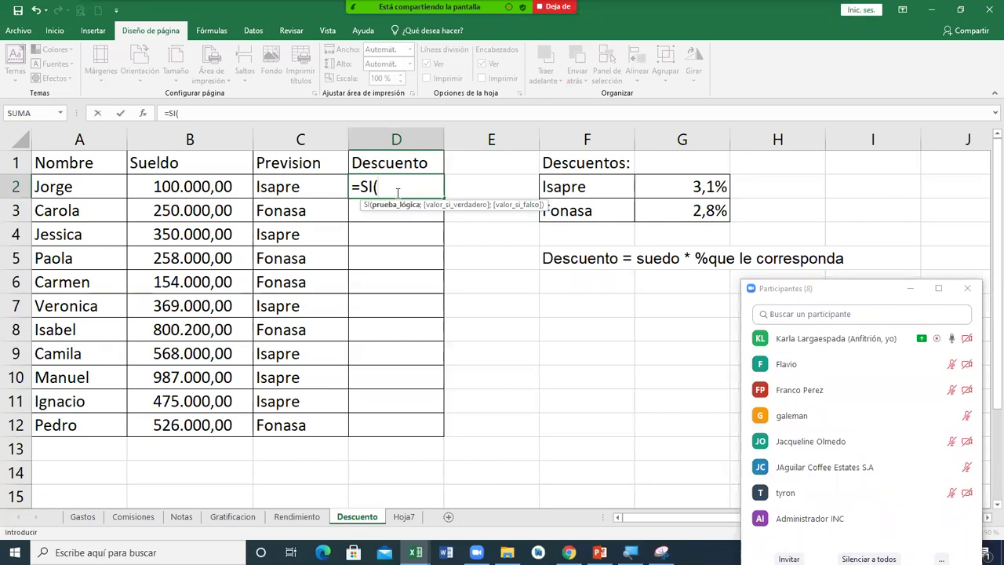
{"action": "left_click", "coordinate": [301, 188]}
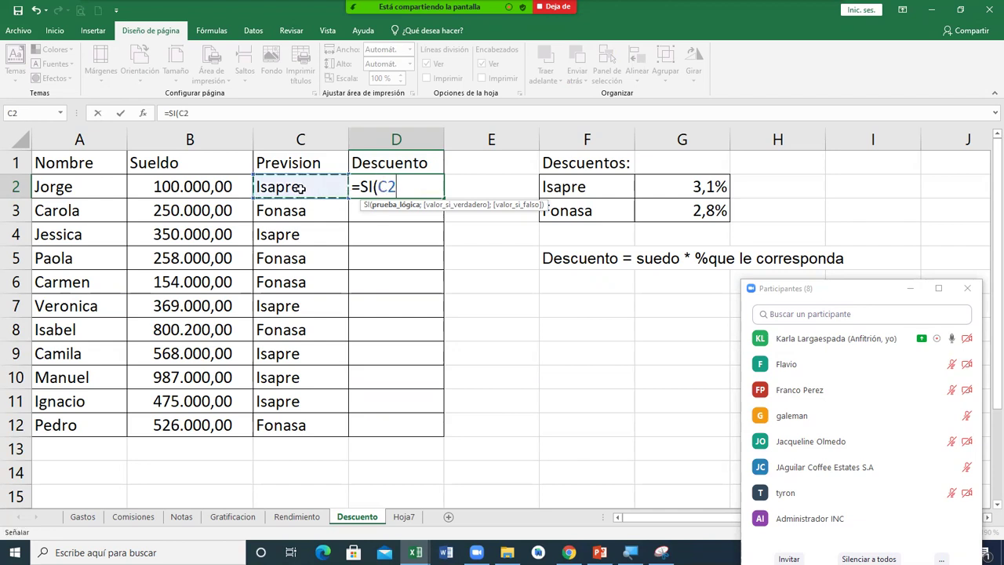
{"action": "type", "text": "="}
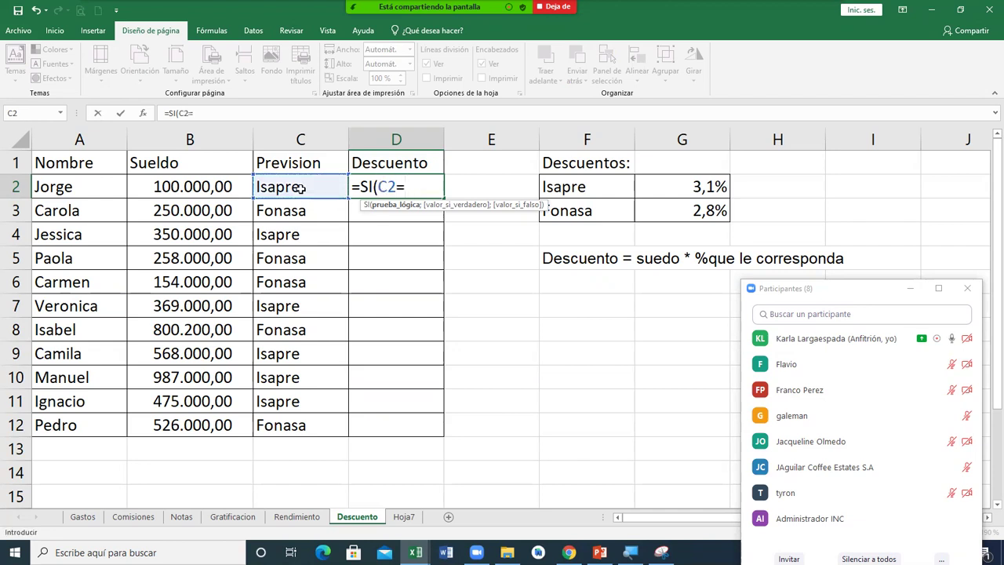
Complete the D2 logical test with "Isapre" followed by a comma and try to enter the partial formula.
{"action": "type", "text": "\"Isañr"}
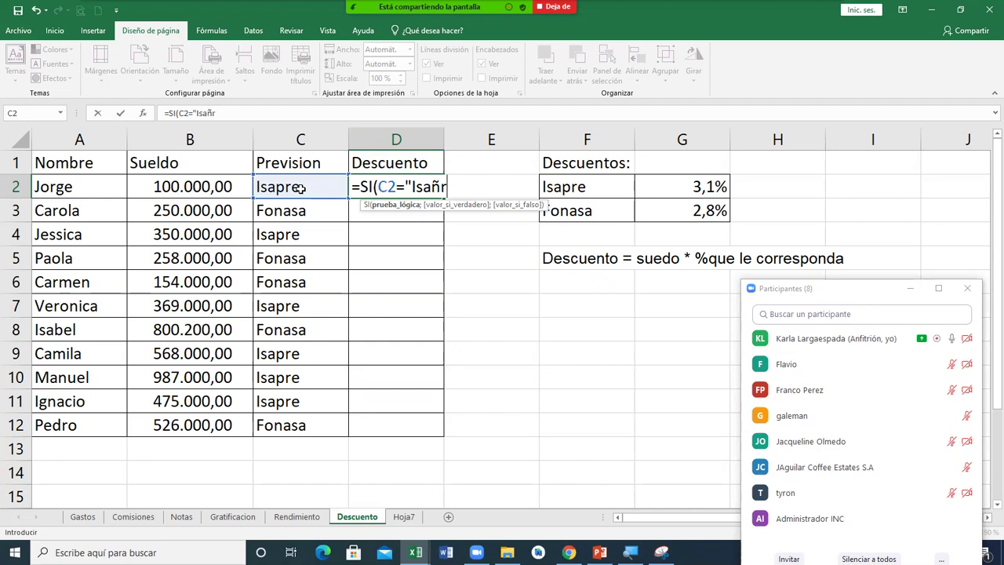
{"action": "type", "text": "e"}
{"action": "key", "text": "BackSpace"}
{"action": "key", "text": "BackSpace"}
{"action": "key", "text": "BackSpace"}
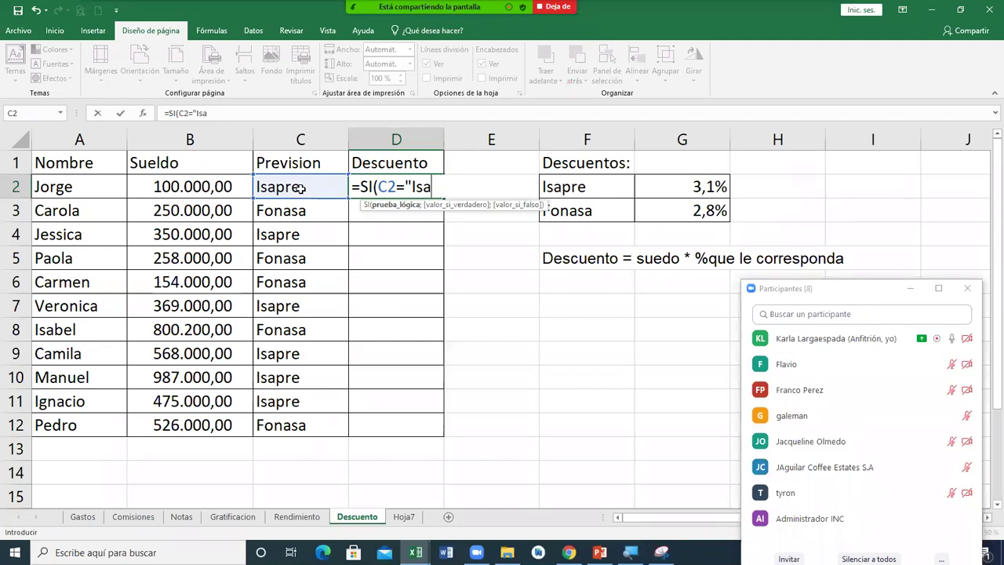
{"action": "type", "text": "pre\","}
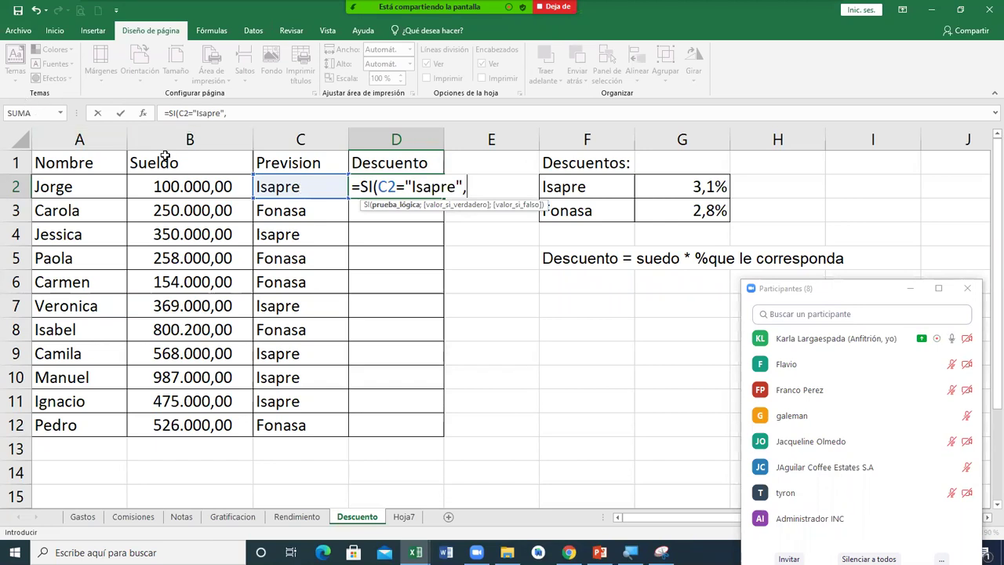
{"action": "key", "text": "Return"}
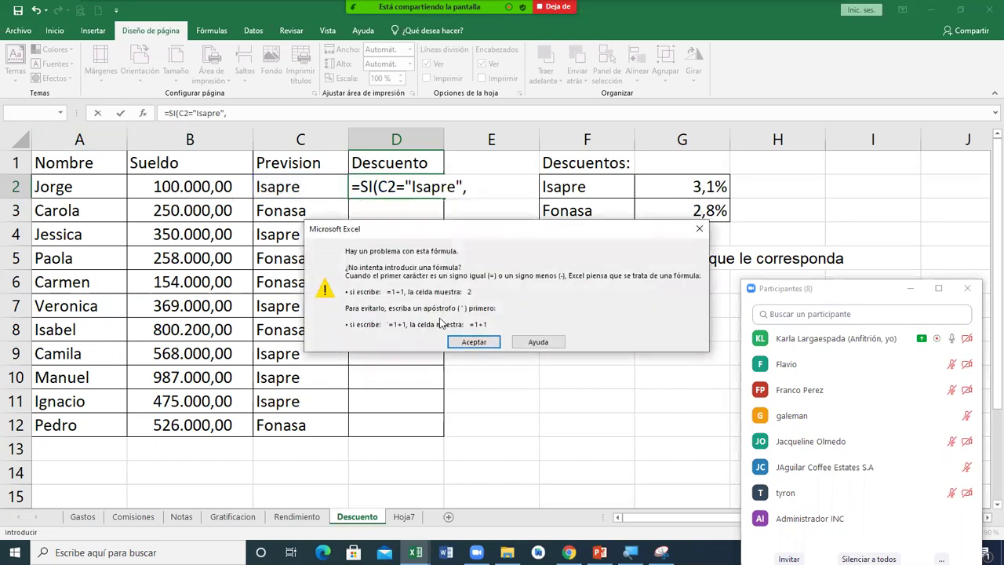
{"action": "left_click", "coordinate": [475, 341]}
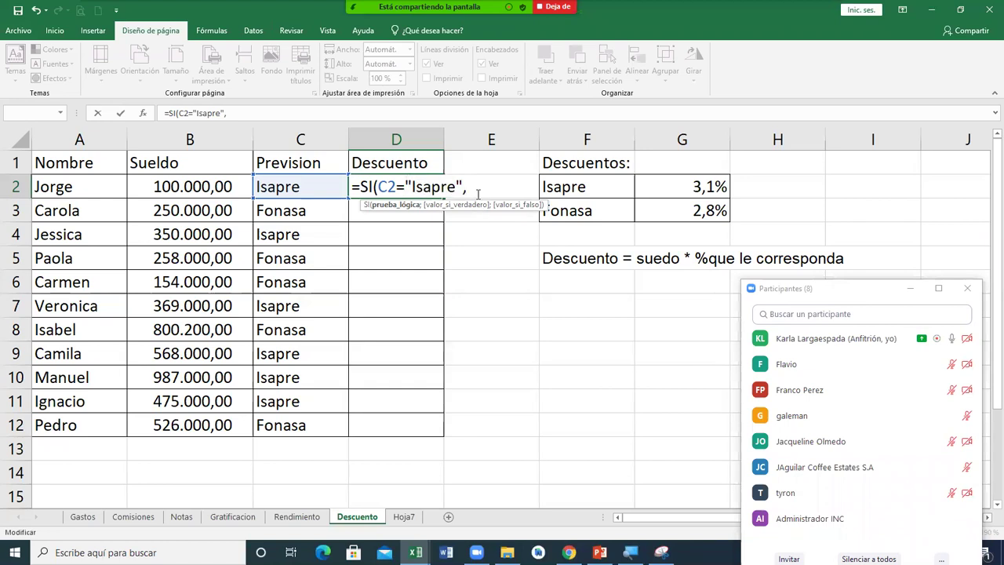
Clear the D2 formula back to =SI(C2=, retype "Isapre" followed by a comma, and try to enter it again.
{"action": "key", "text": "BackSpace"}
{"action": "key", "text": "BackSpace"}
{"action": "key", "text": "BackSpace"}
{"action": "key", "text": "BackSpace"}
{"action": "key", "text": "BackSpace"}
{"action": "key", "text": "BackSpace"}
{"action": "key", "text": "BackSpace"}
{"action": "key", "text": "BackSpace"}
{"action": "key", "text": "BackSpace"}
{"action": "type", "text": ";"}
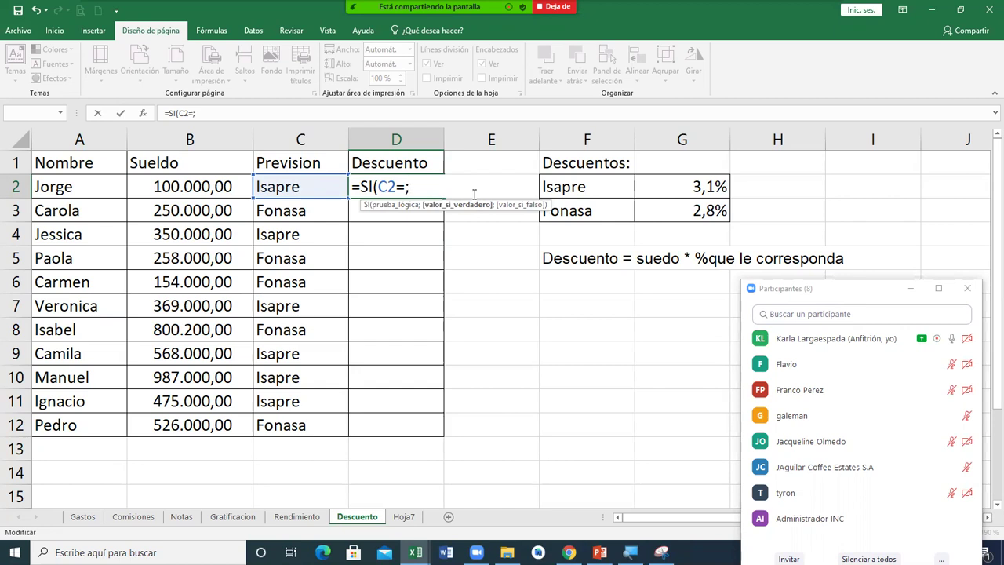
{"action": "key", "text": "BackSpace"}
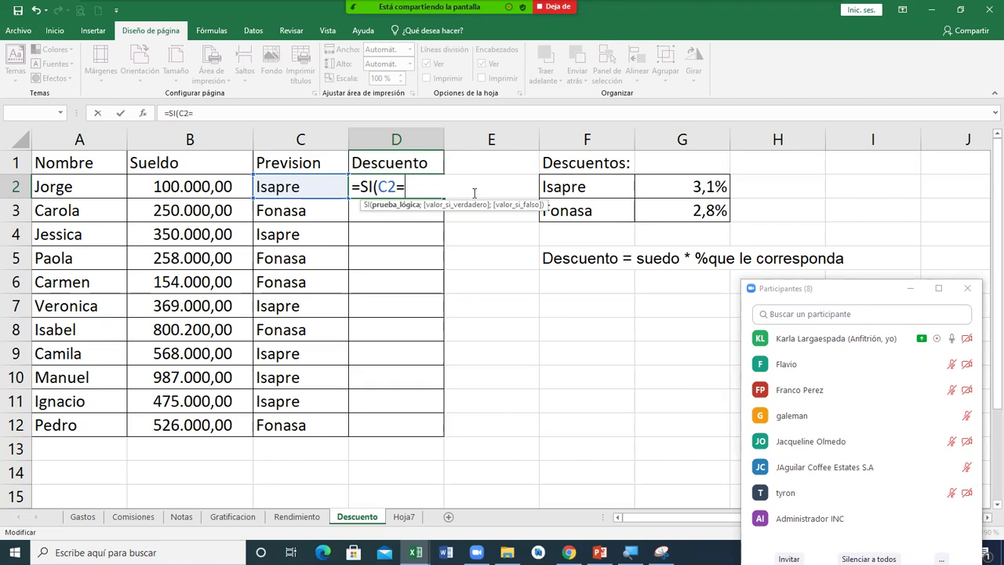
{"action": "type", "text": "\"I"}
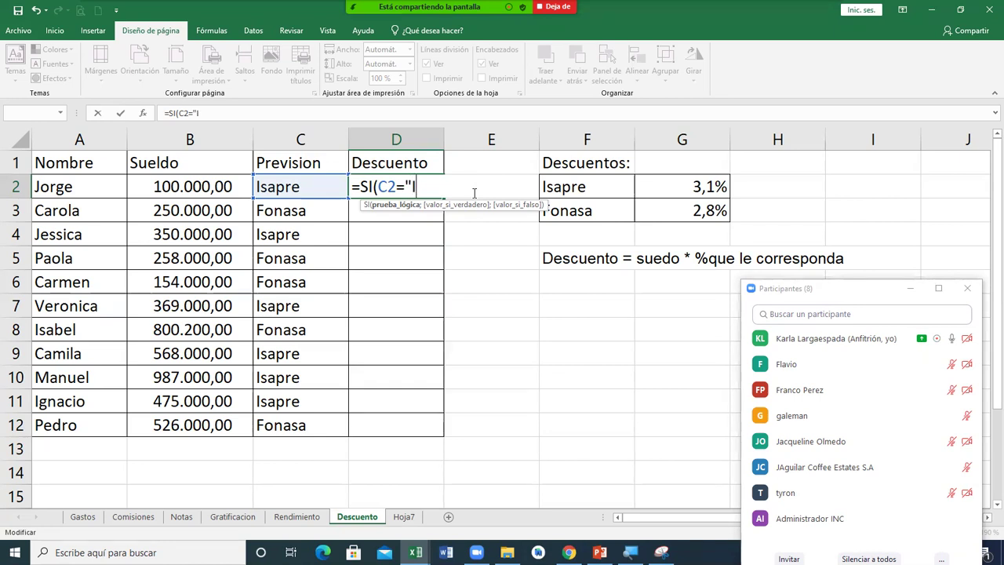
{"action": "type", "text": "sapre\","}
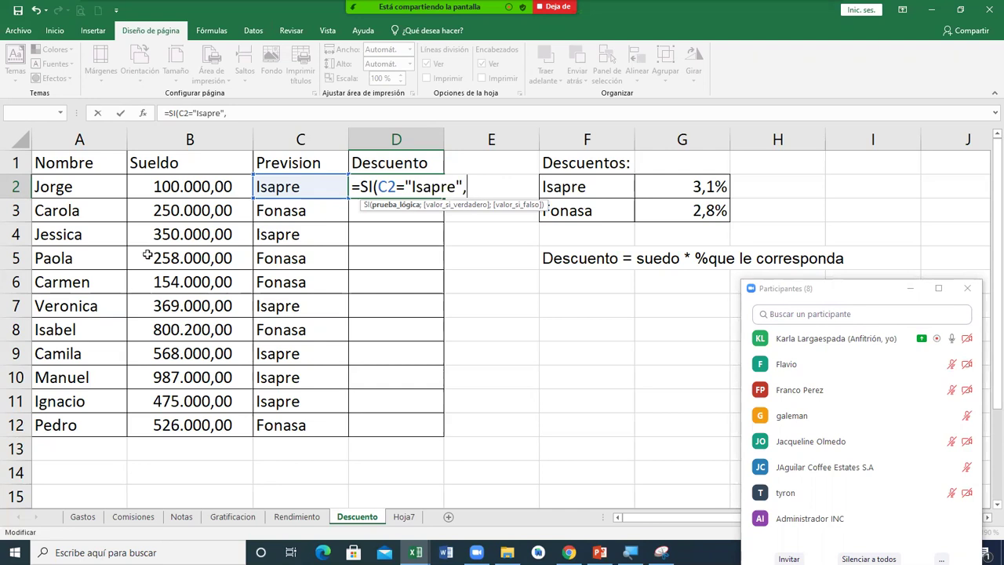
{"action": "key", "text": "Return"}
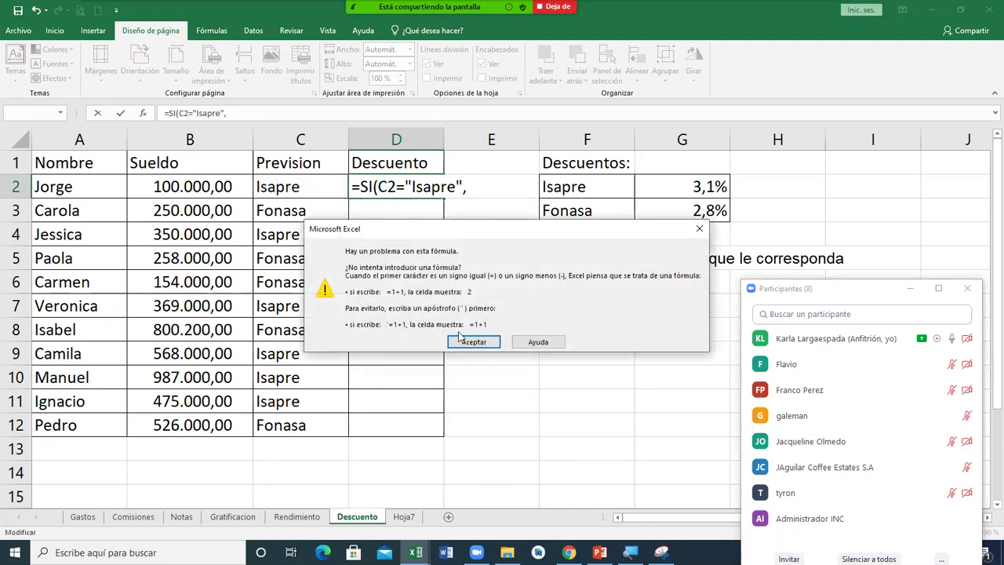
{"action": "left_click", "coordinate": [474, 342]}
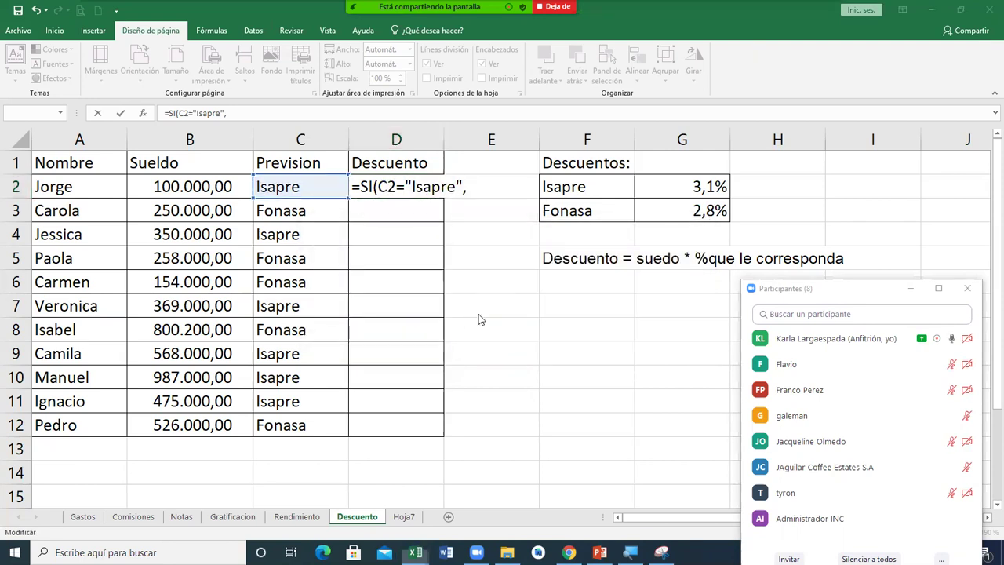
Replace the comma after "Isapre" in the D2 formula with a semicolon.
{"action": "key", "text": "super+s"}
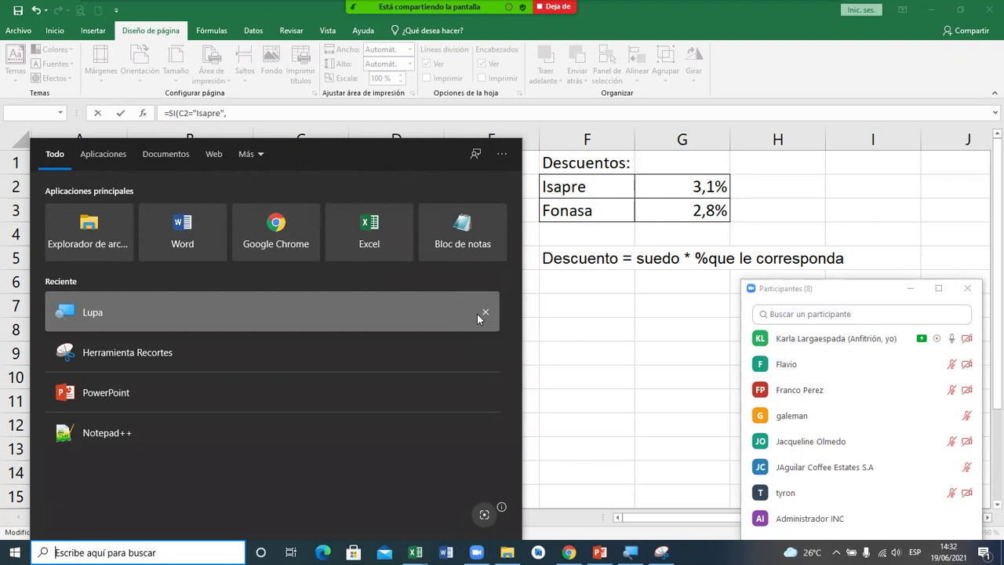
{"action": "left_click", "coordinate": [587, 333]}
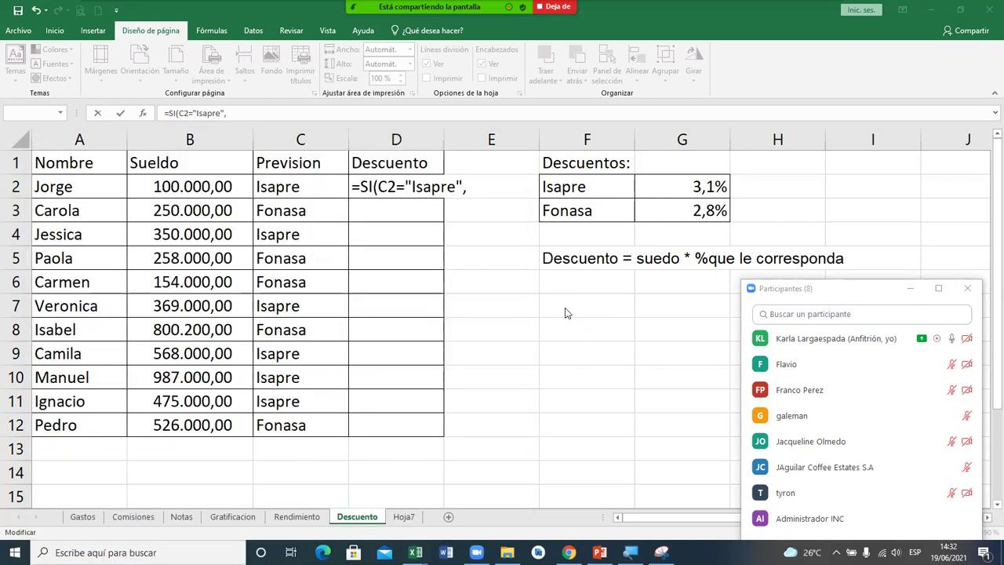
{"action": "left_click", "coordinate": [474, 191]}
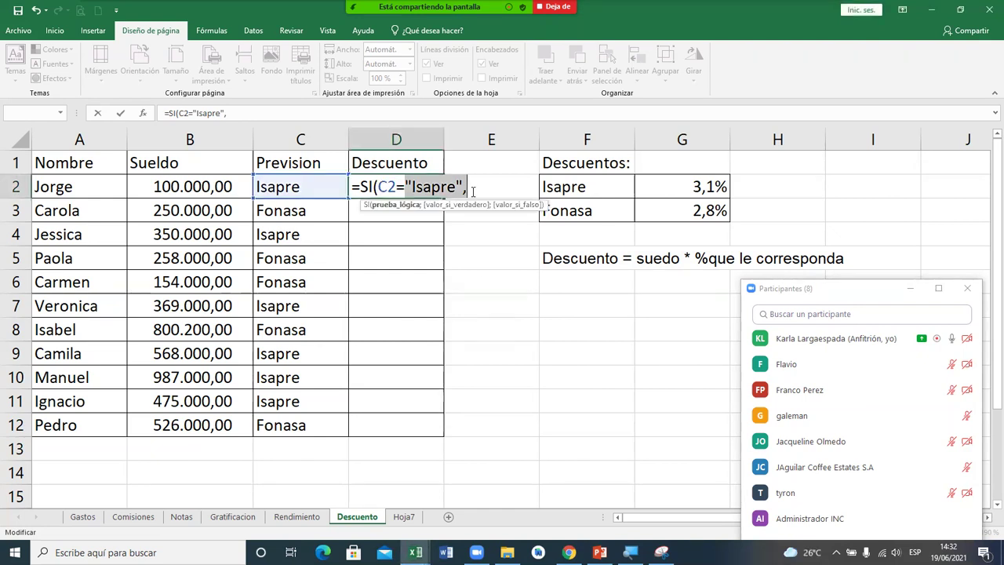
{"action": "key", "text": "BackSpace"}
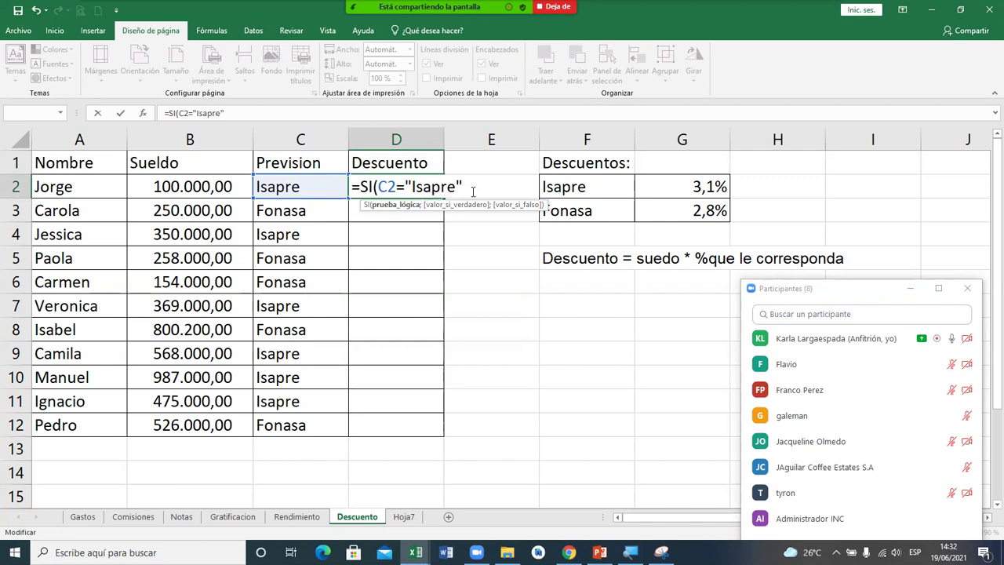
{"action": "type", "text": ";"}
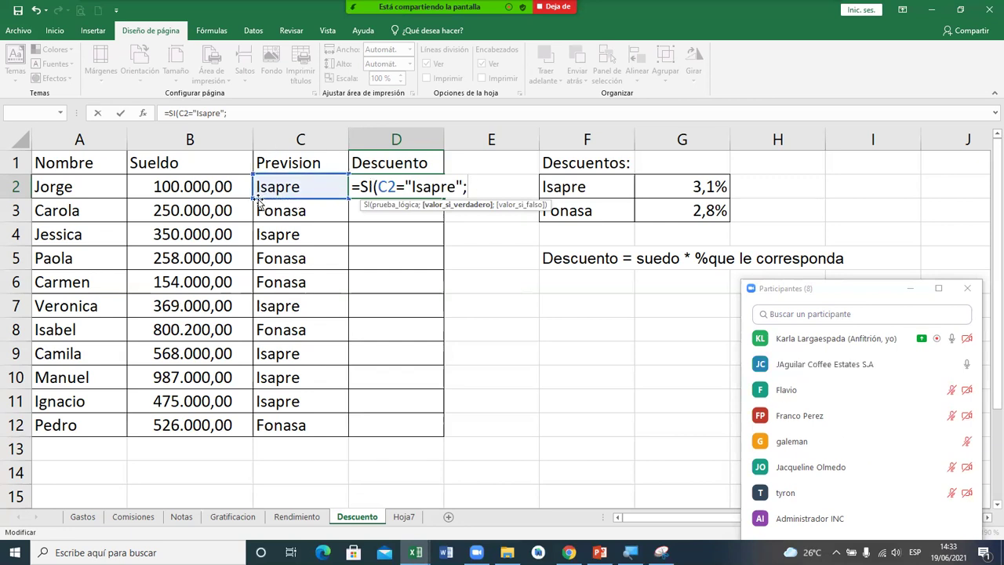
Begin the value-if-true argument of the D2 formula as a multiplication of the salary in B2.
{"action": "left_click", "coordinate": [224, 185]}
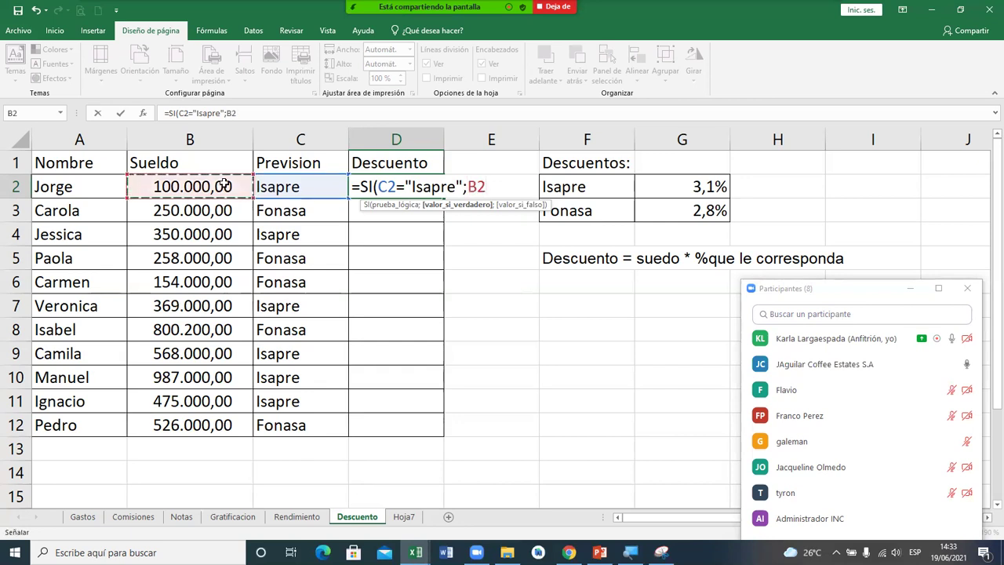
{"action": "type", "text": "\"\""}
{"action": "key", "text": "BackSpace"}
{"action": "key", "text": "BackSpace"}
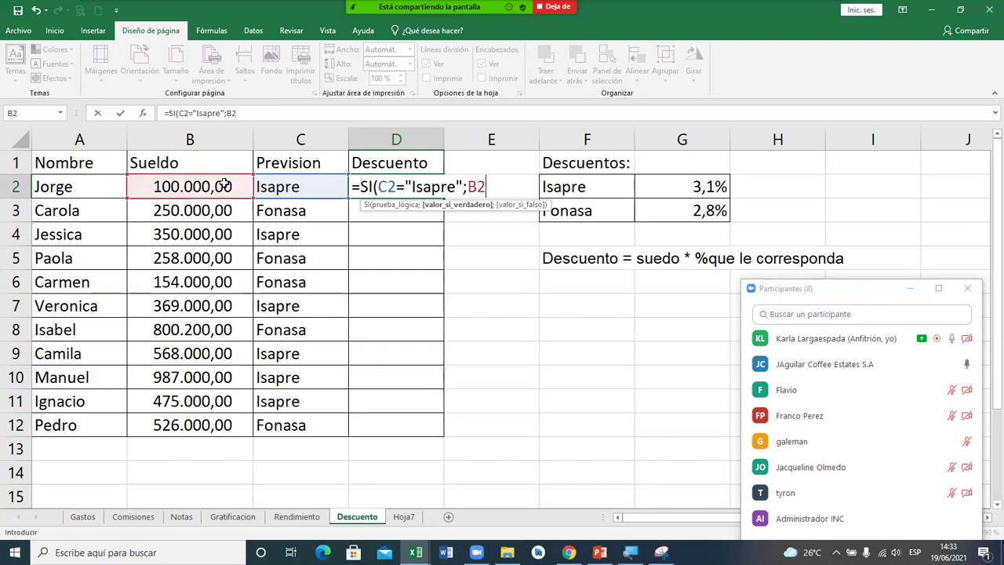
{"action": "type", "text": "*"}
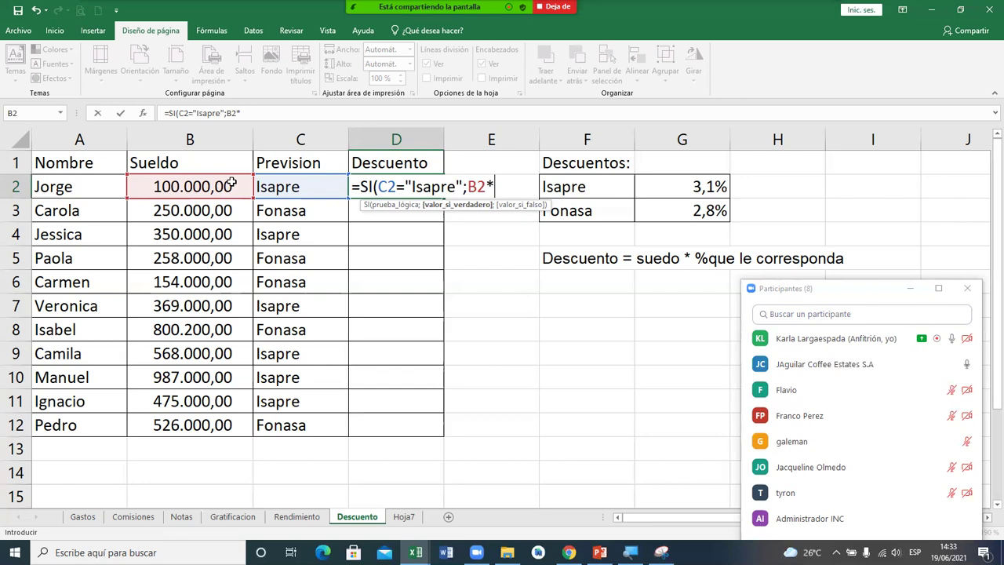
Add 3,1$ as the multiplier of B2 and try to enter the D2 formula.
{"action": "type", "text": "3,1$"}
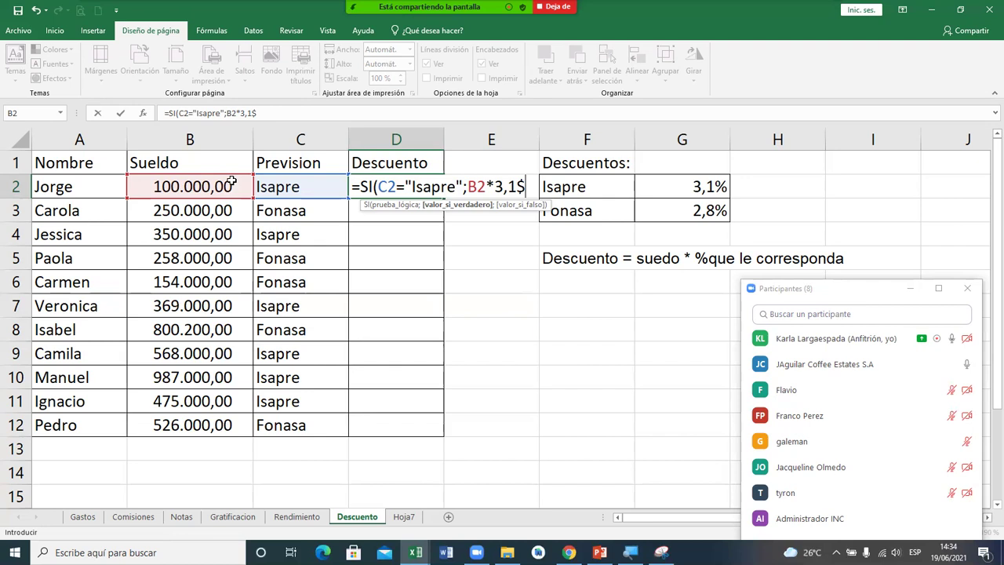
{"action": "key", "text": "Return"}
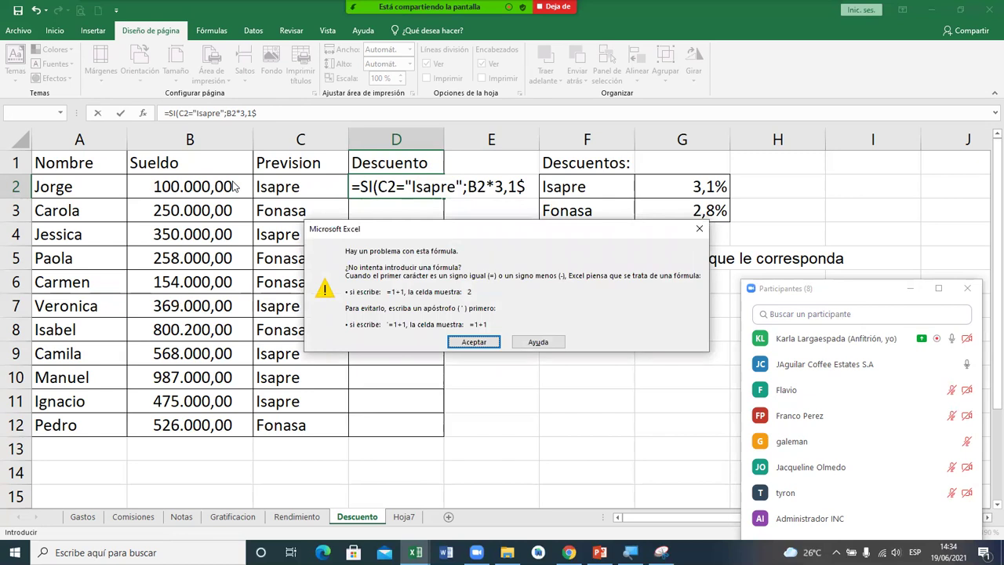
{"action": "key", "text": "Return"}
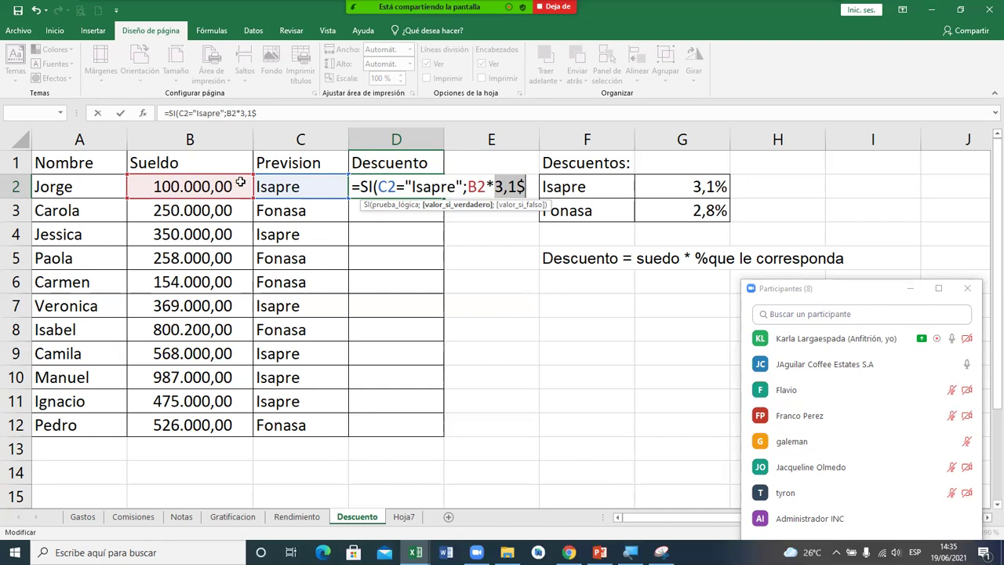
{"action": "scroll", "coordinate": [240, 181], "scroll_direction": "down", "scroll_amount": 20}
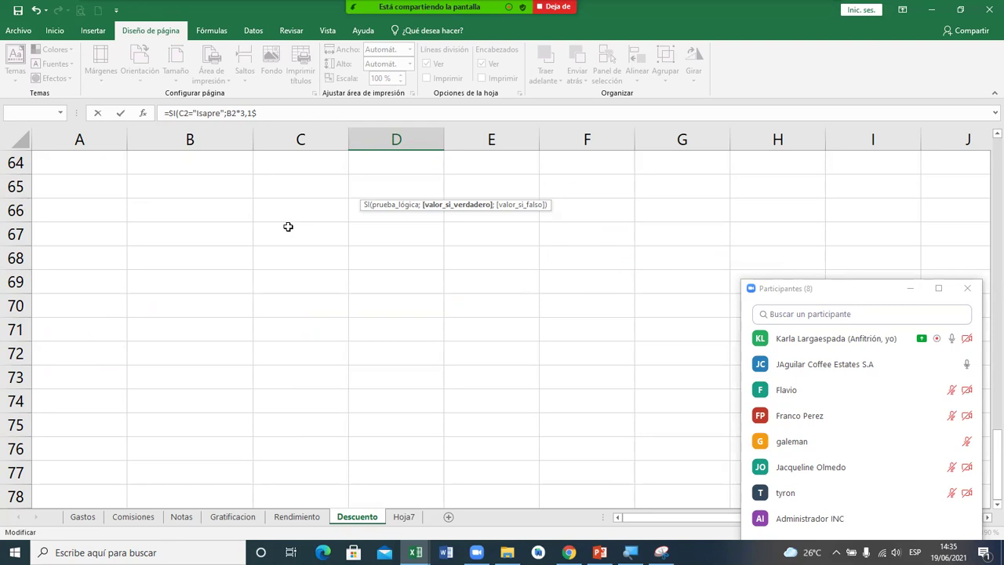
{"action": "key", "text": "super+s"}
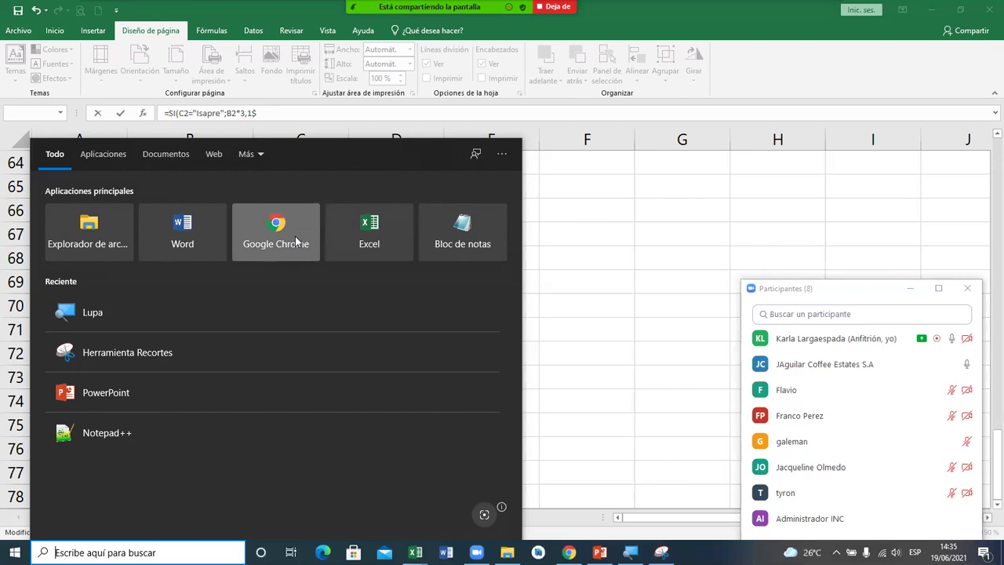
{"action": "left_click", "coordinate": [295, 237]}
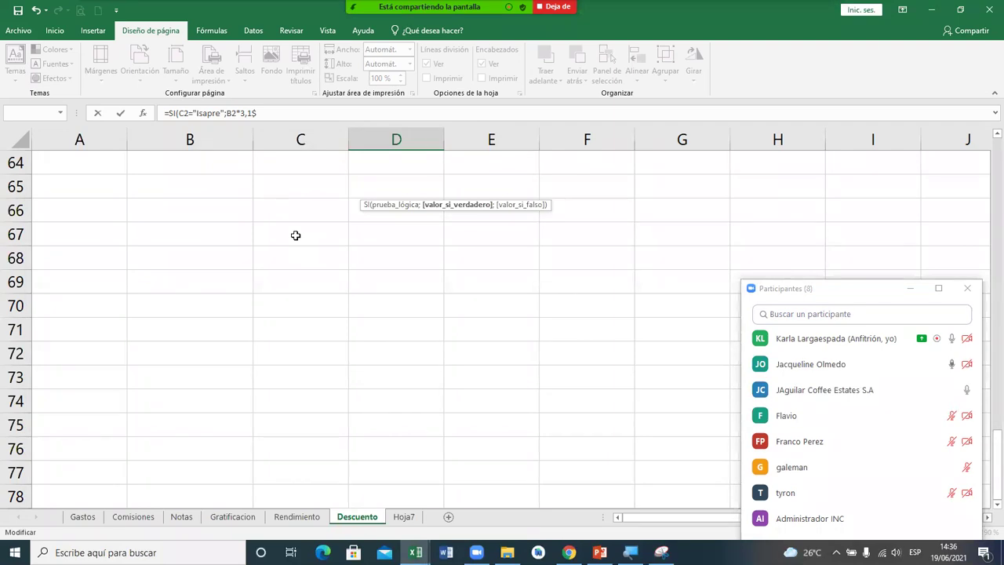
{"action": "left_click_drag", "start_coordinate": [988, 468], "coordinate": [987, 138]}
{"action": "left_click", "coordinate": [987, 138]}
{"action": "left_click", "coordinate": [987, 139]}
{"action": "left_click", "coordinate": [987, 138]}
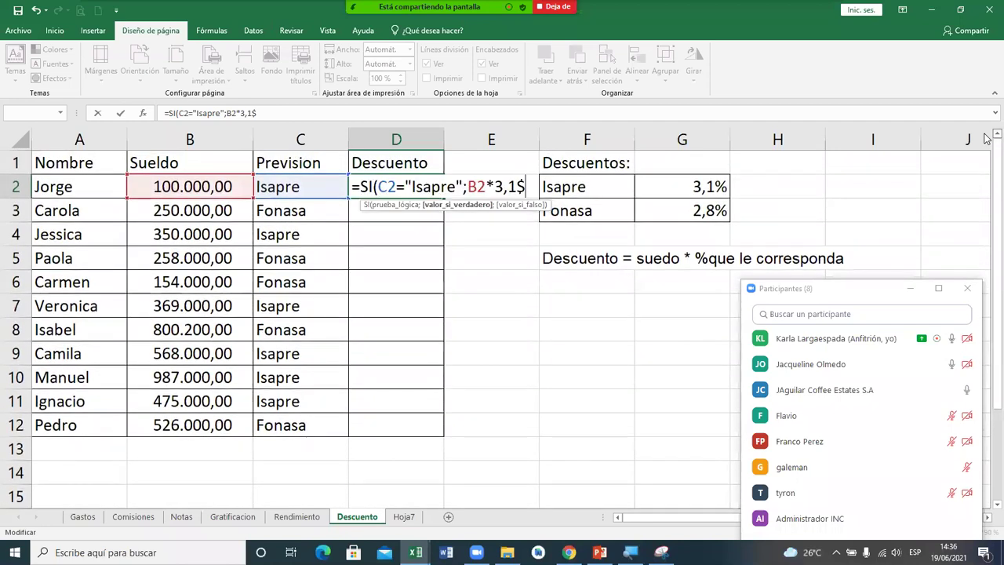
Change the multiplier to 3,1% followed by a comma and try to enter the D2 formula.
{"action": "key", "text": "BackSpace"}
{"action": "type", "text": "%"}
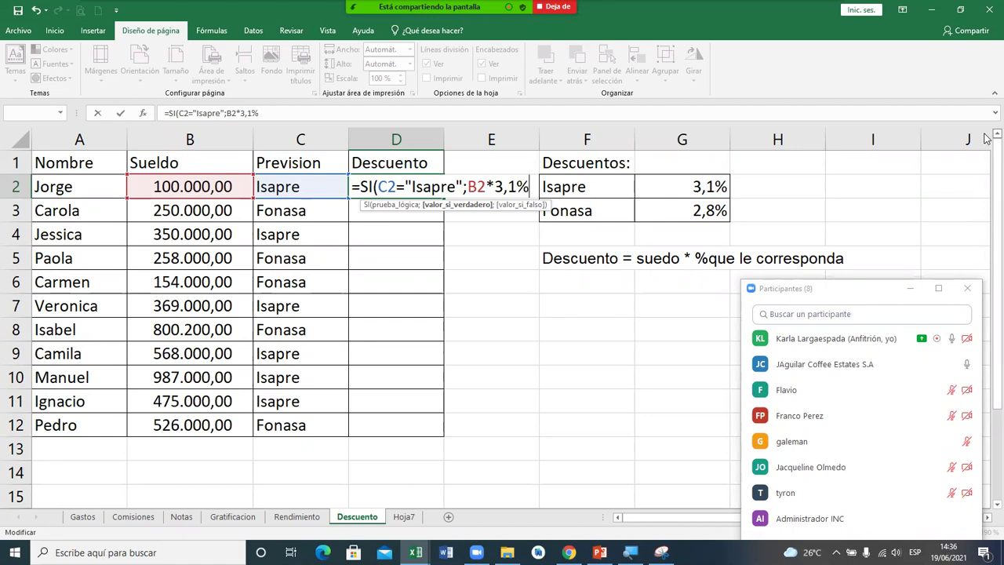
{"action": "type", "text": ","}
{"action": "key", "text": "Return"}
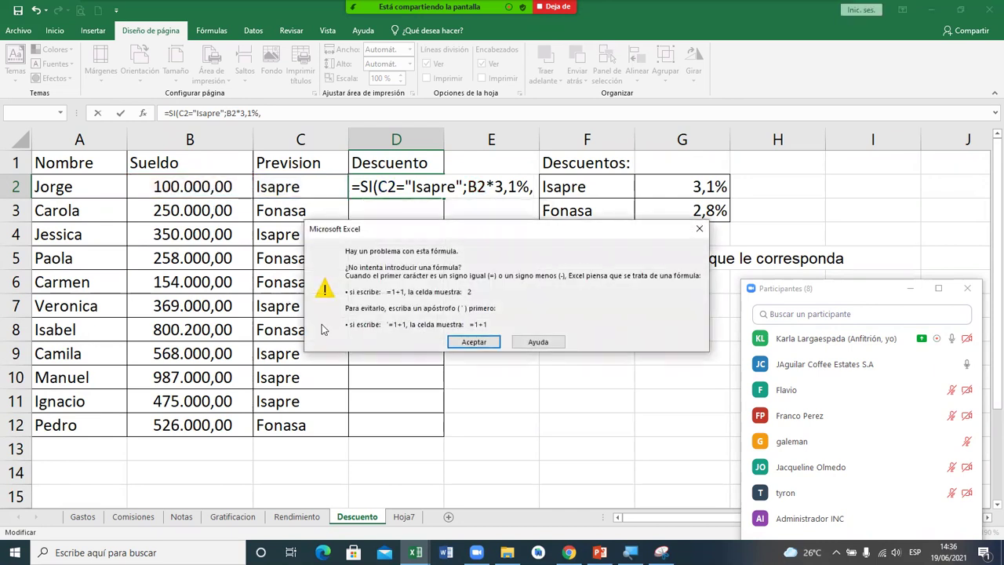
{"action": "left_click", "coordinate": [449, 348]}
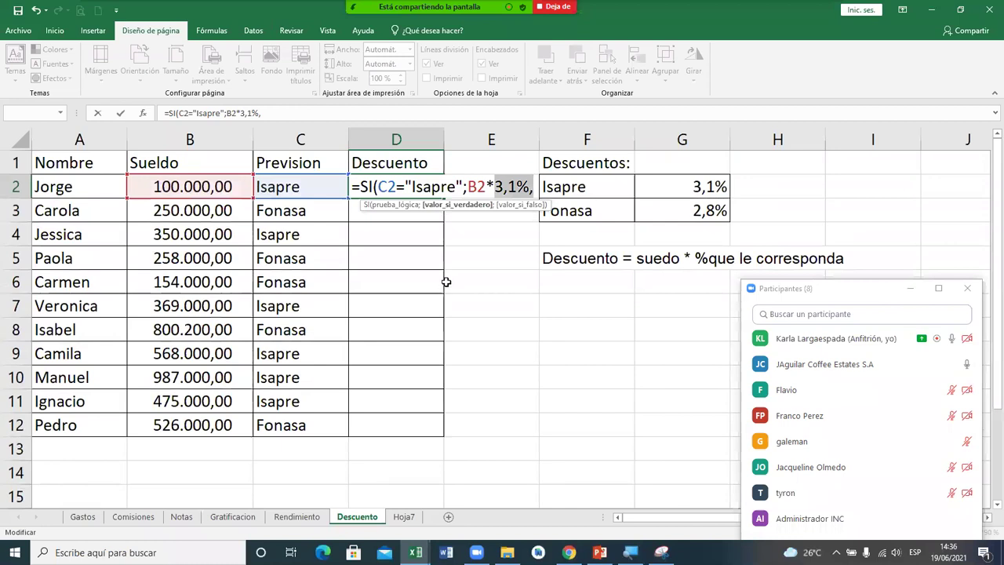
Remove the multiplier from the D2 formula so it reads =SI(C2="Isapre";B2*.
{"action": "key", "text": "BackSpace"}
{"action": "scroll", "coordinate": [449, 273], "scroll_direction": "down", "scroll_amount": 3}
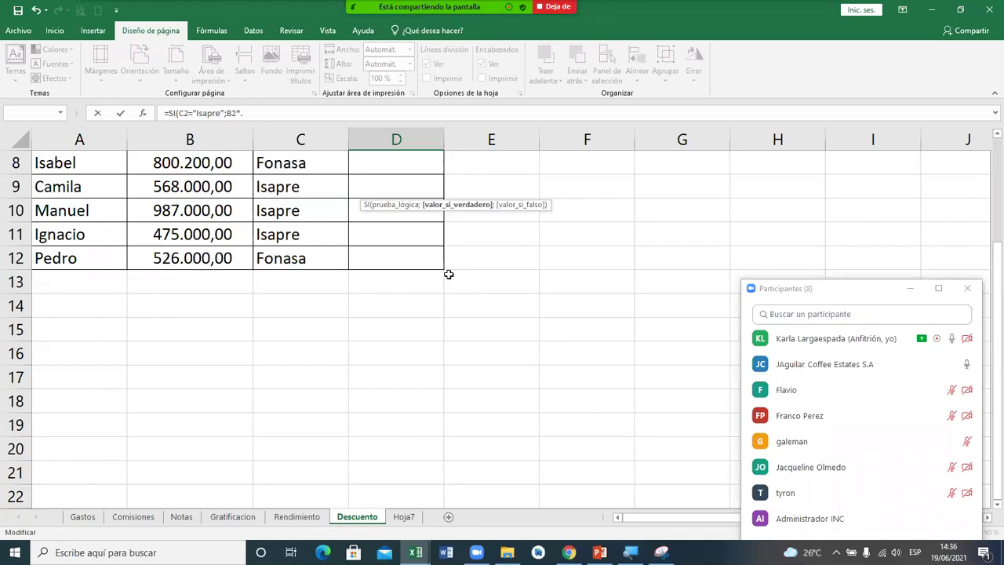
{"action": "scroll", "coordinate": [449, 274], "scroll_direction": "down", "scroll_amount": 19}
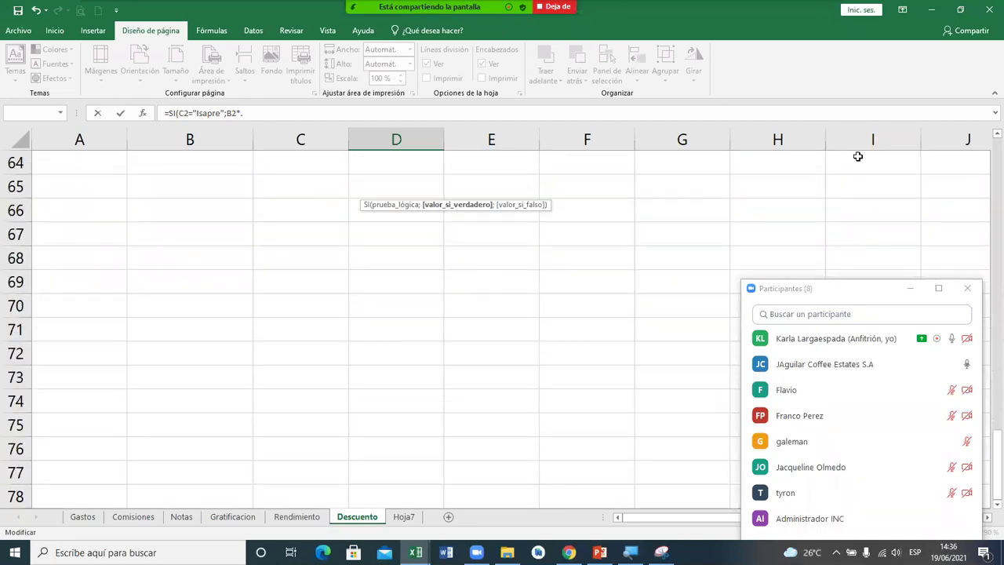
{"action": "scroll", "coordinate": [987, 139], "scroll_direction": "up", "scroll_amount": 7}
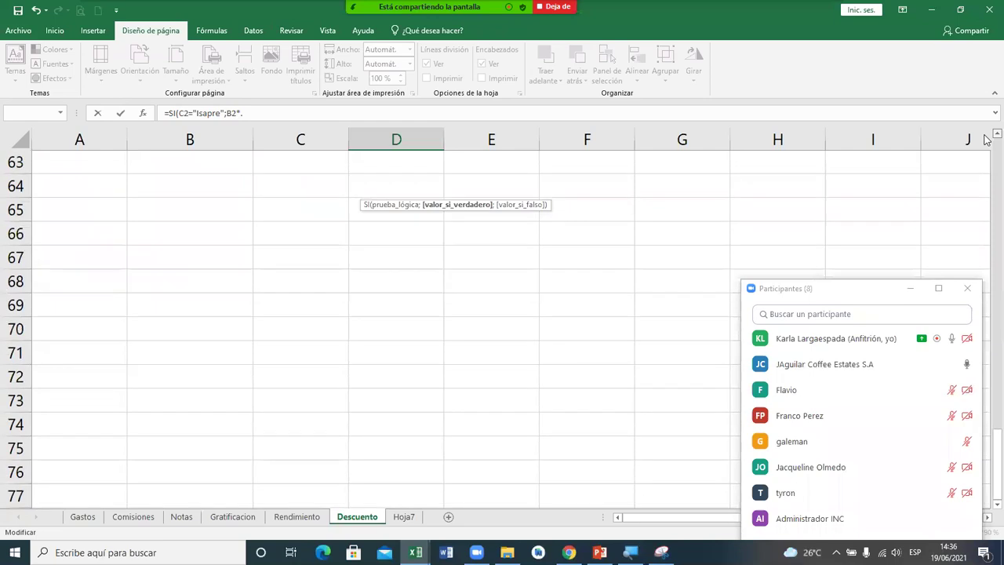
{"action": "scroll", "coordinate": [988, 139], "scroll_direction": "up", "scroll_amount": 11}
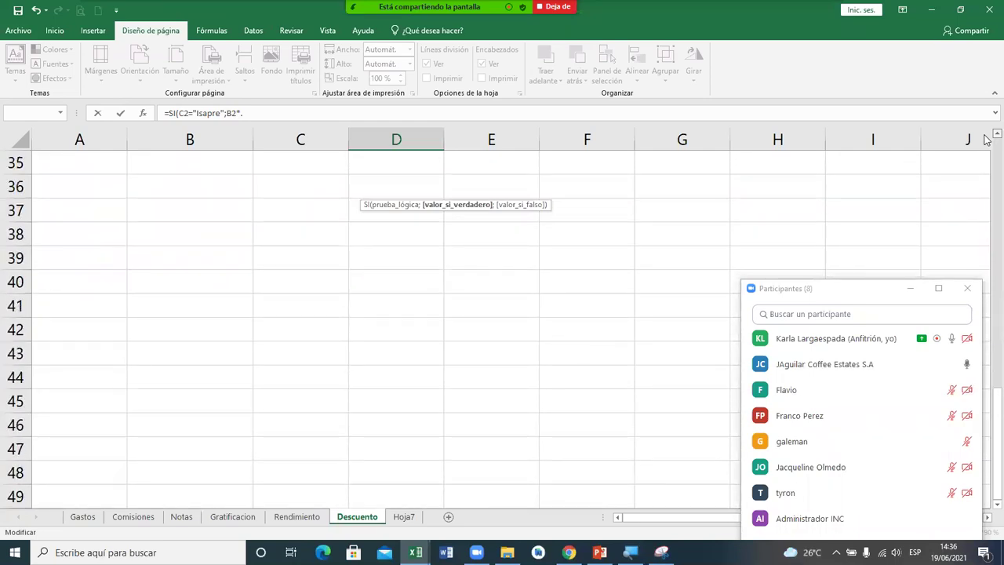
{"action": "scroll", "coordinate": [987, 139], "scroll_direction": "up", "scroll_amount": 4}
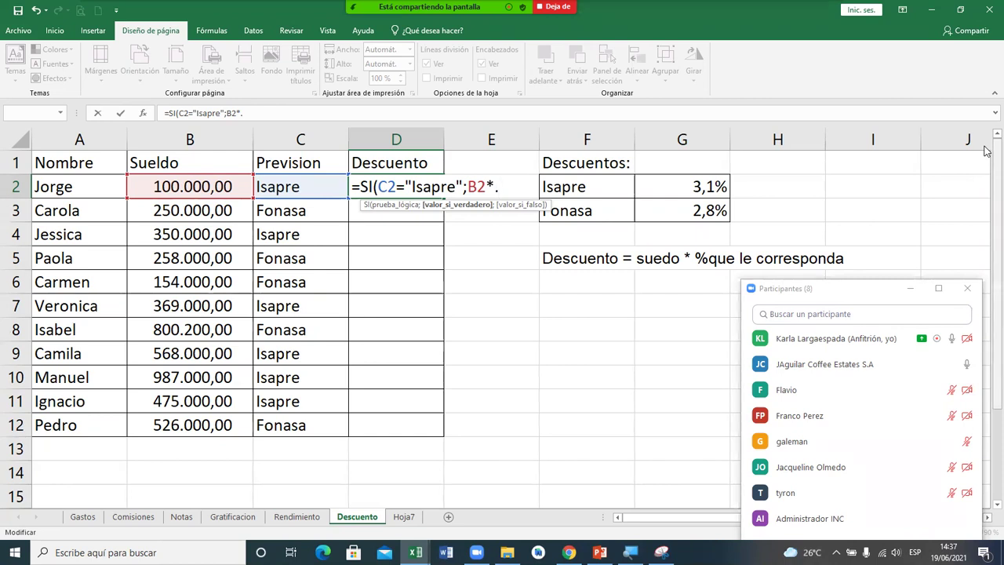
{"action": "key", "text": "super+s"}
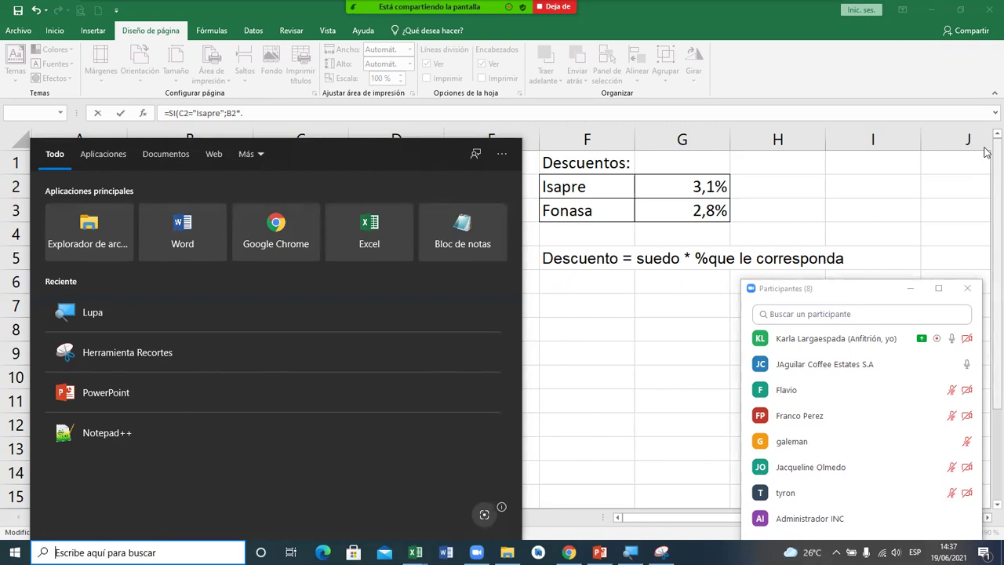
{"action": "key", "text": "Escape"}
{"action": "key", "text": "BackSpace"}
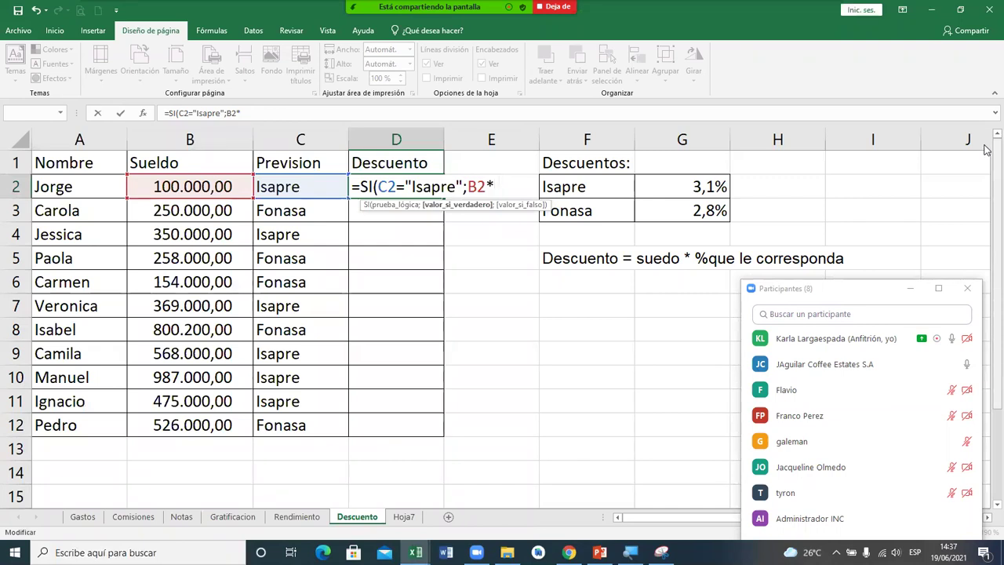
{"action": "key", "text": "super+d"}
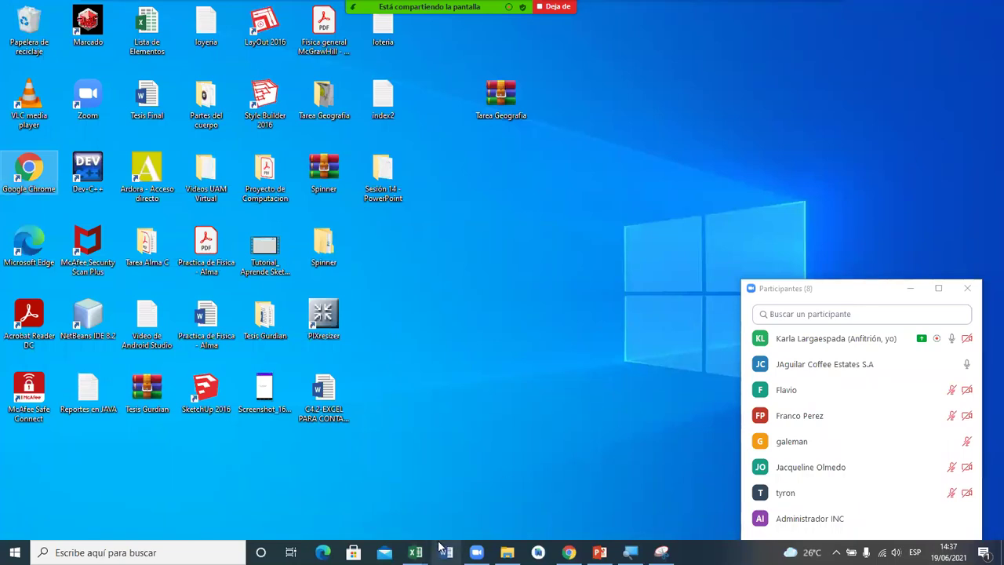
{"action": "mouse_move", "coordinate": [416, 552]}
{"action": "left_click", "coordinate": [458, 523]}
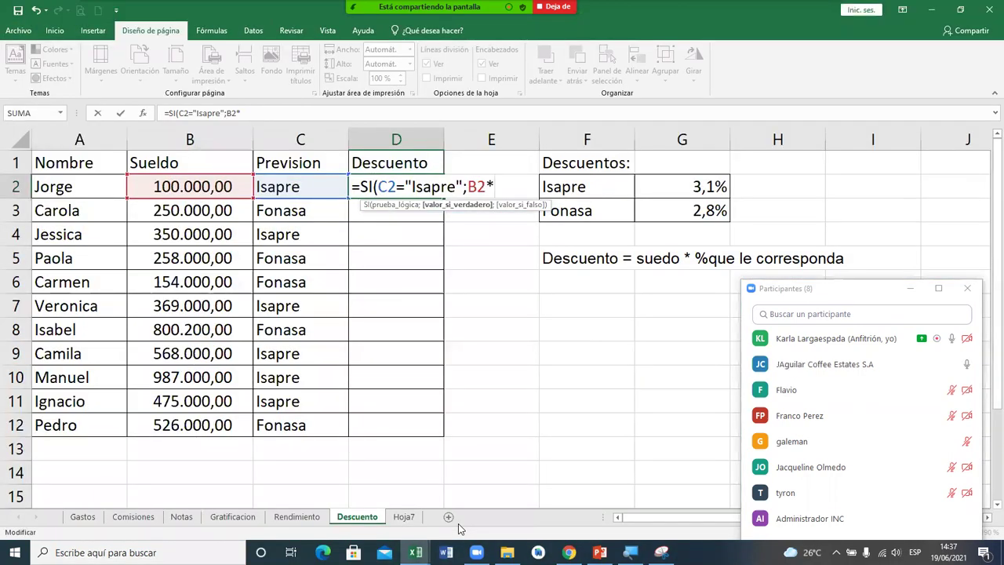
Complete the D2 formula as =SI(C2="Isapre";B2*3.1%;B2*2,8%) and try to enter it.
{"action": "type", "text": "3.1"}
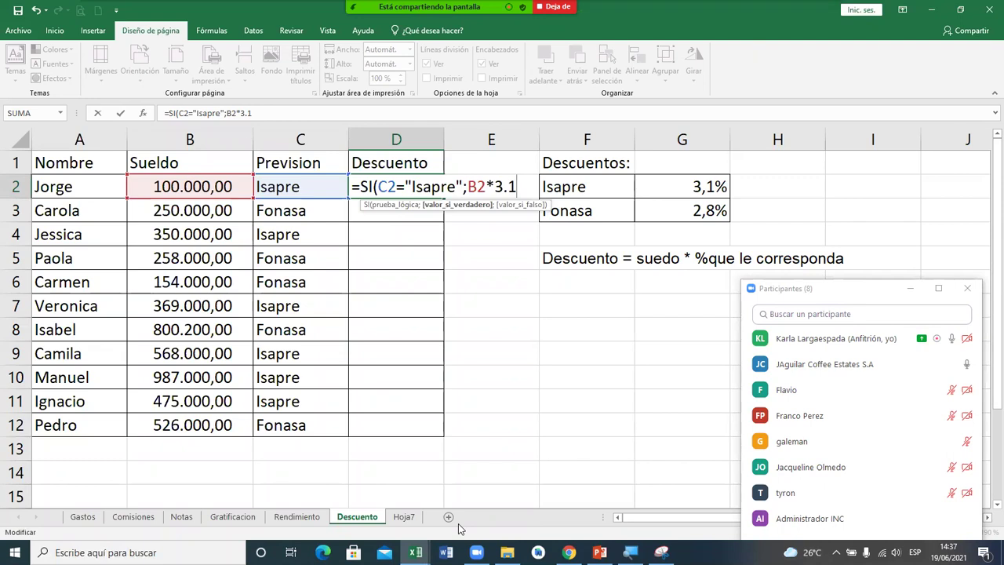
{"action": "type", "text": "%;"}
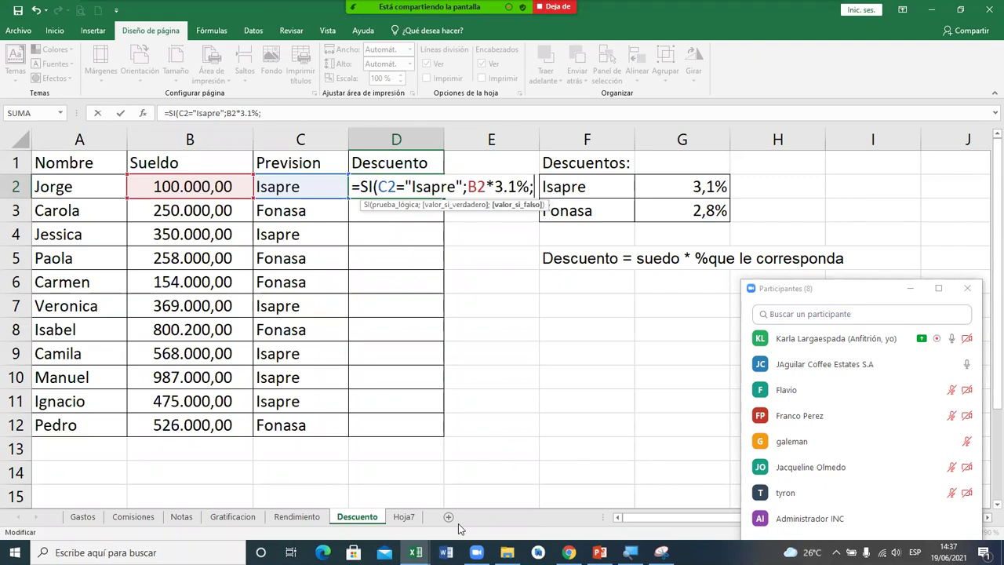
{"action": "left_click", "coordinate": [192, 190]}
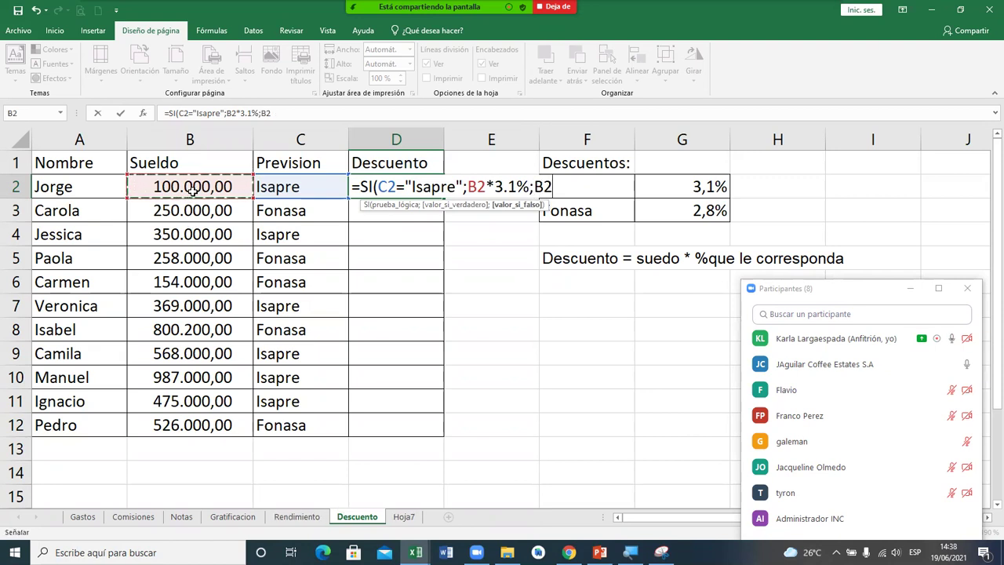
{"action": "type", "text": "*"}
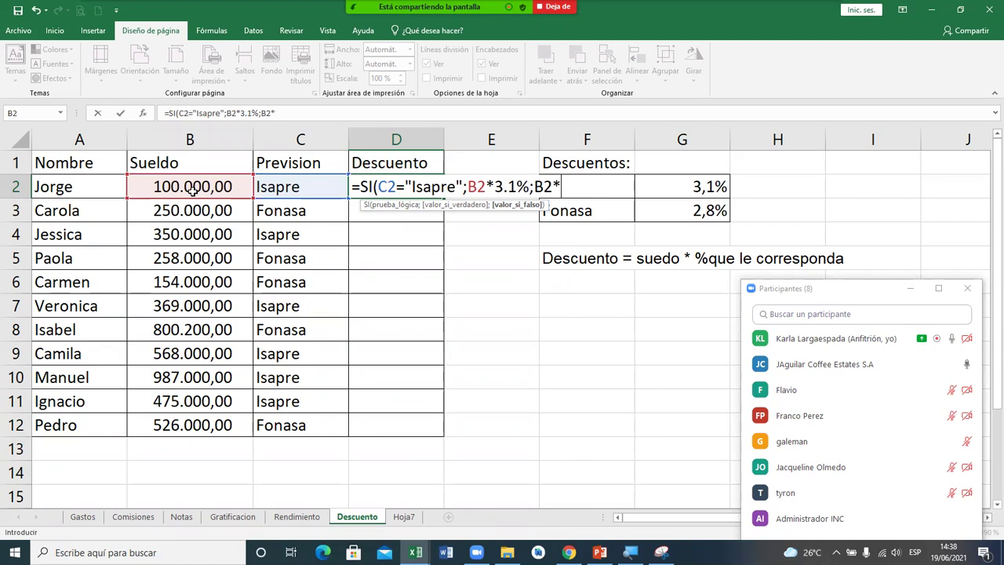
{"action": "type", "text": "2,8%)"}
{"action": "key", "text": "Return"}
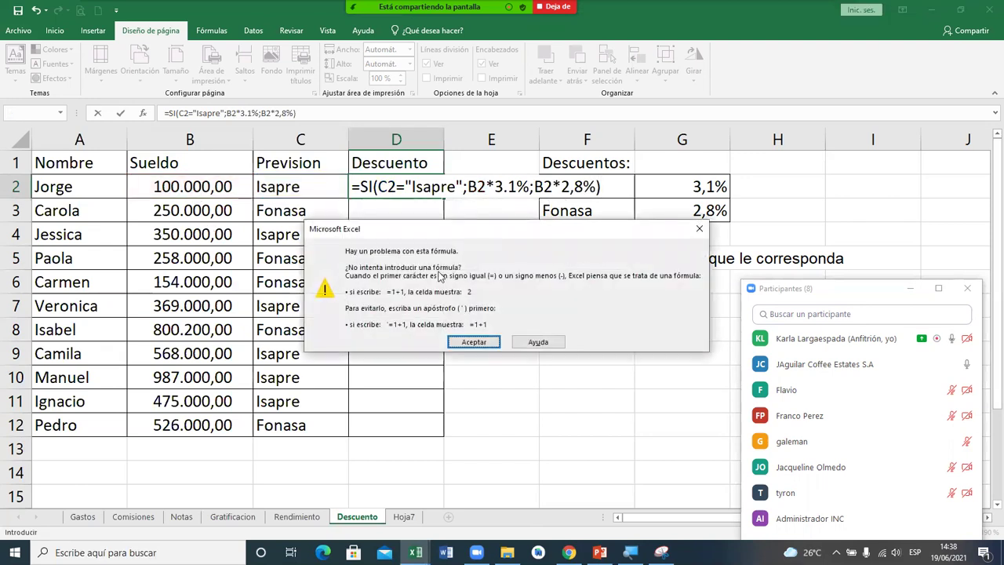
{"action": "left_click", "coordinate": [487, 340]}
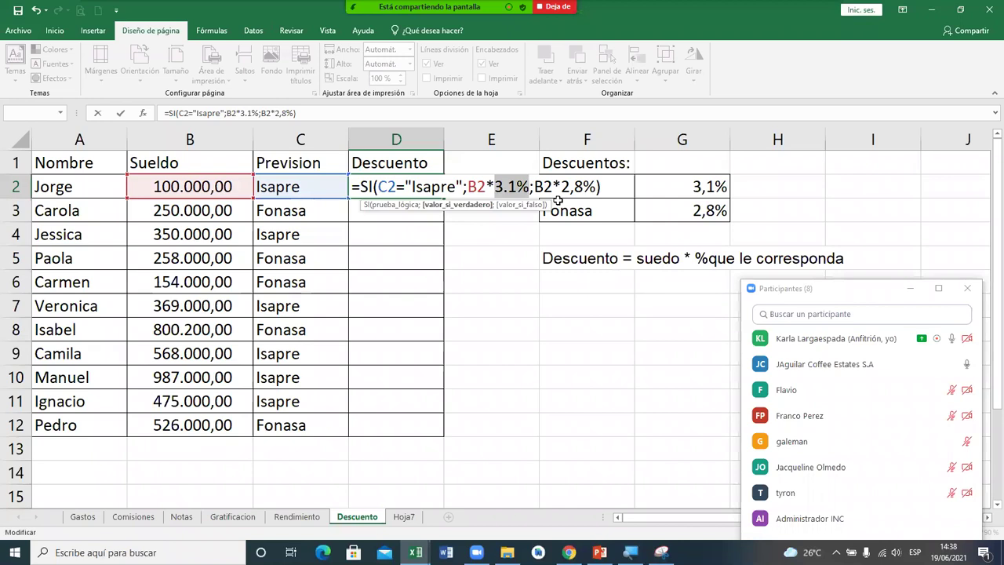
{"action": "key", "text": "super"}
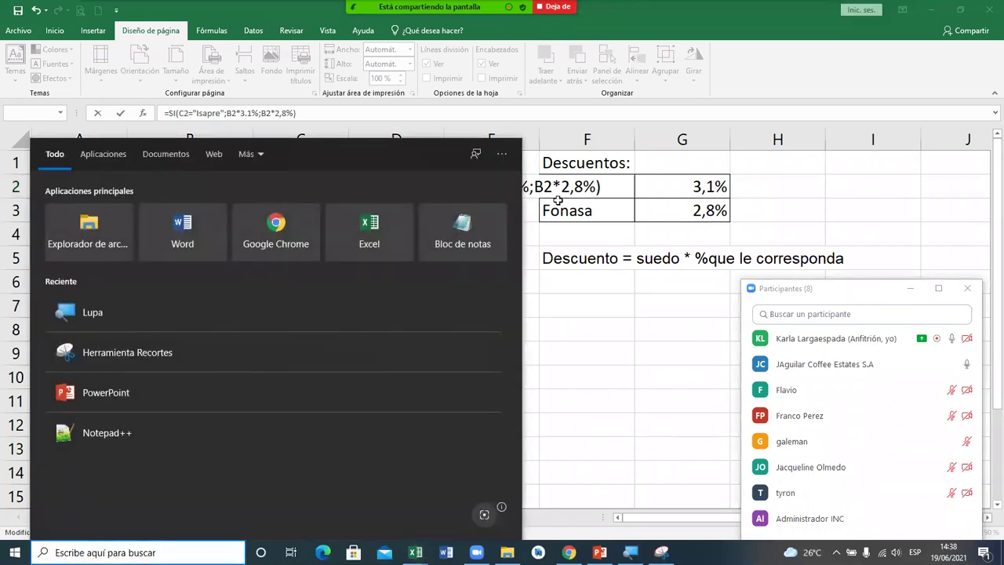
{"action": "key", "text": "Escape"}
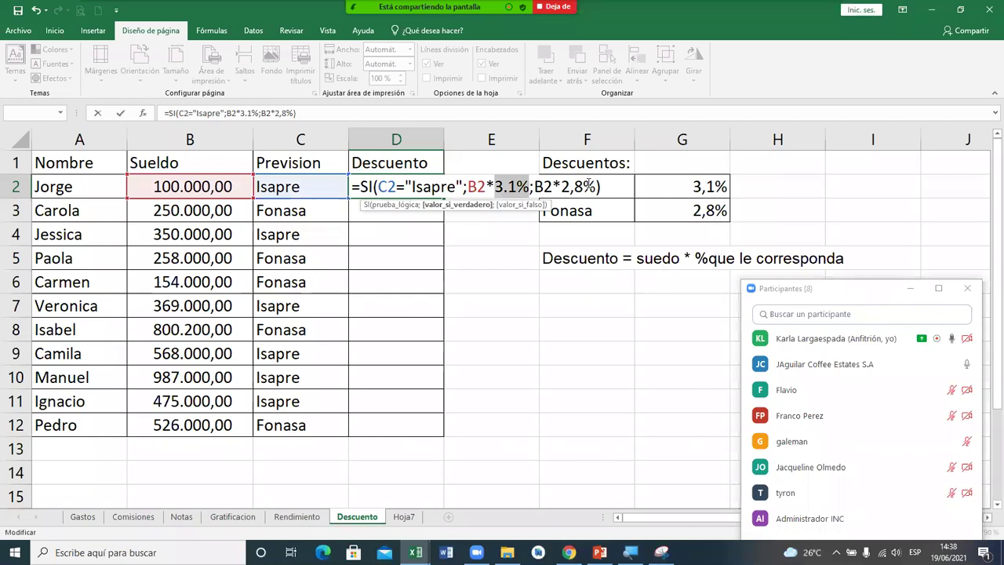
Try again to enter the D2 formula with 3.1% as the Isapre rate.
{"action": "left_click", "coordinate": [591, 184]}
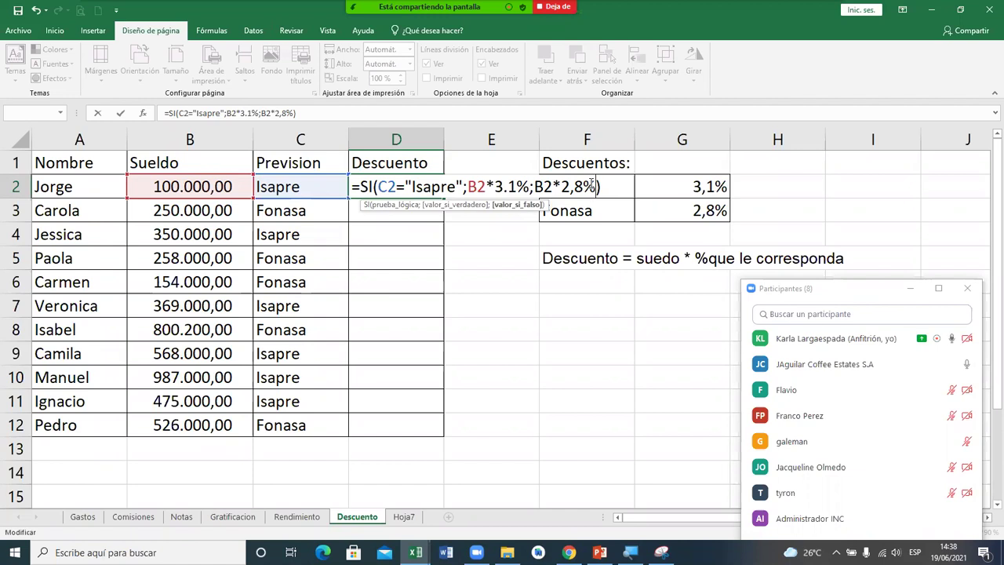
{"action": "key", "text": "Return"}
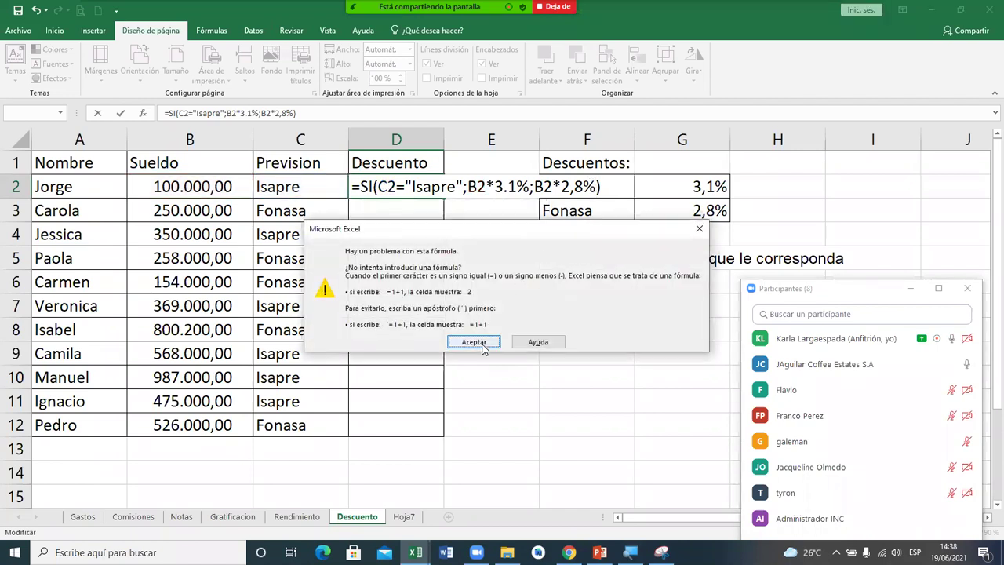
{"action": "left_click", "coordinate": [482, 345]}
{"action": "scroll", "coordinate": [481, 341], "scroll_direction": "down", "scroll_amount": 2}
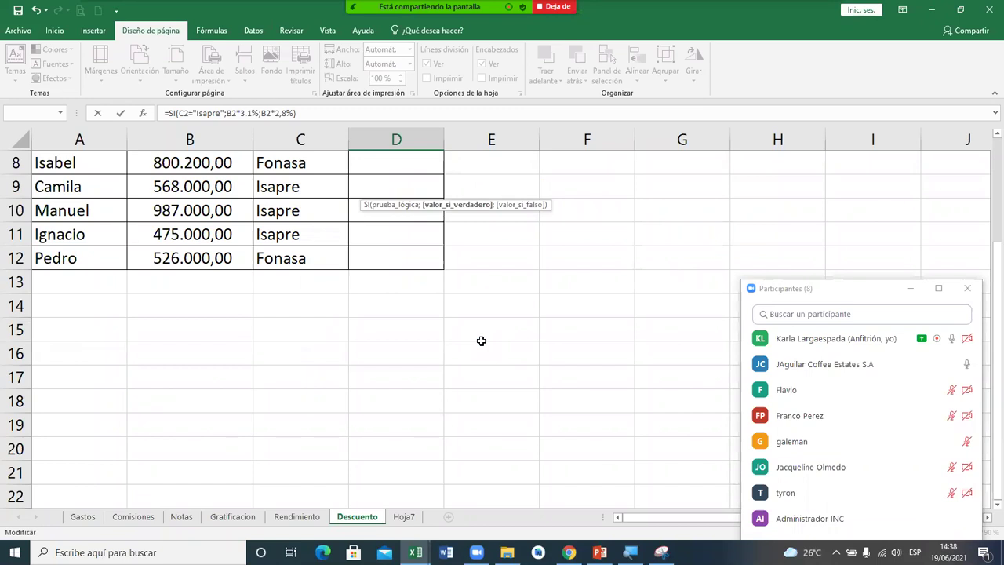
{"action": "scroll", "coordinate": [482, 341], "scroll_direction": "up", "scroll_amount": 3}
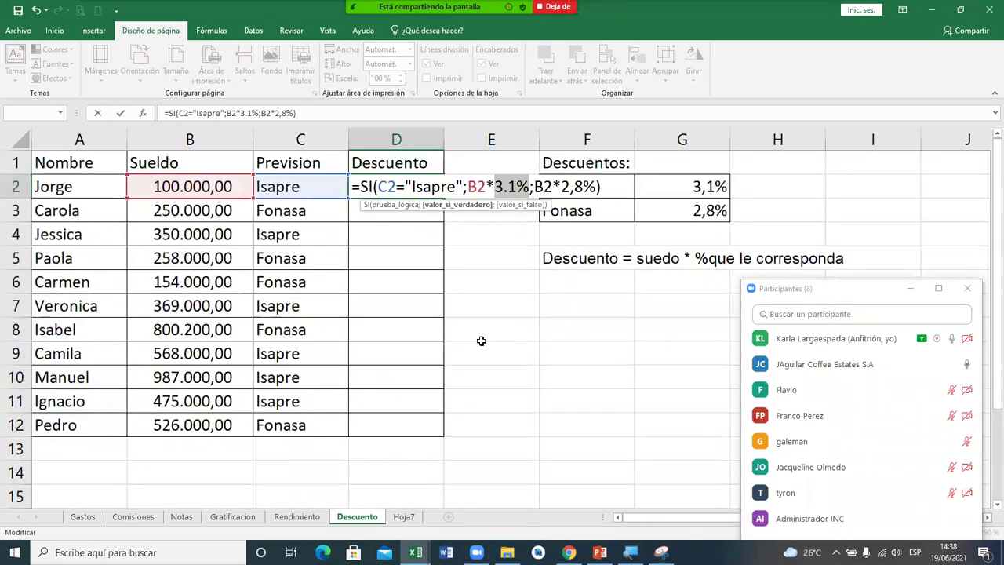
Correct the Isapre rate in the D2 formula to 3,1%, enter it, and fill the formula down through D12.
{"action": "left_click", "coordinate": [502, 187]}
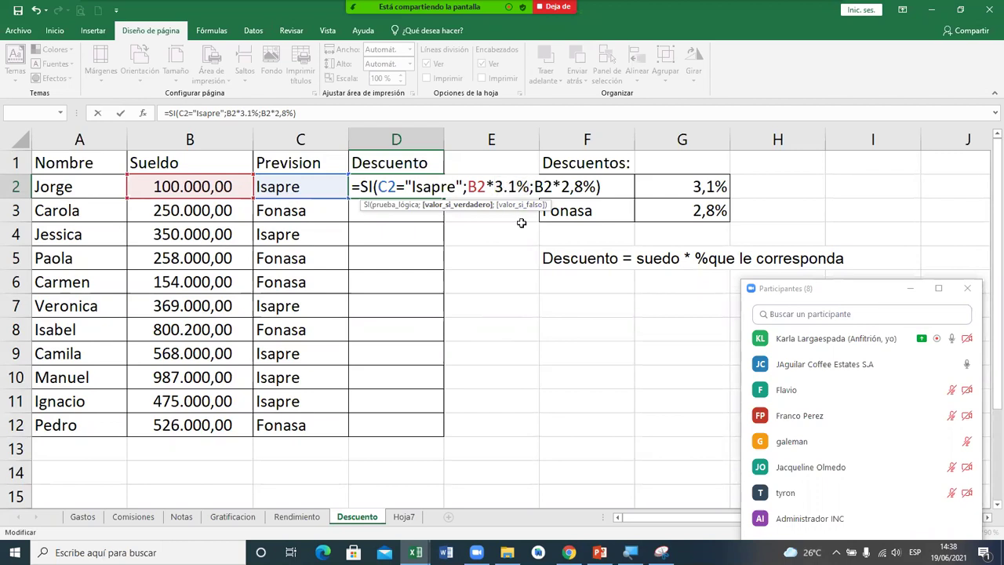
{"action": "key", "text": "Delete"}
{"action": "type", "text": ","}
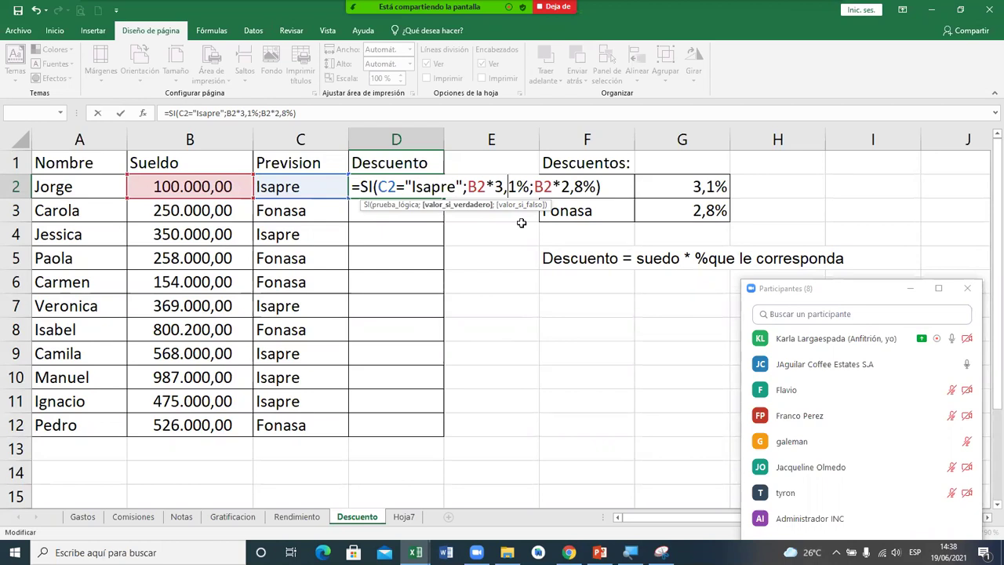
{"action": "key", "text": "Return"}
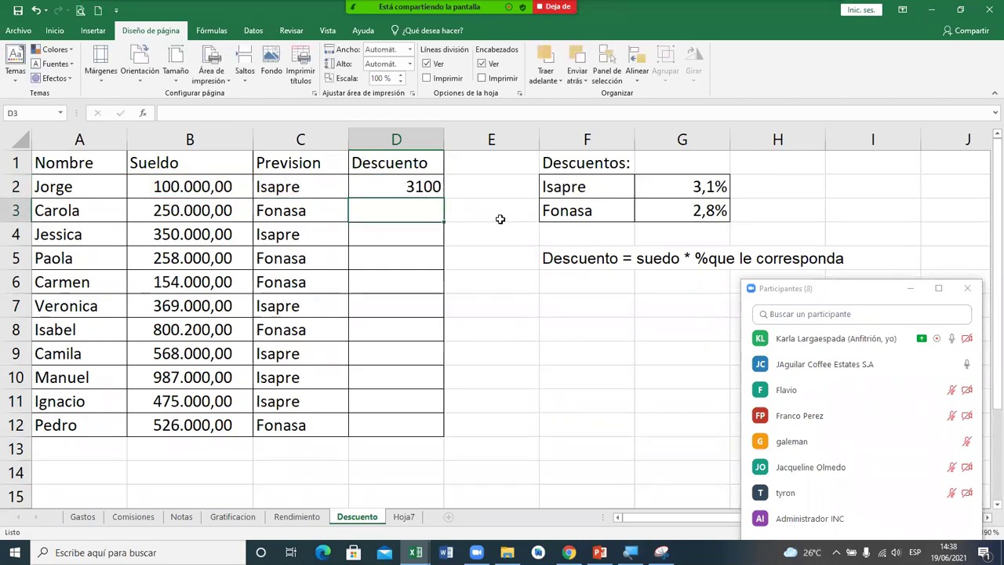
{"action": "left_click", "coordinate": [433, 191]}
{"action": "left_click_drag", "start_coordinate": [442, 198], "coordinate": [438, 440]}
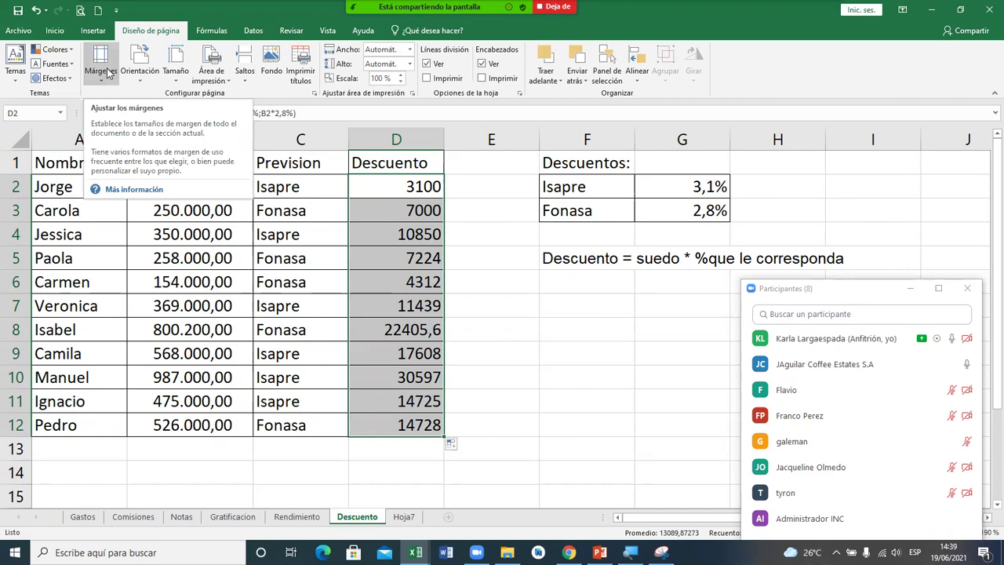
Move the meeting participants window lower over the worksheet.
{"action": "key", "text": "super+s"}
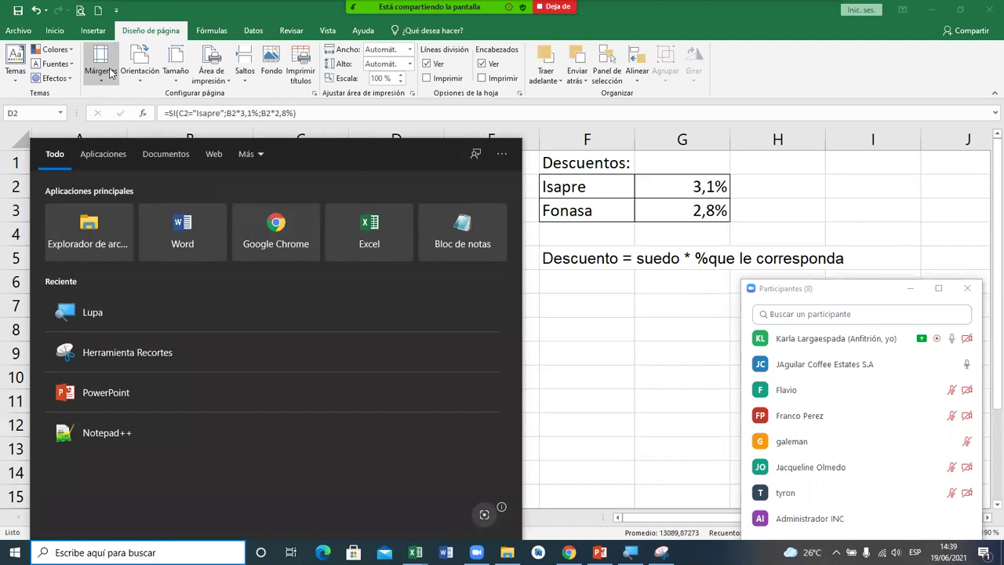
{"action": "key", "text": "Escape"}
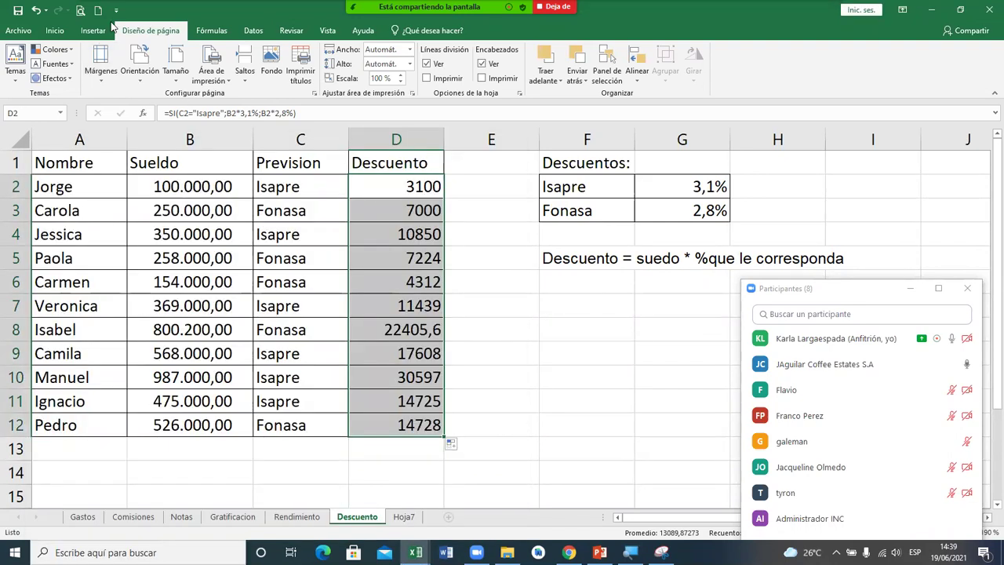
{"action": "left_click", "coordinate": [609, 338]}
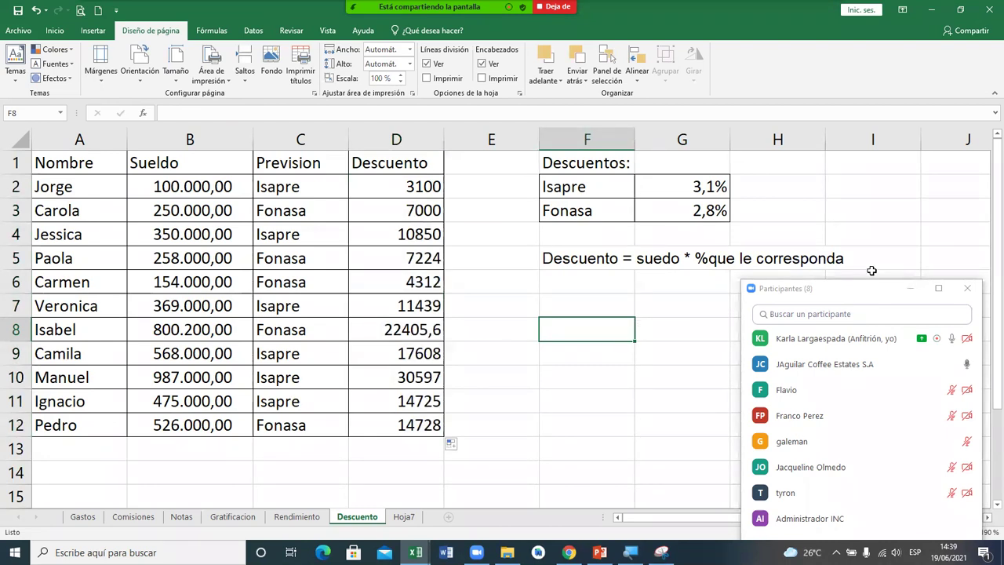
{"action": "left_click_drag", "start_coordinate": [871, 288], "coordinate": [967, 429]}
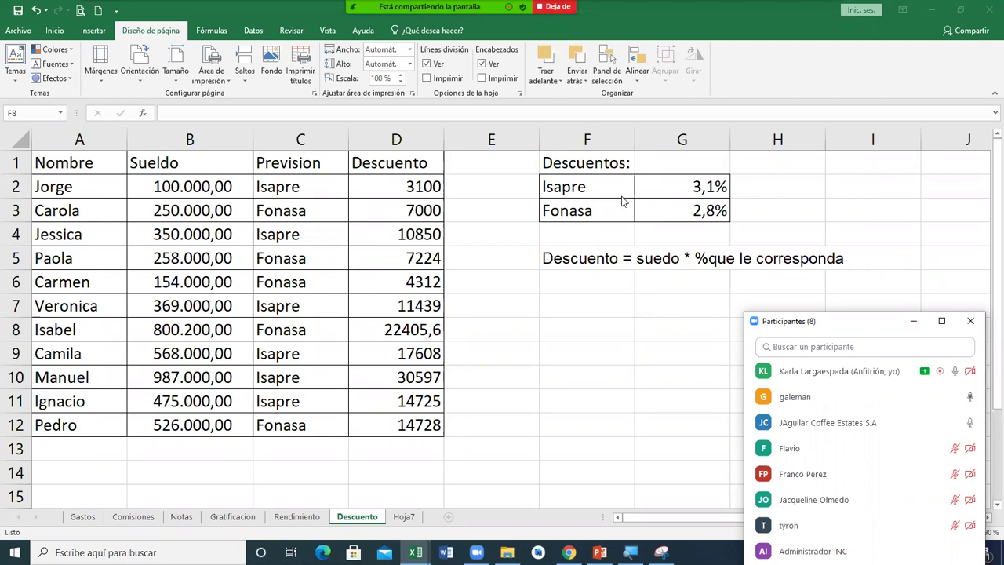
Examine the condition and both results of the SI formula in D2, leaving the formula as it is.
{"action": "left_click", "coordinate": [436, 187]}
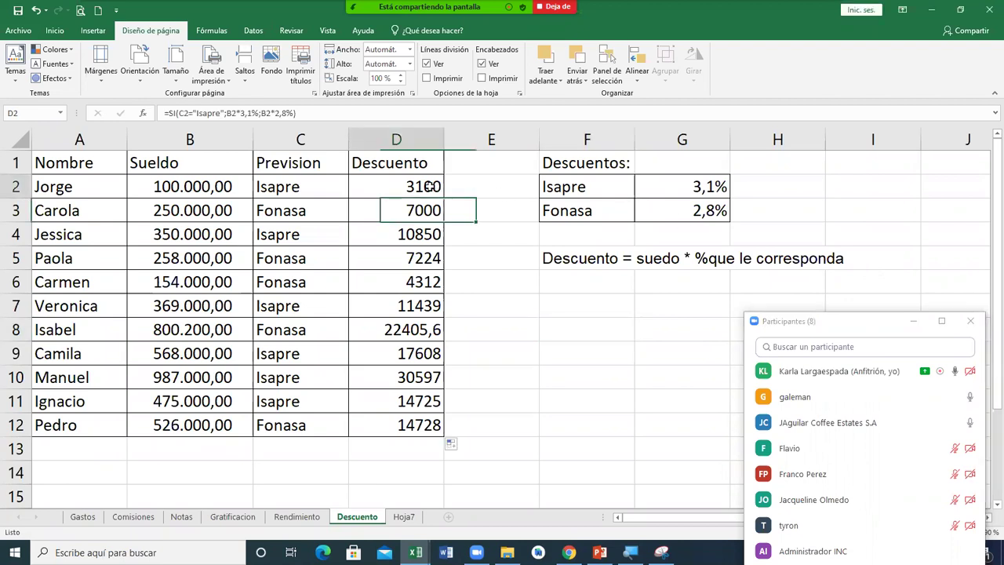
{"action": "double_click", "coordinate": [433, 187]}
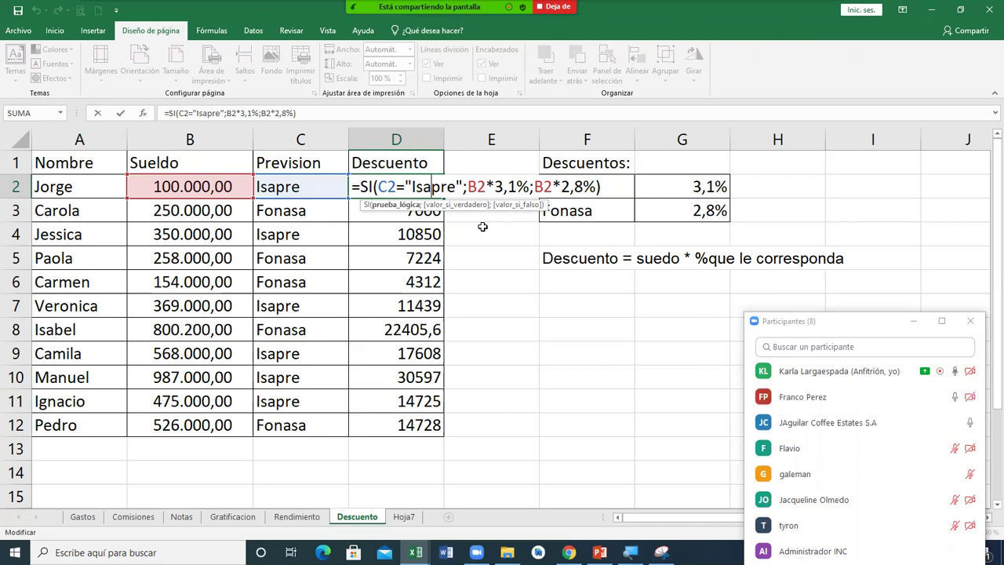
{"action": "key", "text": "ctrl+Return"}
{"action": "key", "text": "Return"}
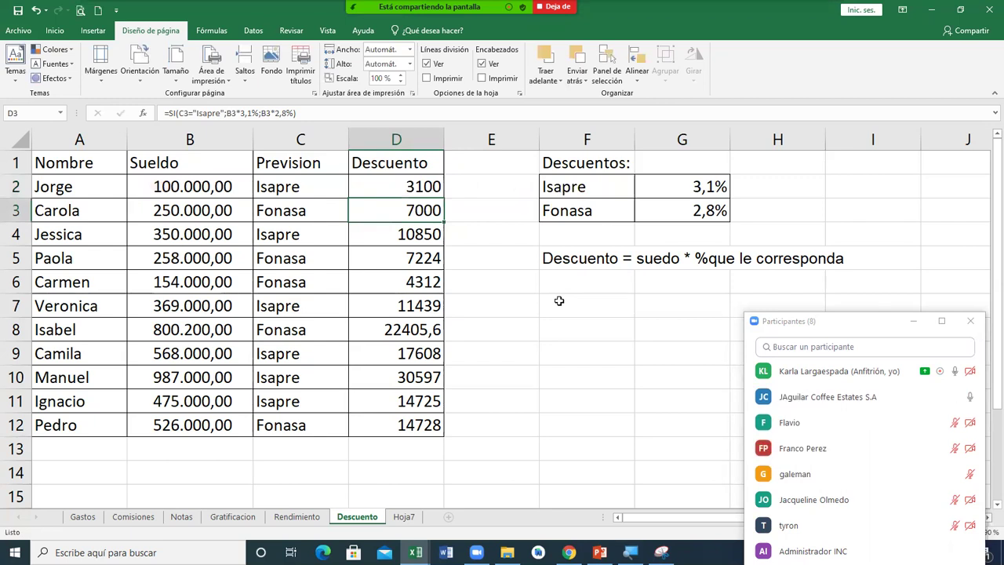
Open the Hoja7 sheet, move the participants window off the table, and zoom the sheet to 140%.
{"action": "left_click", "coordinate": [401, 517]}
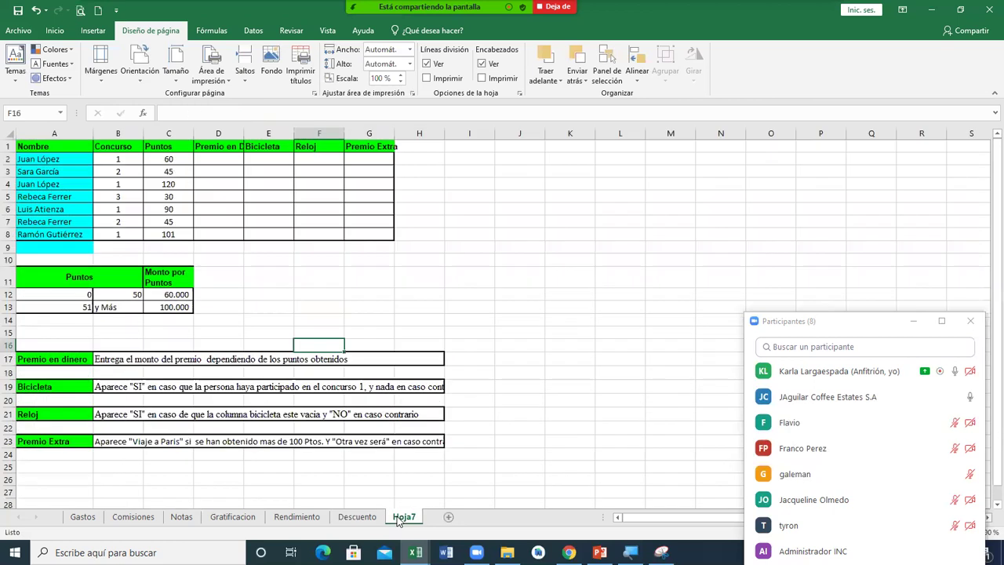
{"action": "left_click", "coordinate": [550, 247]}
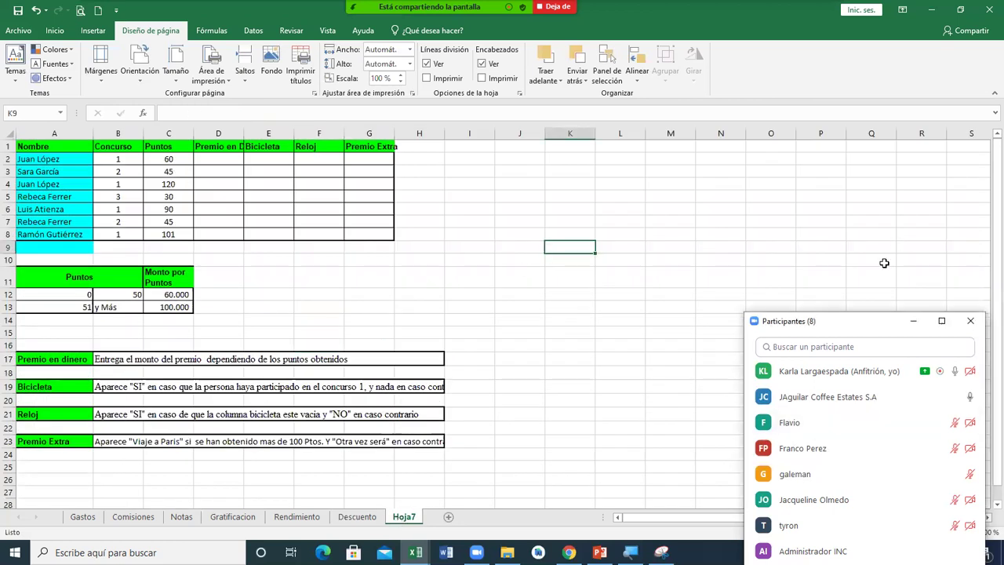
{"action": "left_click_drag", "start_coordinate": [864, 321], "coordinate": [778, 557]}
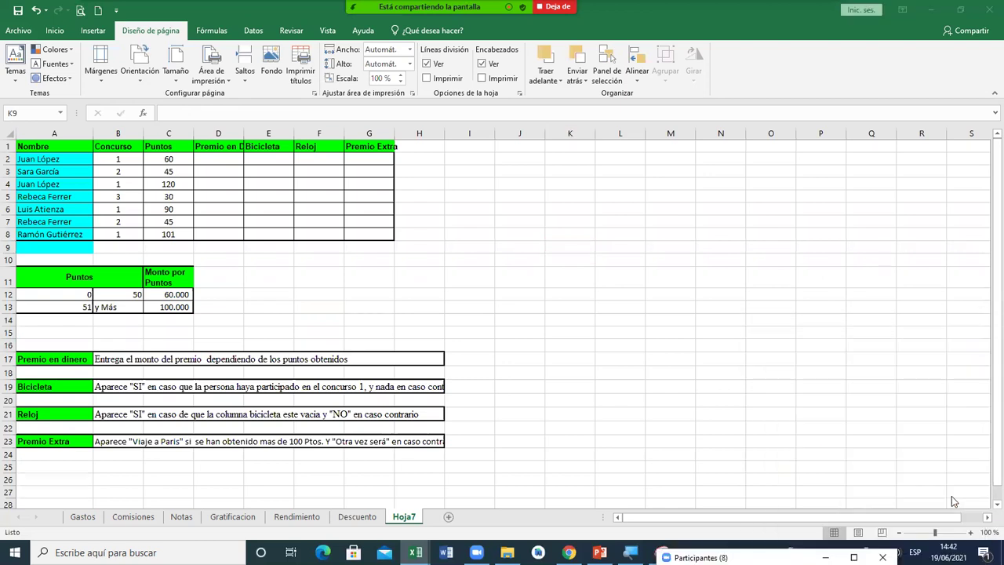
{"action": "left_click", "coordinate": [972, 533]}
{"action": "left_click", "coordinate": [972, 533]}
{"action": "left_click", "coordinate": [973, 532]}
{"action": "left_click", "coordinate": [972, 533]}
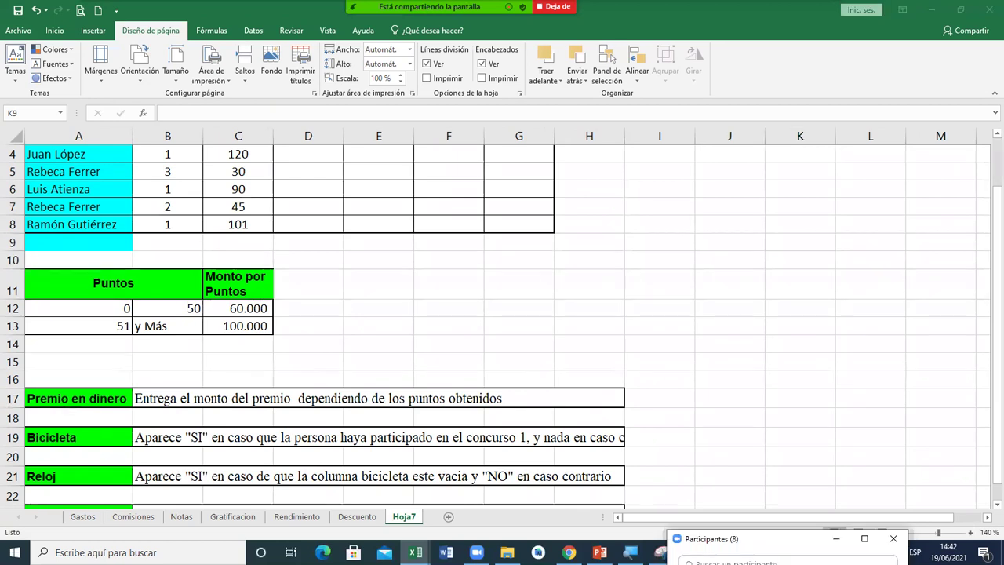
{"action": "left_click", "coordinate": [137, 553]}
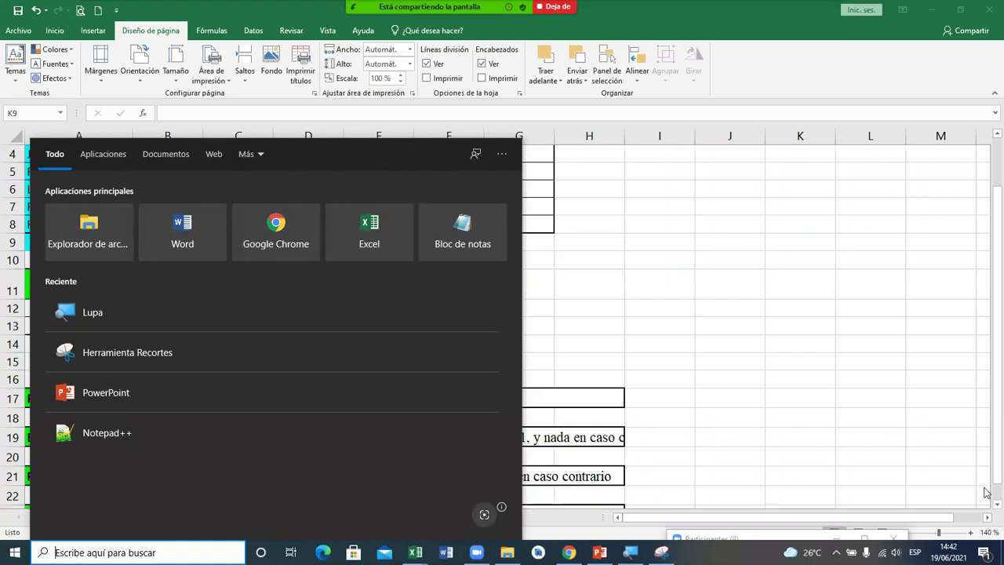
{"action": "left_click", "coordinate": [794, 409]}
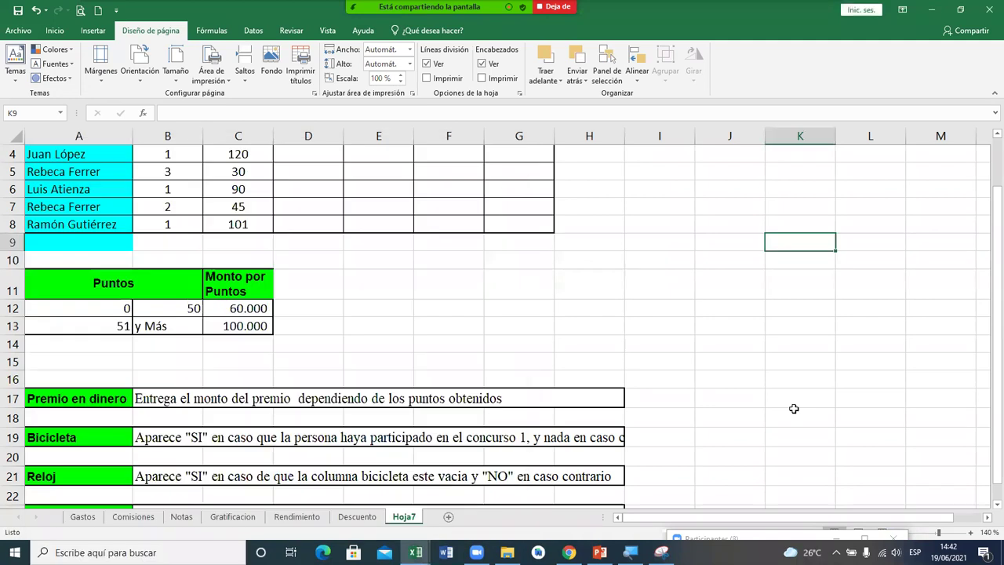
{"action": "left_click_drag", "start_coordinate": [987, 198], "coordinate": [987, 179]}
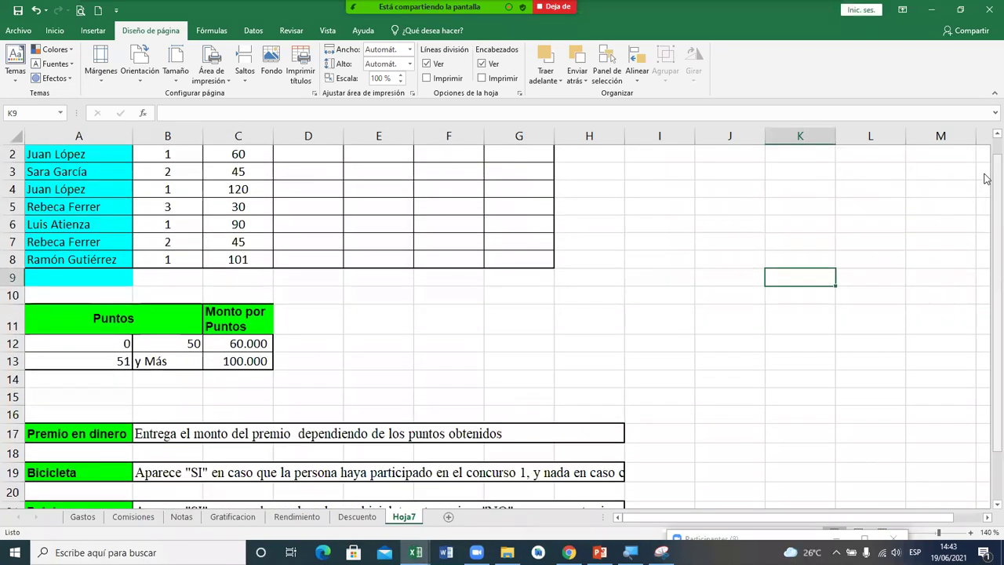
{"action": "scroll", "coordinate": [987, 179], "scroll_direction": "up", "scroll_amount": 1}
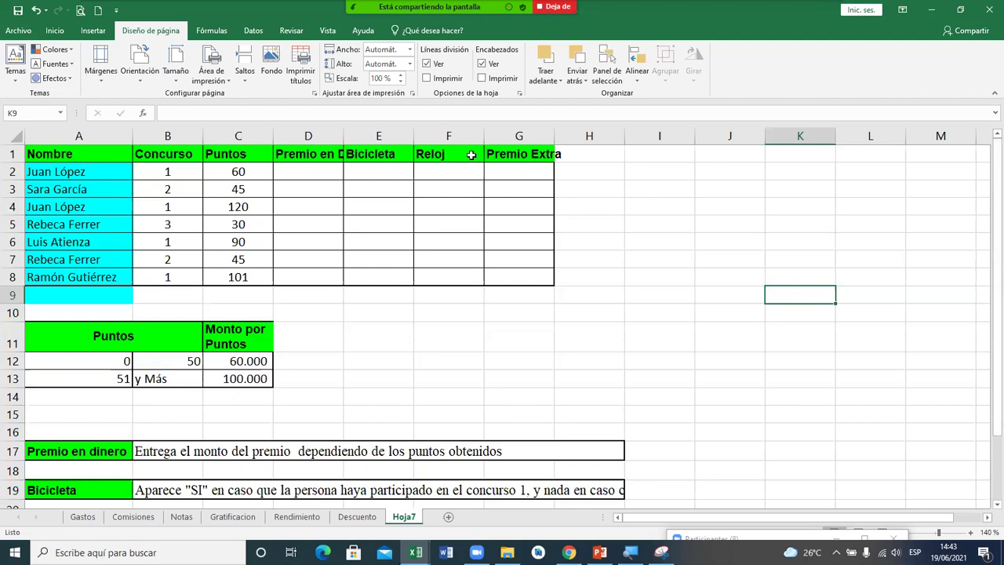
Select the Premio en Dinero heading in cell D1.
{"action": "left_click", "coordinate": [320, 156]}
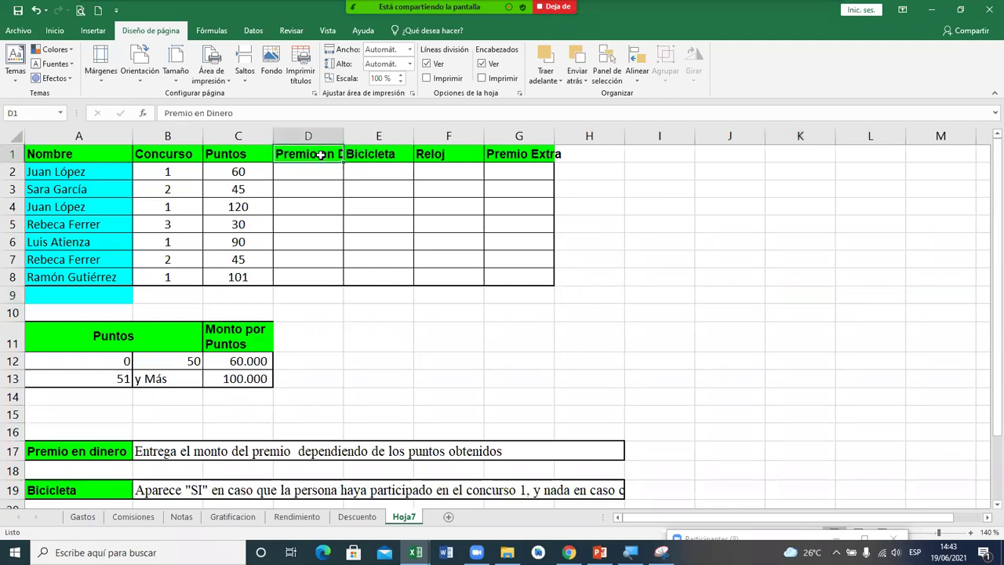
{"action": "key", "text": "super+s"}
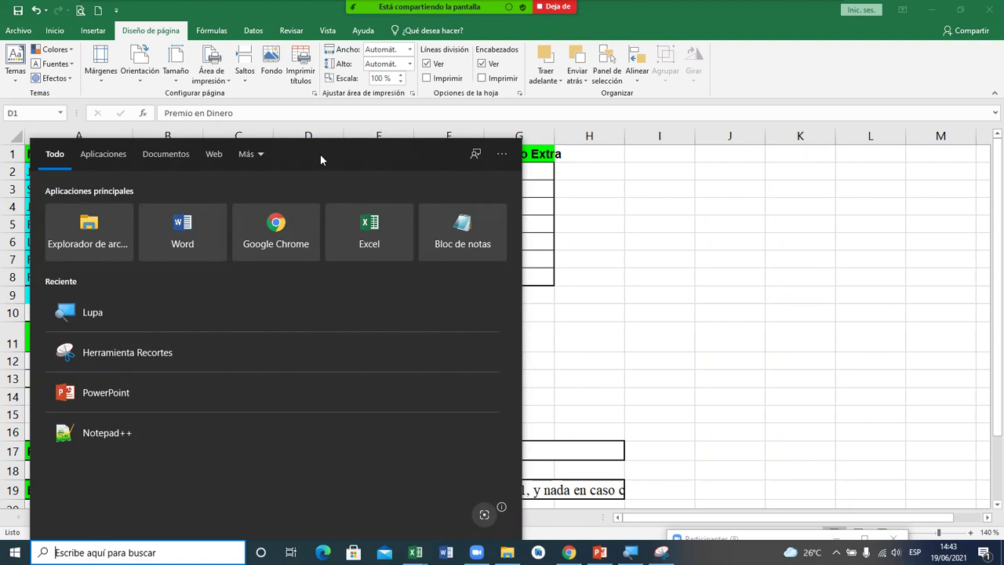
{"action": "left_click", "coordinate": [668, 128]}
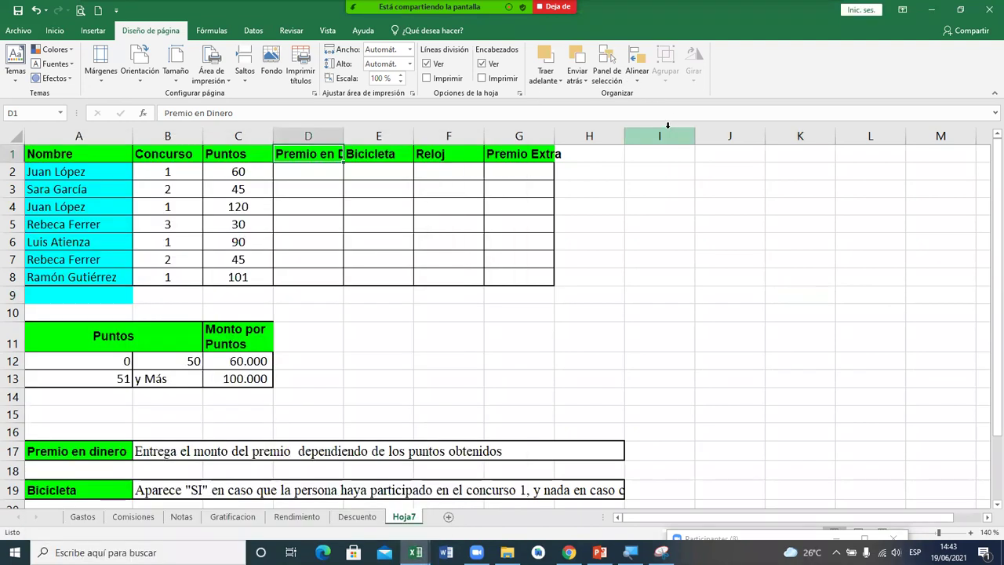
{"action": "key", "text": "super+s"}
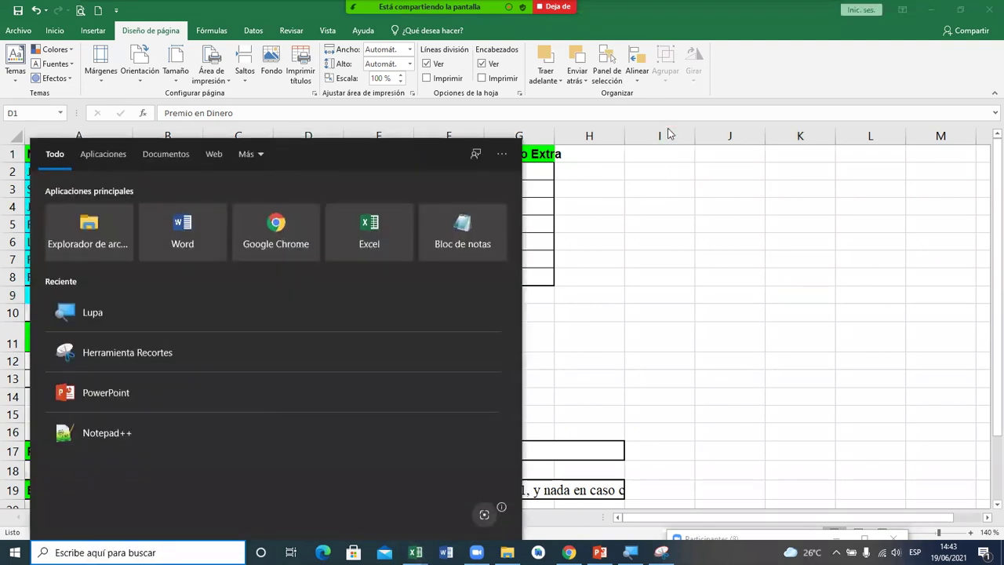
{"action": "left_click", "coordinate": [931, 203]}
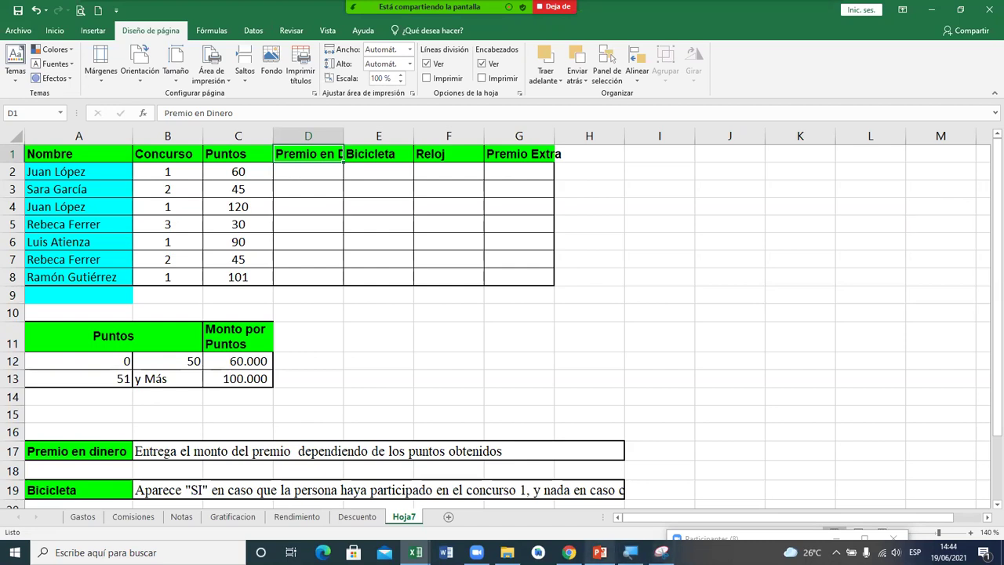
{"action": "mouse_move", "coordinate": [569, 552]}
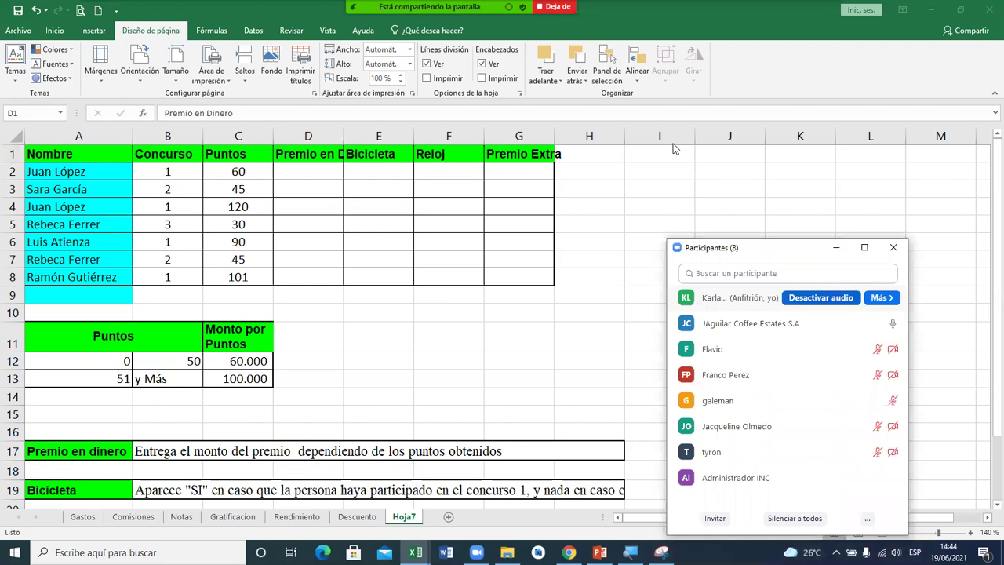
{"action": "left_click", "coordinate": [344, 137]}
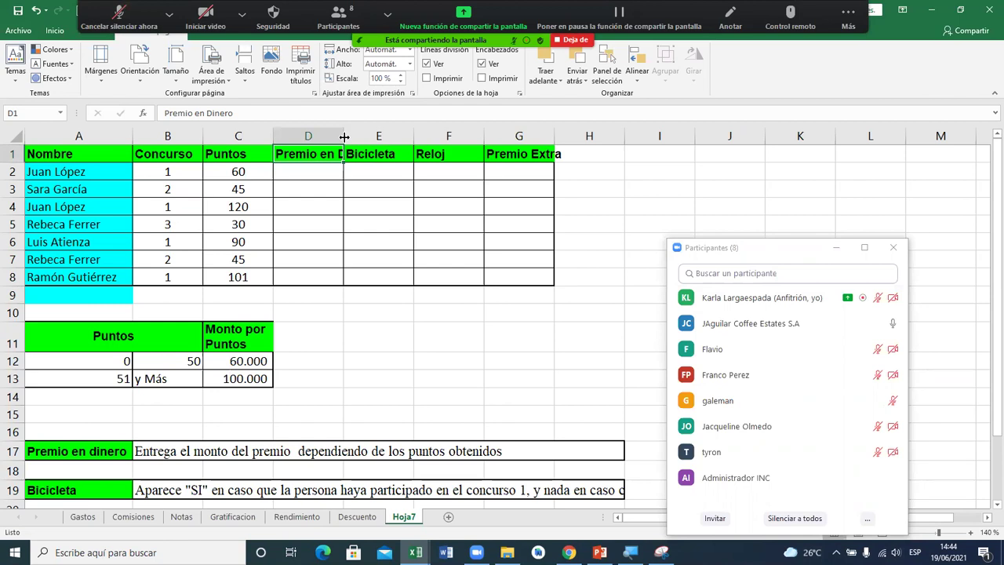
{"action": "key", "text": "super+s"}
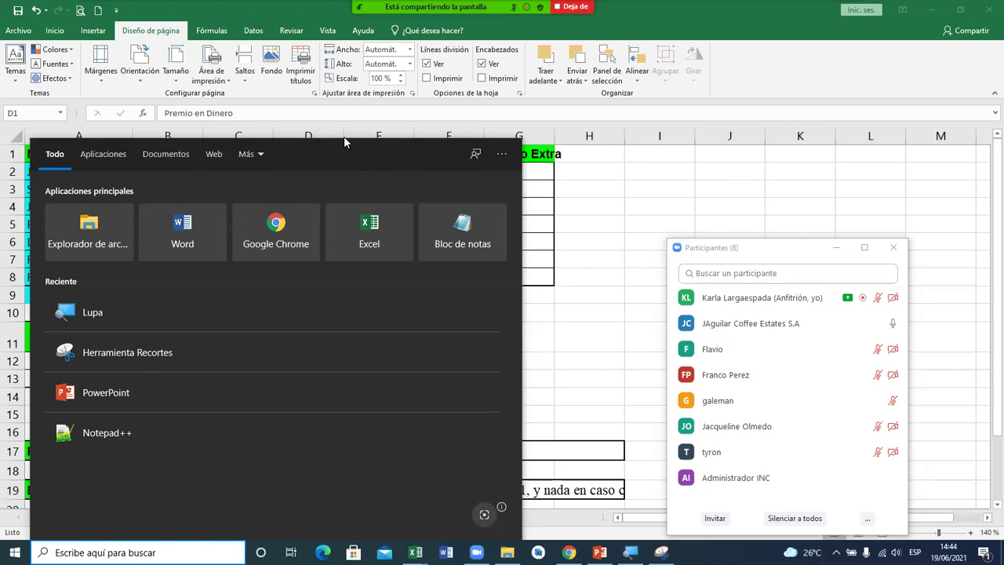
{"action": "left_click", "coordinate": [601, 265]}
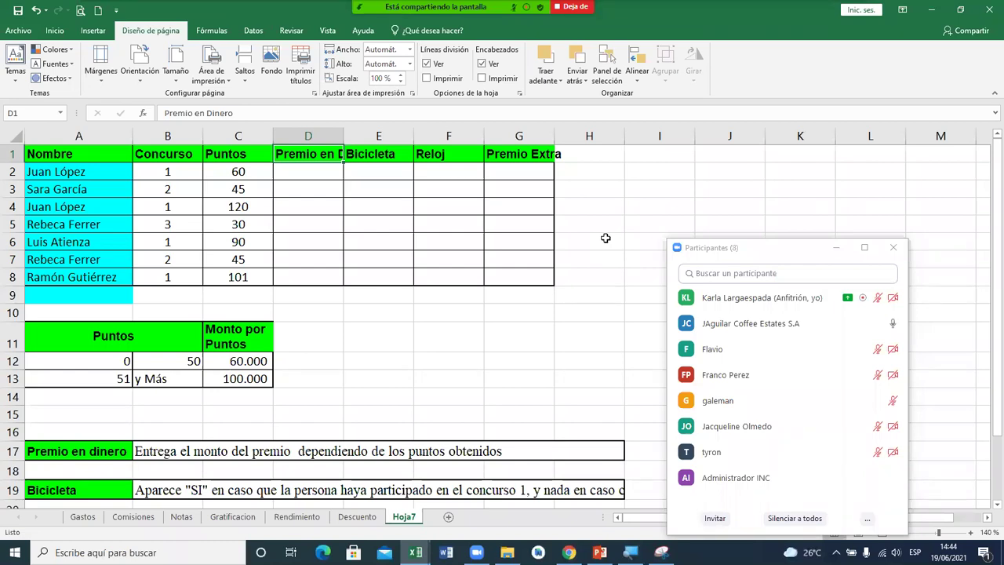
Wrap the text of the Premio en Dinero heading in D1 after reading the prize rules below the tables.
{"action": "scroll", "coordinate": [606, 238], "scroll_direction": "down", "scroll_amount": 5}
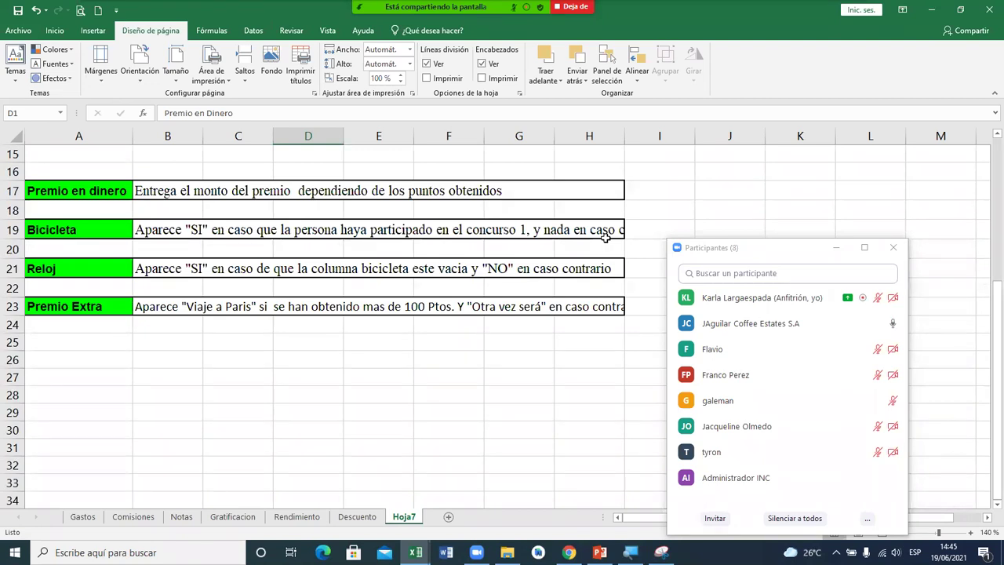
{"action": "scroll", "coordinate": [606, 238], "scroll_direction": "up", "scroll_amount": 5}
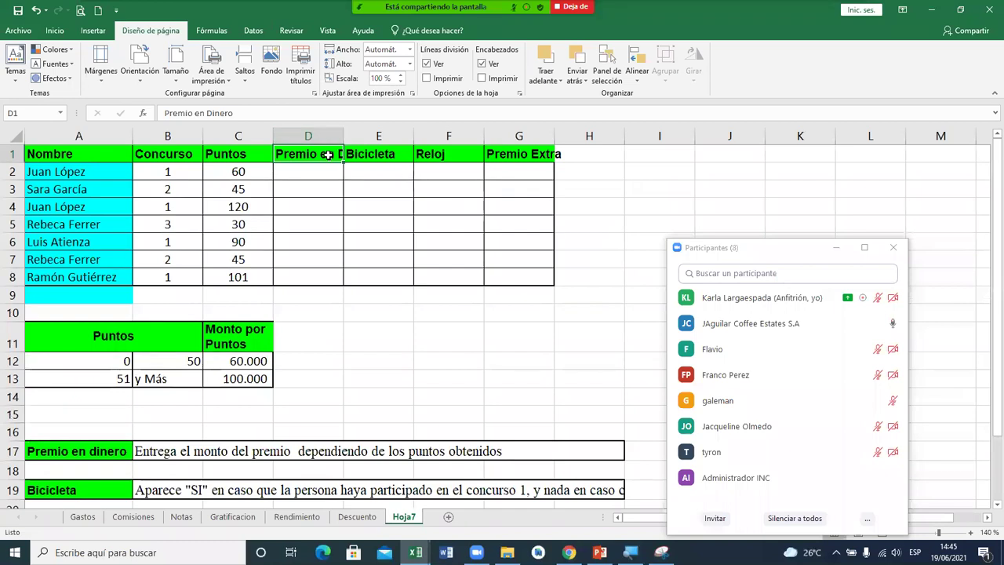
{"action": "left_click", "coordinate": [67, 29]}
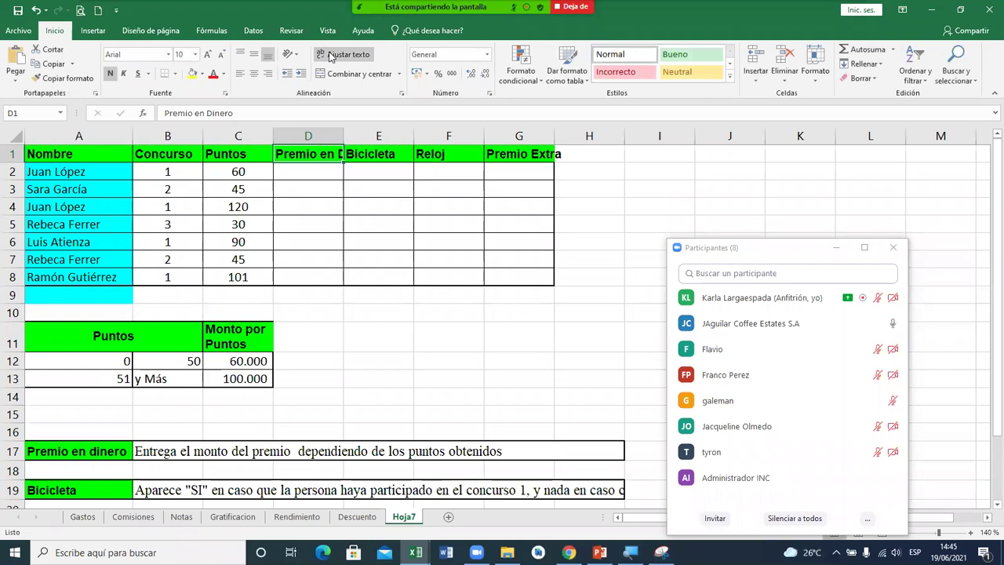
{"action": "left_click", "coordinate": [330, 56]}
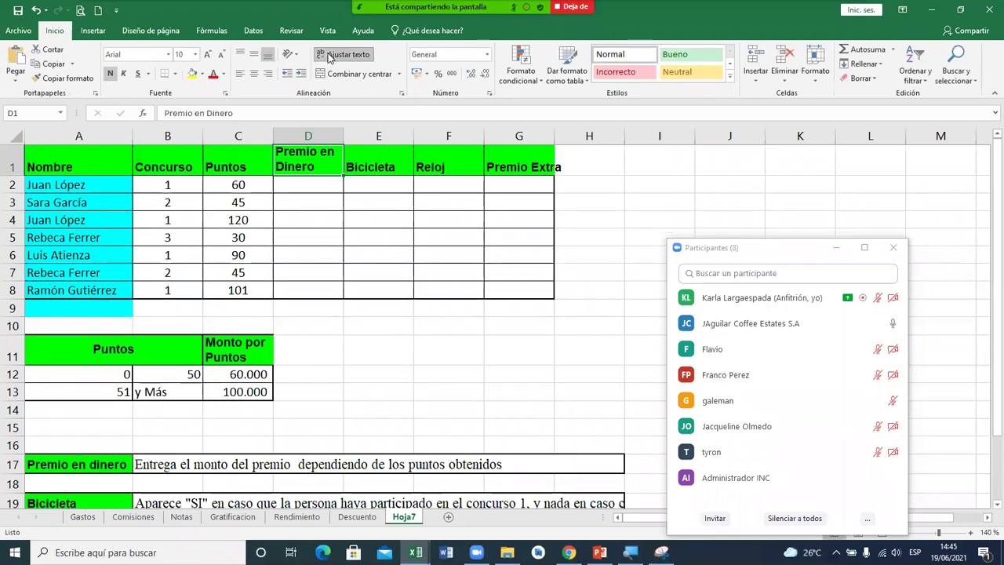
{"action": "key", "text": "super+s"}
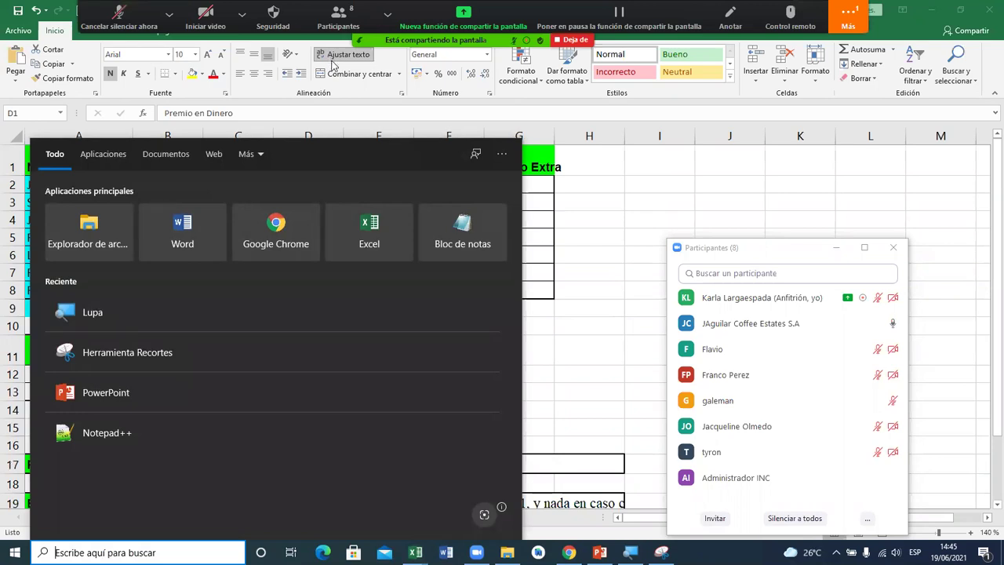
{"action": "left_click", "coordinate": [571, 225]}
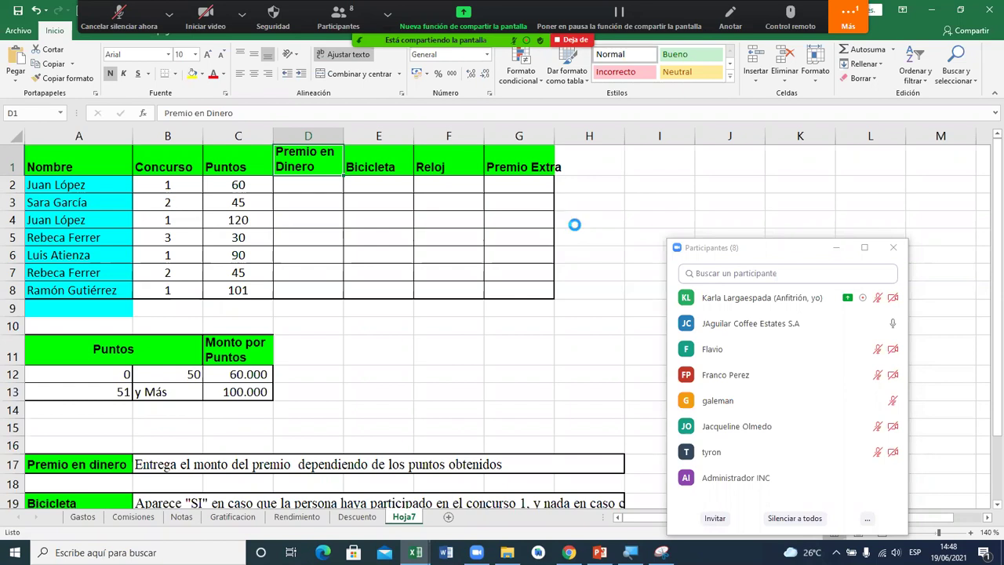
Unmute the meeting microphone and close the participants window covering the worksheet.
{"action": "scroll", "coordinate": [575, 225], "scroll_direction": "up", "scroll_amount": 2}
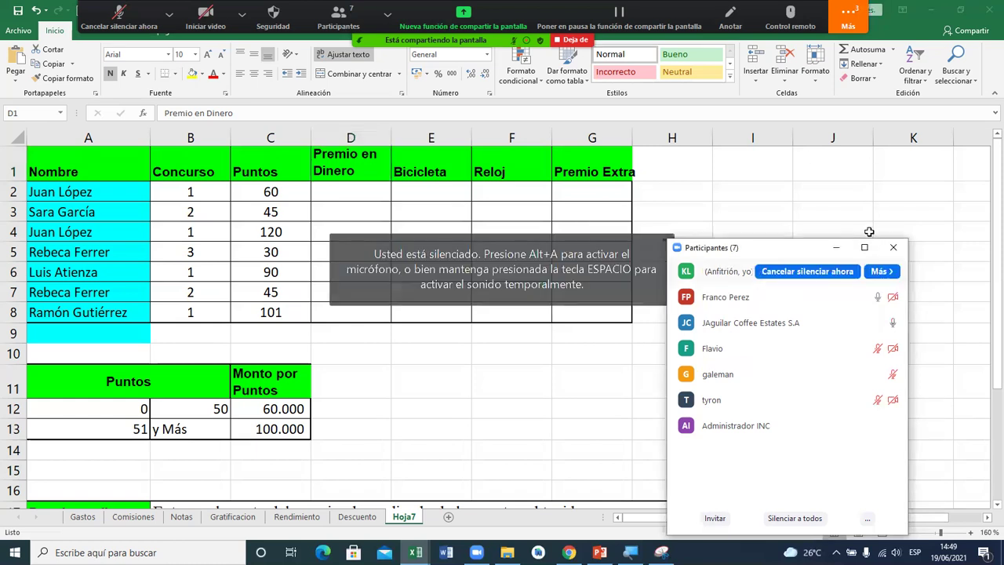
{"action": "key", "text": "alt+a"}
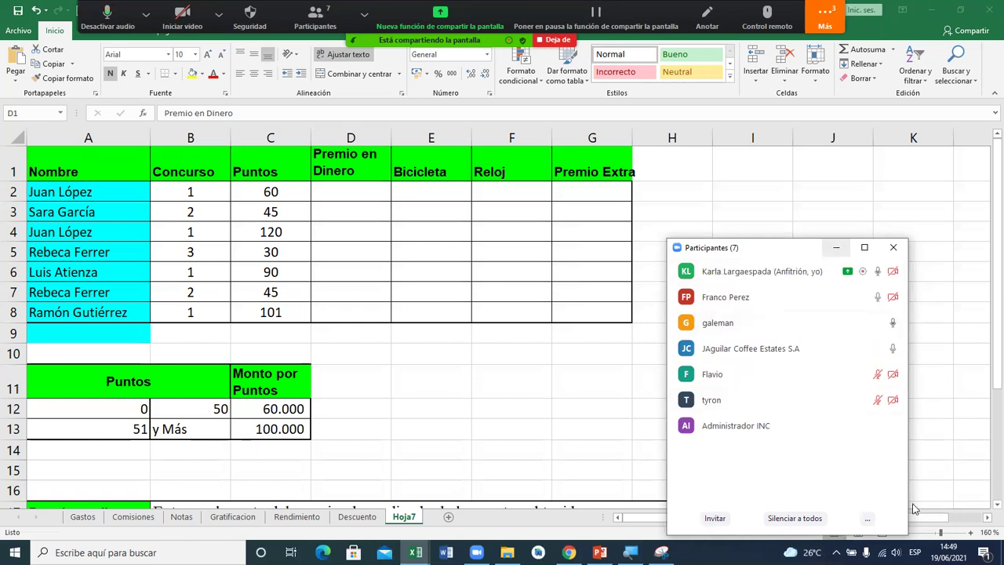
{"action": "left_click", "coordinate": [893, 248]}
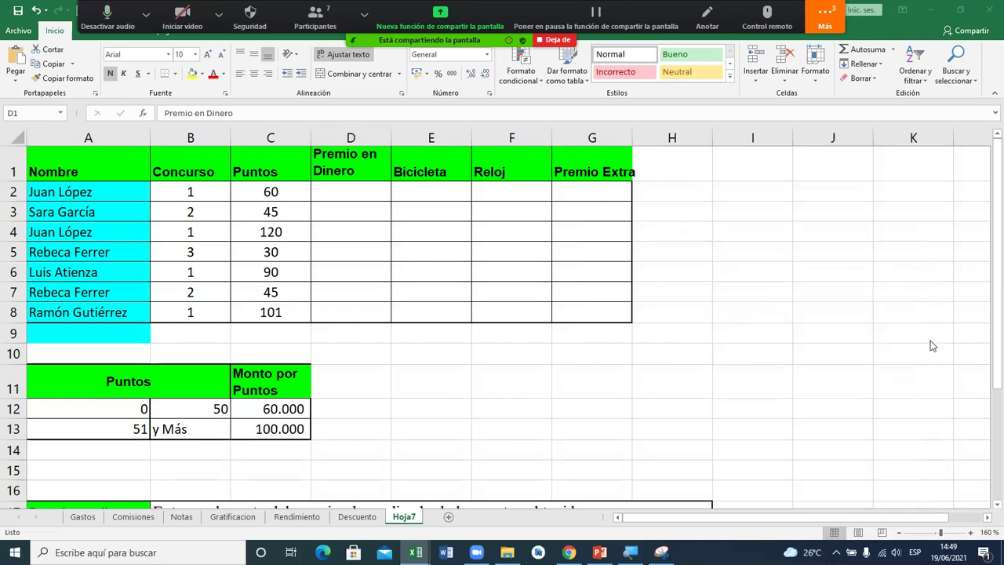
Zoom the sheet to 150% and collapse the ribbon to show more rows.
{"action": "left_click", "coordinate": [899, 532]}
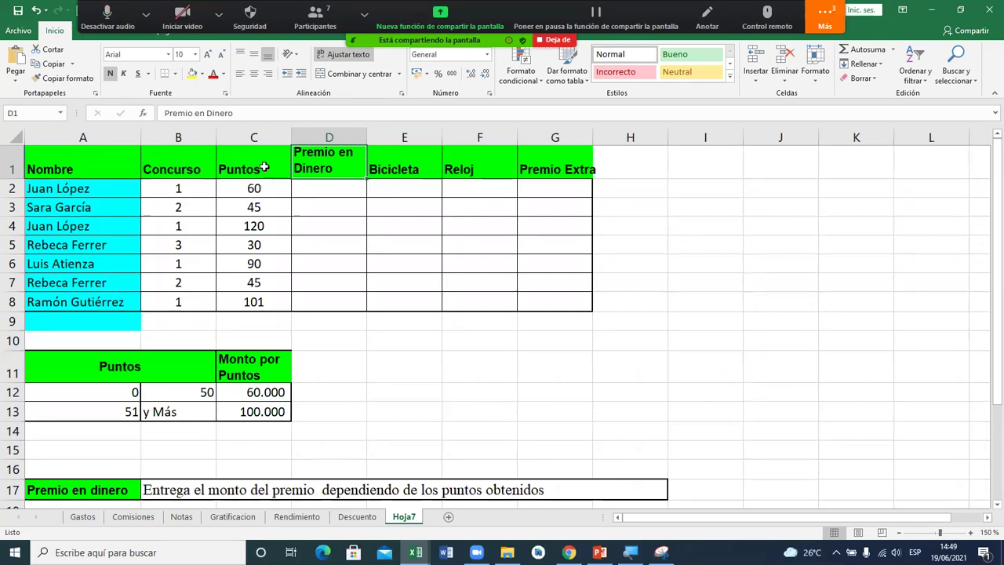
{"action": "right_click", "coordinate": [62, 35]}
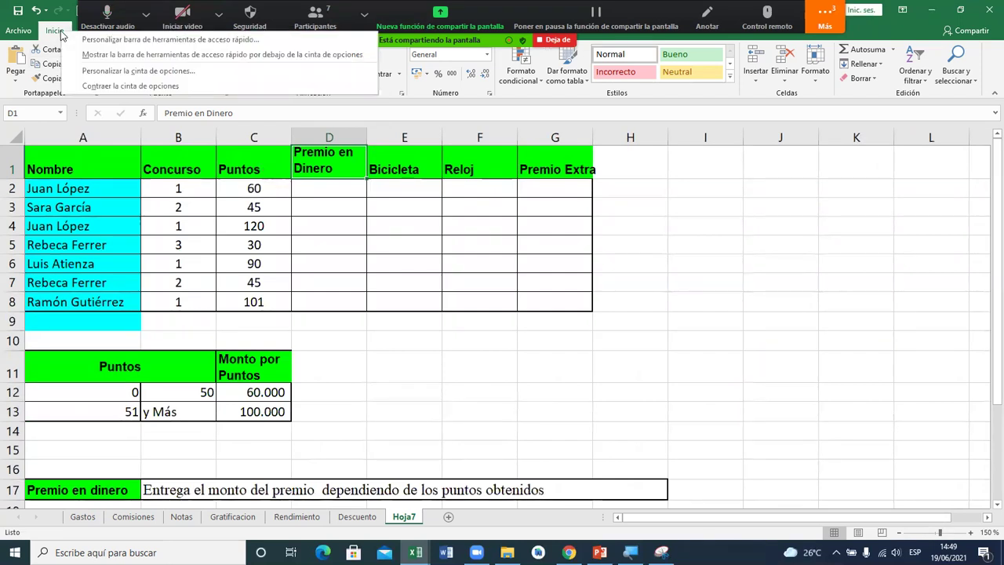
{"action": "left_click", "coordinate": [78, 85]}
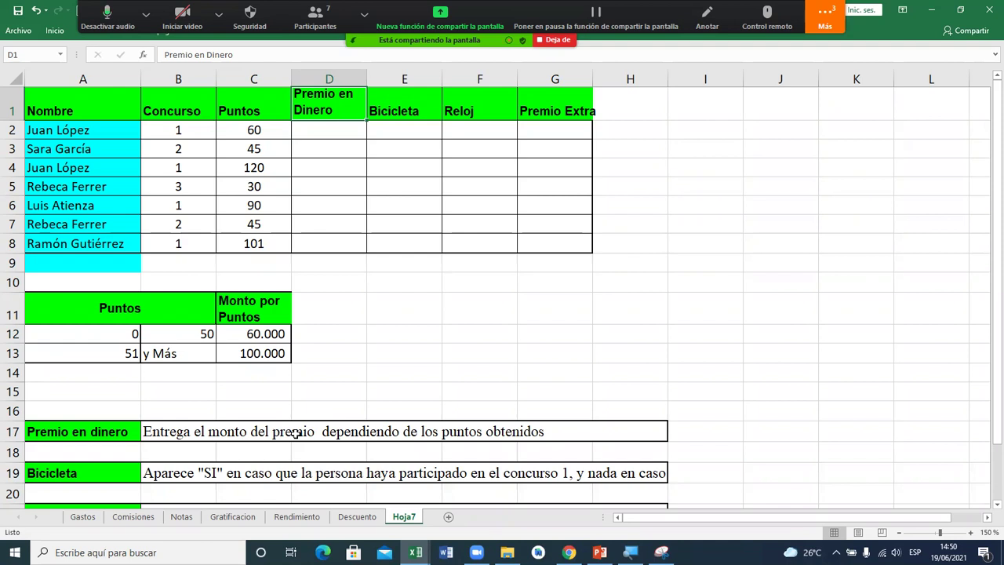
Examine the point ranges and their prize amounts in A12:C13.
{"action": "left_click_drag", "start_coordinate": [138, 334], "coordinate": [178, 340]}
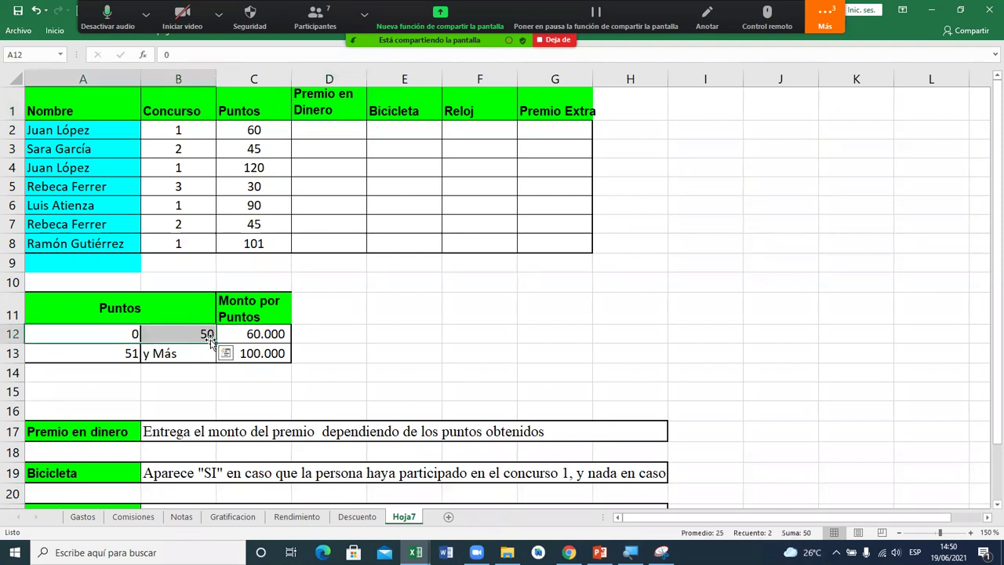
{"action": "left_click", "coordinate": [250, 334]}
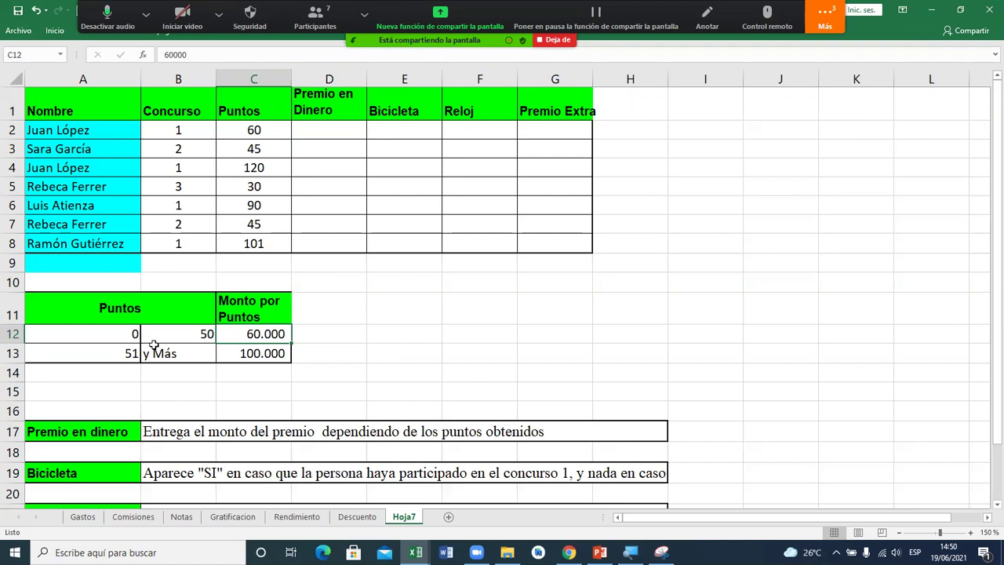
{"action": "left_click_drag", "start_coordinate": [128, 352], "coordinate": [276, 336]}
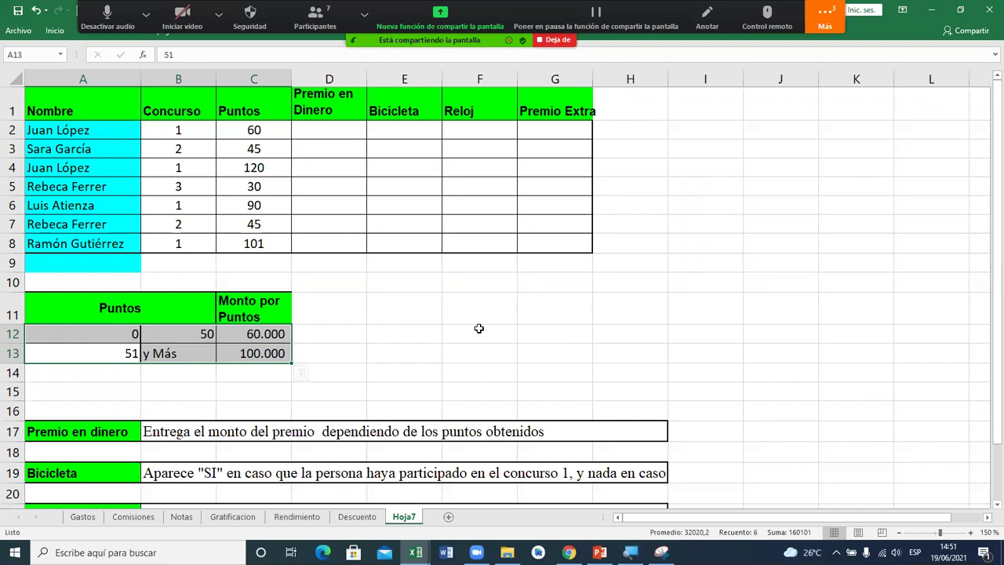
Center the headings in A1:G1 horizontally and vertically and wrap their text, with the sheet at 120% zoom.
{"action": "left_click", "coordinate": [898, 534]}
{"action": "left_click", "coordinate": [899, 534]}
{"action": "left_click", "coordinate": [898, 533]}
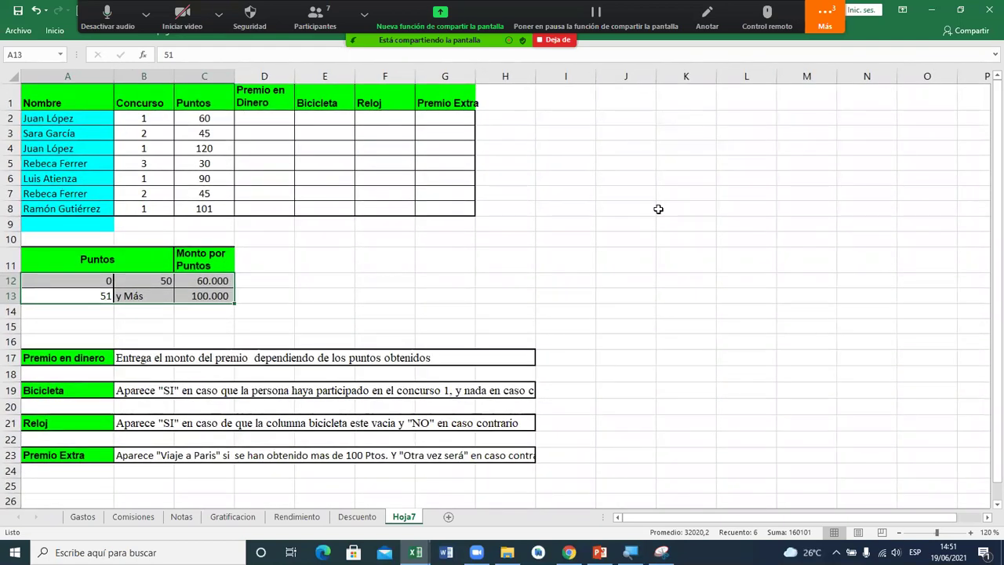
{"action": "left_click_drag", "start_coordinate": [79, 94], "coordinate": [430, 102]}
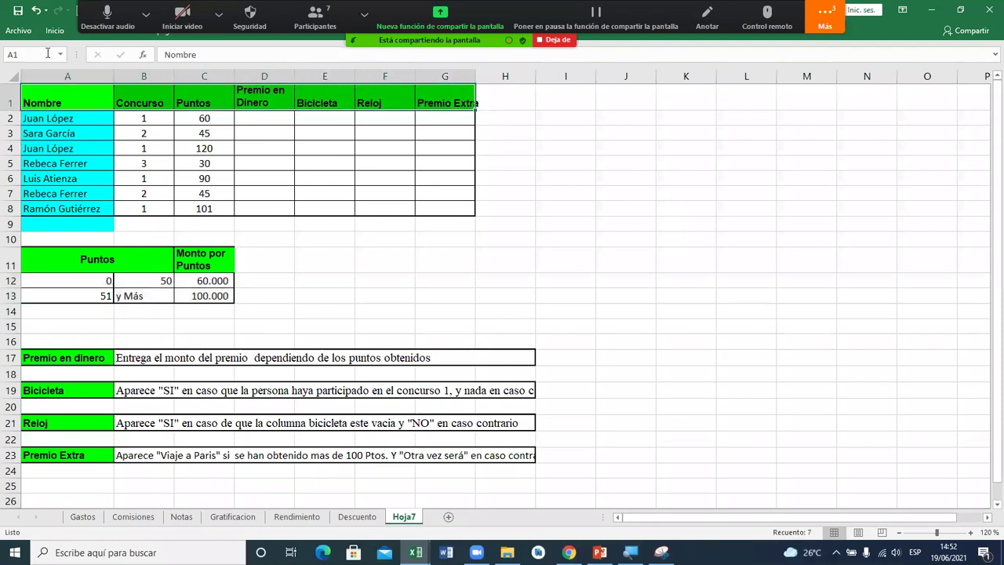
{"action": "left_click", "coordinate": [54, 30]}
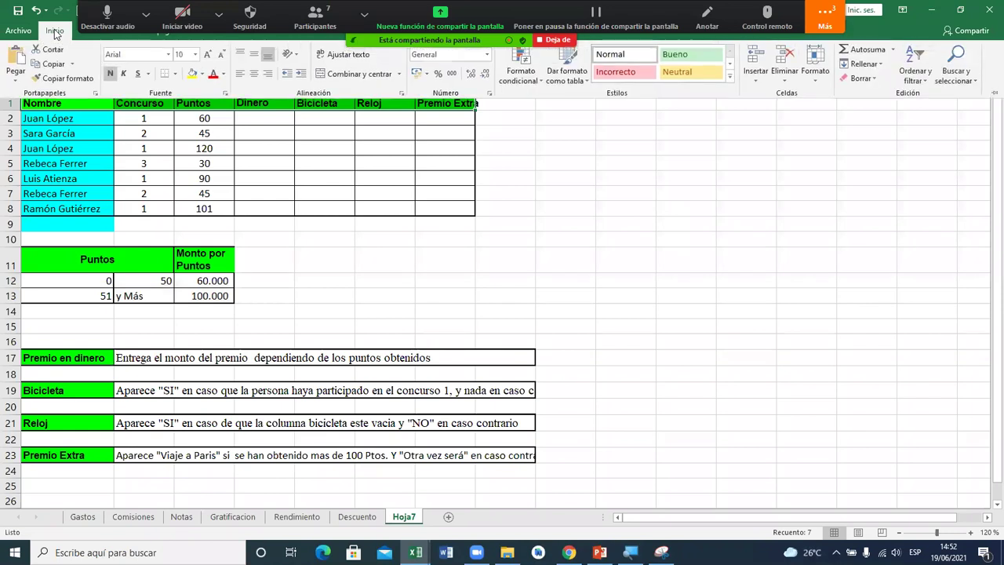
{"action": "left_click", "coordinate": [253, 73]}
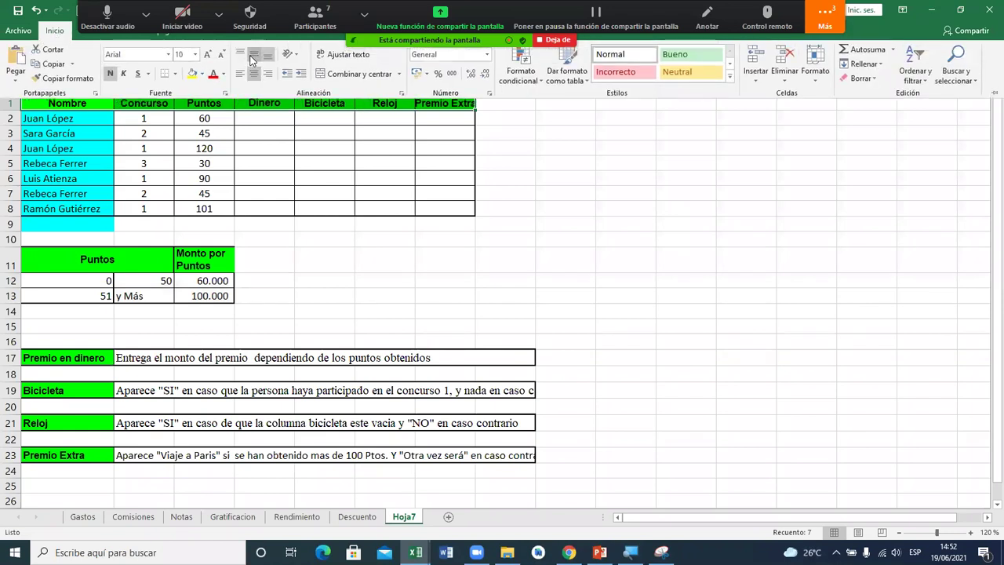
{"action": "left_click", "coordinate": [253, 56]}
{"action": "left_click", "coordinate": [343, 54]}
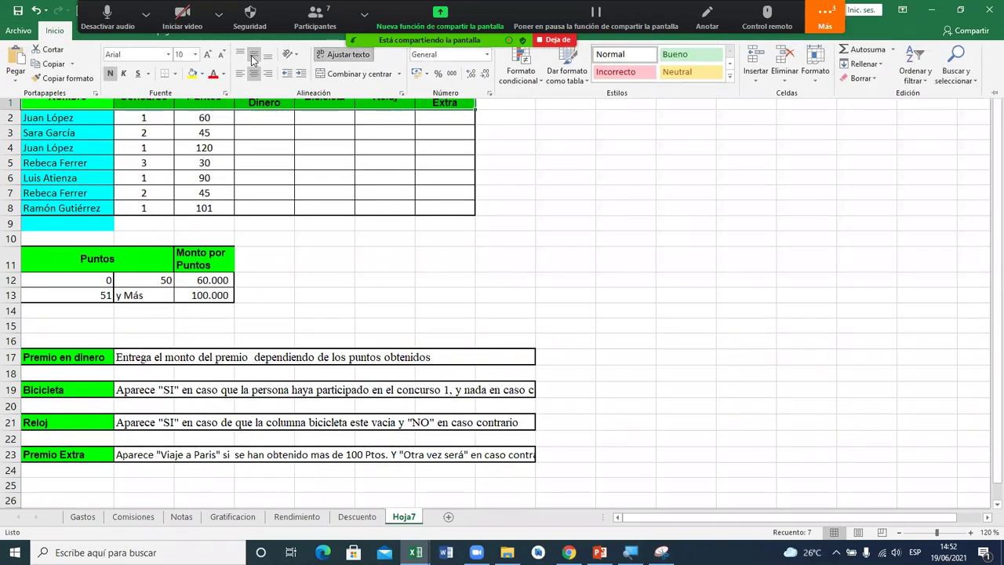
{"action": "left_click", "coordinate": [548, 205]}
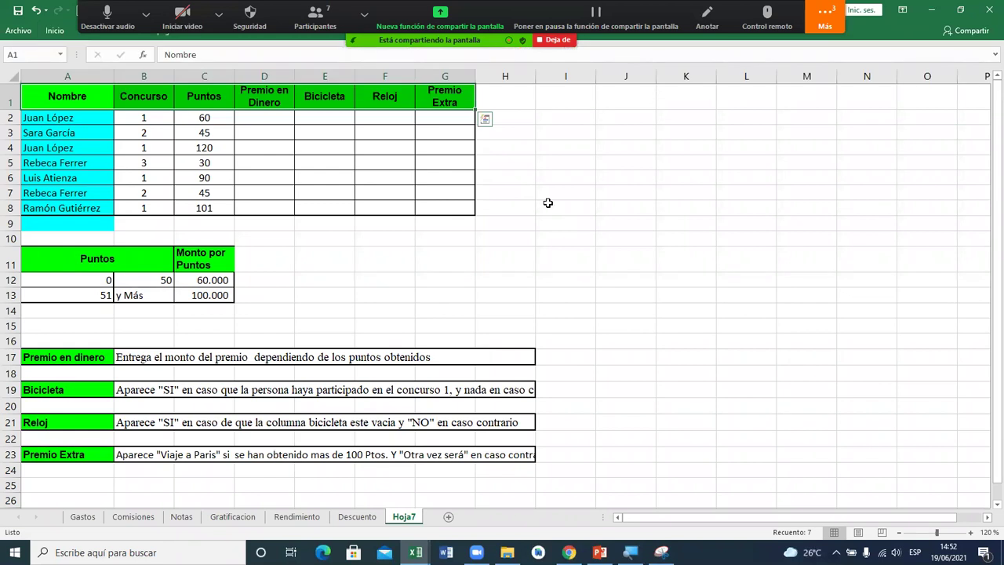
{"action": "left_click", "coordinate": [548, 204]}
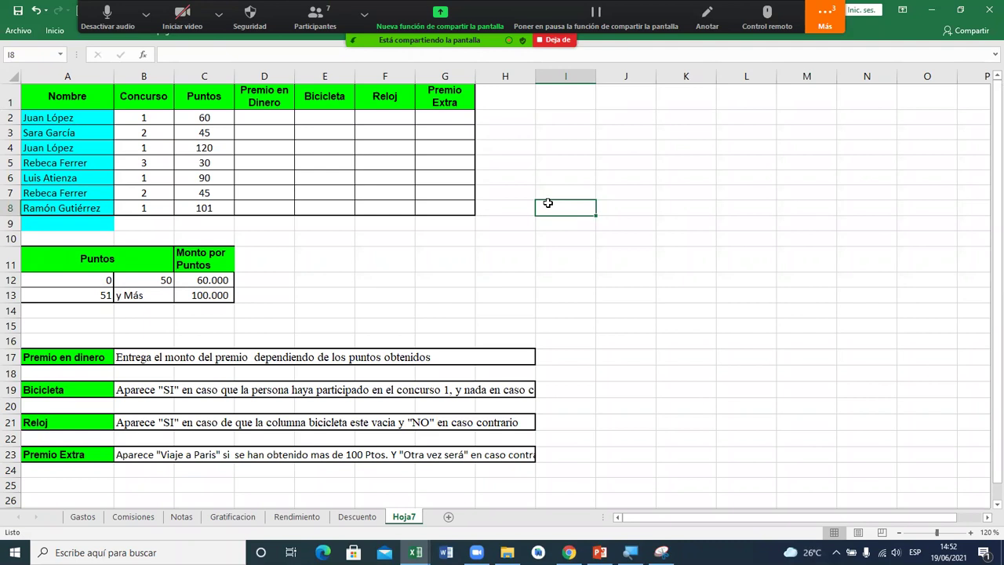
Center the point range limits in A12:B13 horizontally.
{"action": "left_click", "coordinate": [119, 255]}
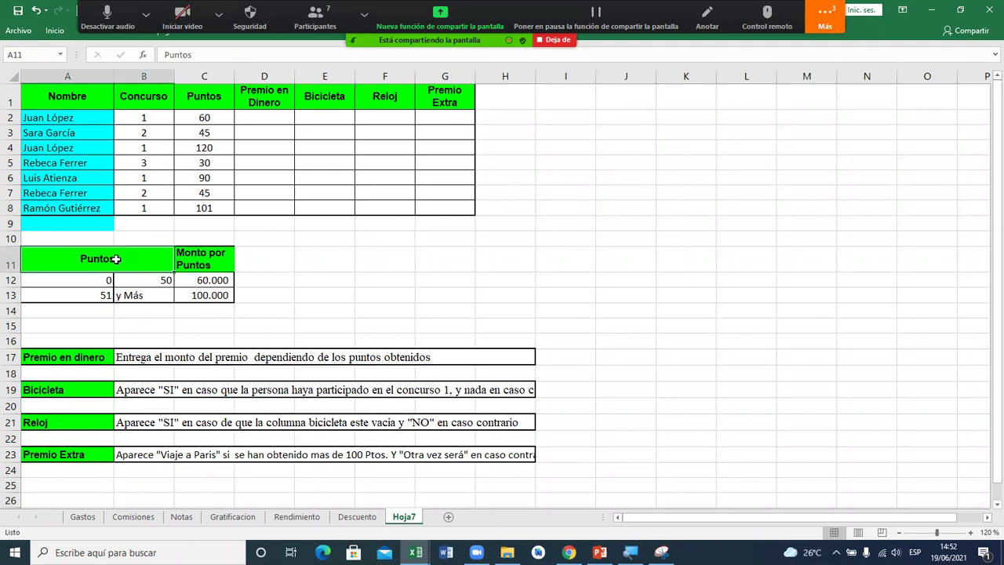
{"action": "left_click_drag", "start_coordinate": [91, 283], "coordinate": [134, 292]}
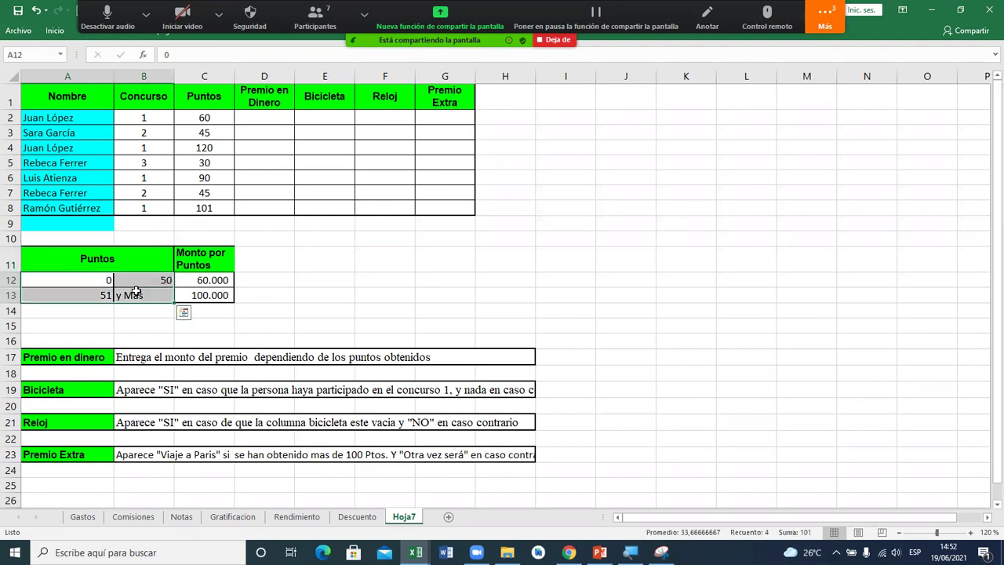
{"action": "left_click", "coordinate": [47, 30]}
{"action": "left_click", "coordinate": [253, 75]}
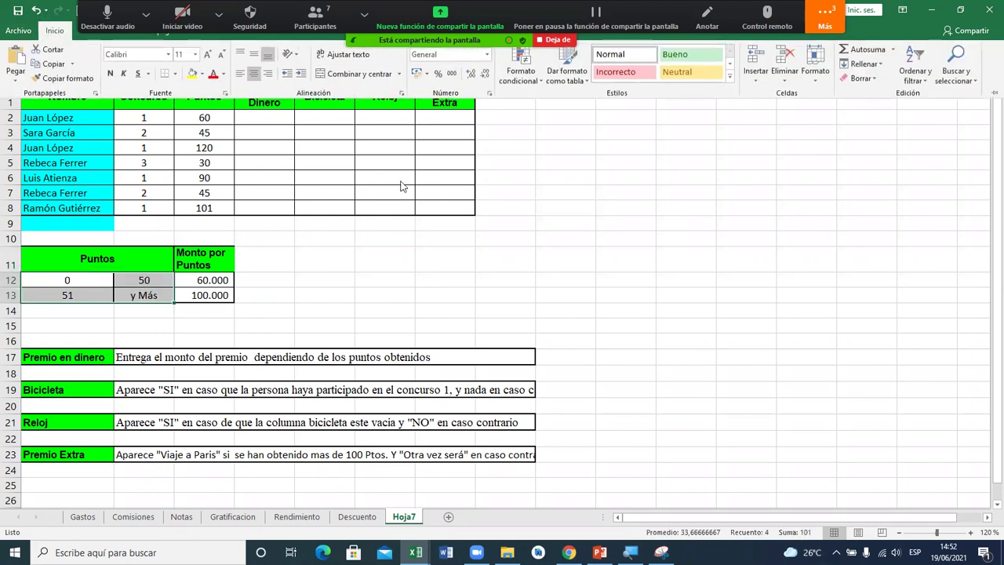
{"action": "left_click", "coordinate": [621, 258]}
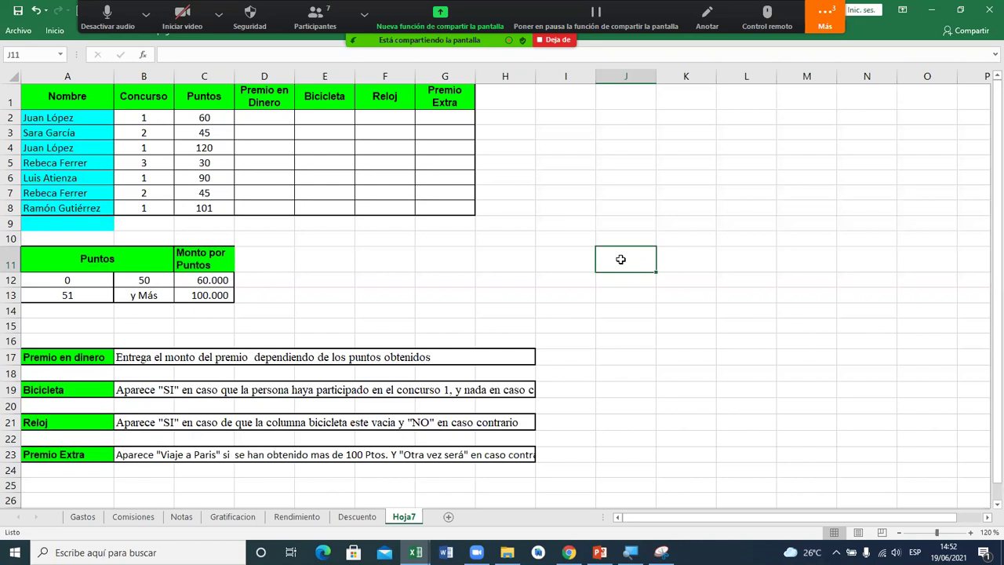
Read the full Bicicleta rule in B19.
{"action": "left_click", "coordinate": [503, 386]}
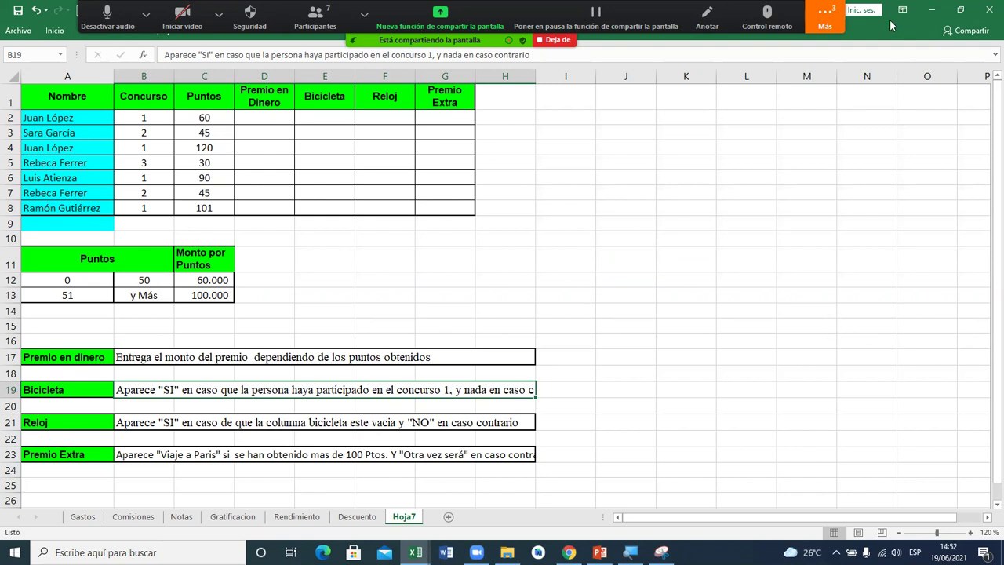
{"action": "left_click", "coordinate": [826, 16]}
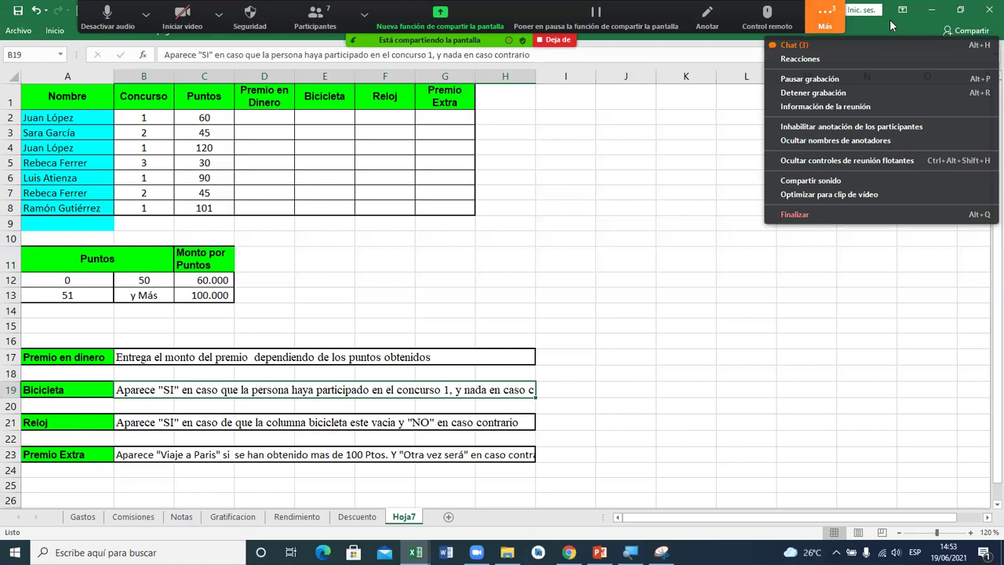
{"action": "left_click", "coordinate": [815, 293]}
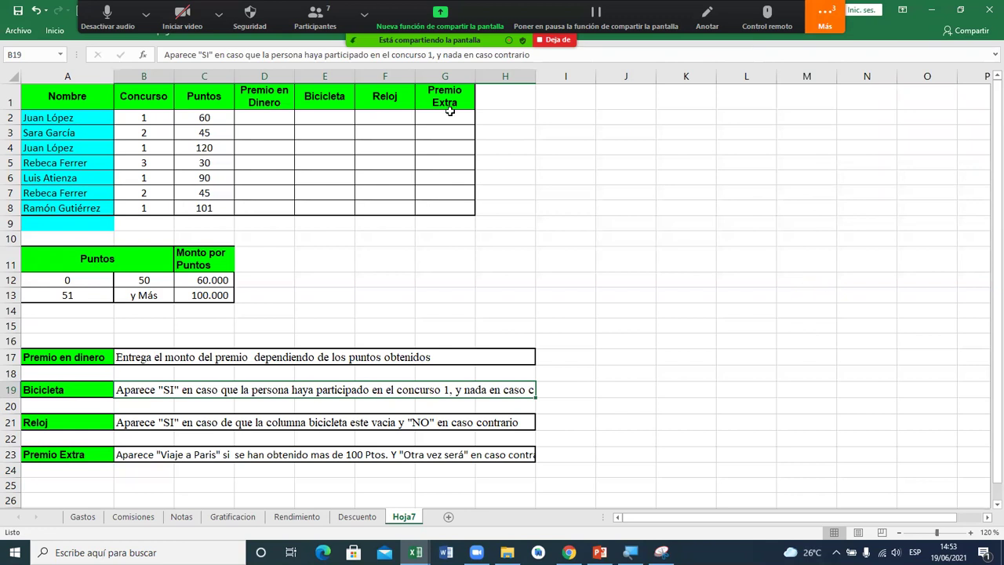
Save the workbook and reopen the meeting participants window.
{"action": "left_click", "coordinate": [16, 14]}
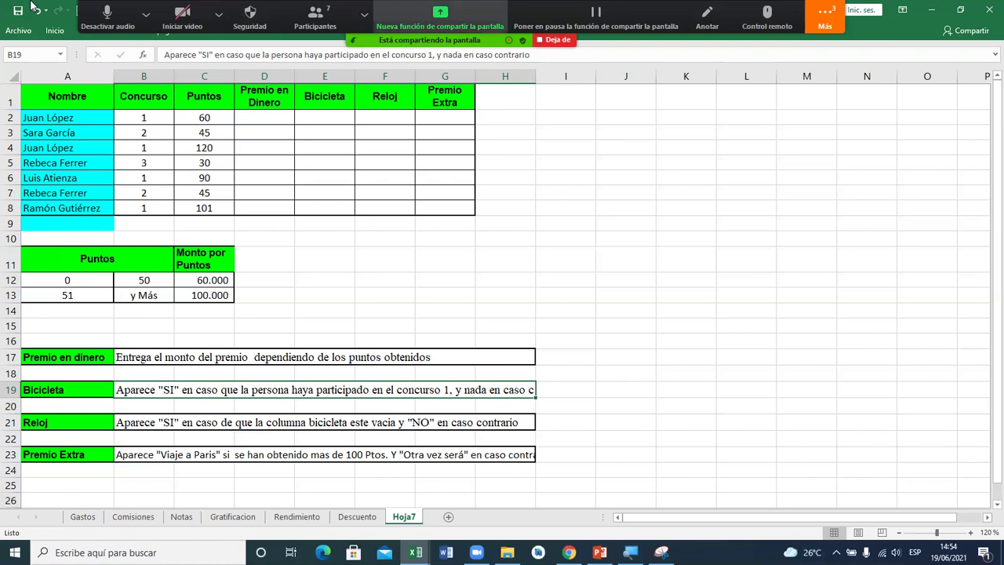
{"action": "left_click", "coordinate": [316, 16]}
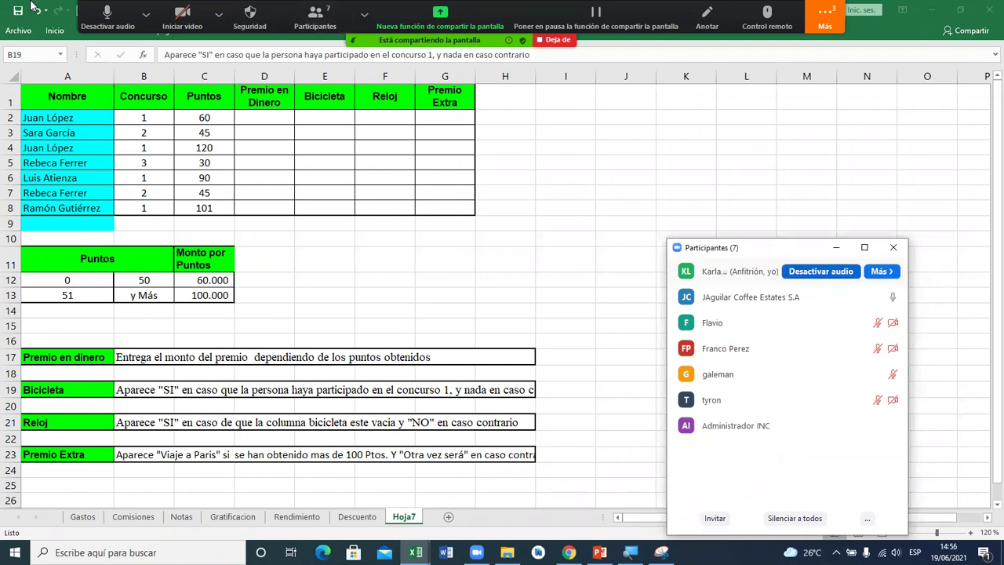
Mute the meeting microphone briefly and unmute it again.
{"action": "key", "text": "alt+a"}
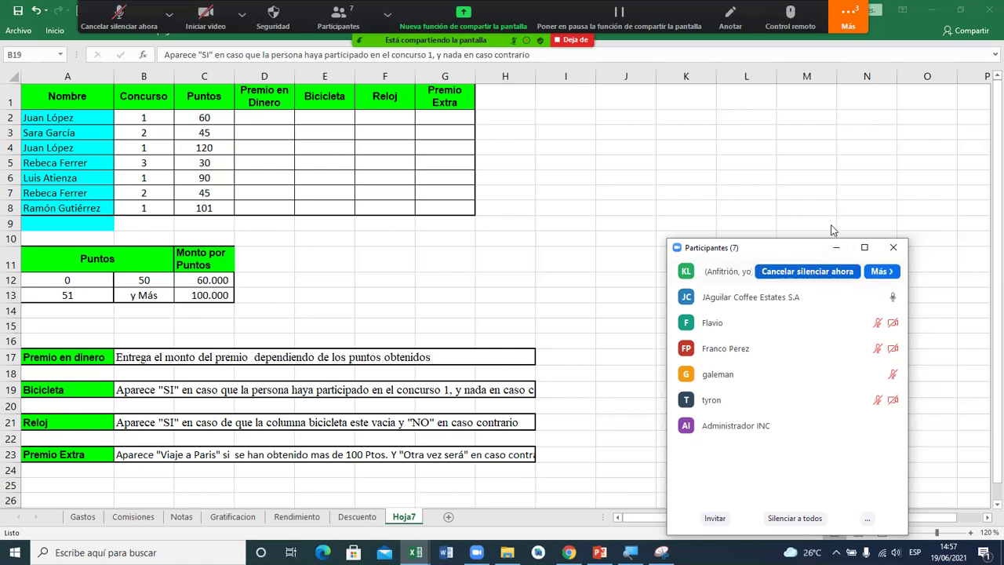
{"action": "key", "text": "alt+a"}
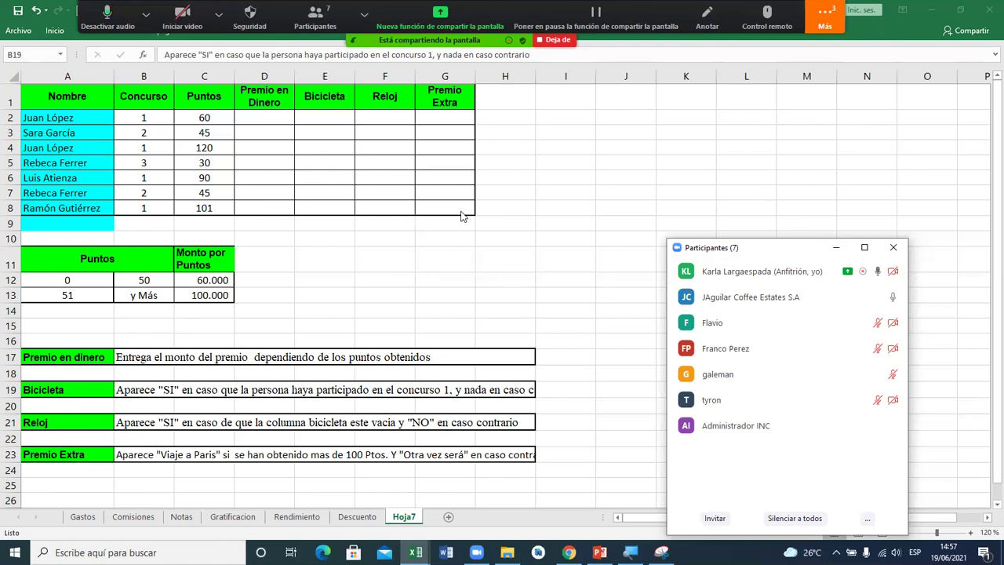
Select the empty cell H14 and show the additional meeting options.
{"action": "left_click", "coordinate": [499, 310]}
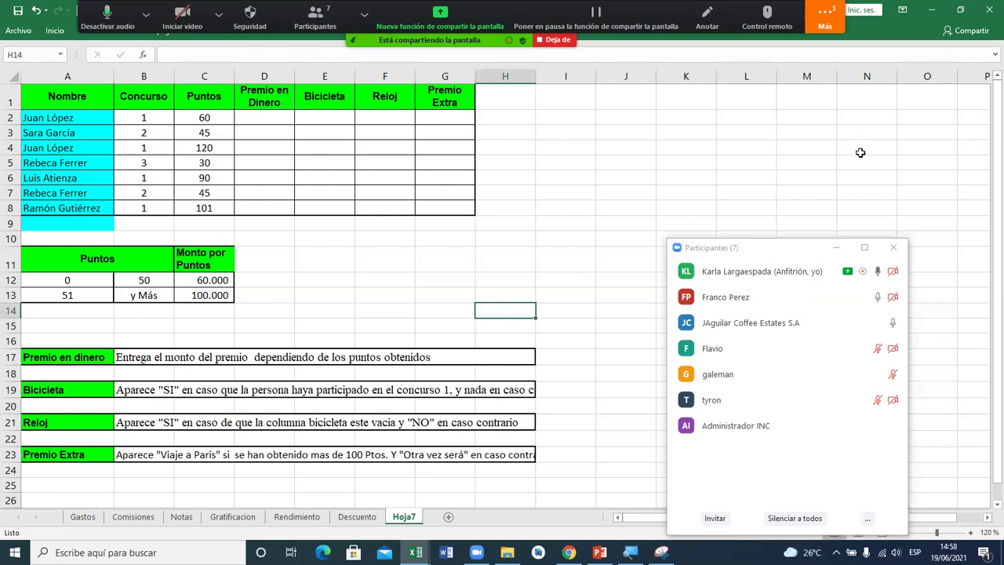
{"action": "left_click", "coordinate": [826, 16]}
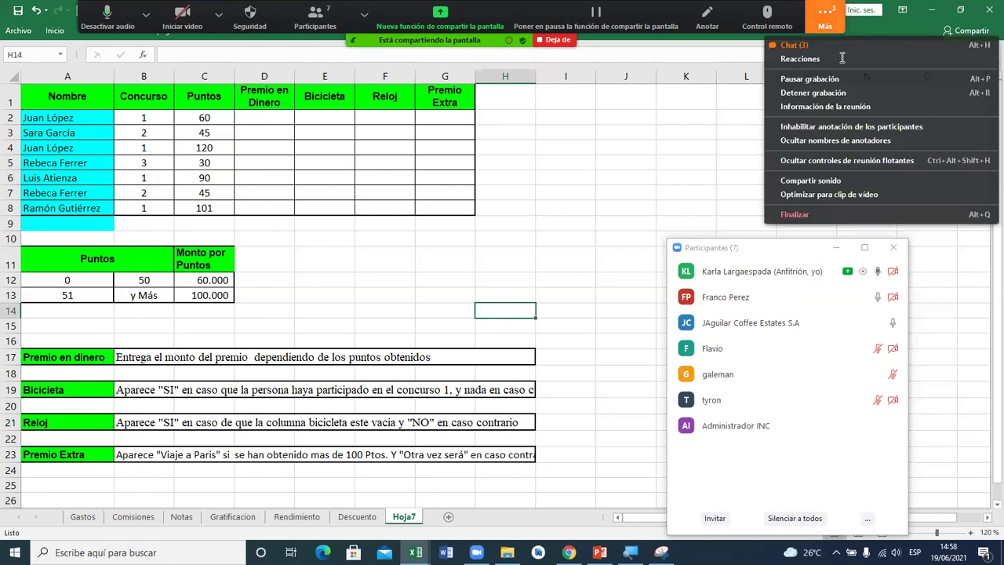